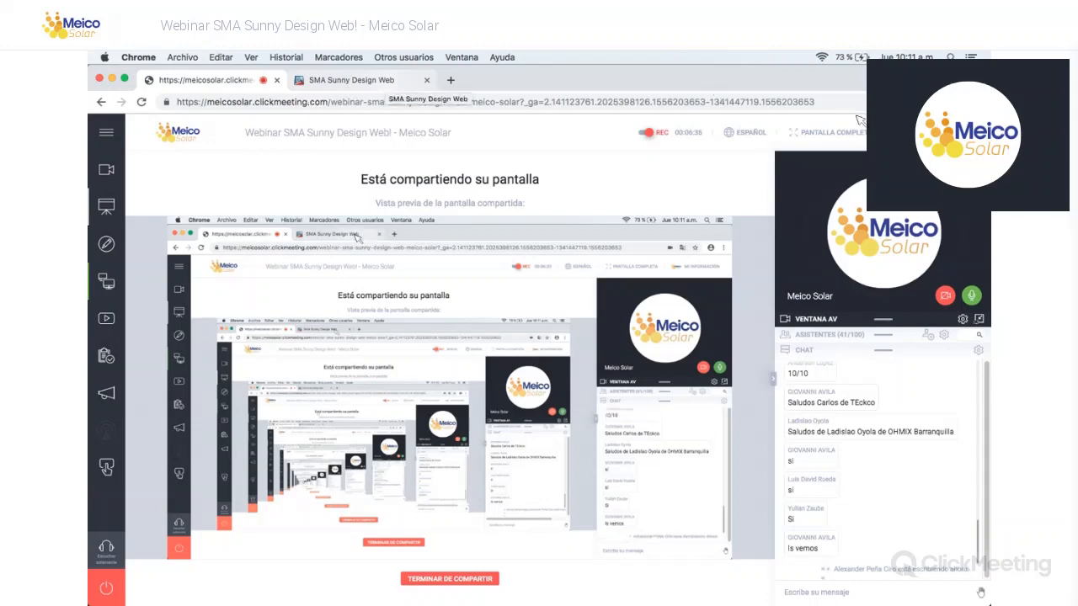
# Step: Switch to the Sunny Design Web page and sign in with the account e-mail and password
pyautogui.click(385, 81)
pyautogui.click(958, 406)
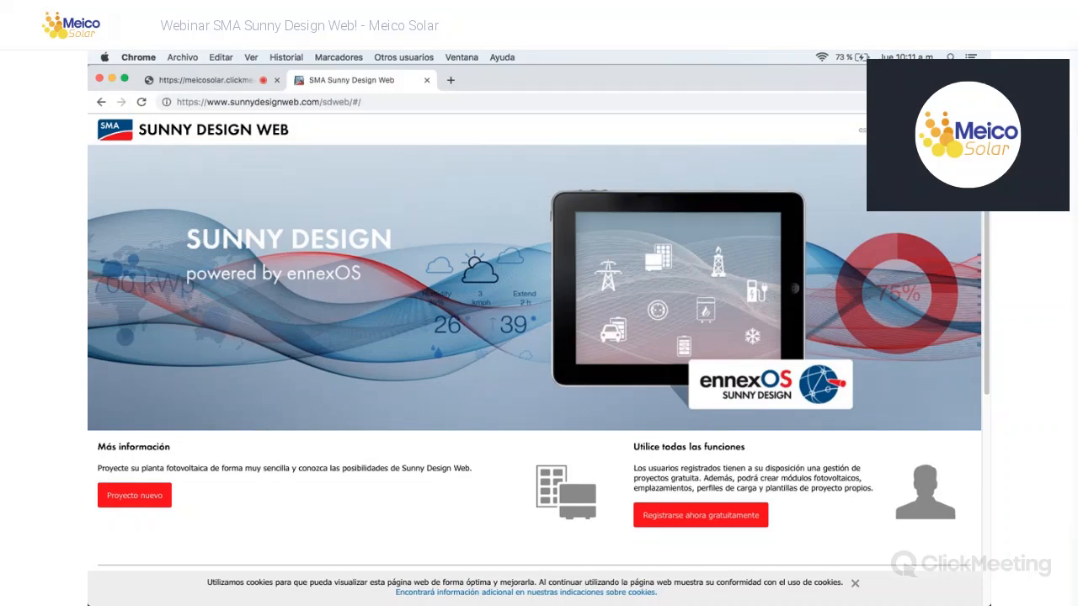
pyautogui.click(943, 130)
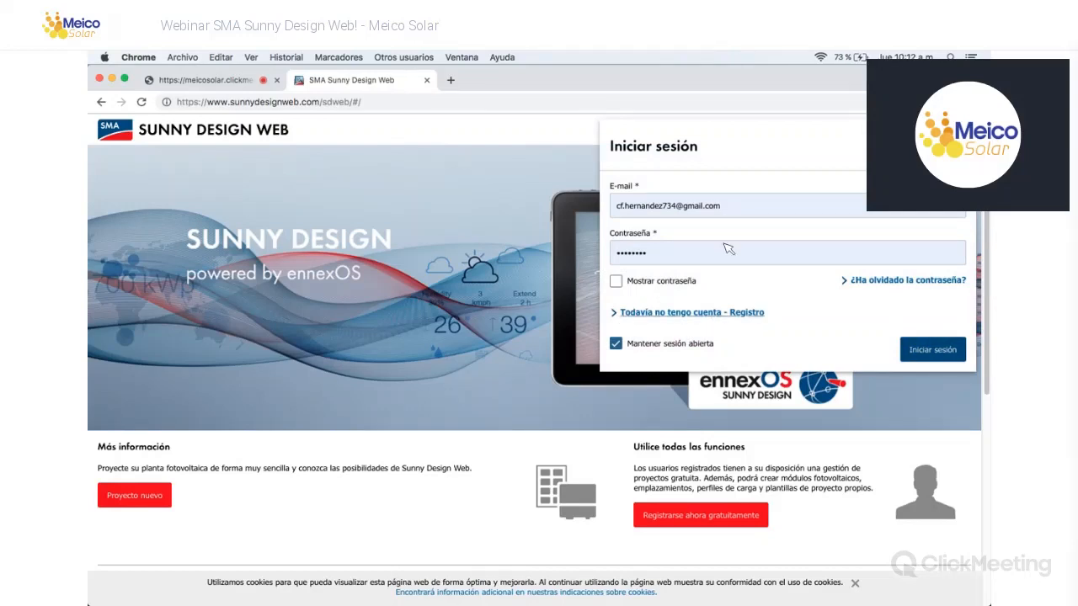
pyautogui.click(707, 313)
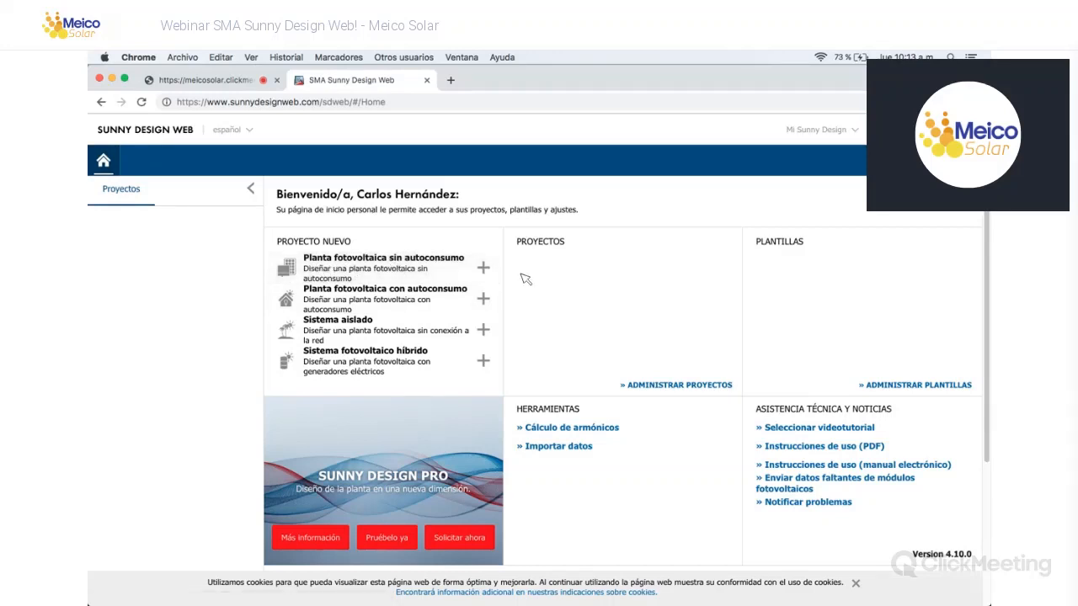
pyautogui.click(236, 84)
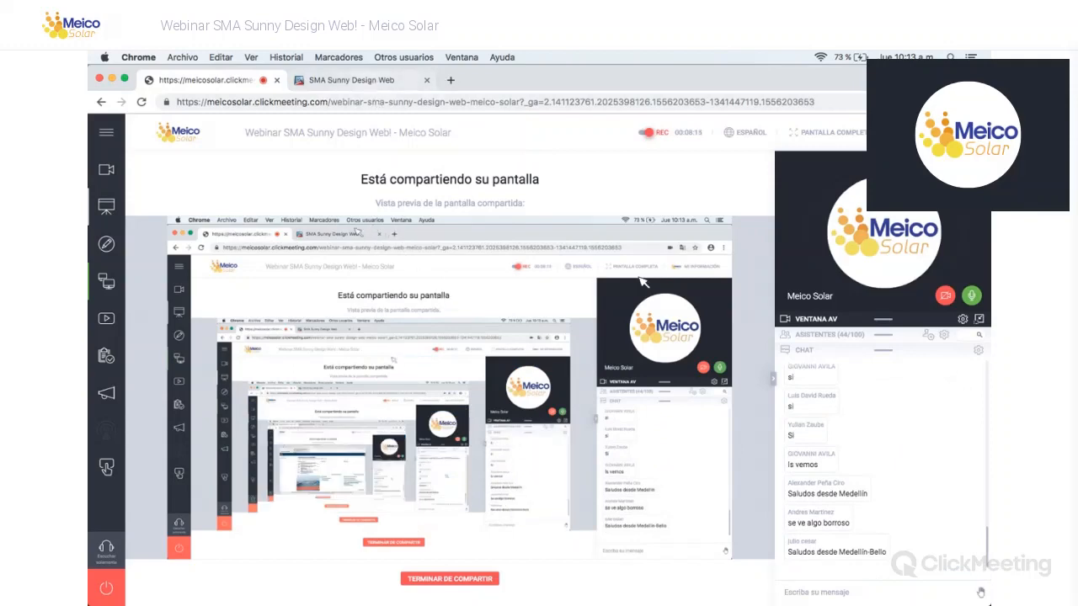
pyautogui.click(351, 80)
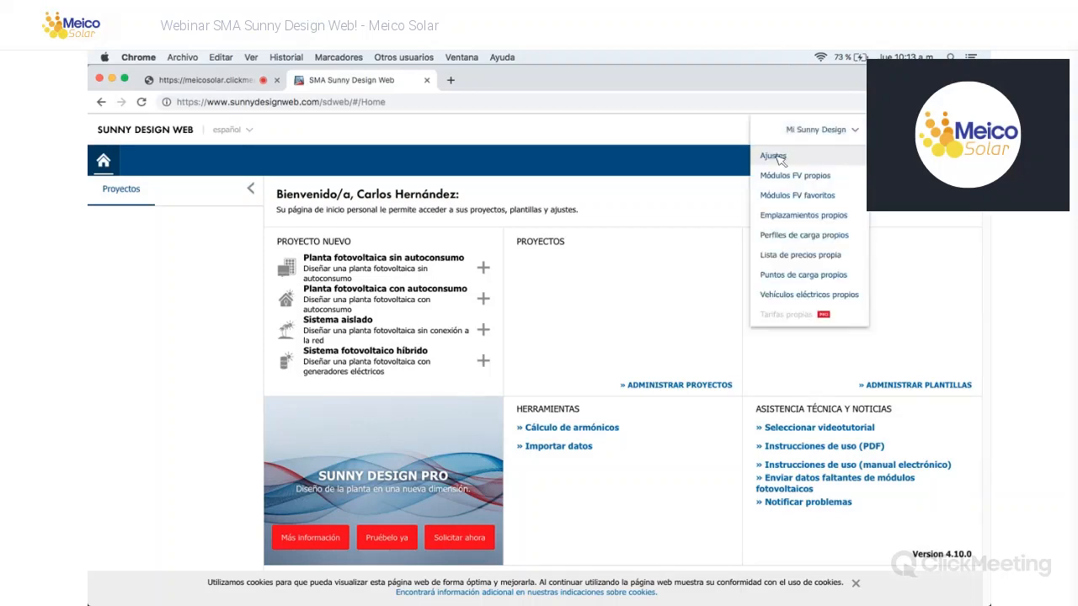
# Step: Review the General settings: project types, South America/Colombia/Bogota, metric units, Celsius
pyautogui.click(780, 159)
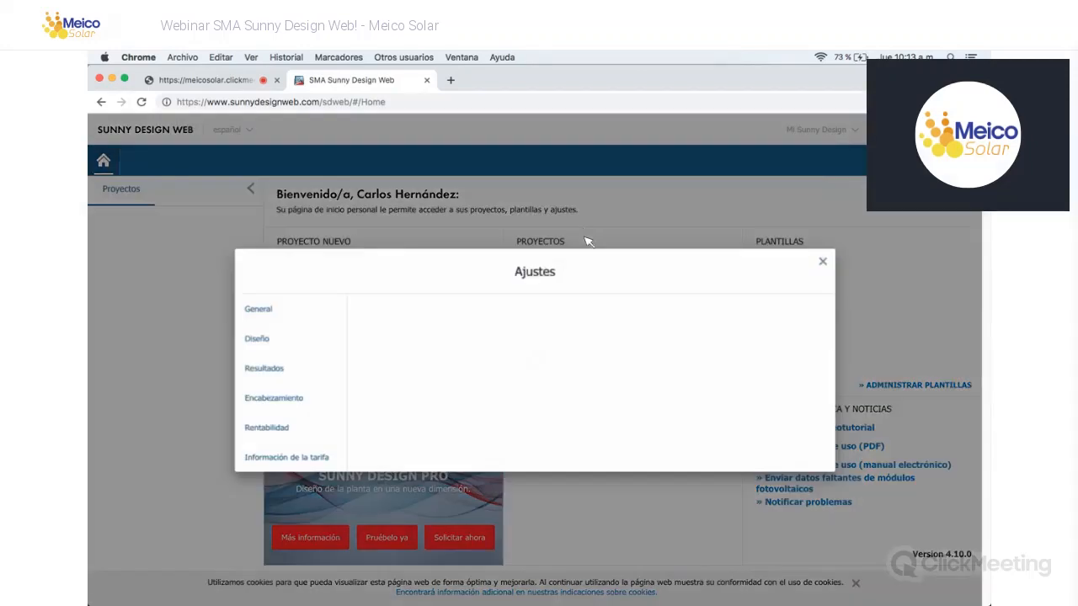
pyautogui.scroll(-2, 585, 328)
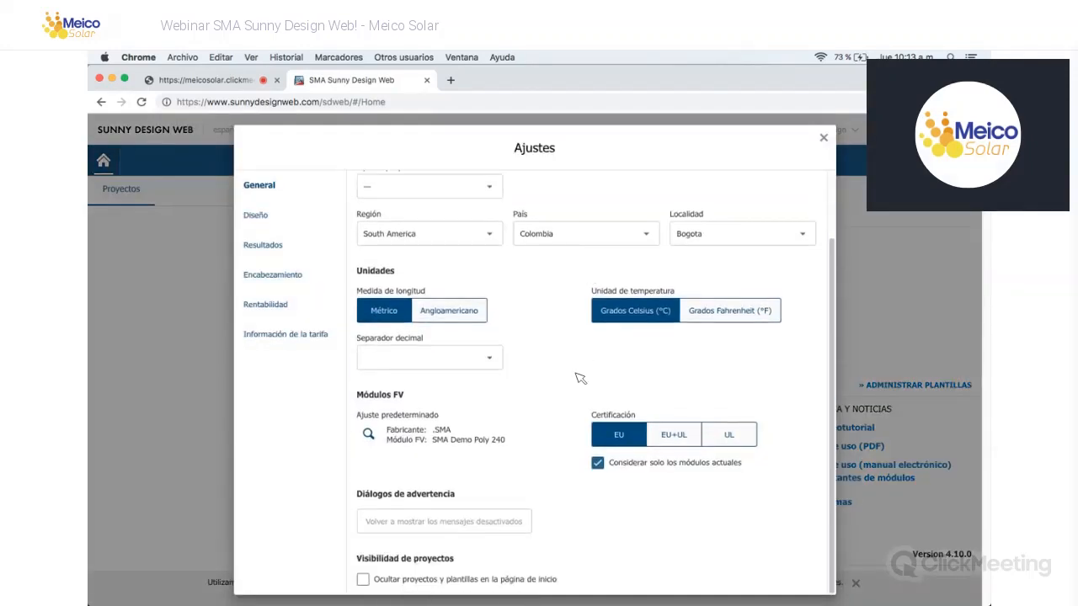
pyautogui.scroll(1, 413, 341)
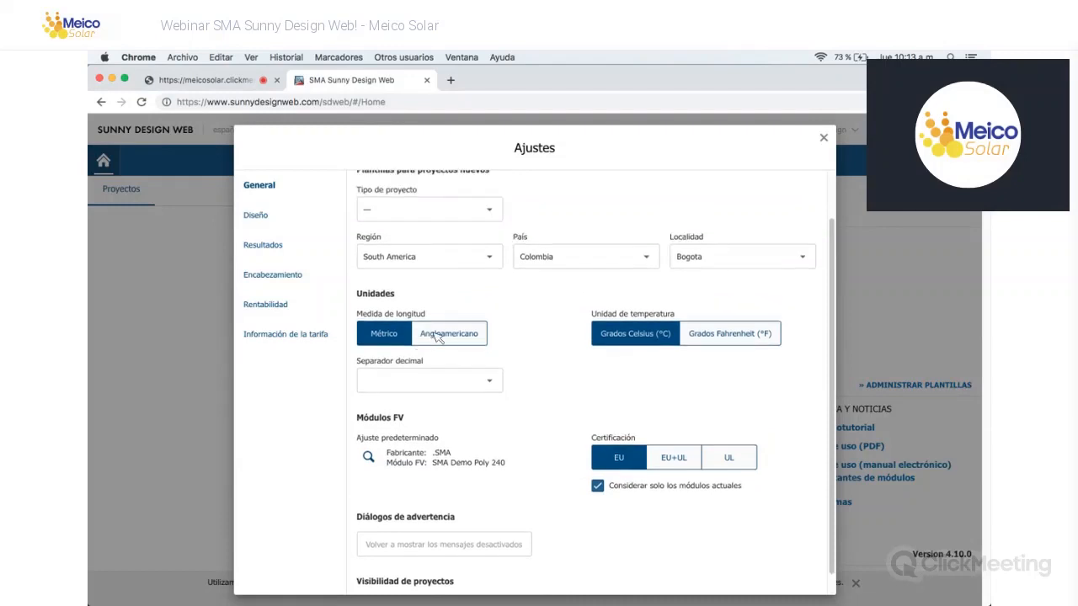
pyautogui.scroll(2, 453, 262)
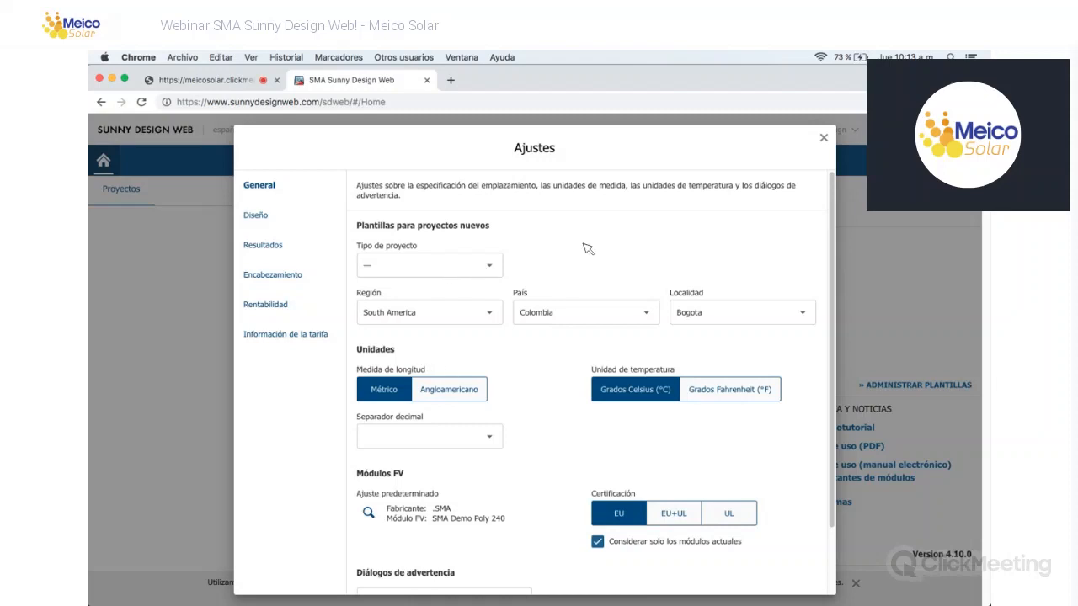
pyautogui.click(488, 266)
pyautogui.click(544, 381)
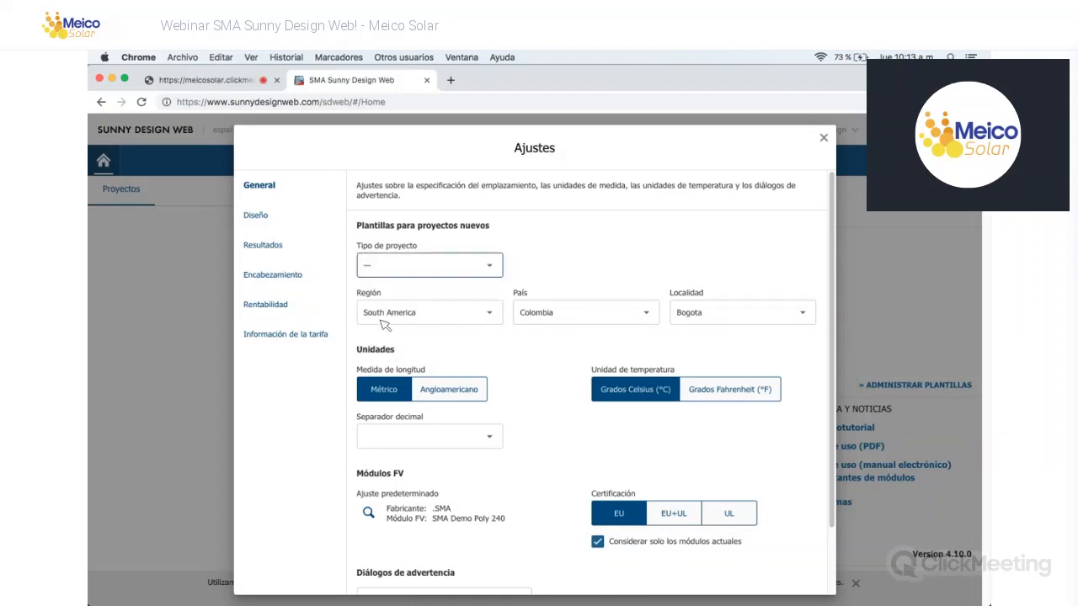
pyautogui.scroll(-2, 404, 312)
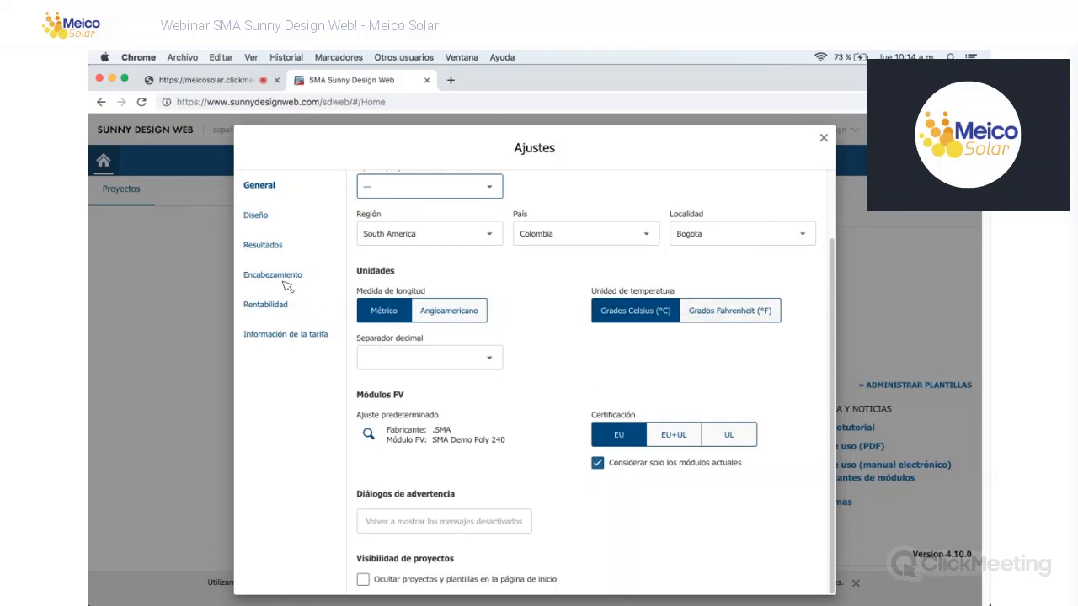
pyautogui.scroll(2, 287, 286)
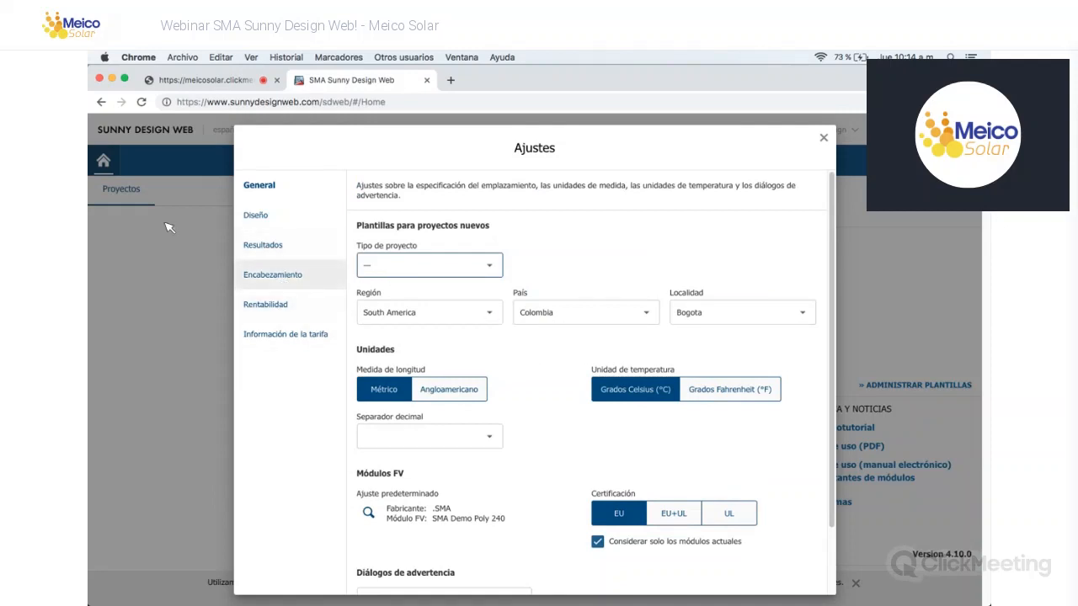
pyautogui.click(268, 249)
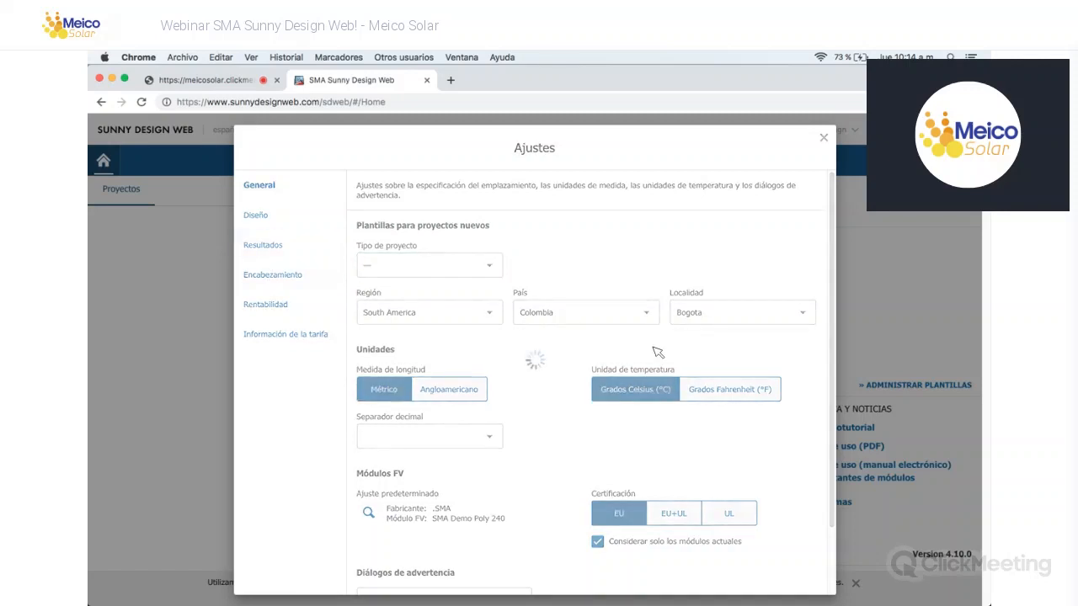
# Step: Set the report header to 'Meico Solar' with the designer's name on a second line
pyautogui.click(282, 276)
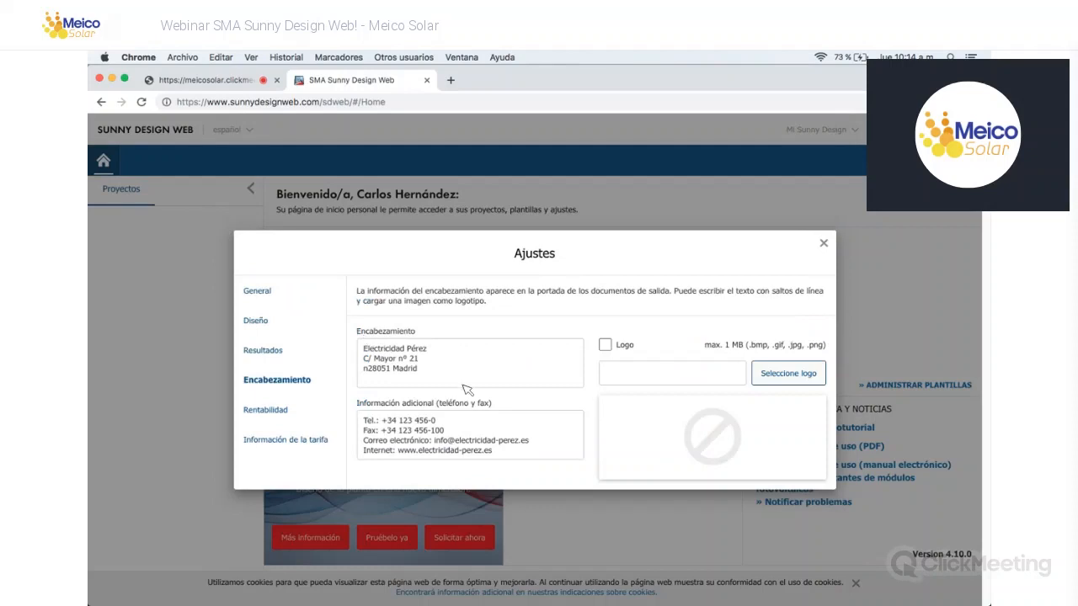
pyautogui.click(463, 384)
pyautogui.press('super+a')
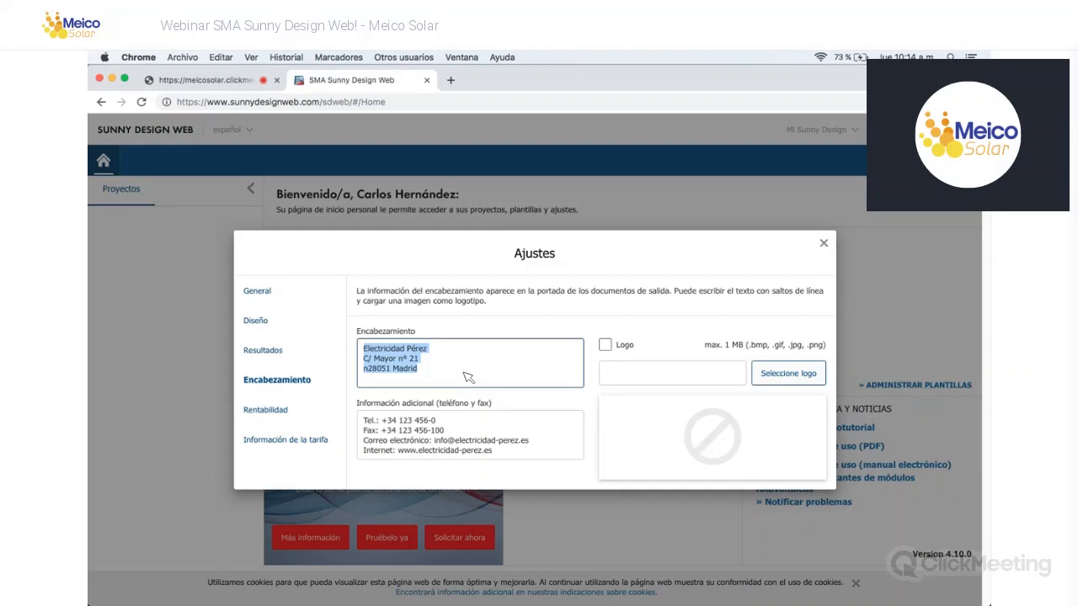
pyautogui.write('Meico Solar')
pyautogui.press('Return')
pyautogui.write('Car')
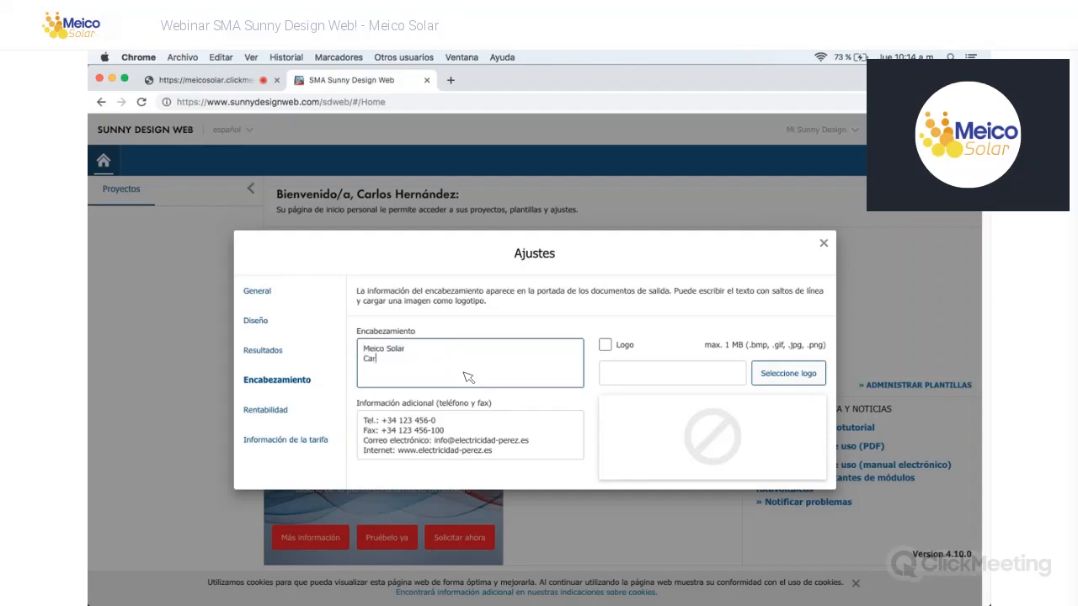
pyautogui.write('los Hernandez')
# Step: Delete the sample contact details from the additional information field
pyautogui.click(478, 431)
pyautogui.press('super+a')
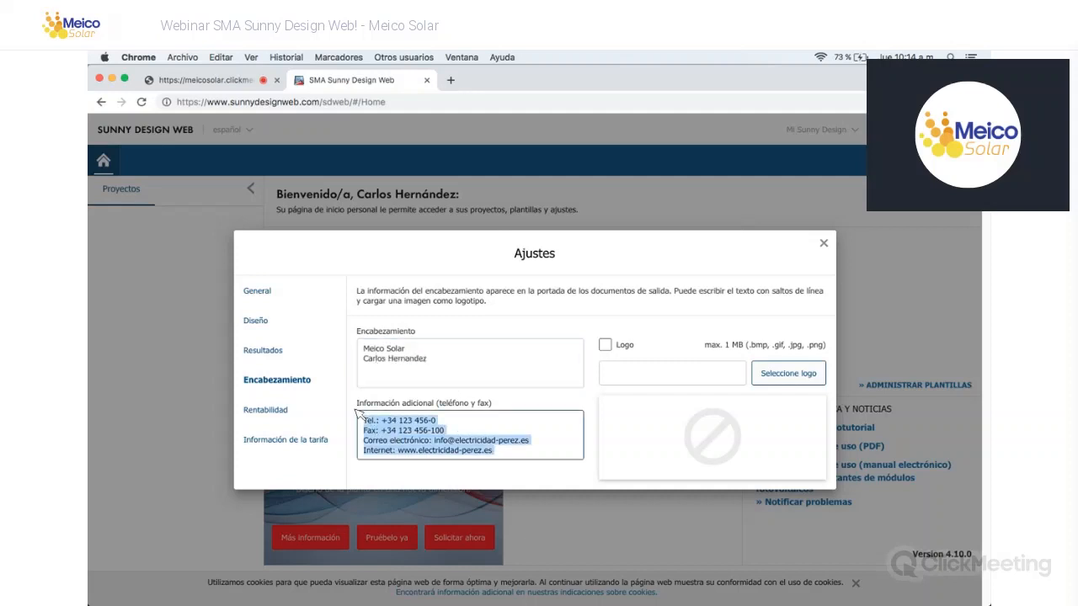
pyautogui.press('BackSpace')
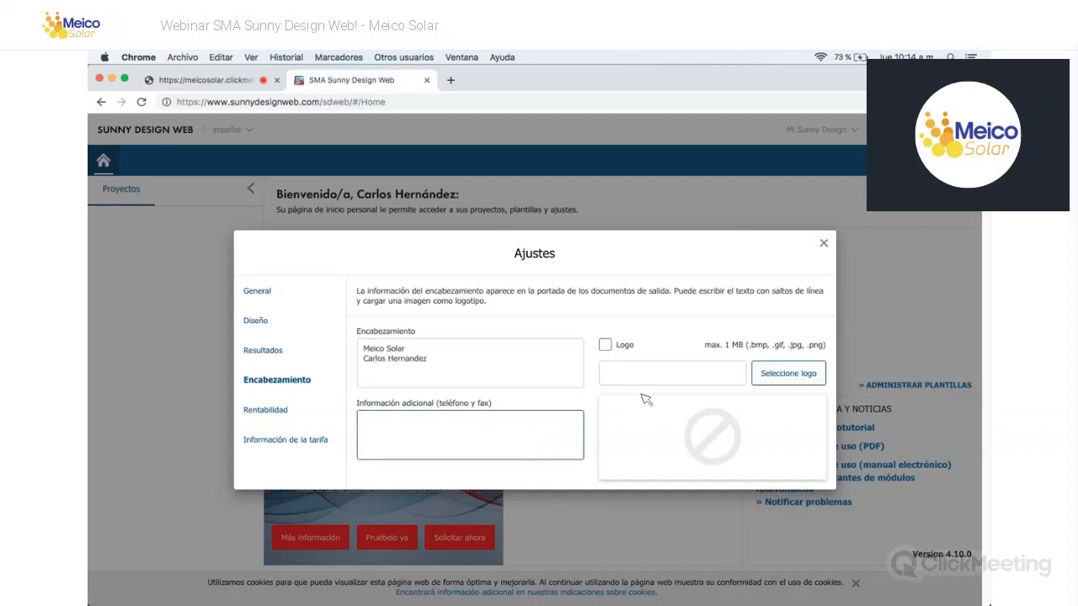
pyautogui.click(617, 352)
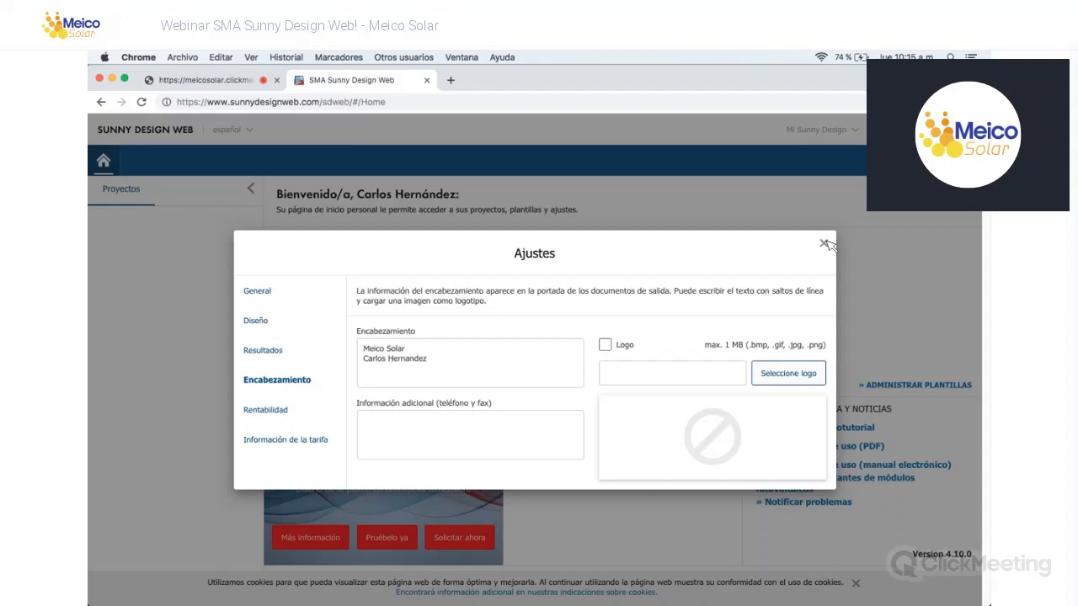
# Step: Start a new custom PV module form and expand its advanced module data
pyautogui.click(857, 141)
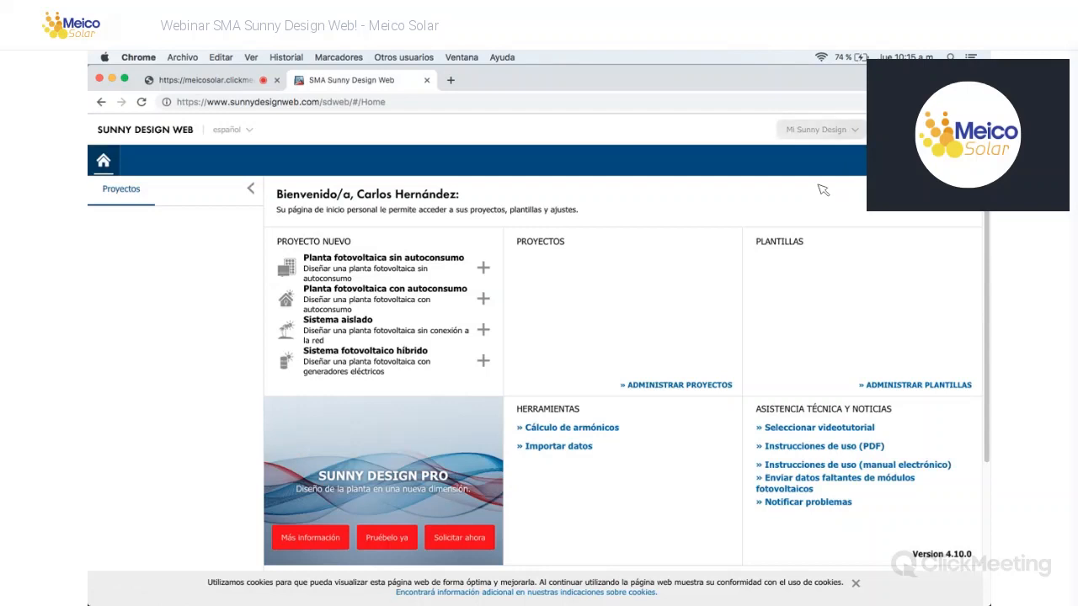
pyautogui.click(821, 129)
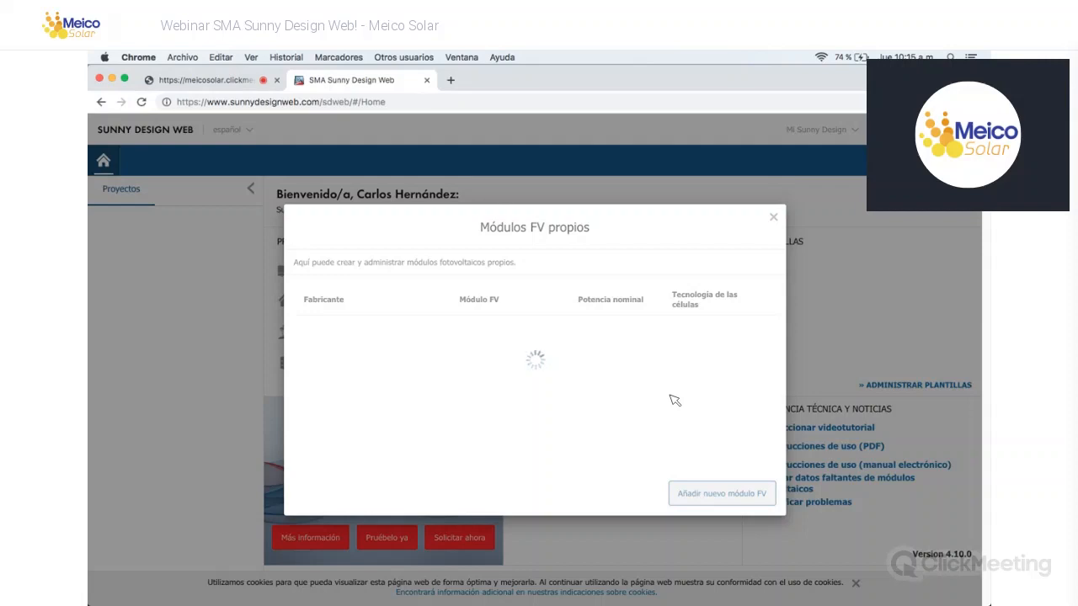
pyautogui.click(712, 490)
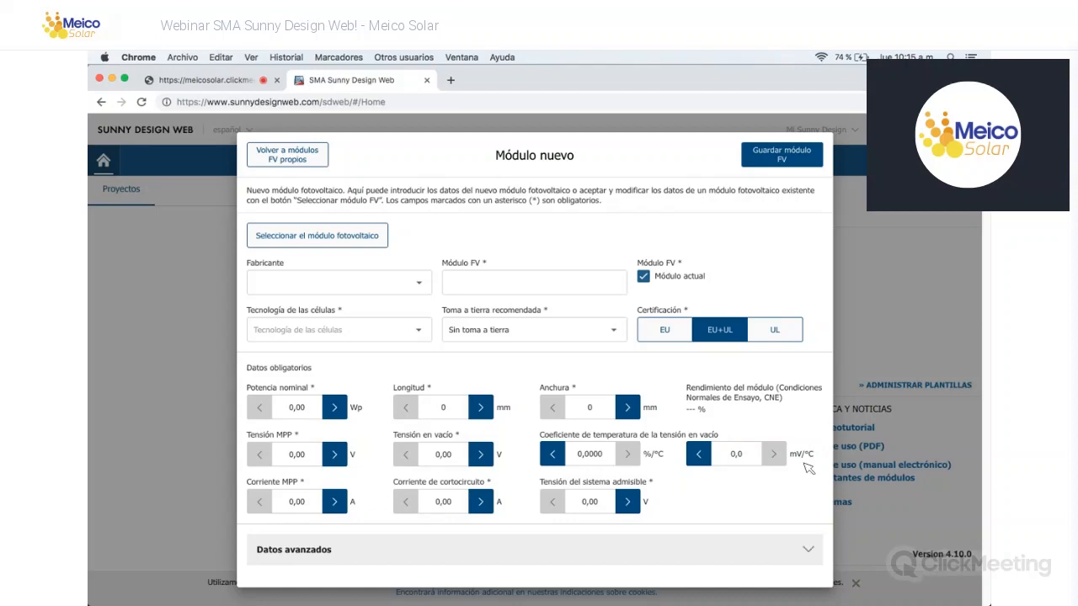
pyautogui.click(805, 549)
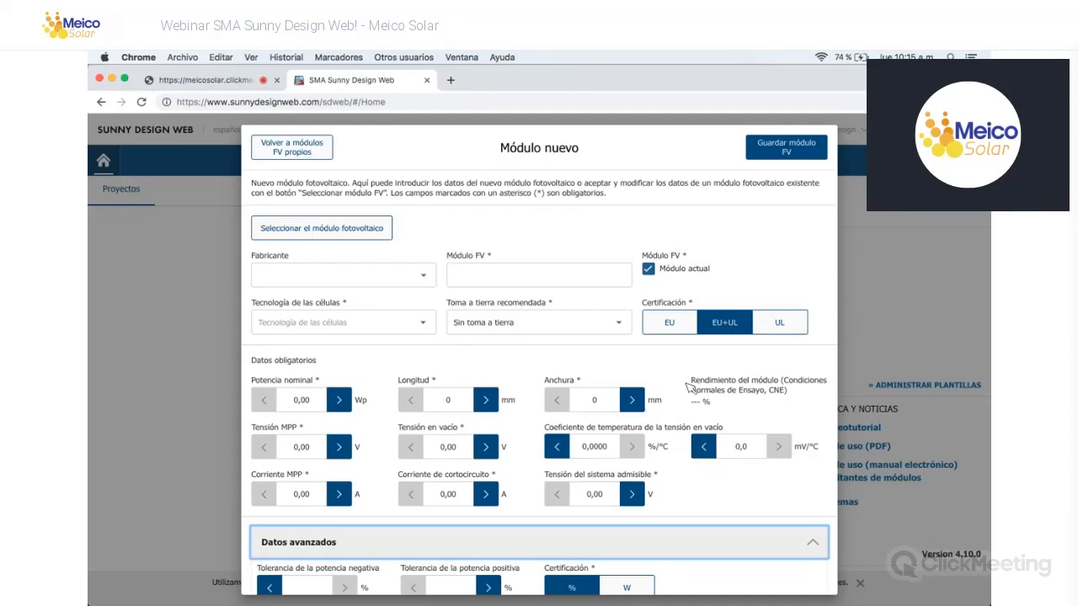
# Step: Look through the blank Módulo nuevo fields, briefly visiting the webinar meeting and returning
pyautogui.scroll(-1, 722, 397)
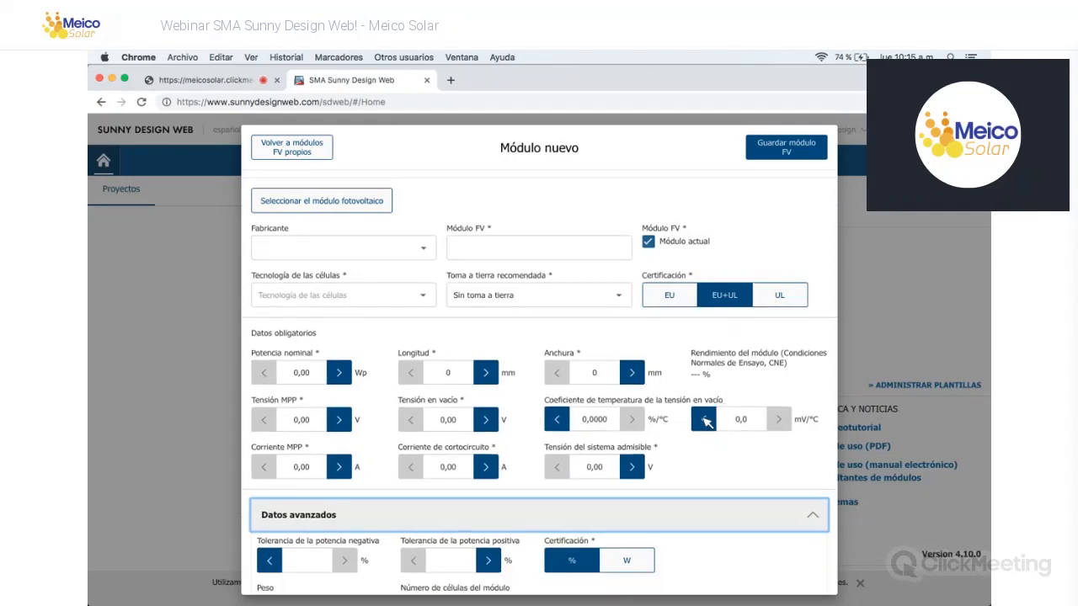
pyautogui.scroll(1, 455, 291)
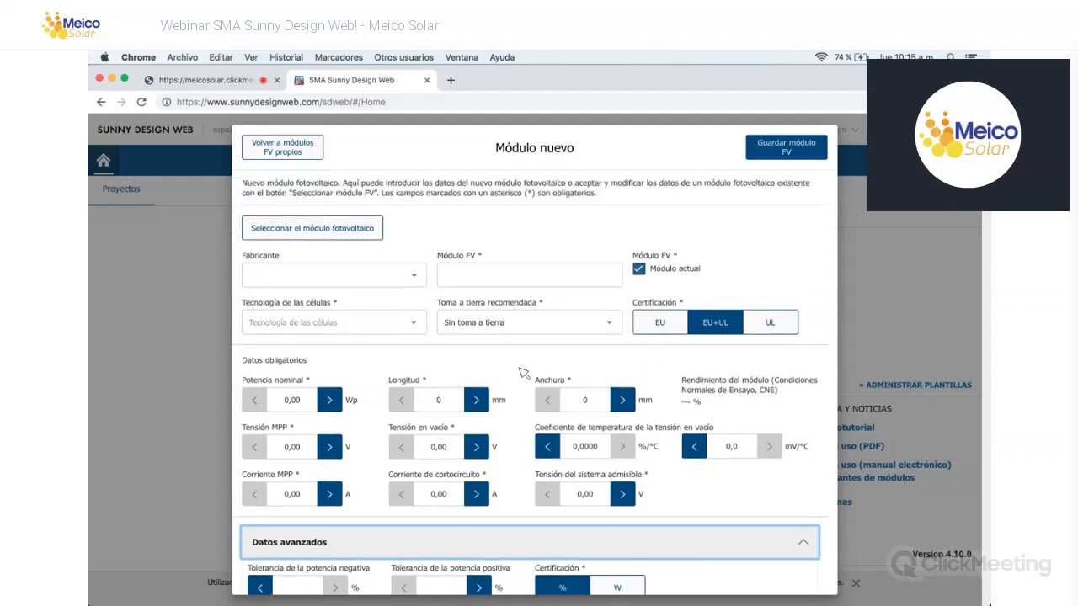
pyautogui.scroll(-2, 400, 459)
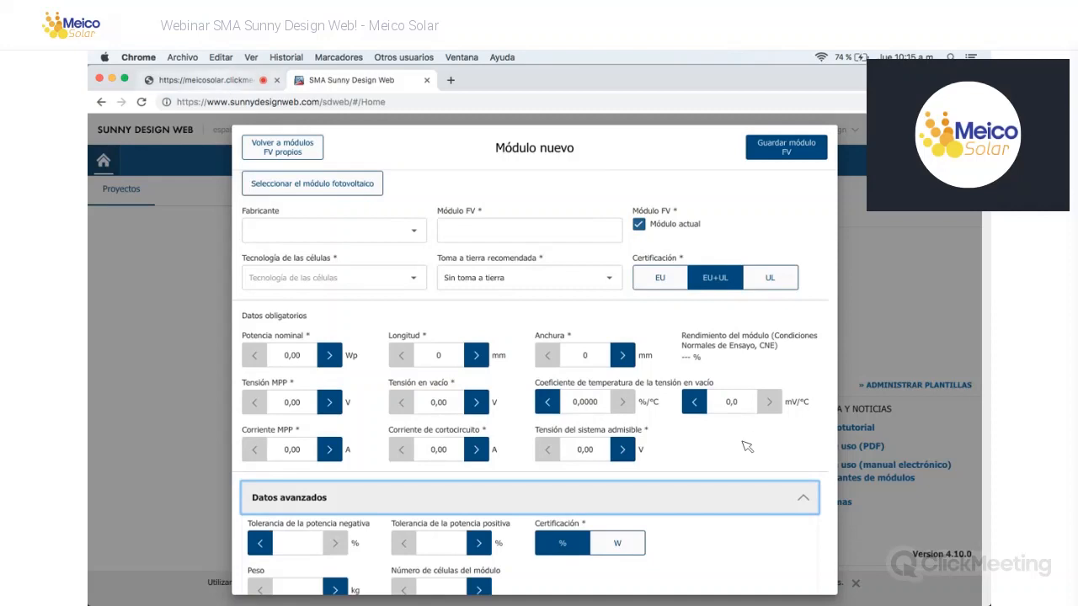
pyautogui.click(221, 81)
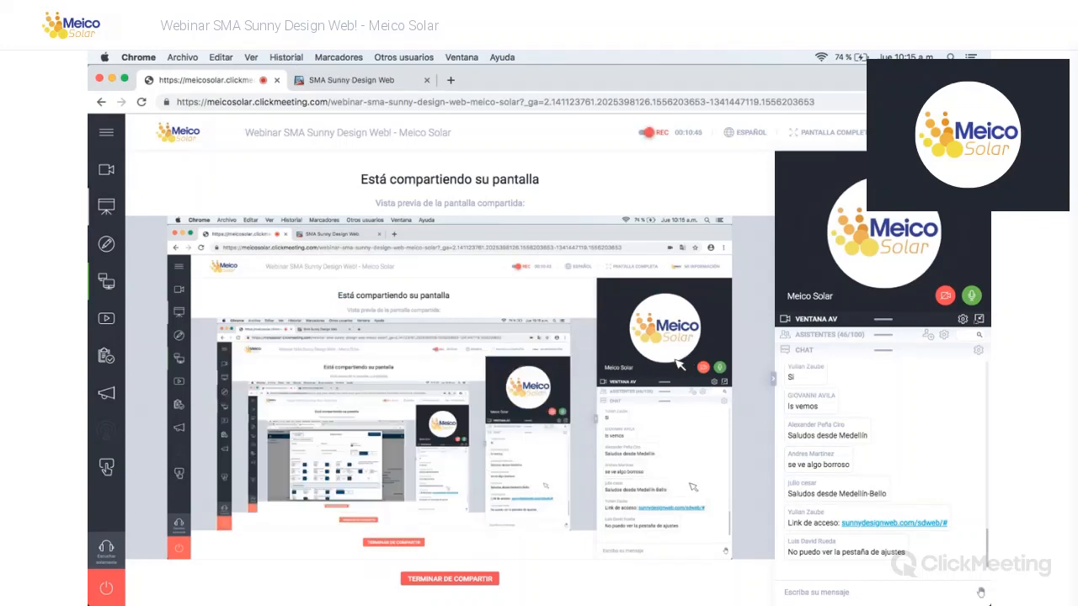
pyautogui.click(340, 81)
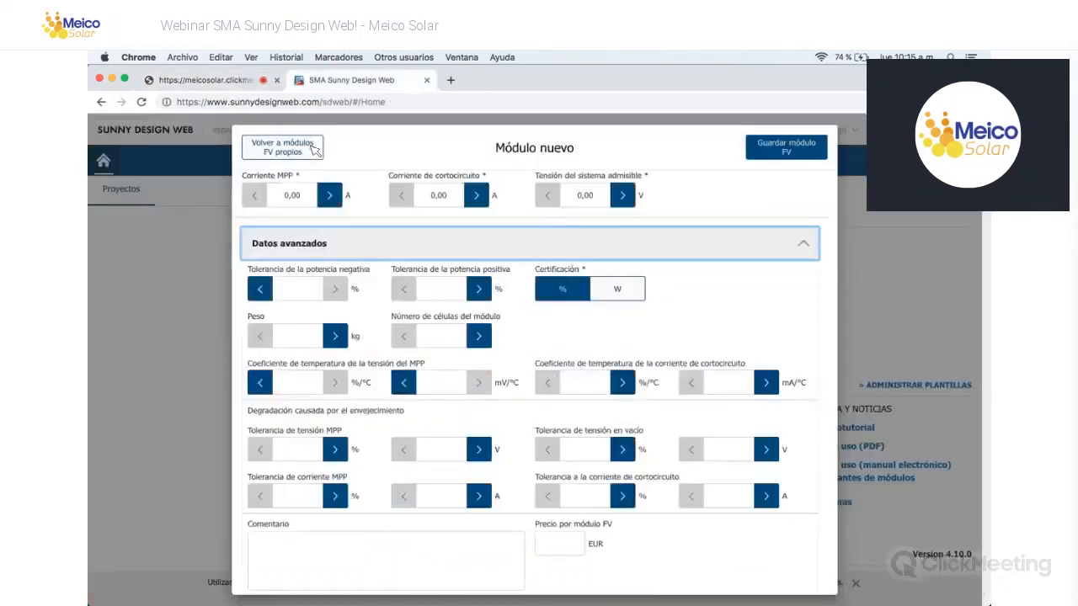
pyautogui.scroll(4, 590, 252)
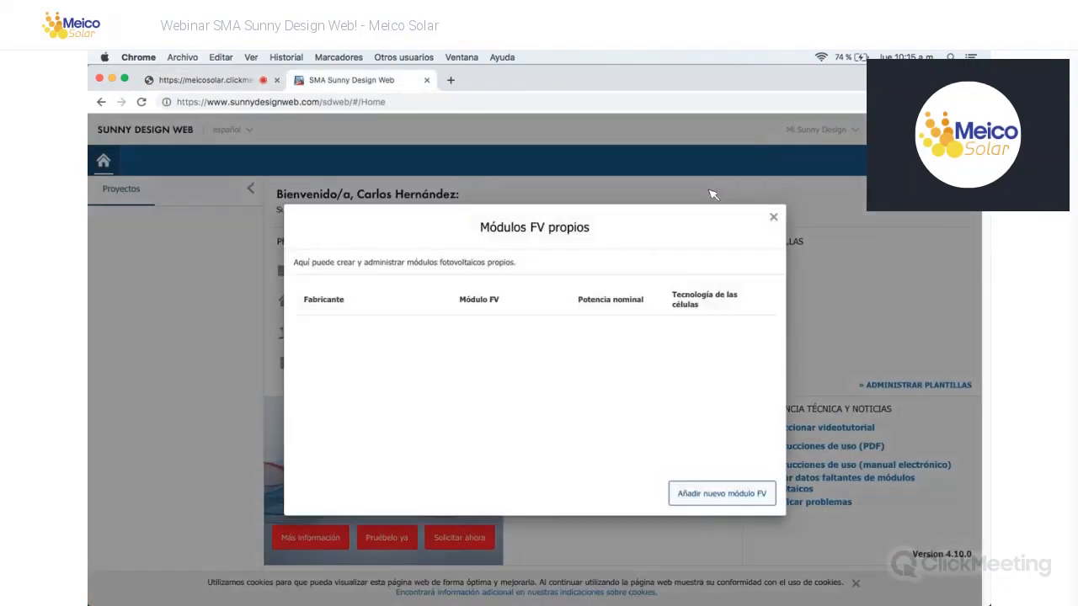
# Step: Close the own PV modules list, then switch to the webinar meeting
pyautogui.click(773, 217)
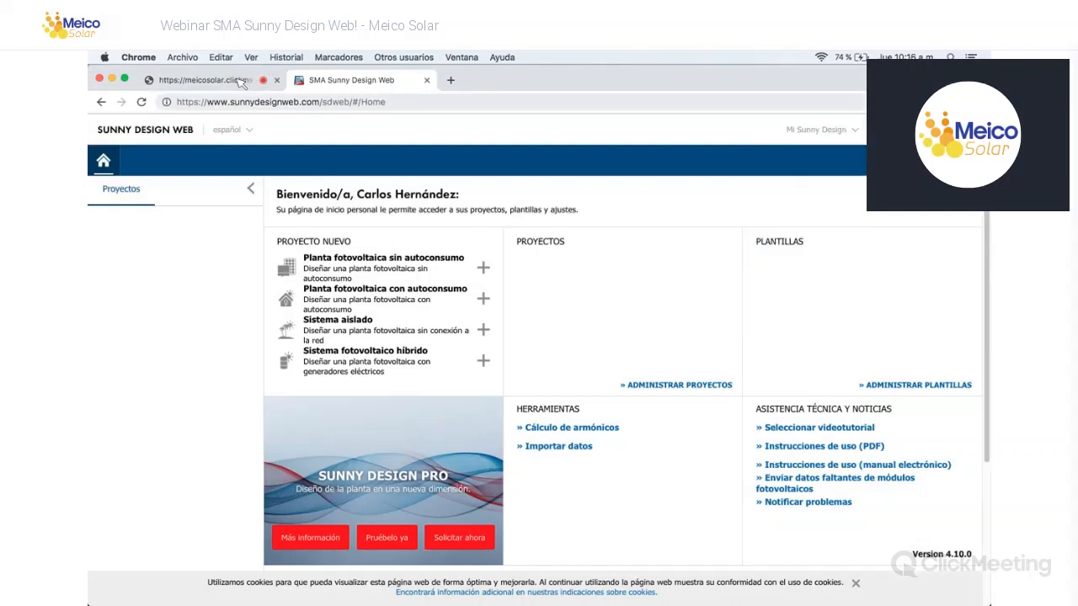
pyautogui.click(241, 81)
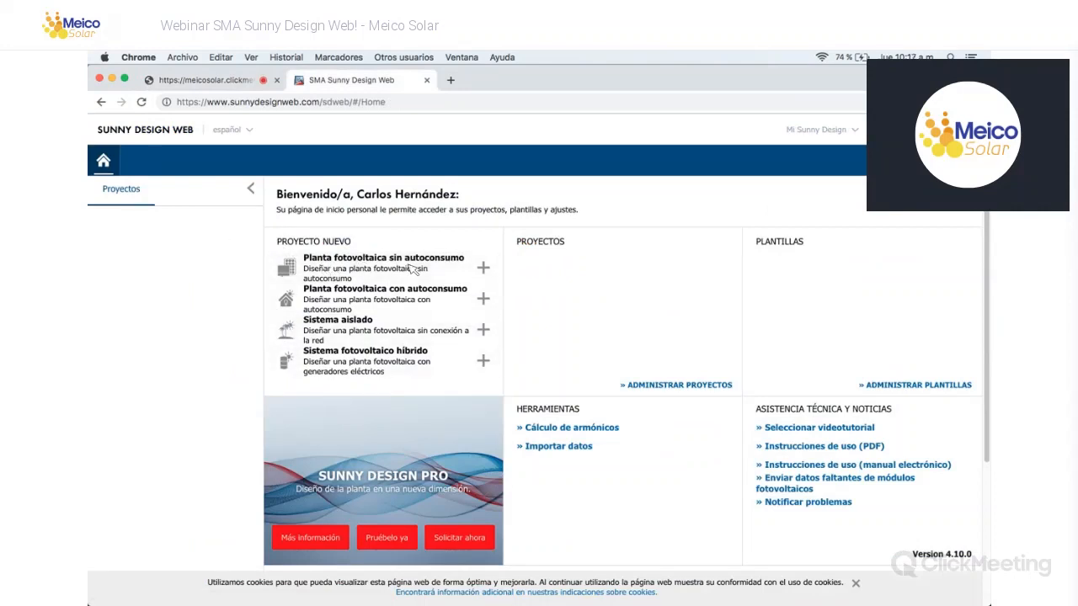
# Step: Start a PV plant project without self-consumption and rename it Webinar Sunny Design
pyautogui.click(484, 269)
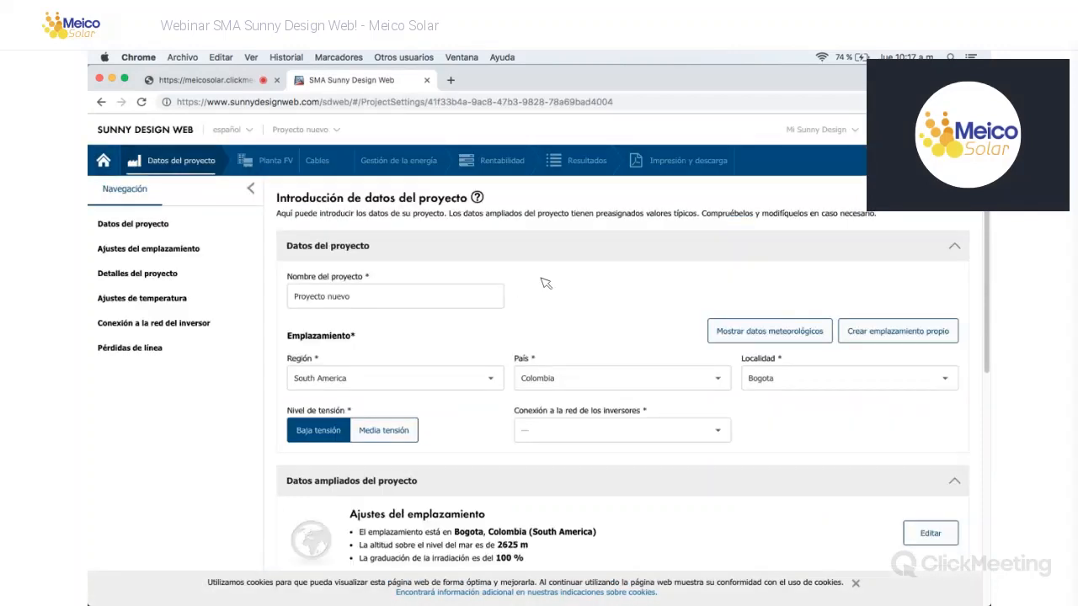
pyautogui.click(443, 308)
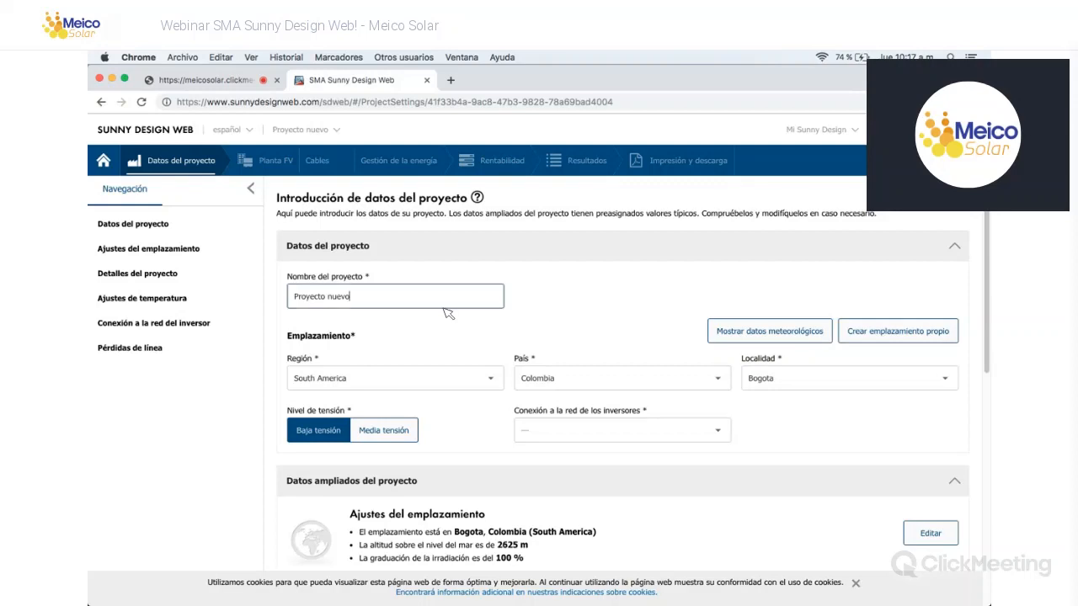
pyautogui.press('BackSpace')
pyautogui.press('BackSpace')
pyautogui.press('BackSpace')
pyautogui.press('BackSpace')
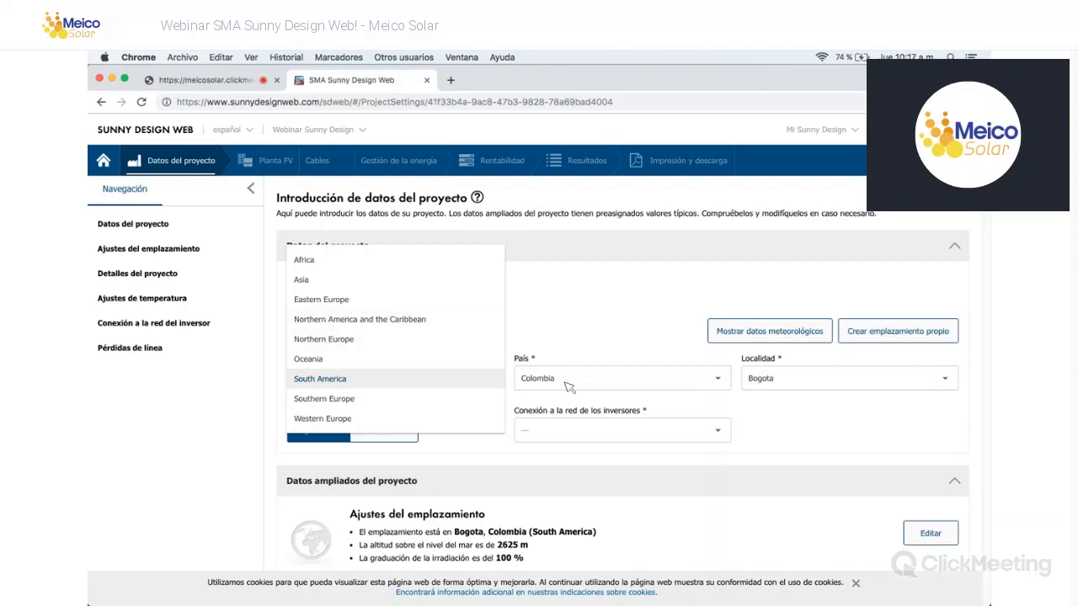
# Step: Keep South America, Colombia and Bogota as the location and begin a custom site
pyautogui.click(593, 387)
pyautogui.click(589, 387)
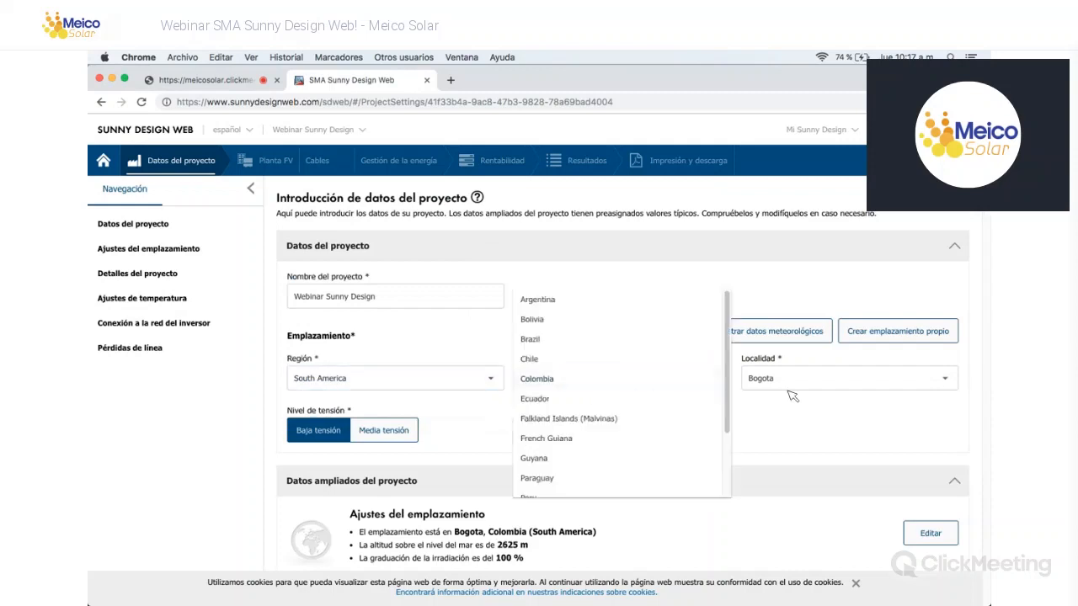
pyautogui.click(810, 389)
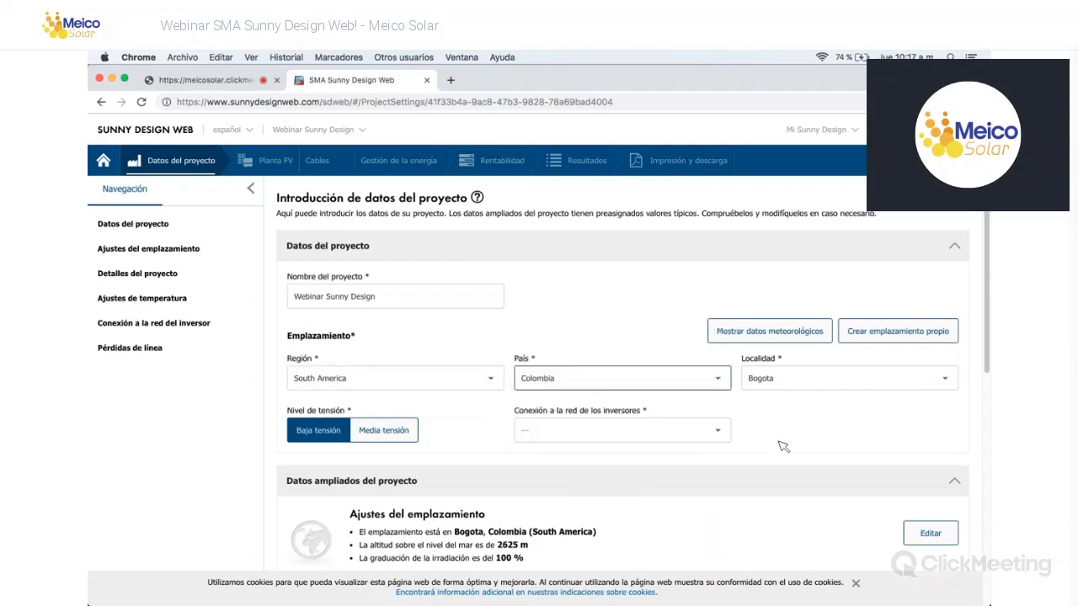
pyautogui.click(789, 389)
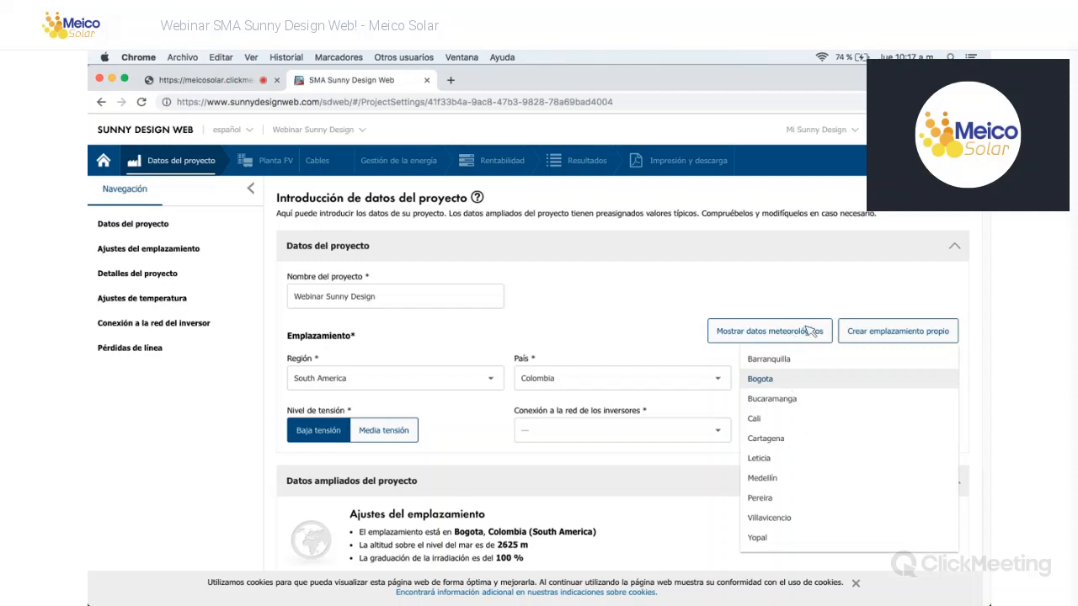
pyautogui.click(904, 334)
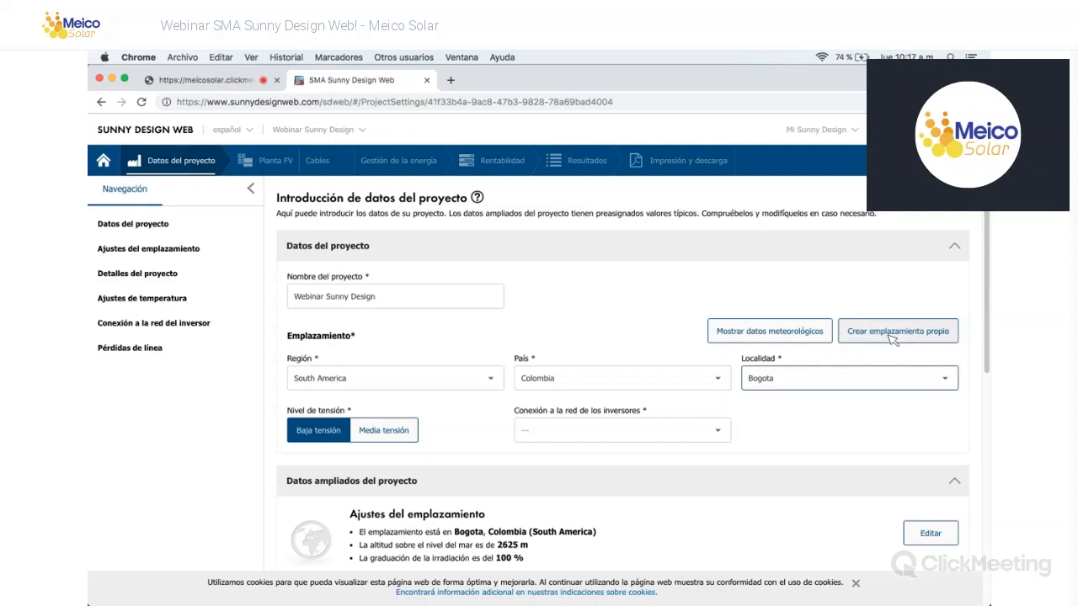
pyautogui.click(894, 339)
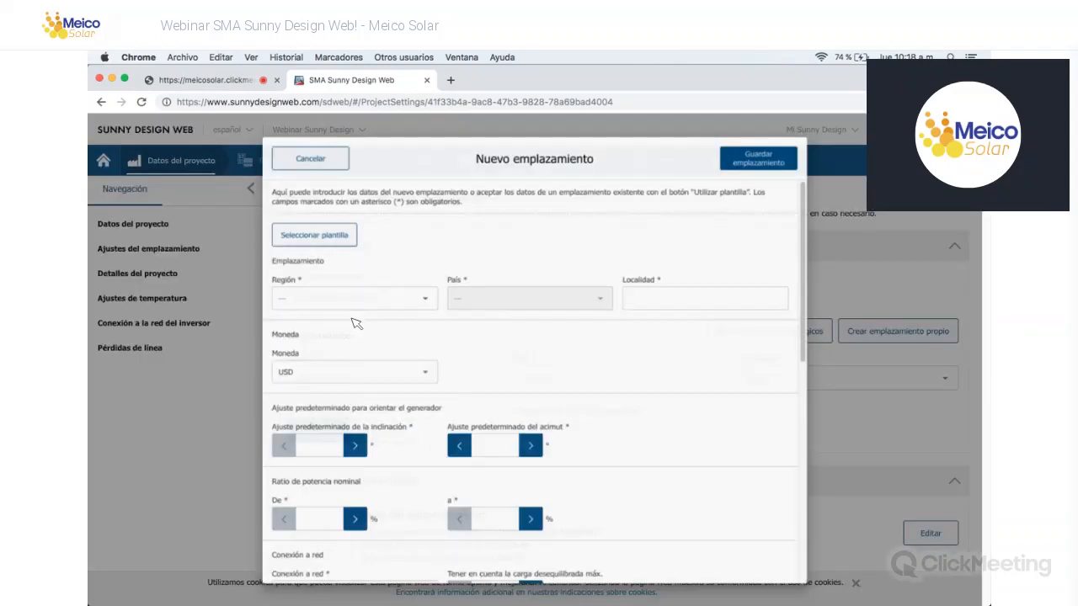
pyautogui.click(345, 295)
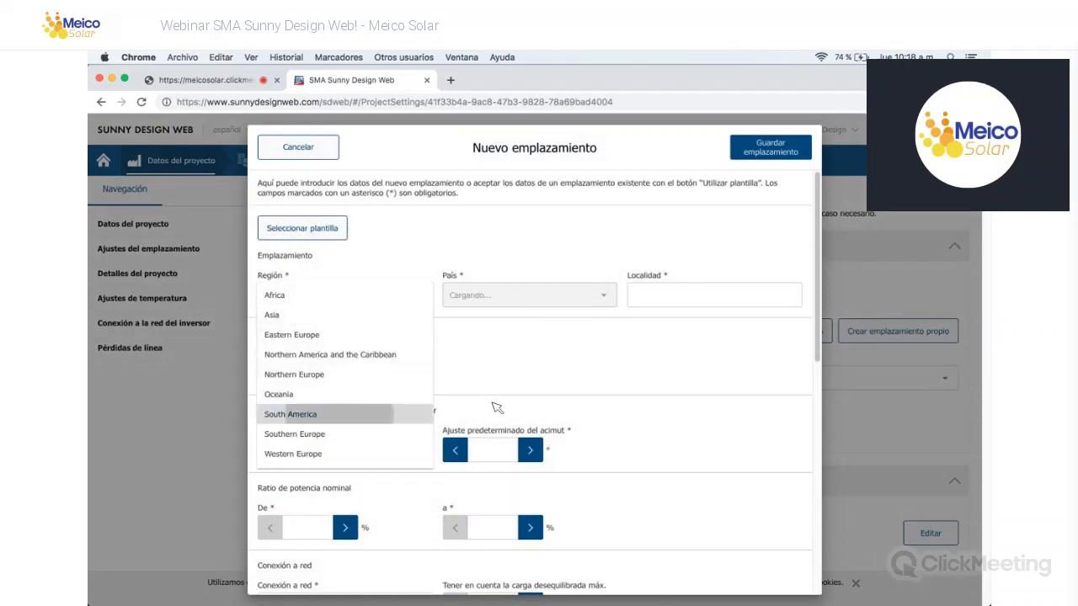
pyautogui.click(362, 413)
pyautogui.click(522, 295)
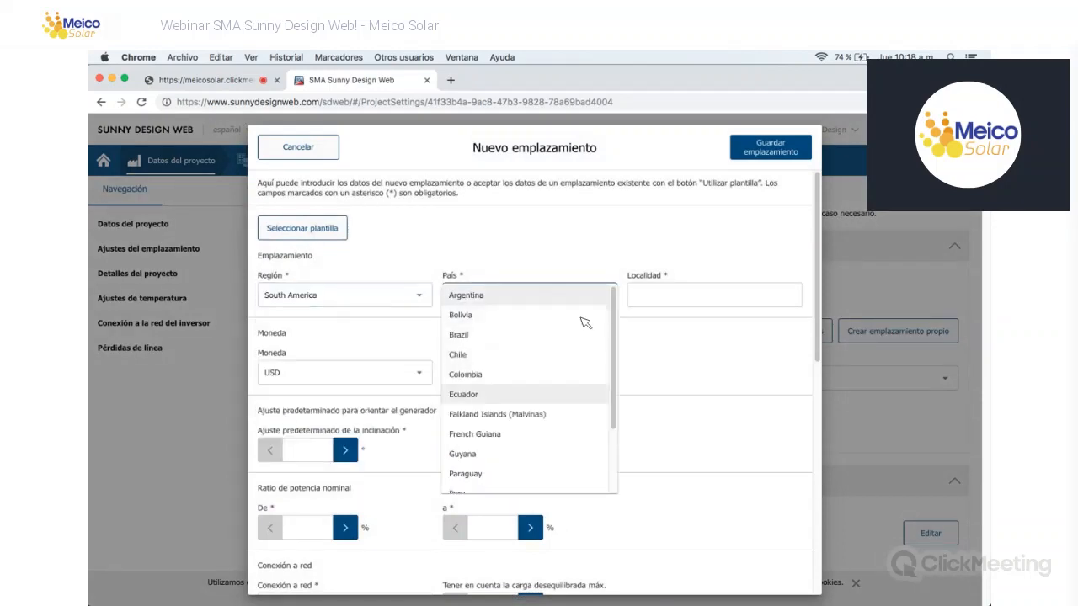
pyautogui.click(538, 375)
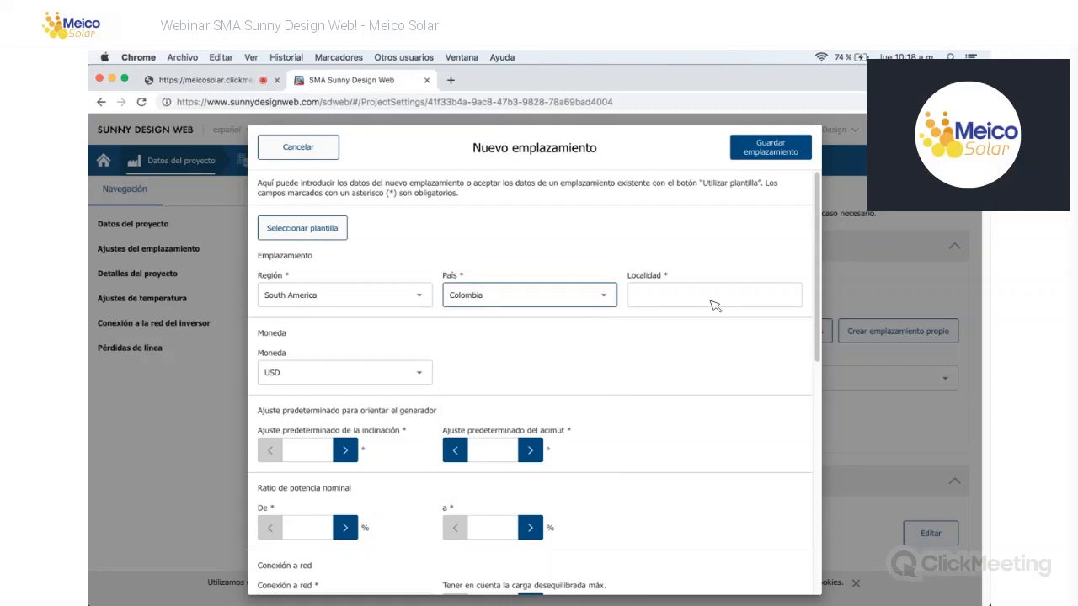
pyautogui.click(713, 306)
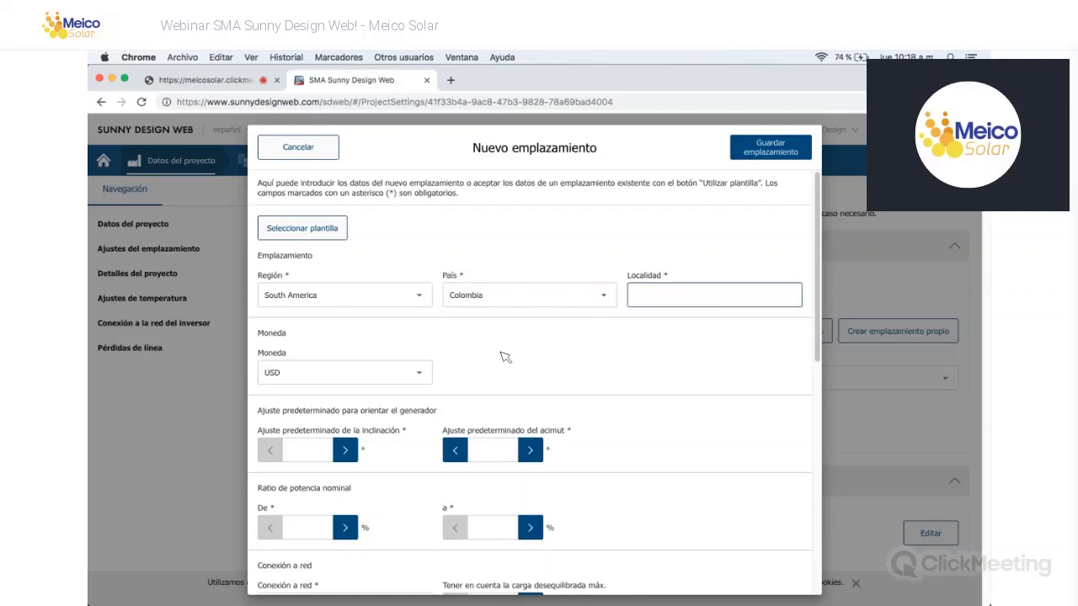
pyautogui.write('xxxxxx')
pyautogui.click(407, 326)
pyautogui.scroll(-1, 407, 327)
pyautogui.scroll(-5, 406, 326)
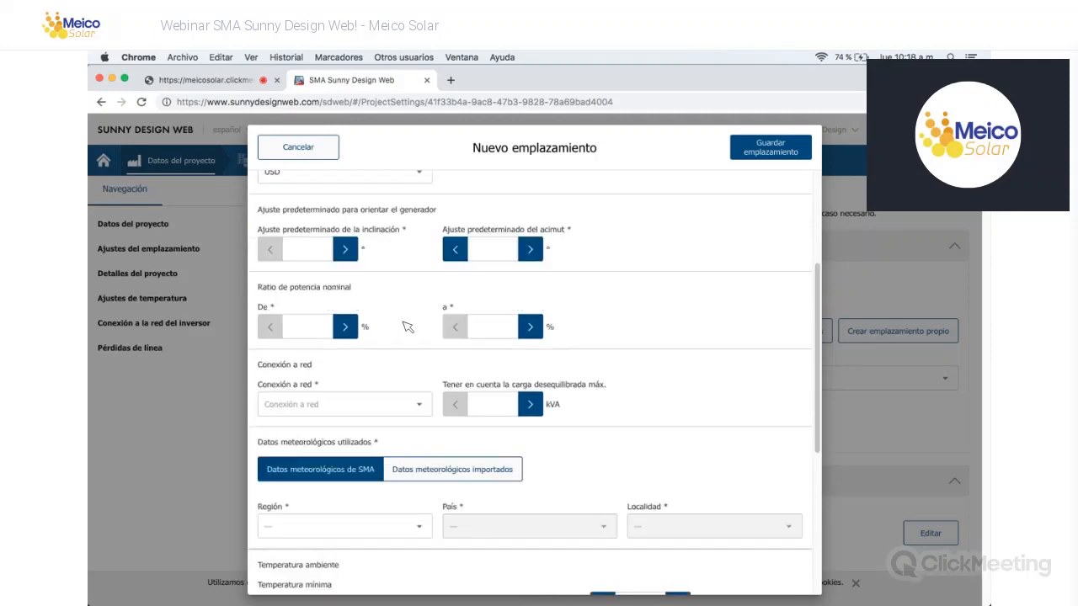
pyautogui.scroll(1, 407, 327)
pyautogui.scroll(2, 319, 320)
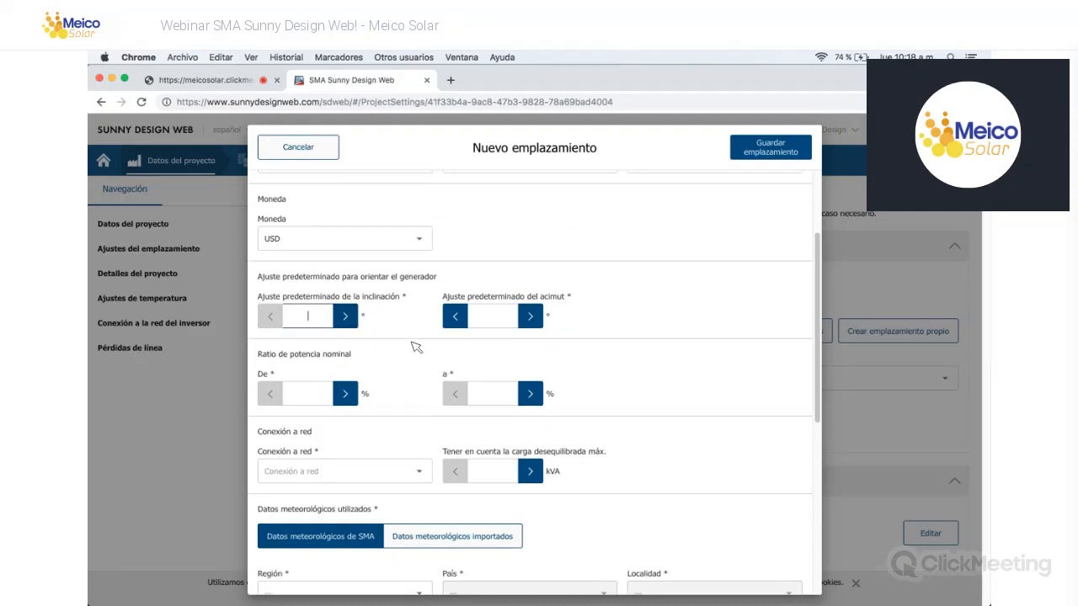
pyautogui.scroll(-1, 362, 296)
pyautogui.scroll(-1, 362, 297)
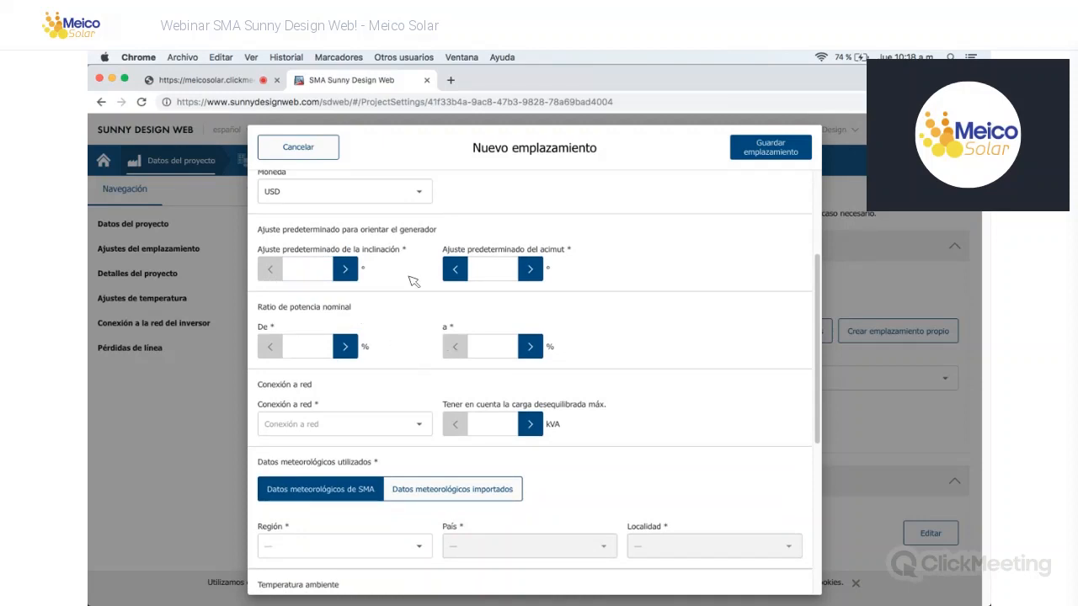
pyautogui.scroll(-10, 538, 372)
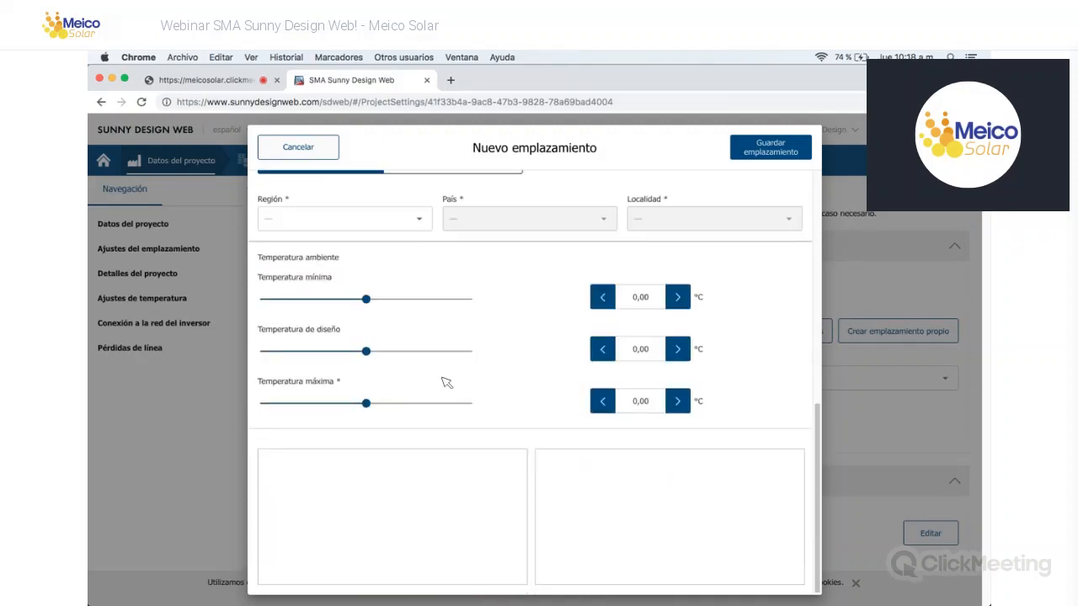
pyautogui.scroll(8, 564, 392)
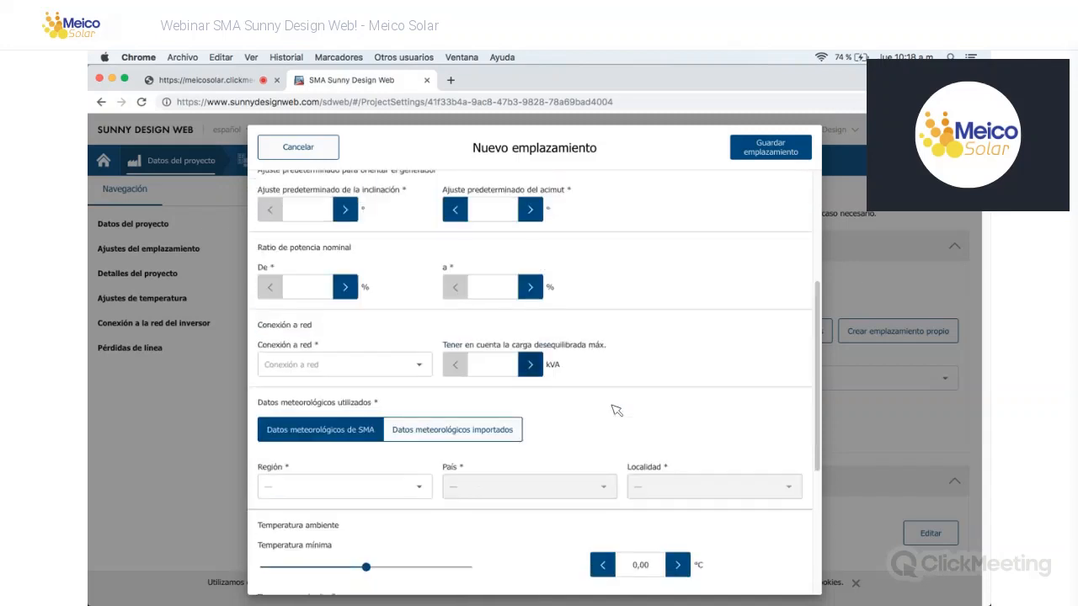
pyautogui.scroll(-2, 567, 378)
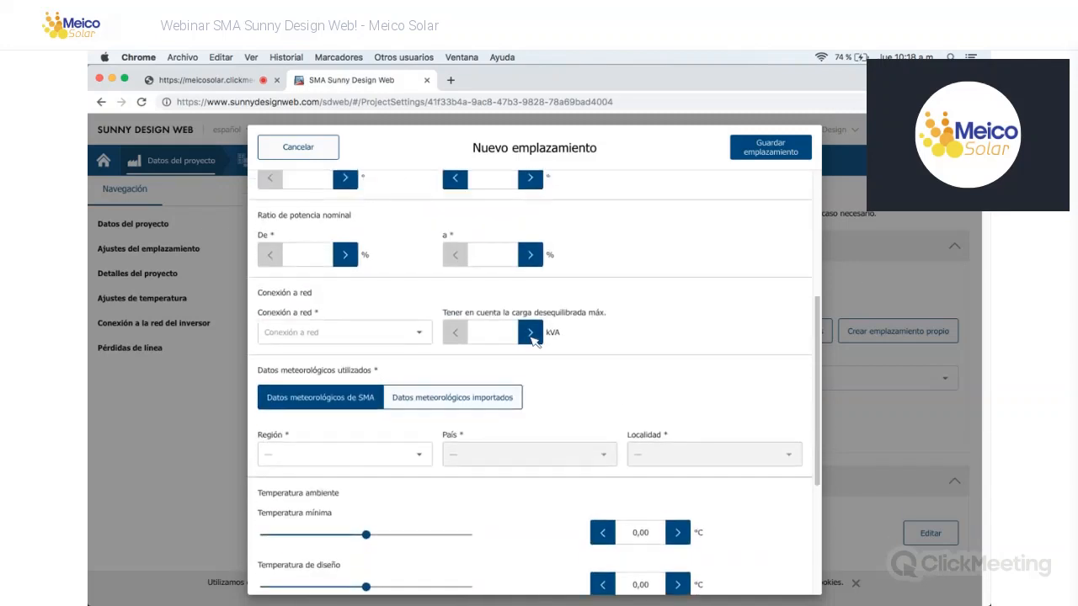
pyautogui.scroll(-4, 433, 454)
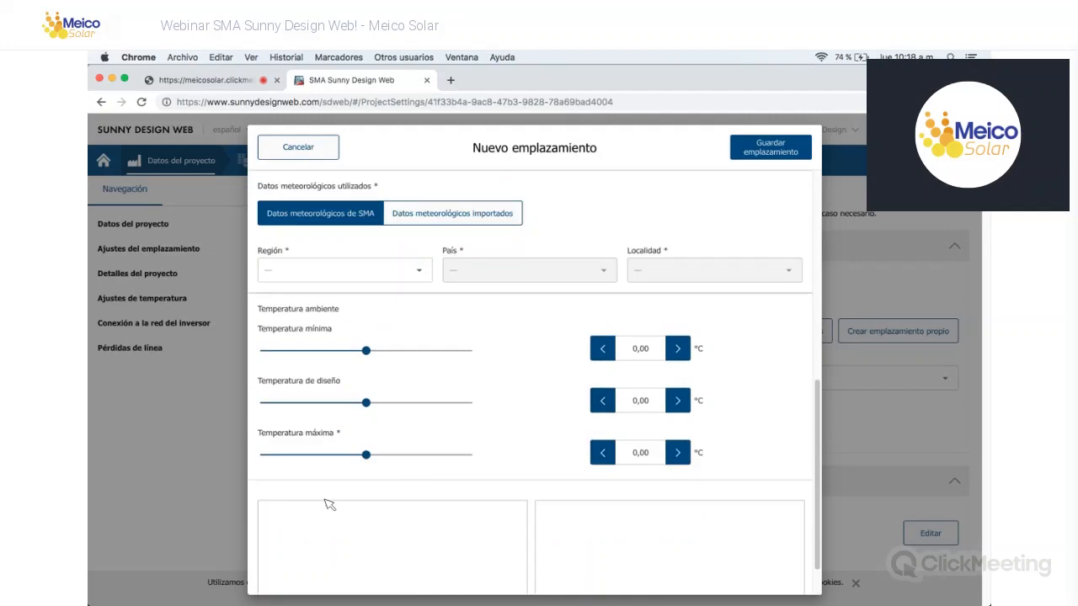
pyautogui.scroll(10, 393, 524)
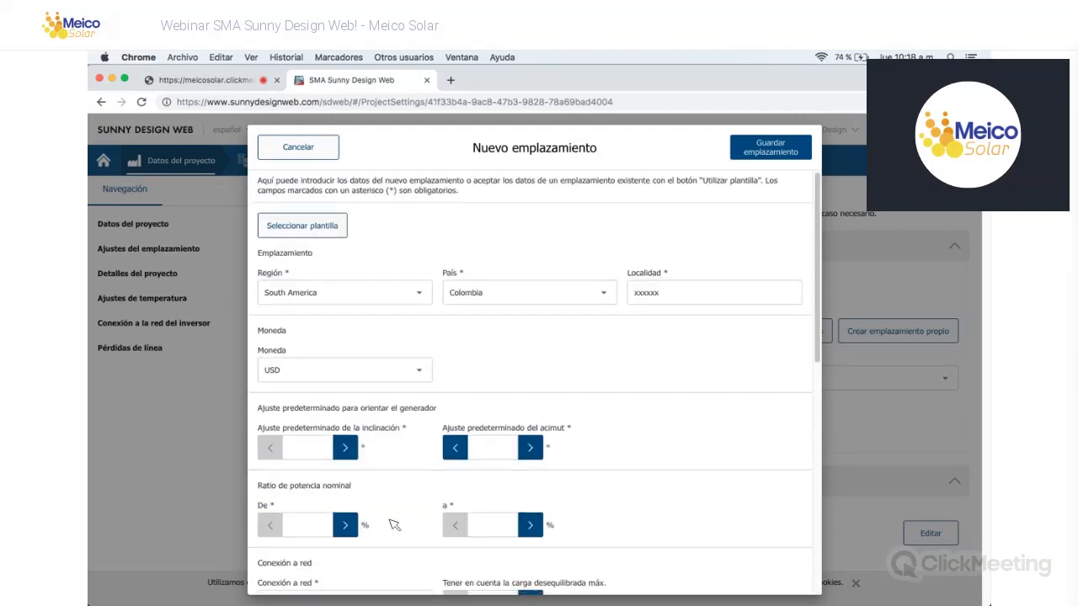
pyautogui.scroll(-6, 394, 525)
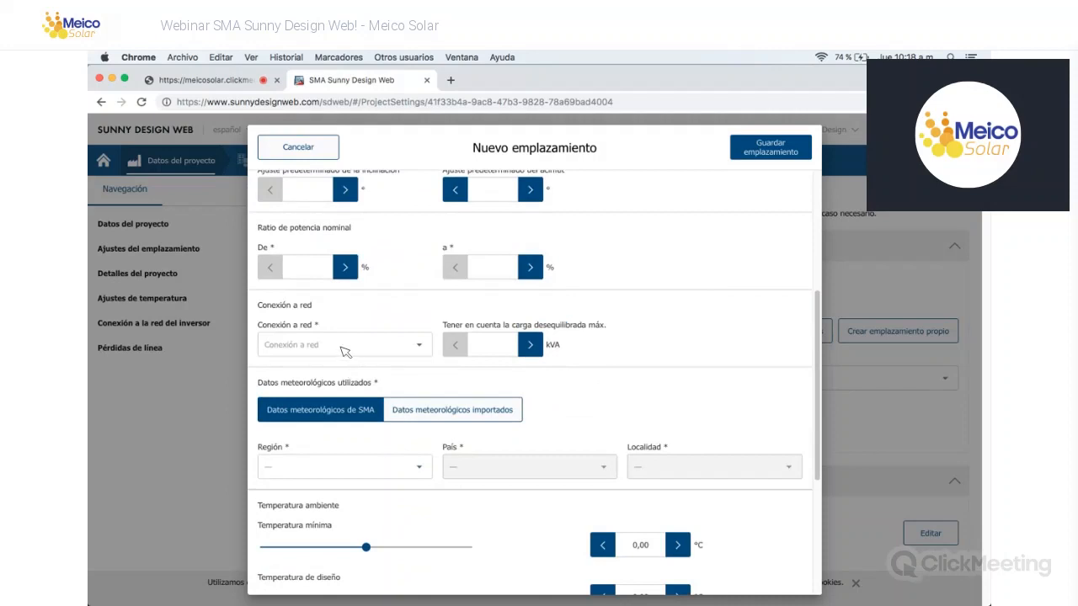
pyautogui.scroll(-2, 543, 472)
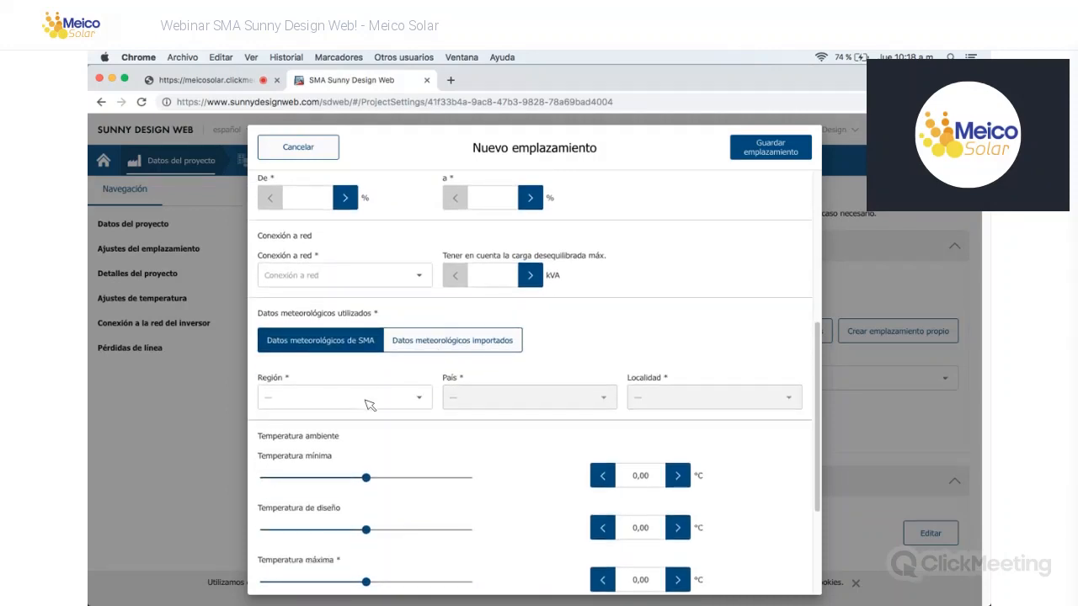
pyautogui.scroll(-2, 413, 404)
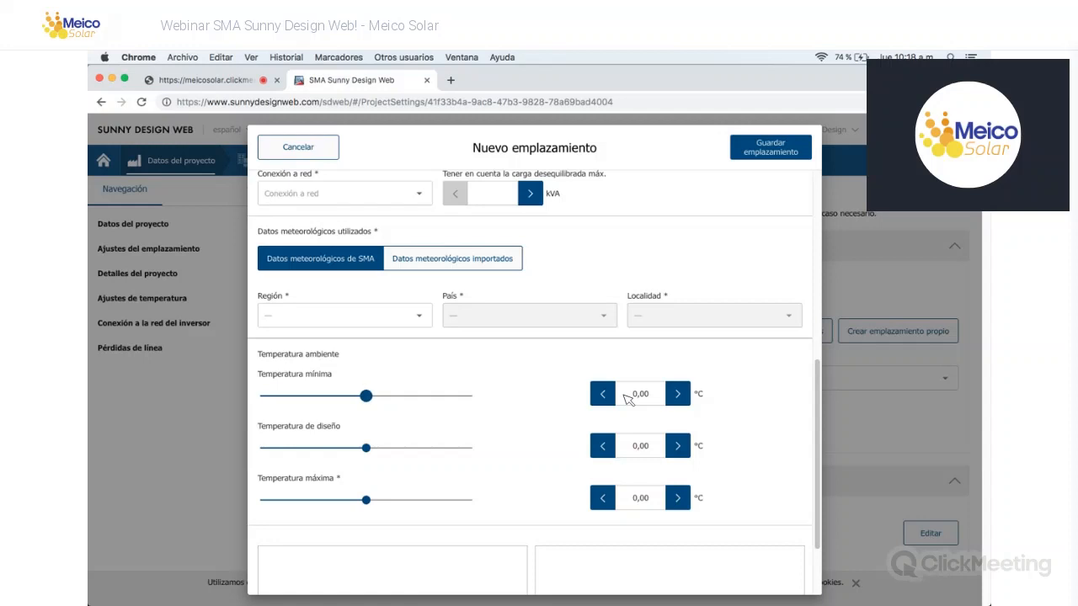
# Step: Try lowering the site's minimum ambient temperature to 0 °C
pyautogui.press('Left')
pyautogui.click(625, 395)
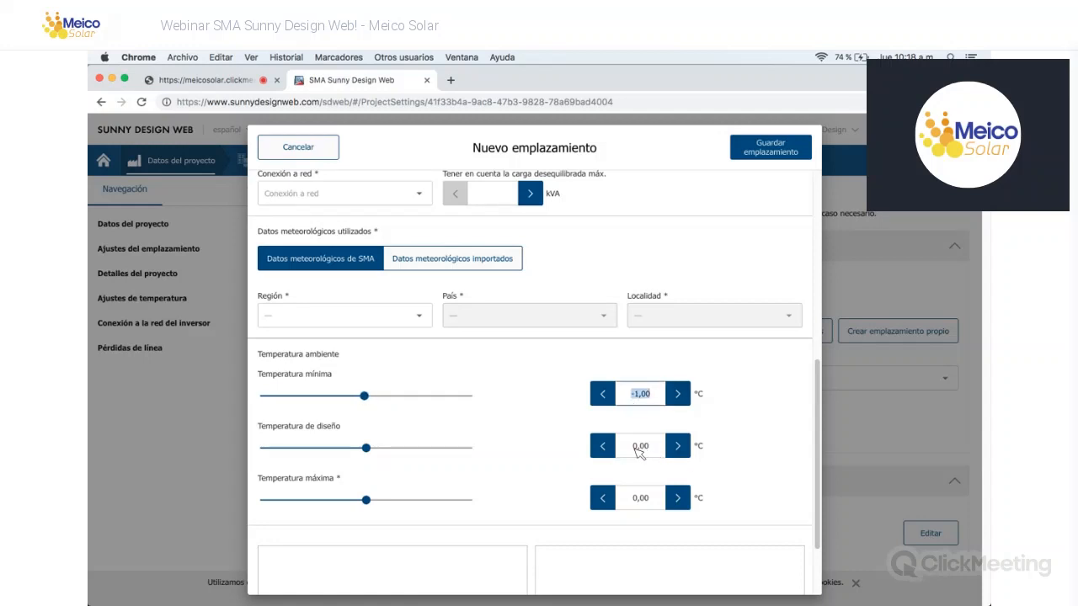
pyautogui.write('0')
pyautogui.press('Tab')
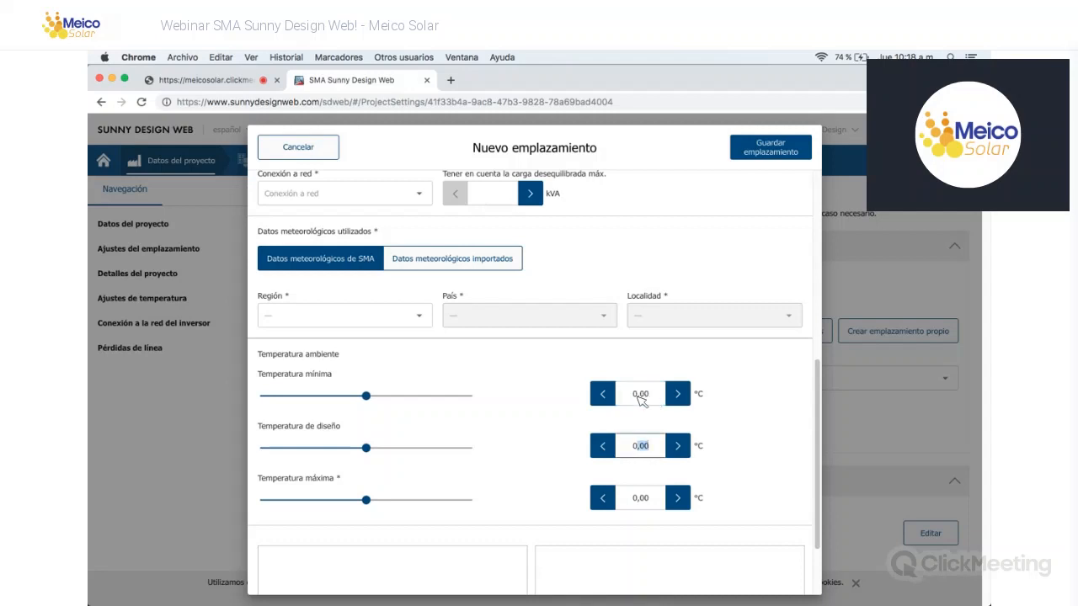
pyautogui.click(642, 395)
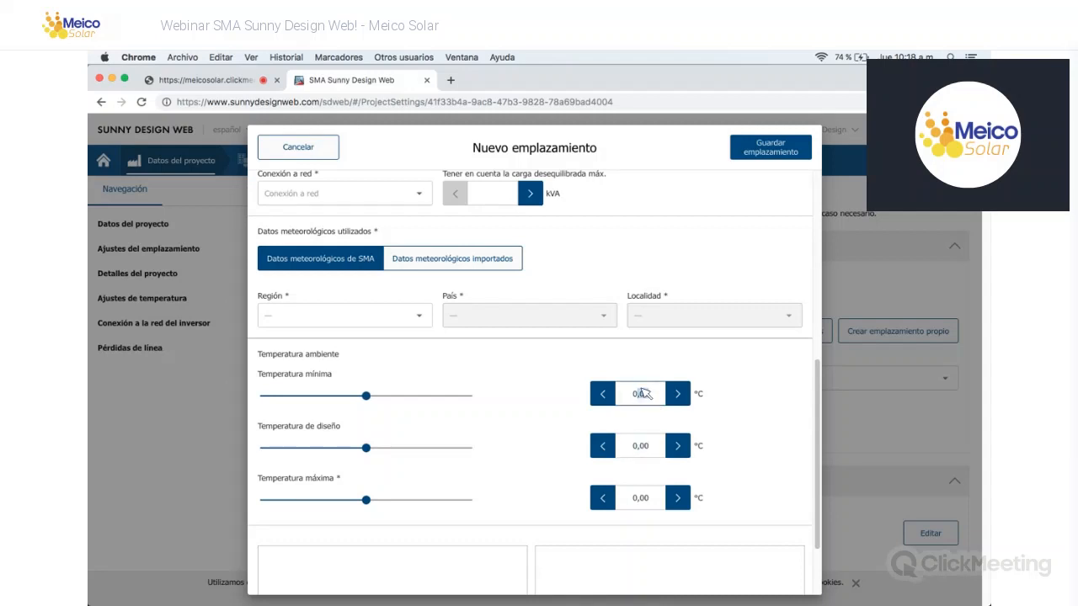
pyautogui.click(368, 396)
# Step: Set the weather-data region to South America and country to Colombia, entering minimum 10
pyautogui.click(422, 316)
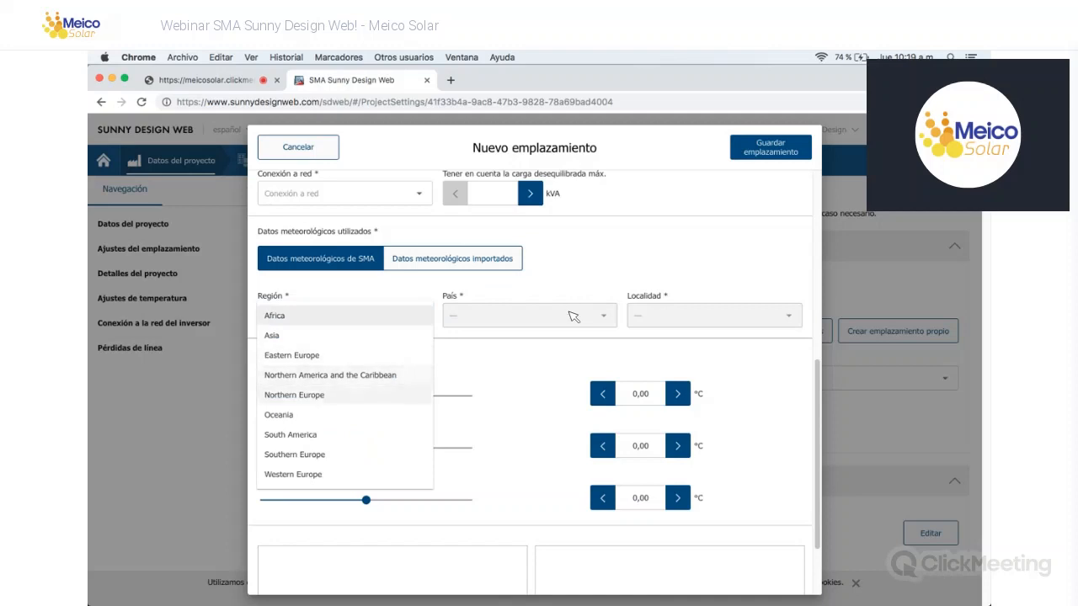
pyautogui.click(345, 436)
pyautogui.click(506, 315)
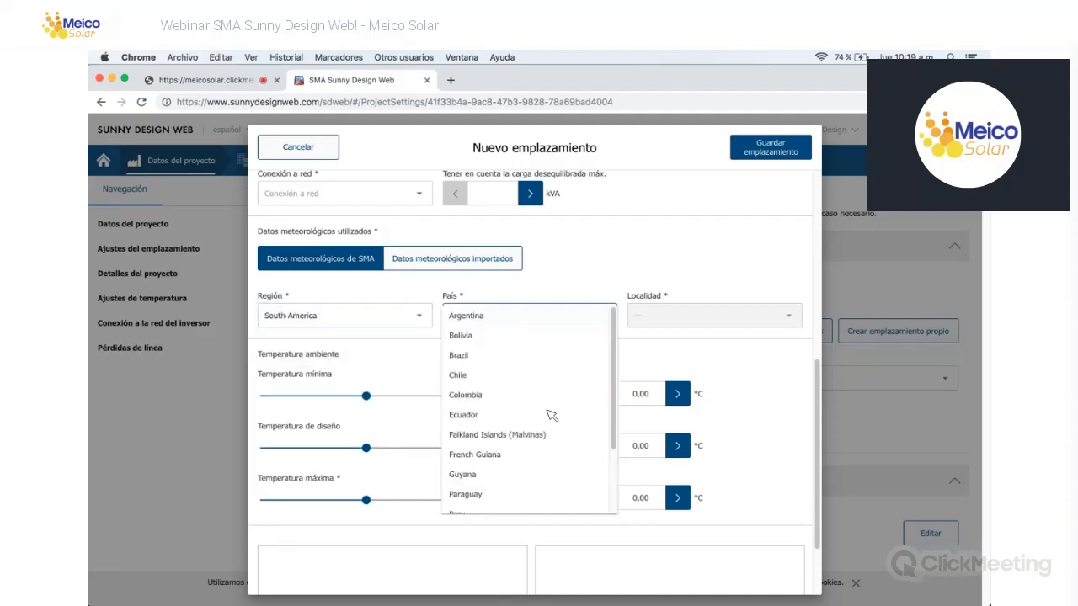
pyautogui.click(660, 363)
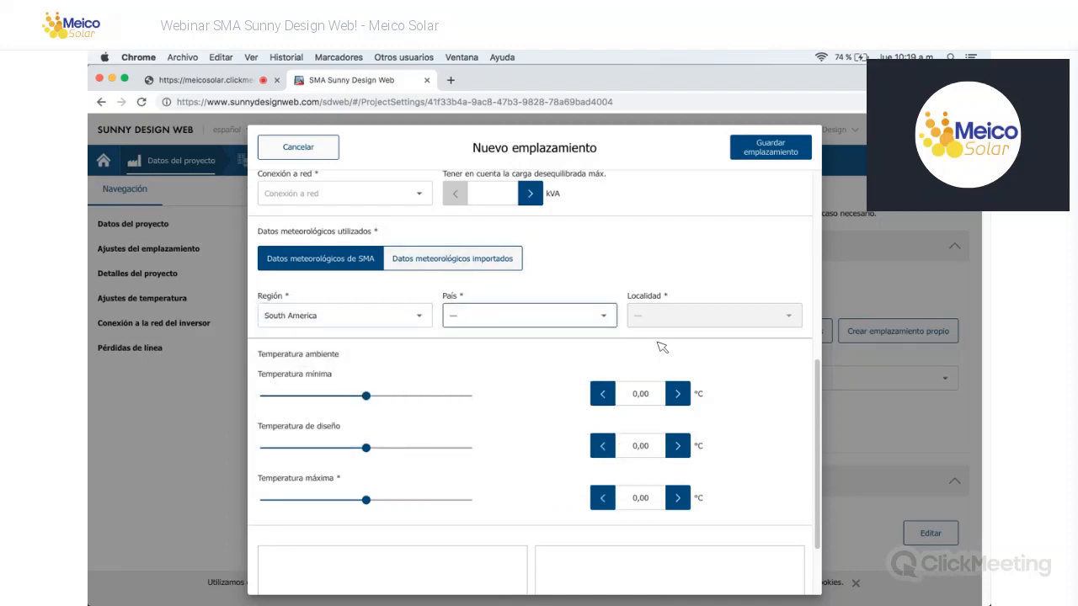
pyautogui.scroll(-2, 659, 344)
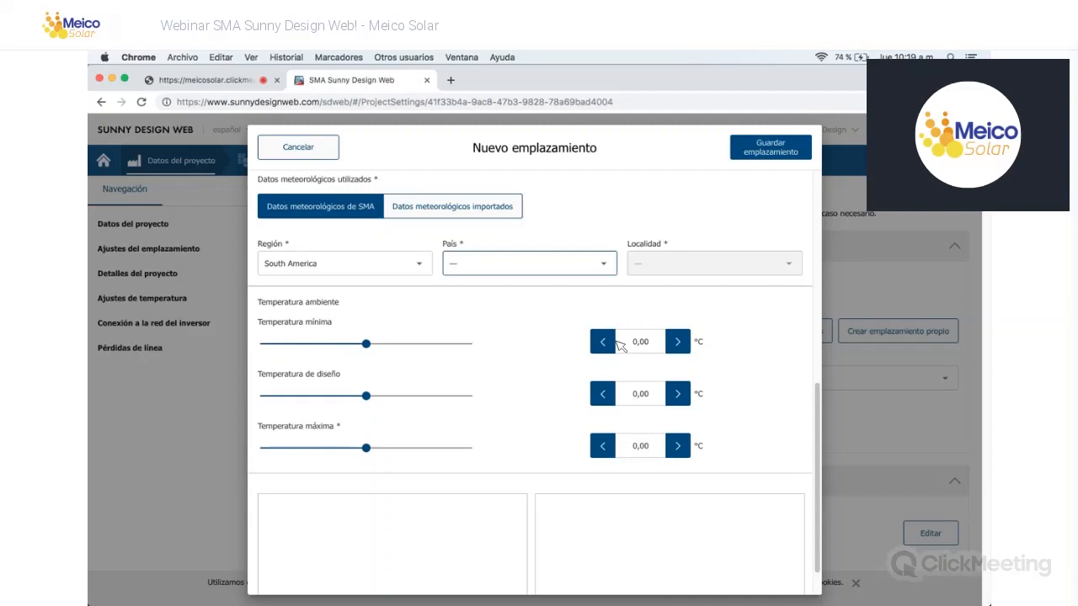
pyautogui.click(630, 342)
pyautogui.write('10')
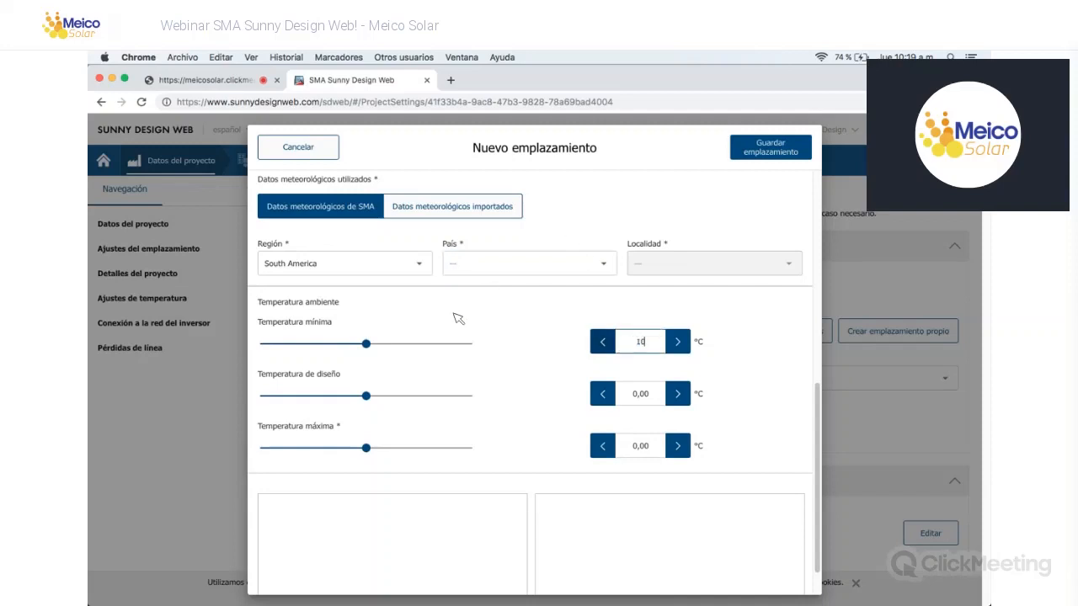
pyautogui.click(529, 263)
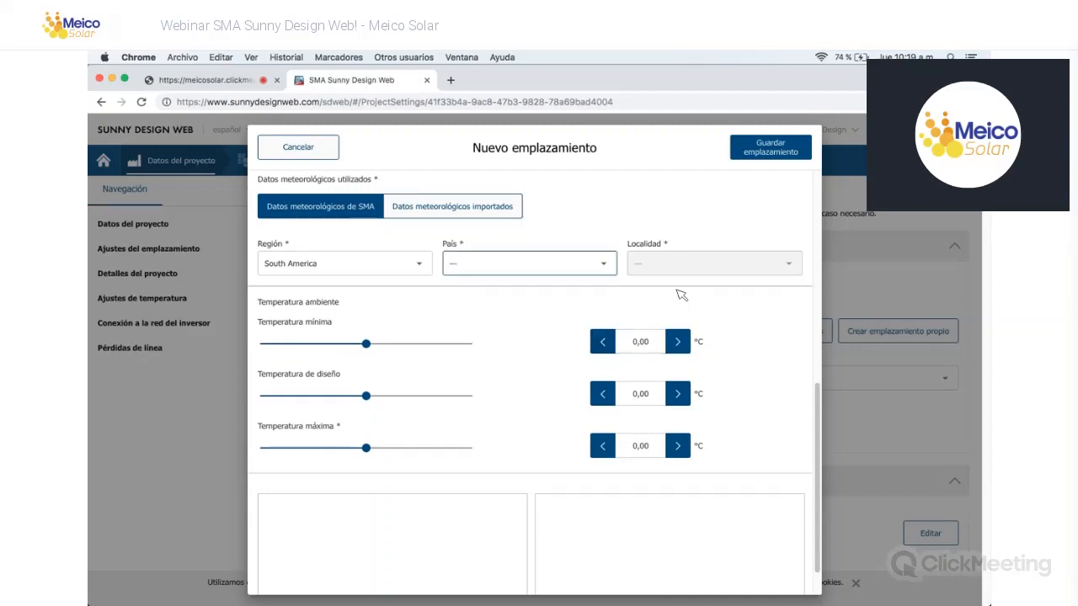
pyautogui.click(569, 343)
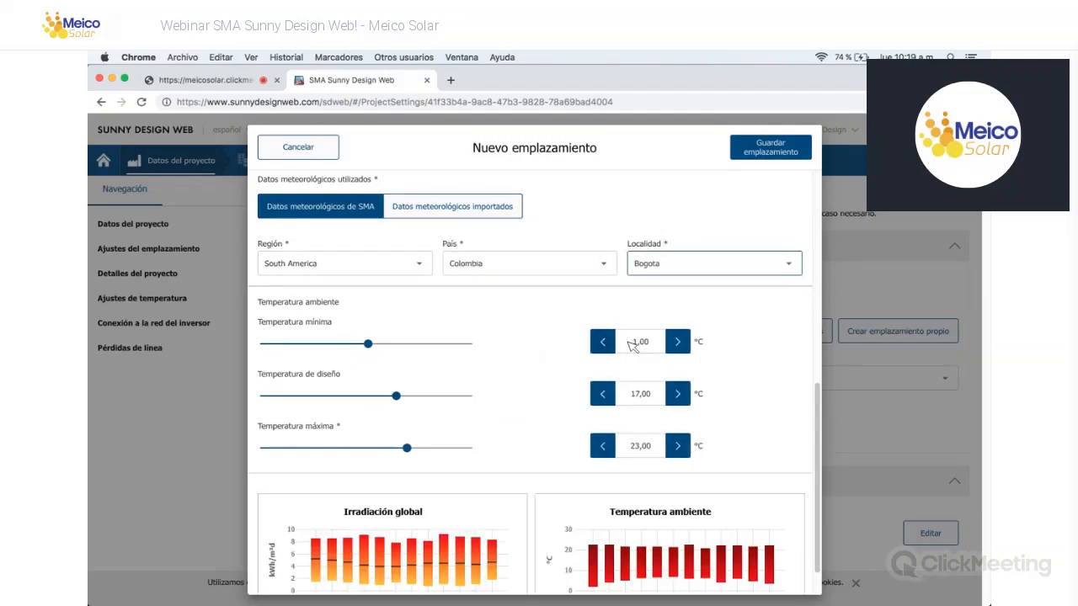
# Step: Enter ambient temperatures of 10 °C minimum, 22 °C design and 30 °C maximum for Bogota
pyautogui.click(633, 343)
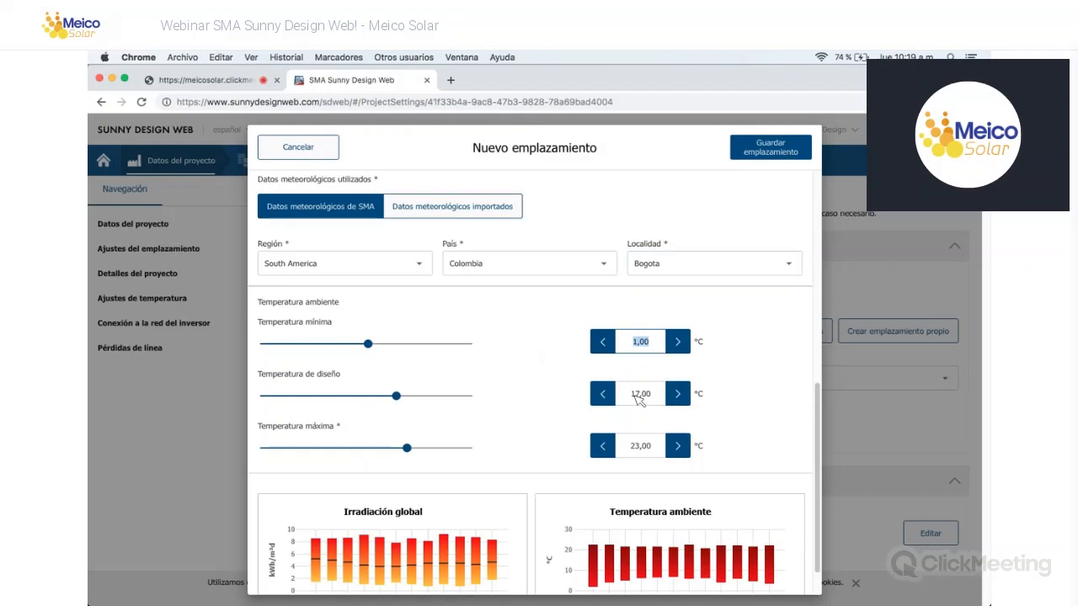
pyautogui.write('10')
pyautogui.click(638, 400)
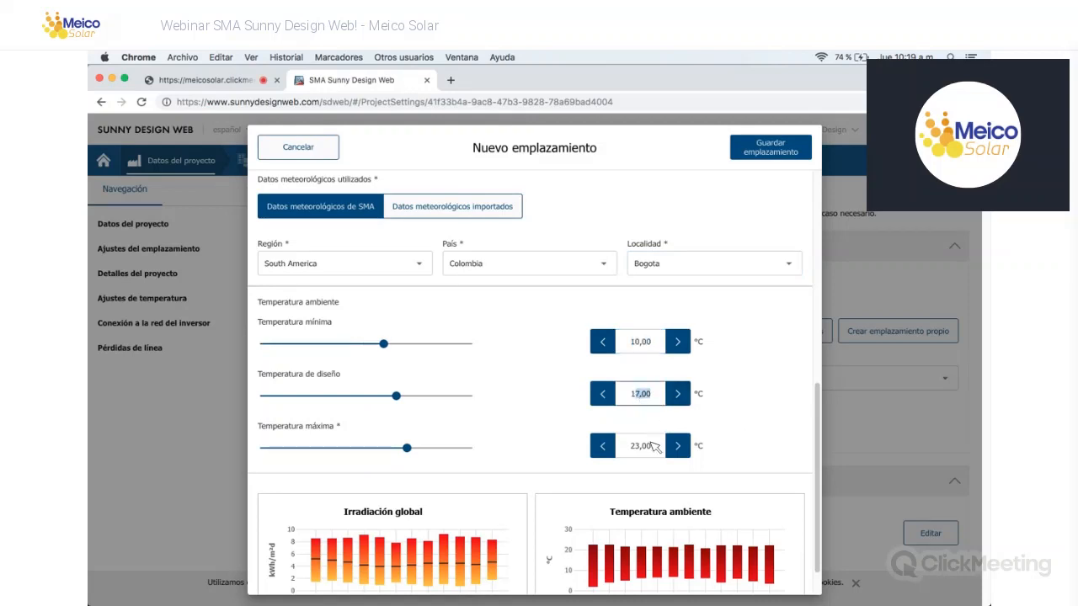
pyautogui.write('1')
pyautogui.write('22')
pyautogui.click(622, 448)
pyautogui.write('30')
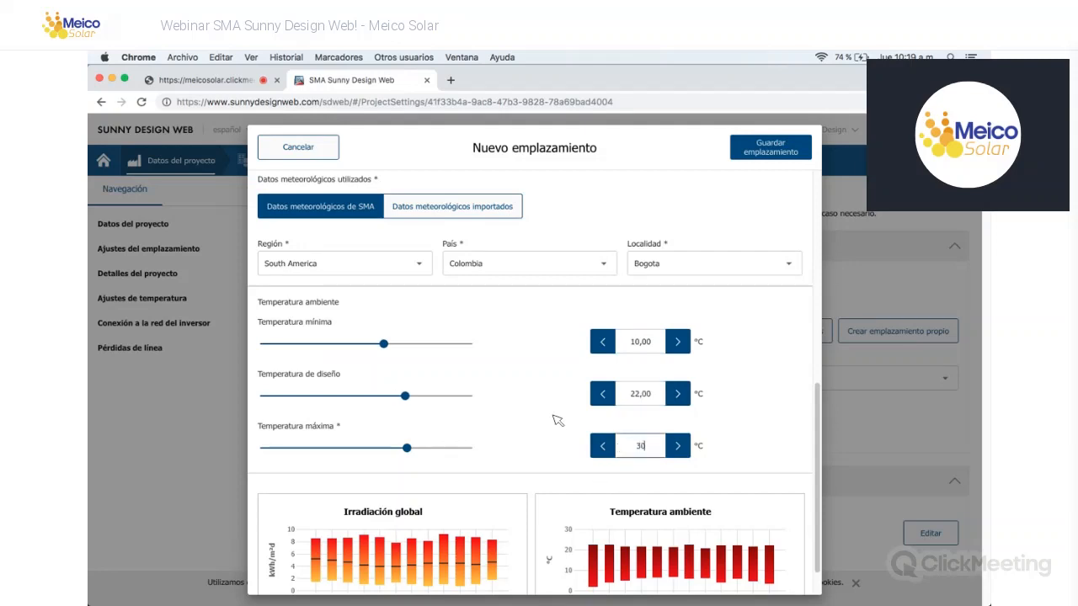
pyautogui.scroll(-1, 600, 549)
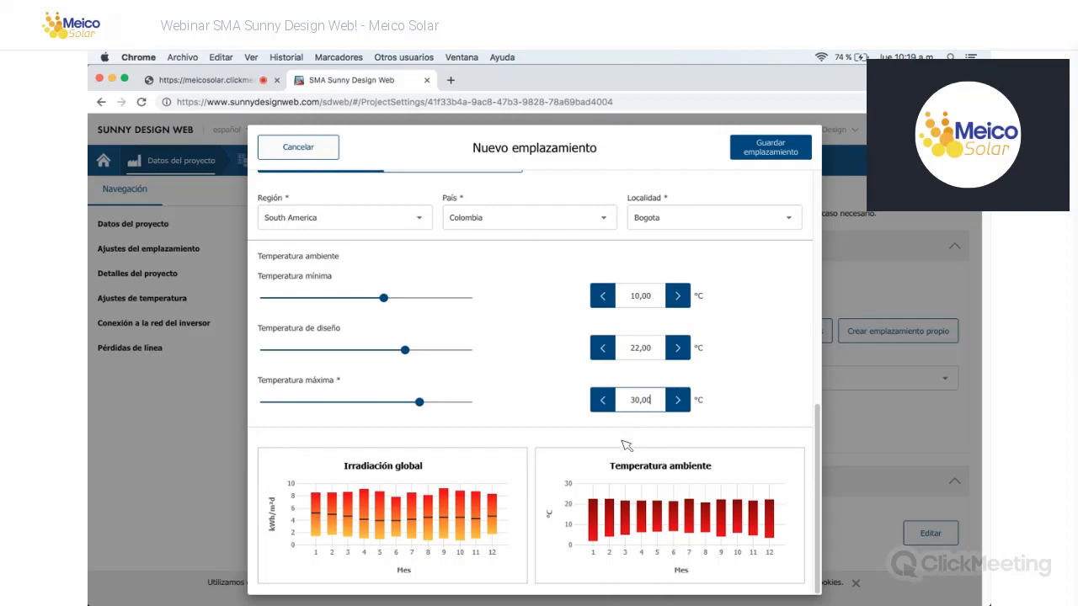
pyautogui.scroll(3, 718, 411)
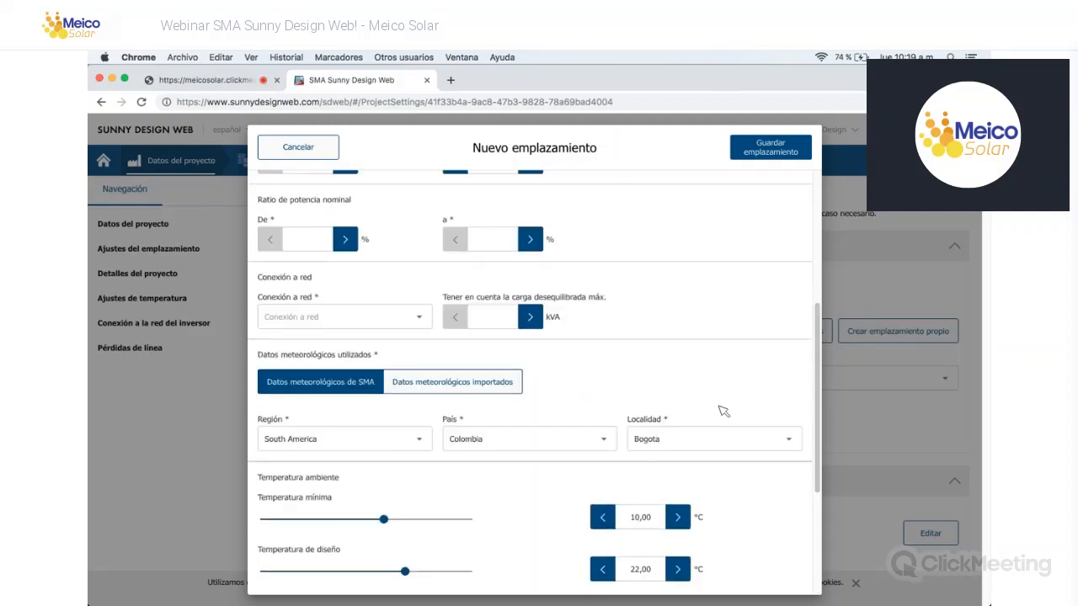
pyautogui.scroll(-3, 669, 206)
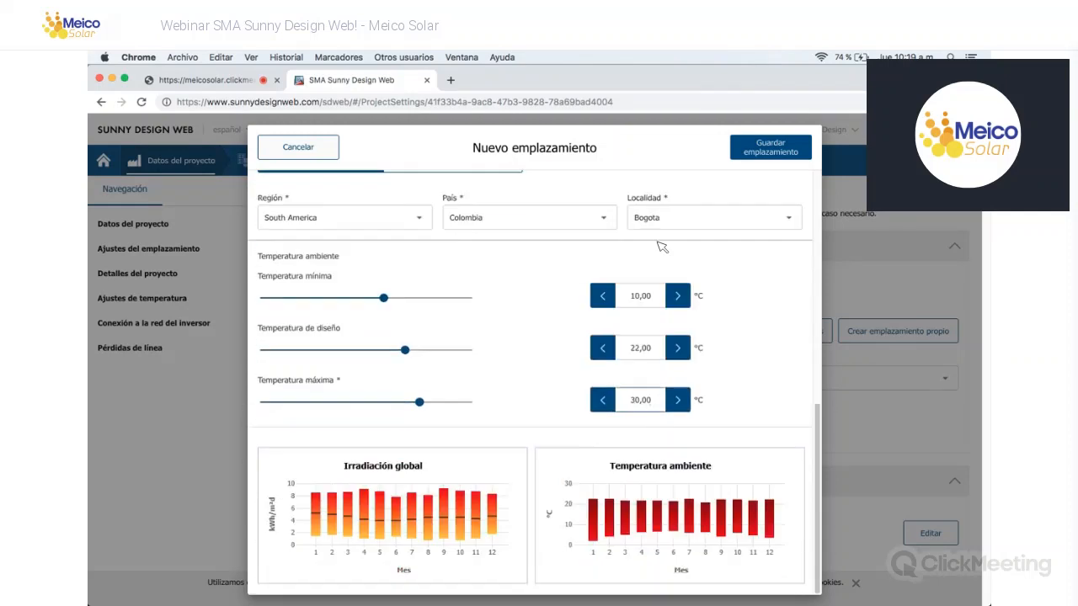
pyautogui.scroll(1, 519, 344)
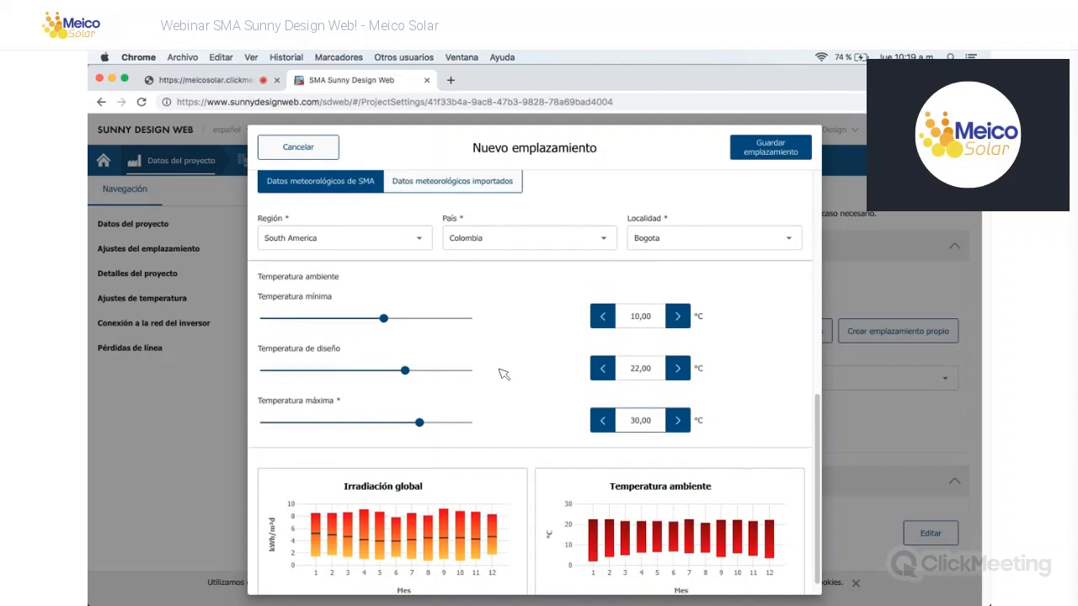
pyautogui.scroll(1, 630, 426)
pyautogui.scroll(3, 569, 411)
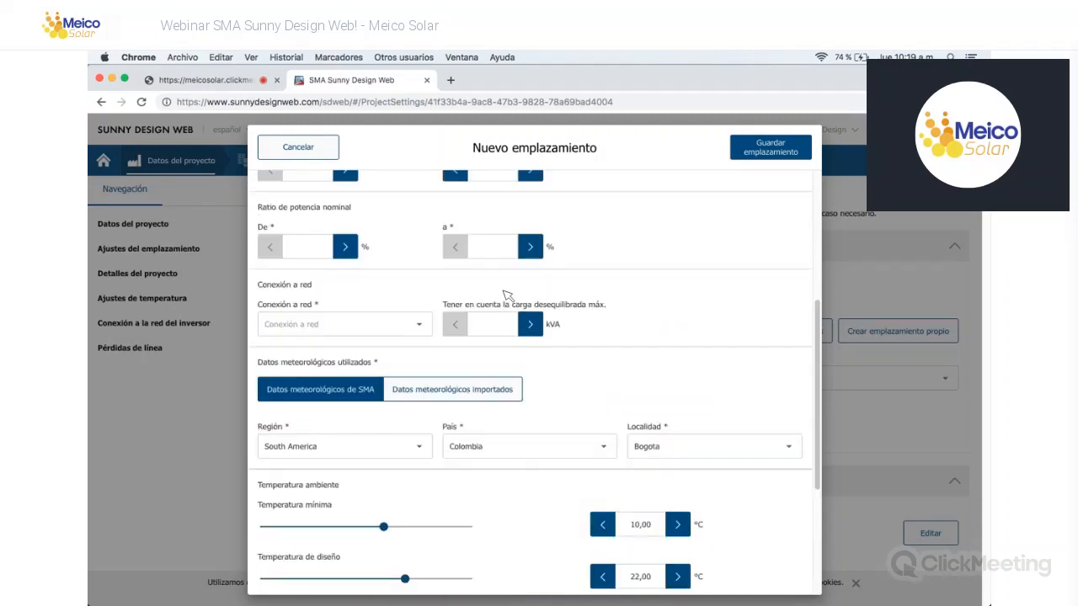
pyautogui.scroll(-4, 464, 365)
pyautogui.scroll(1, 464, 370)
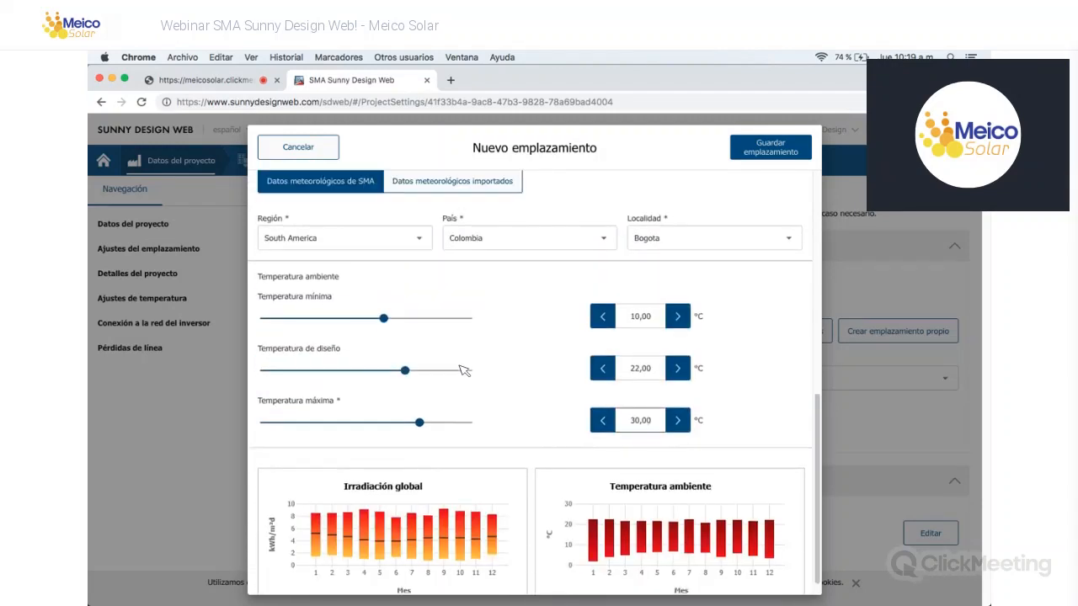
pyautogui.scroll(4, 606, 391)
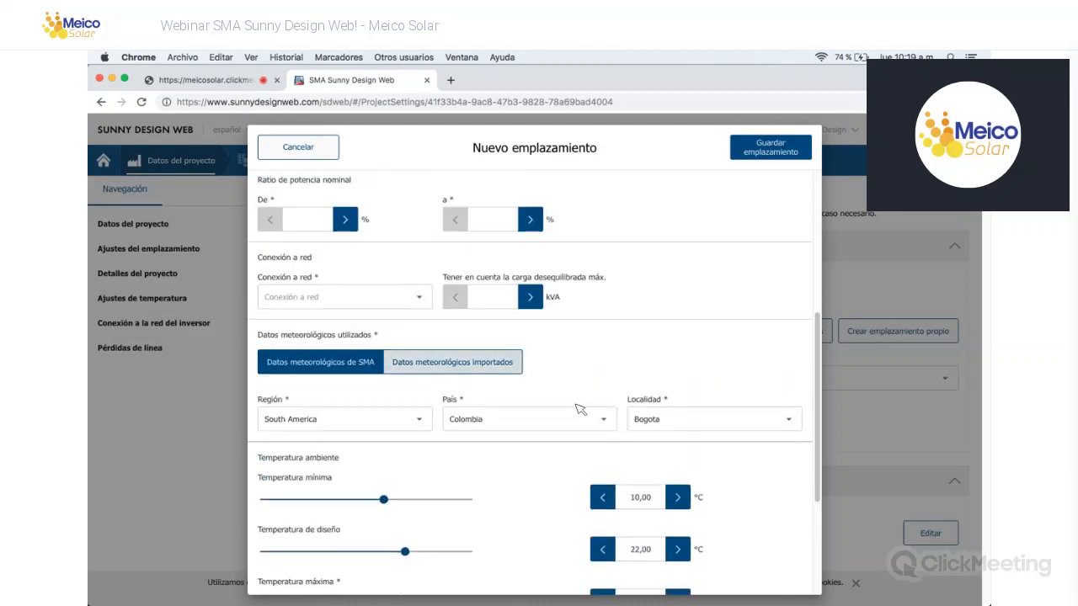
# Step: Compare own weather-data import with SMA weather data, then discard the unsaved Bogota site
pyautogui.click(460, 362)
pyautogui.scroll(-3, 556, 427)
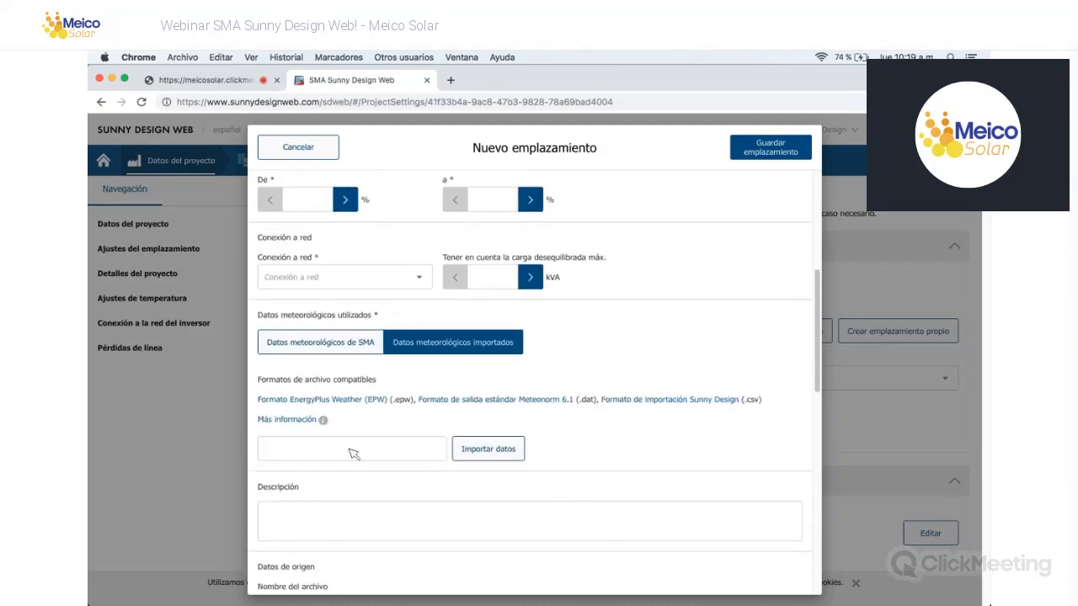
pyautogui.scroll(-2, 483, 420)
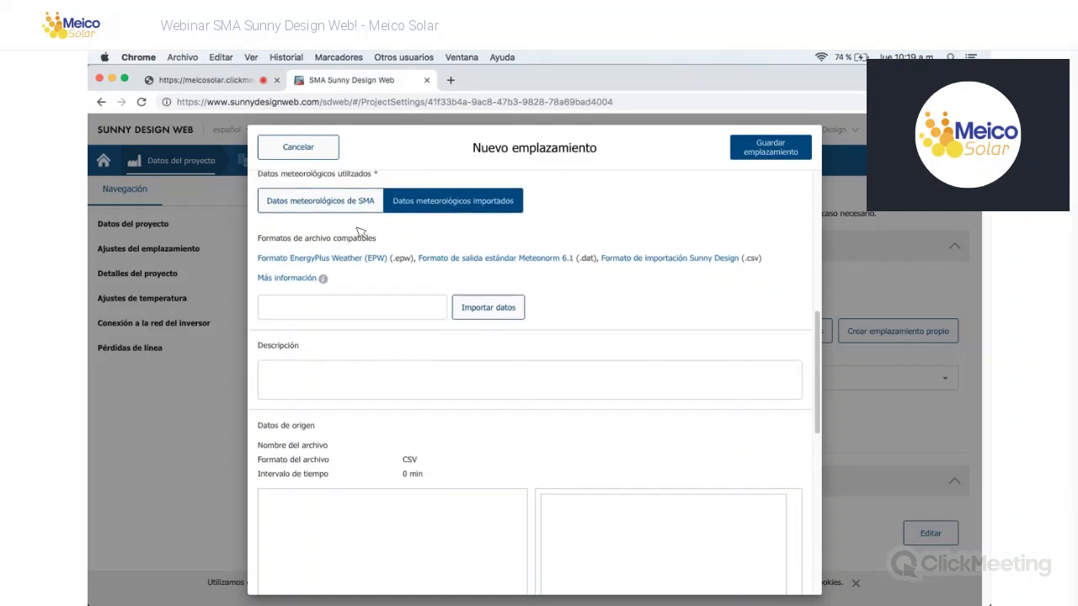
pyautogui.scroll(1, 362, 245)
pyautogui.scroll(1, 682, 400)
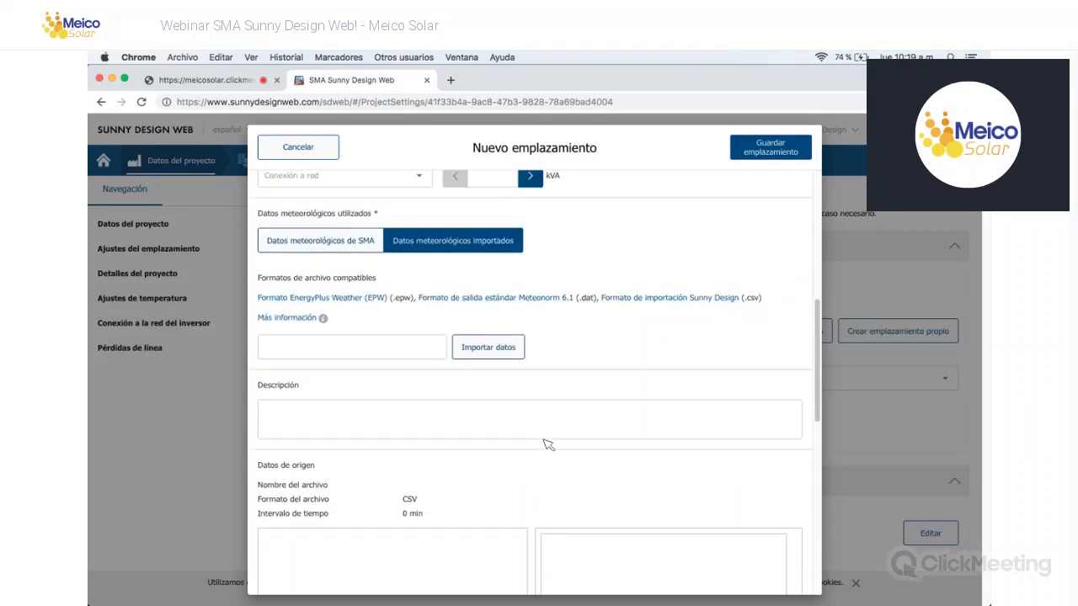
pyautogui.click(343, 241)
pyautogui.scroll(-3, 608, 490)
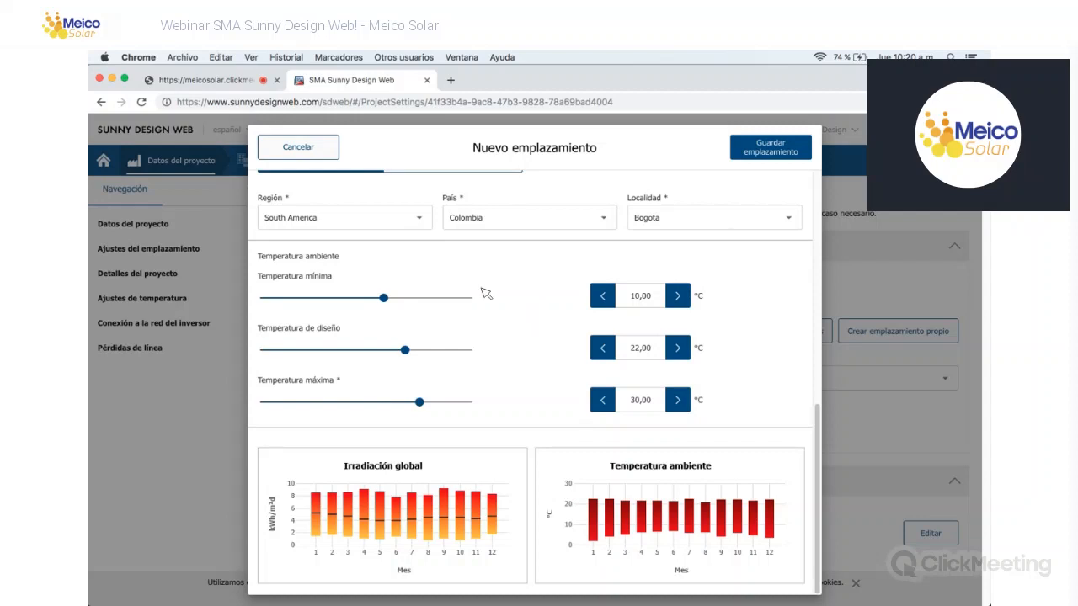
pyautogui.scroll(1, 497, 311)
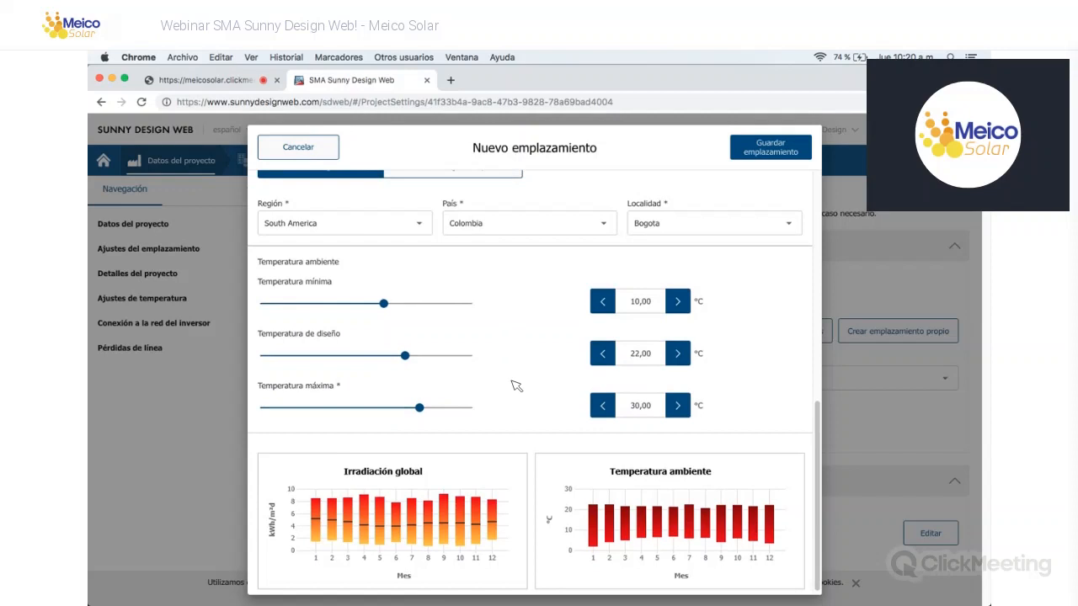
pyautogui.scroll(7, 516, 385)
pyautogui.scroll(-7, 310, 156)
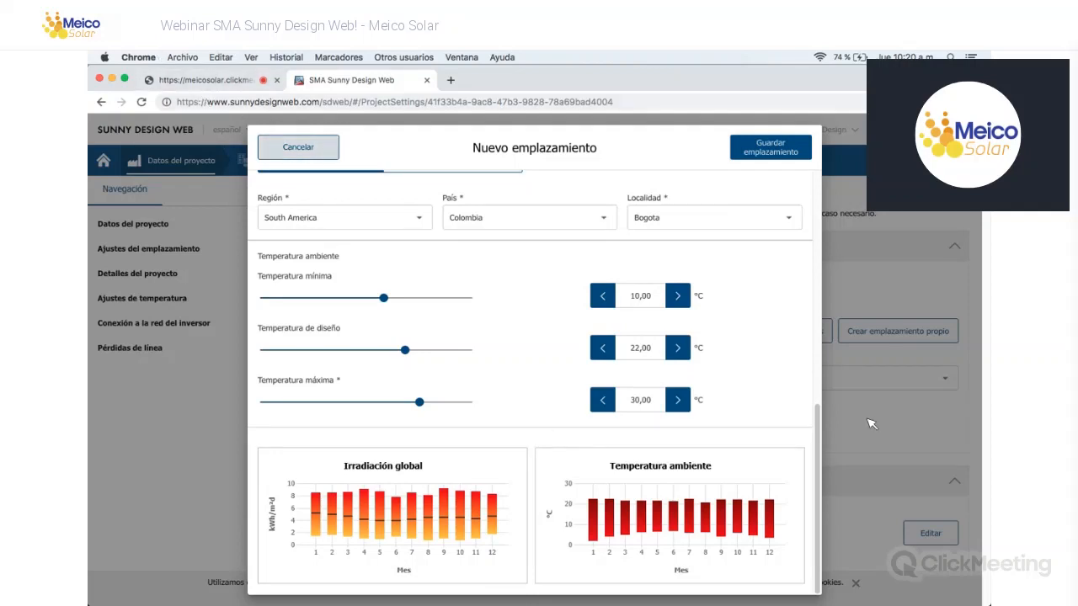
pyautogui.click(832, 424)
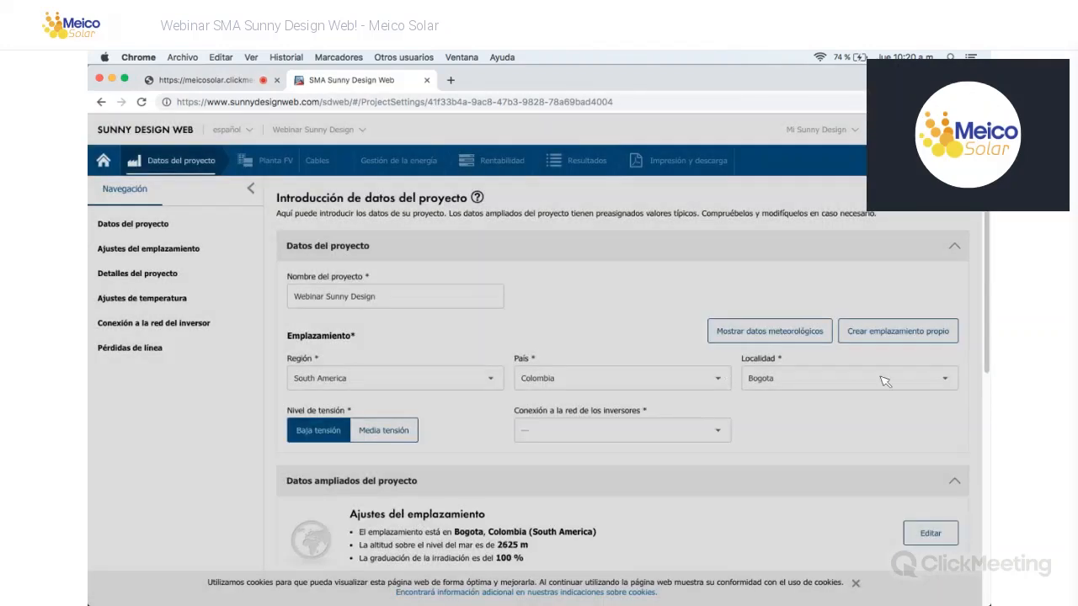
# Step: Choose 480V (277V / 480V) as the inverters' grid connection on the project data page
pyautogui.scroll(-1, 892, 382)
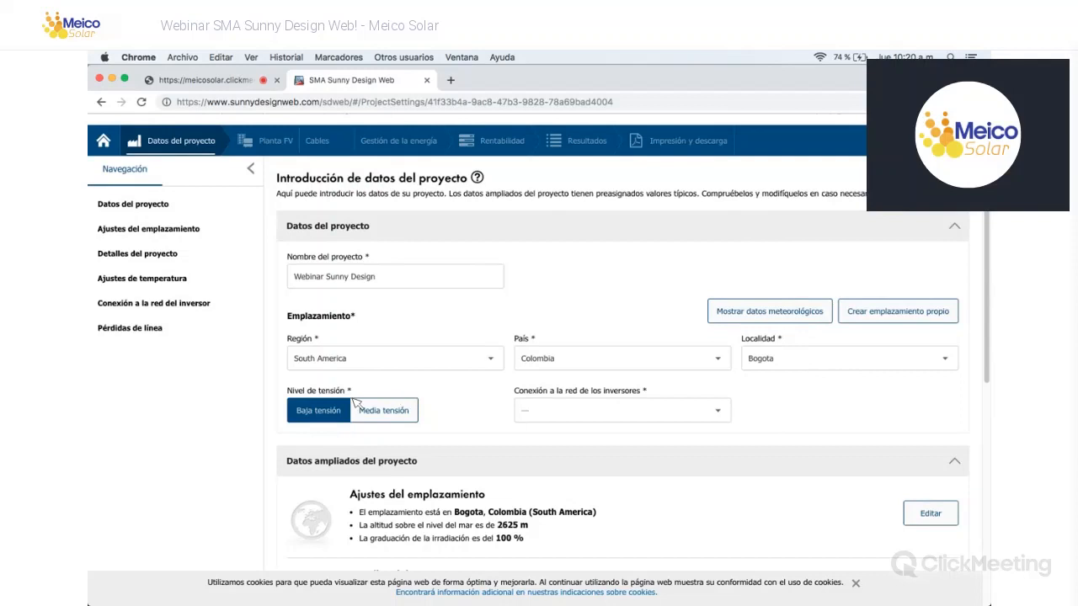
pyautogui.scroll(-3, 350, 395)
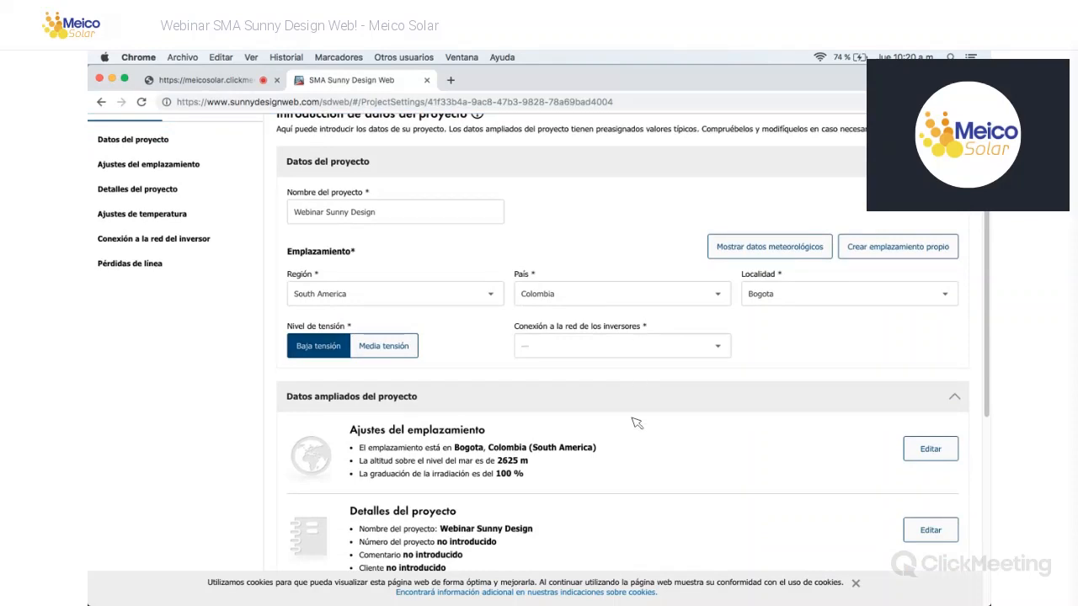
pyautogui.scroll(-5, 556, 489)
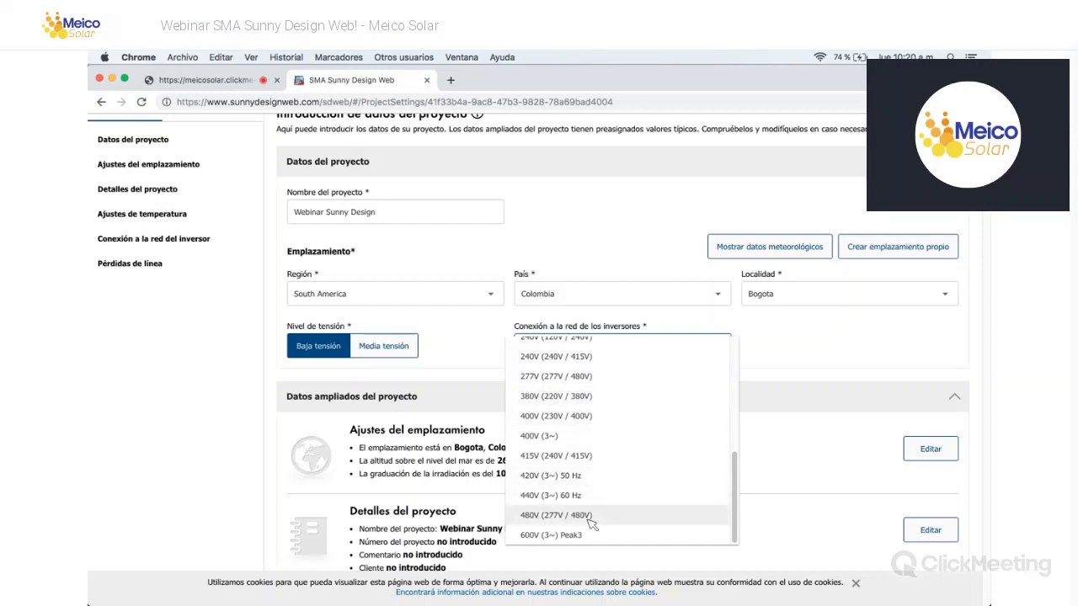
pyautogui.click(555, 515)
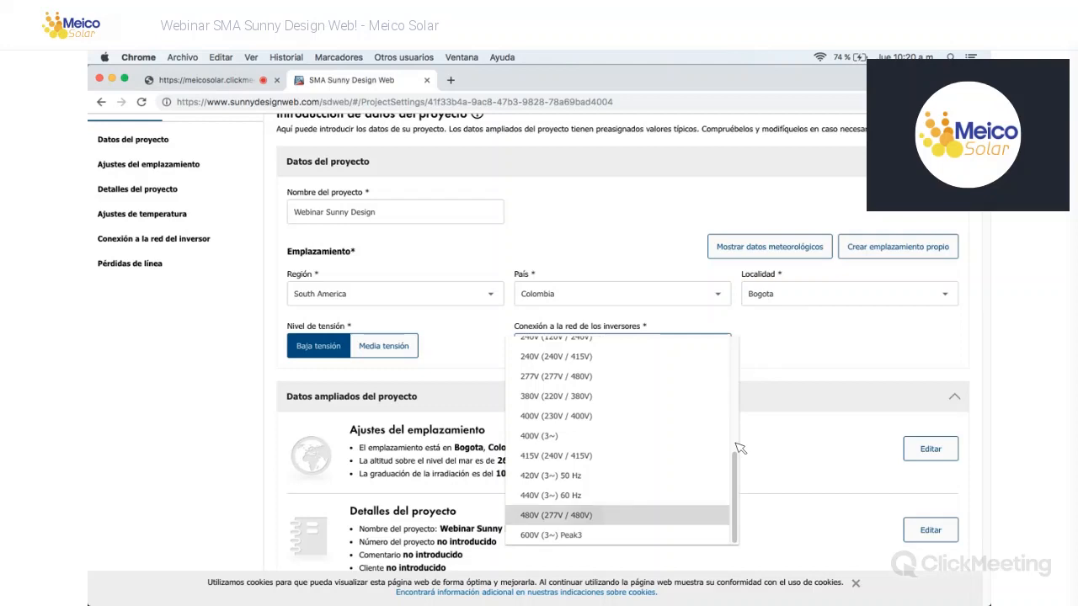
pyautogui.scroll(-1, 721, 393)
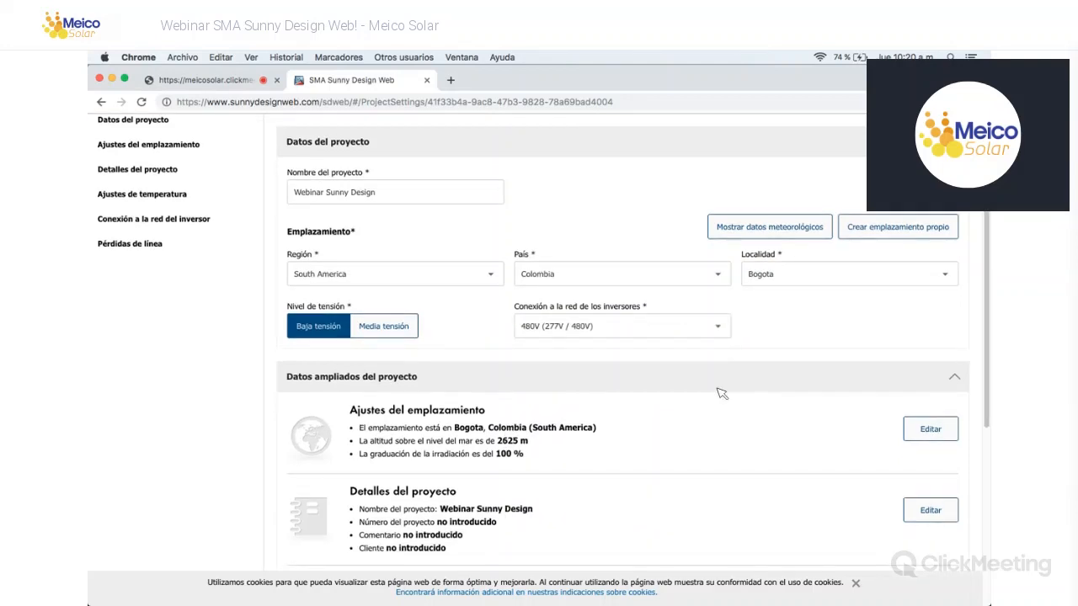
pyautogui.scroll(-10, 722, 393)
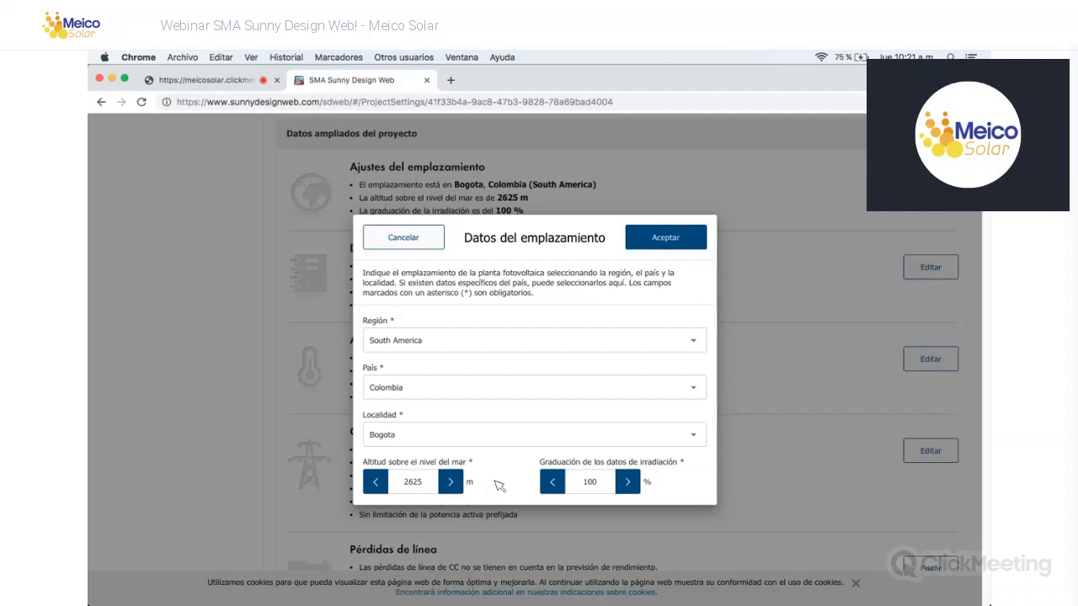
# Step: Confirm the Bogotá site with 2625 m altitude and 100 % irradiation, then open the project details
pyautogui.moveTo(425, 482); pyautogui.dragTo(402, 483)
pyautogui.click(592, 482)
pyautogui.click(681, 484)
pyautogui.click(675, 480)
pyautogui.click(671, 481)
pyautogui.click(655, 242)
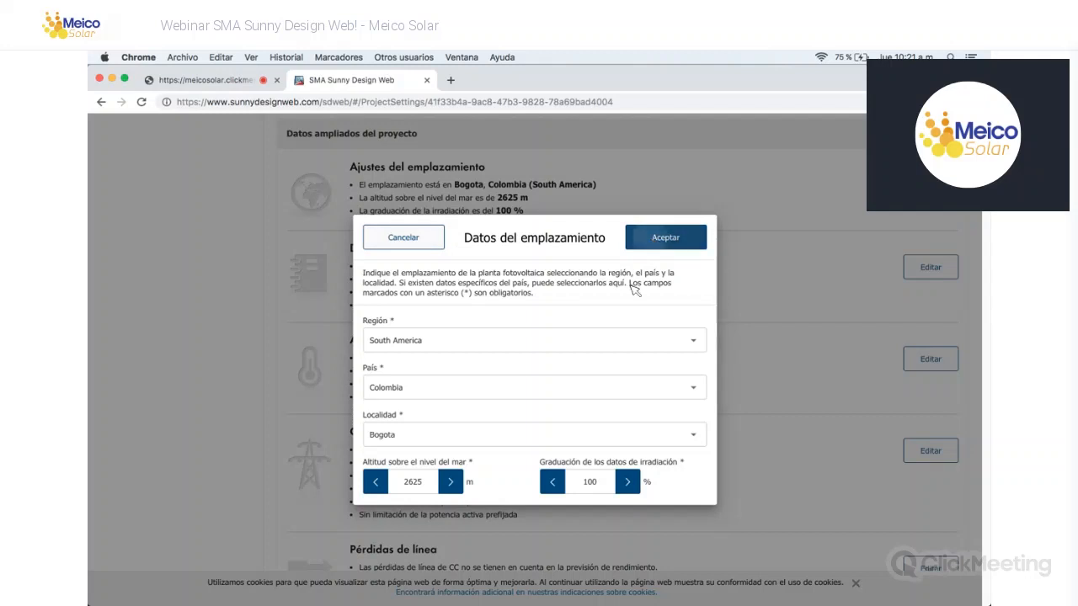
pyautogui.click(665, 238)
pyautogui.click(931, 267)
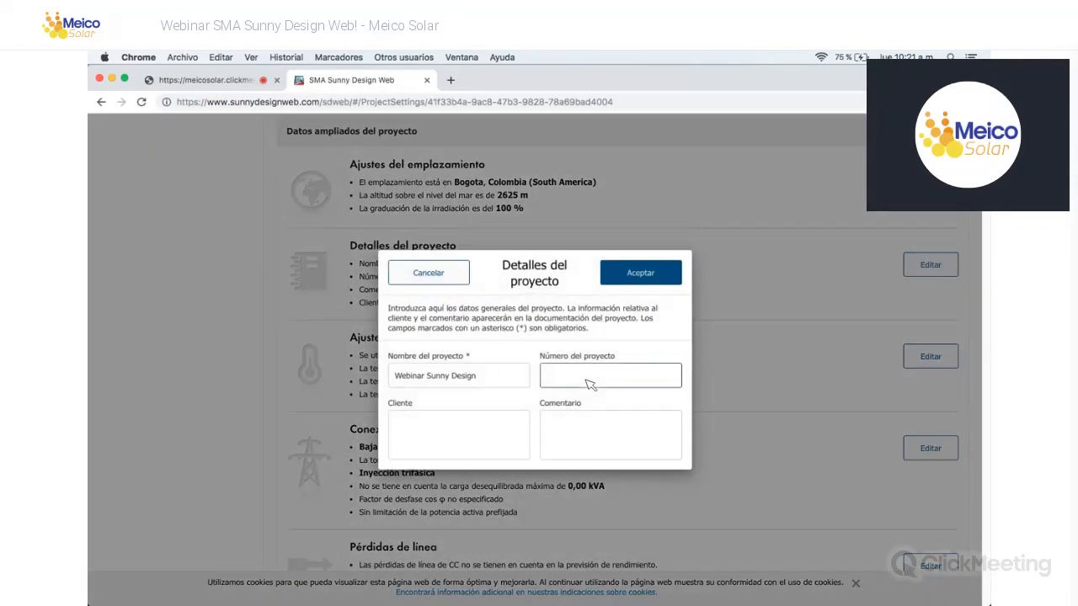
# Step: Save the project details with project number 1, the client name and comment ej1
pyautogui.click(588, 384)
pyautogui.press('Tab')
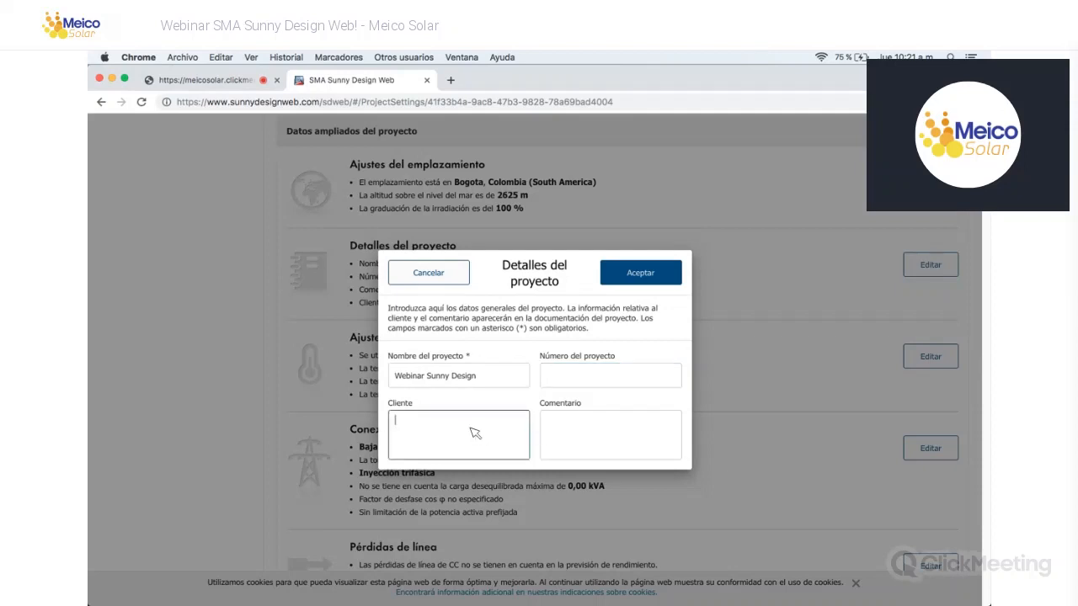
pyautogui.press('Tab')
pyautogui.click(475, 433)
pyautogui.write('abcd')
pyautogui.click(583, 430)
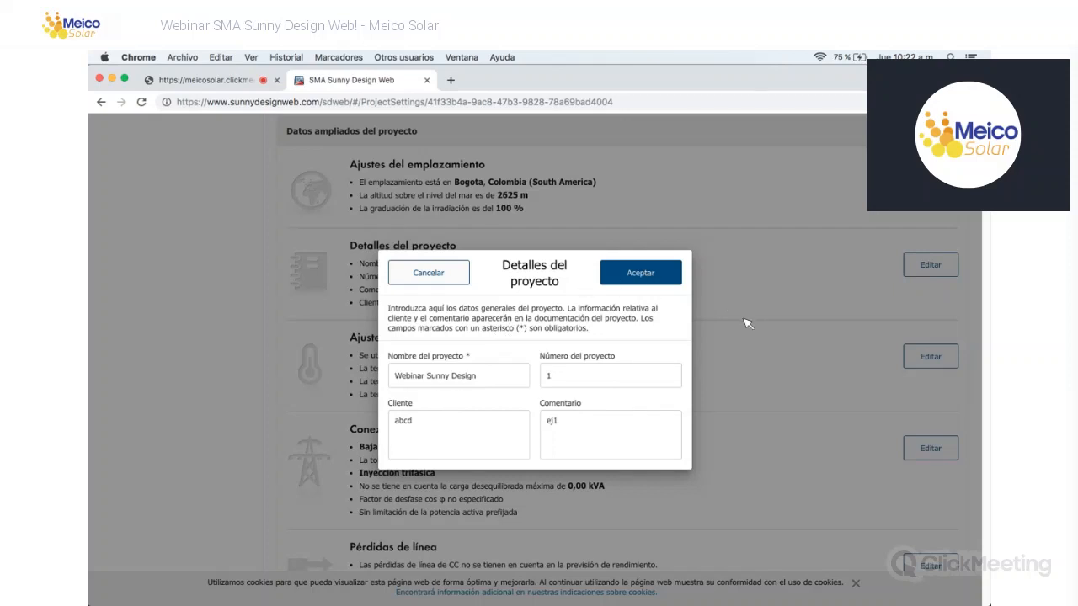
pyautogui.click(640, 272)
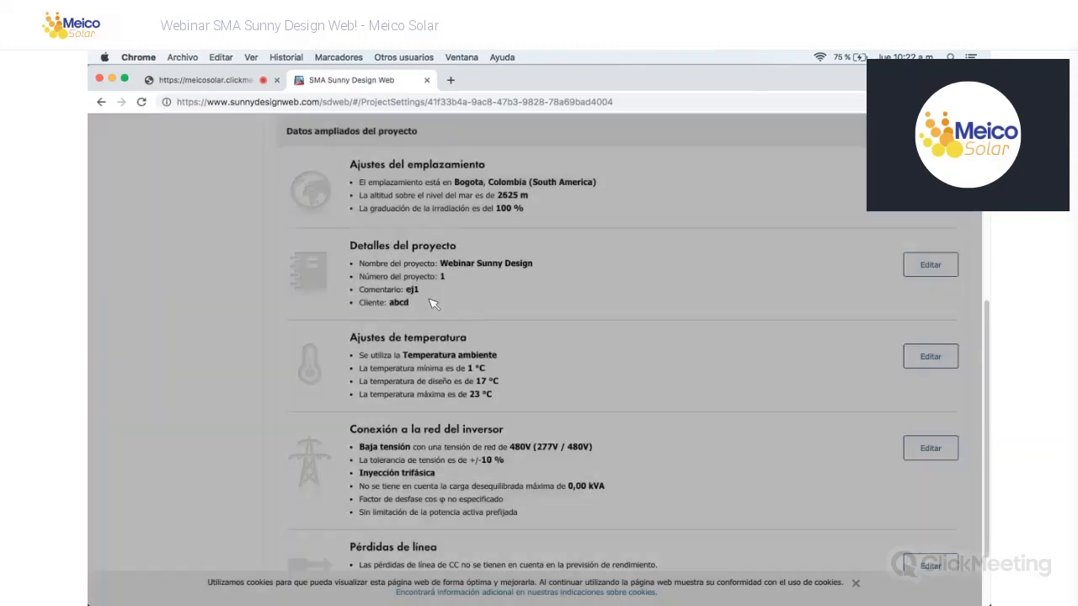
# Step: Scroll to the temperature settings and begin editing the 1 °C minimum ambient temperature
pyautogui.scroll(-1, 505, 320)
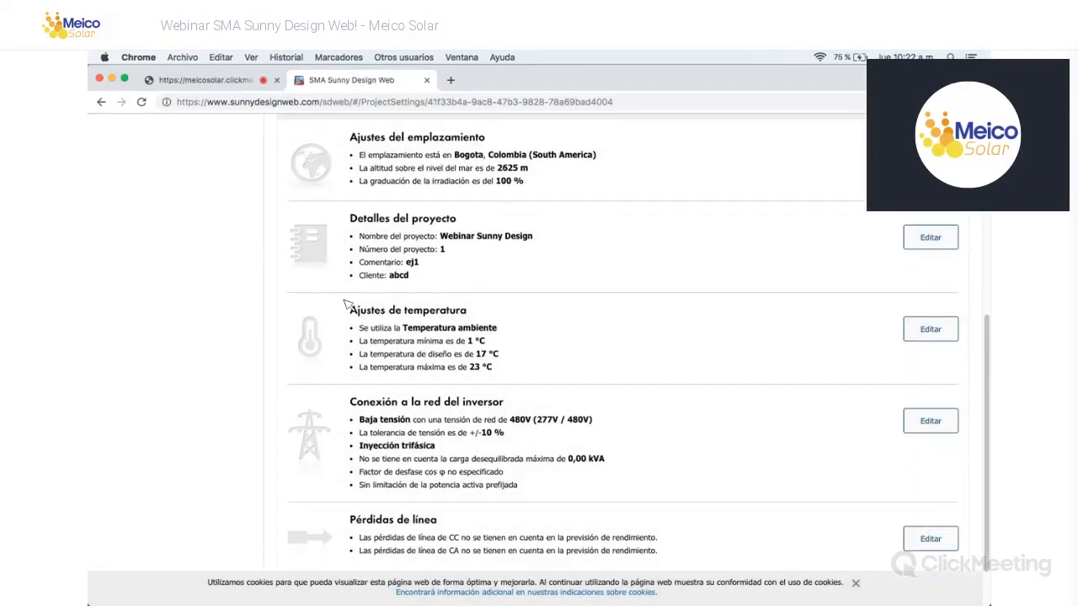
pyautogui.scroll(-1, 345, 305)
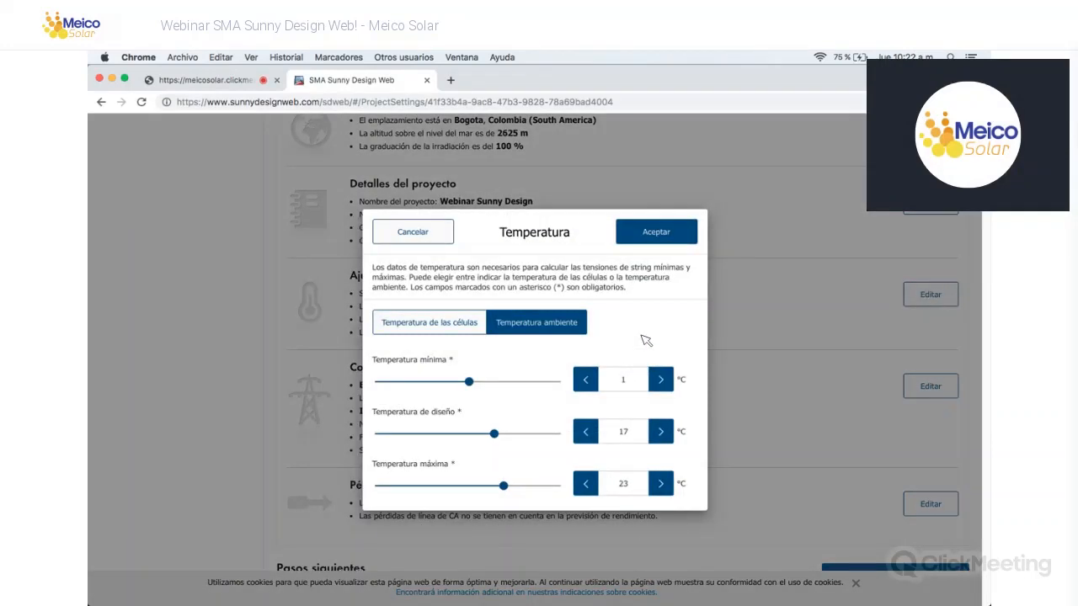
pyautogui.click(626, 380)
# Step: Change the minimum ambient temperature from 1 °C to 4 °C
pyautogui.click(639, 384)
pyautogui.press('BackSpace')
pyautogui.write('4')
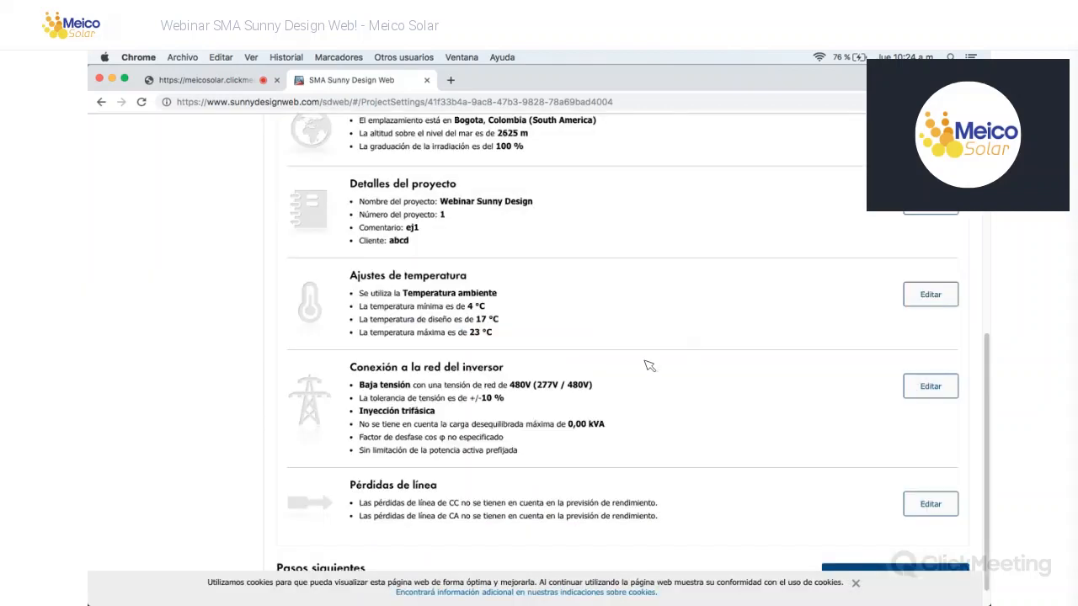
pyautogui.scroll(-1, 670, 360)
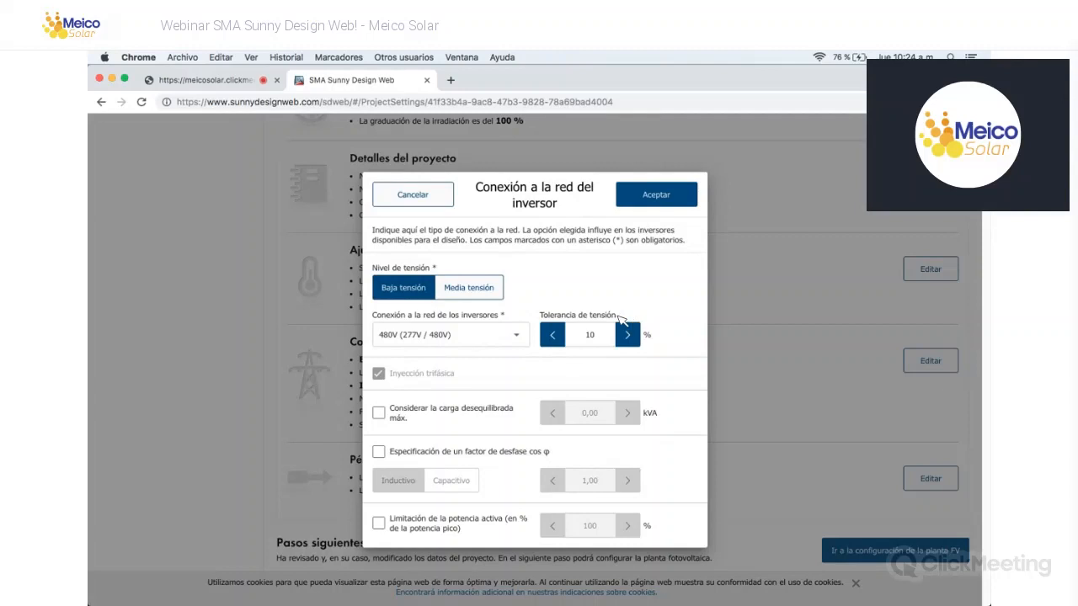
# Step: Point out the 10 % voltage tolerance setting in the grid connection dialog
pyautogui.moveTo(627, 317); pyautogui.dragTo(543, 318)
pyautogui.click(603, 279)
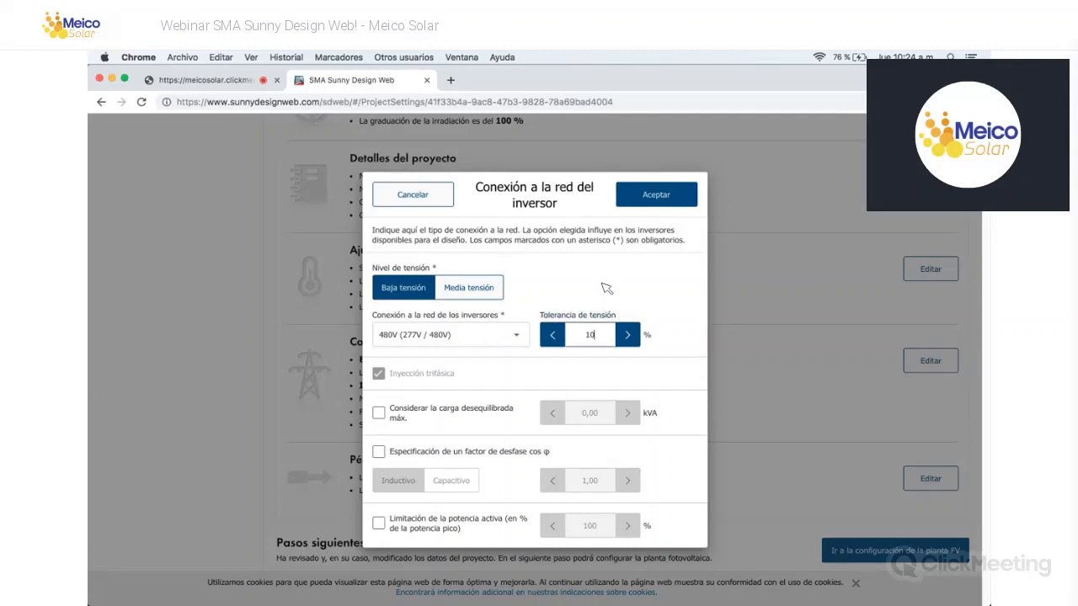
pyautogui.moveTo(617, 317); pyautogui.dragTo(540, 317)
pyautogui.click(601, 347)
# Step: Demonstrate the unbalanced load, cos φ and active power limitation options, then return to the webinar
pyautogui.click(379, 412)
pyautogui.click(379, 413)
pyautogui.click(379, 452)
pyautogui.click(458, 529)
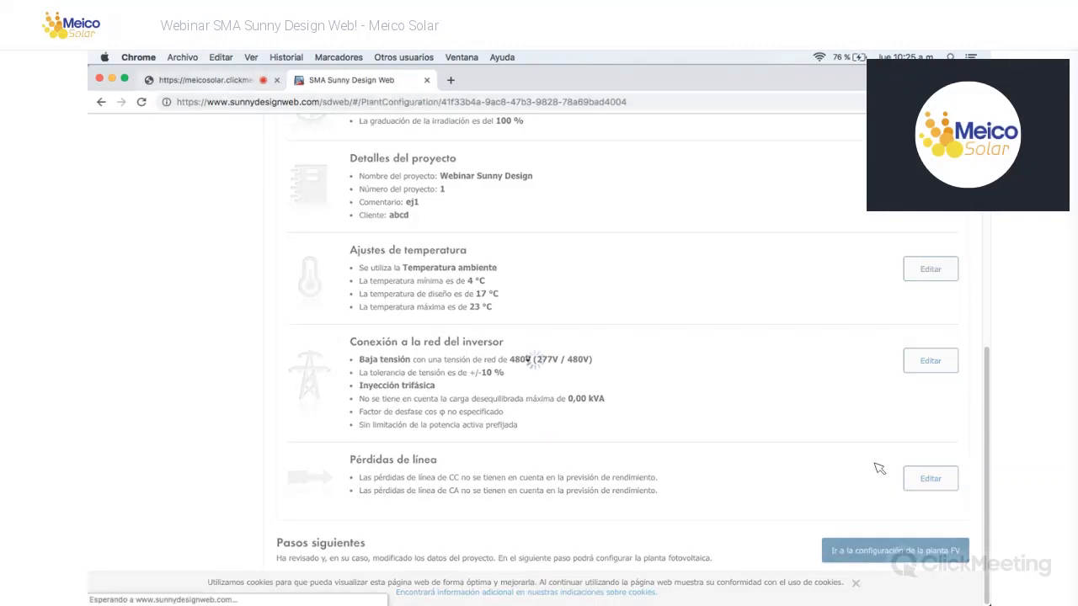
pyautogui.hotkey('ctrl', 'Tab')
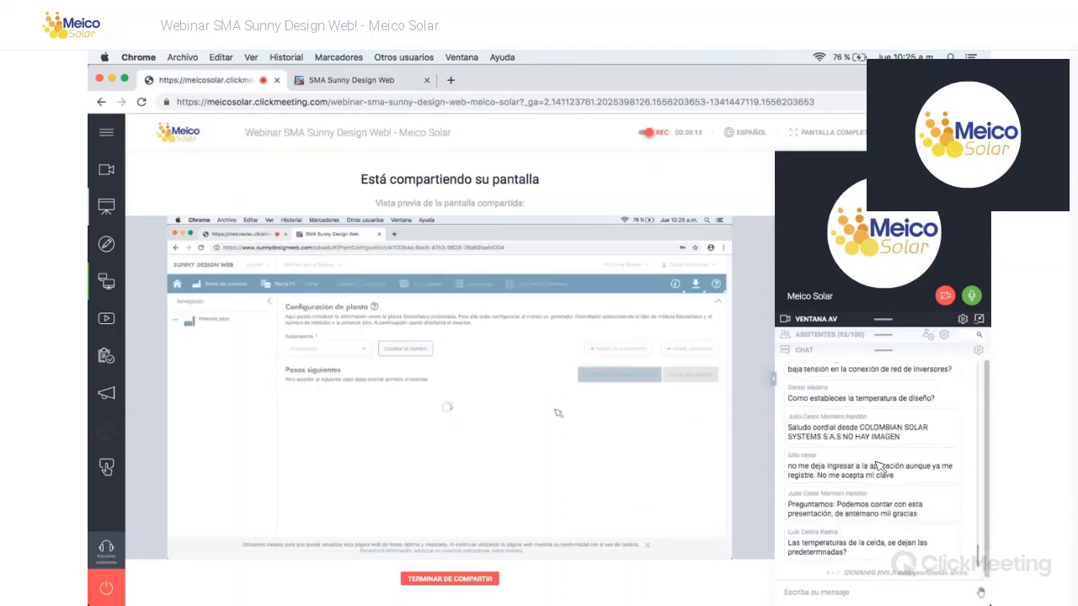
# Step: Review the attendee chat and present the EJEMPLO slide with the Bogotá project example
pyautogui.scroll(5, 878, 484)
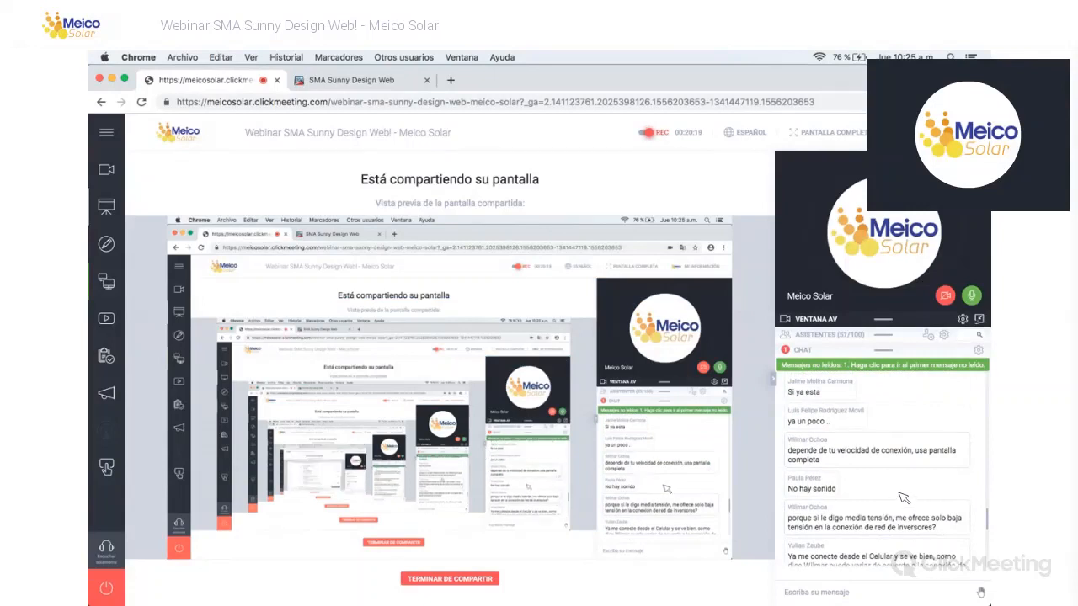
pyautogui.scroll(3, 905, 496)
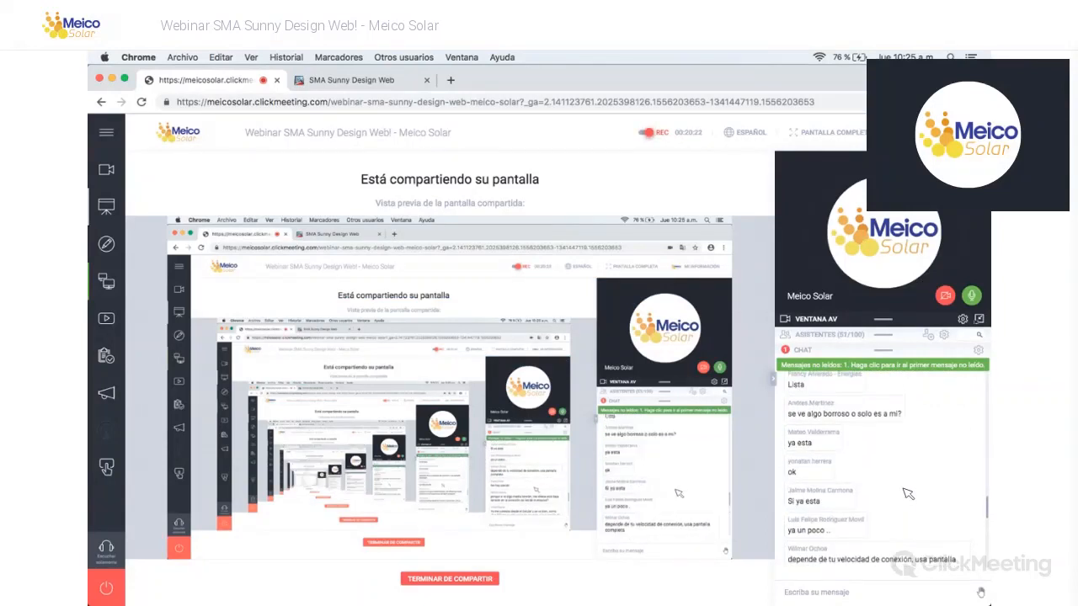
pyautogui.scroll(-5, 908, 493)
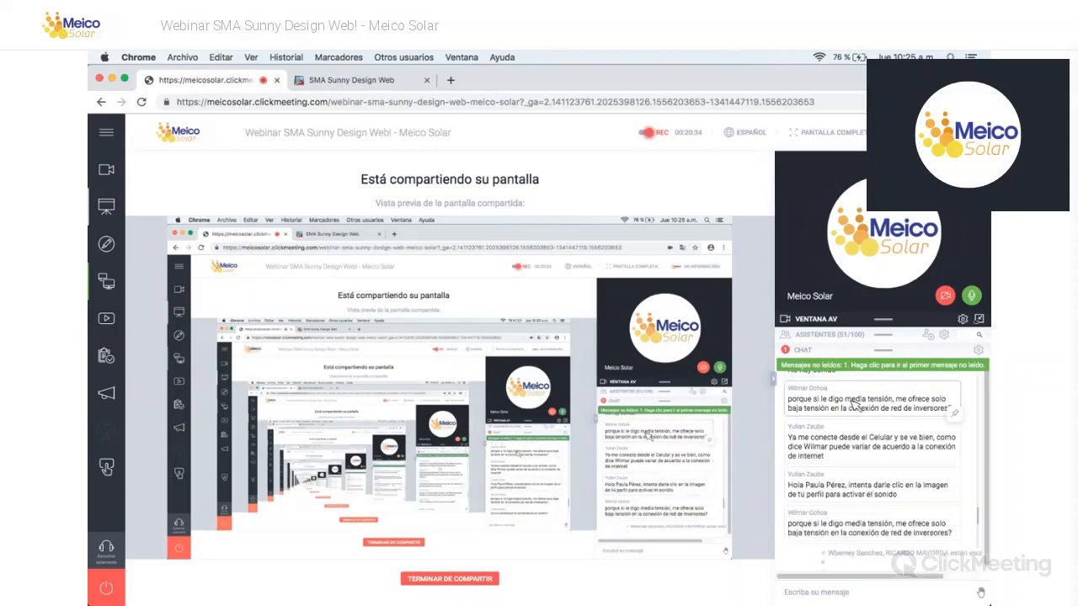
pyautogui.click(110, 209)
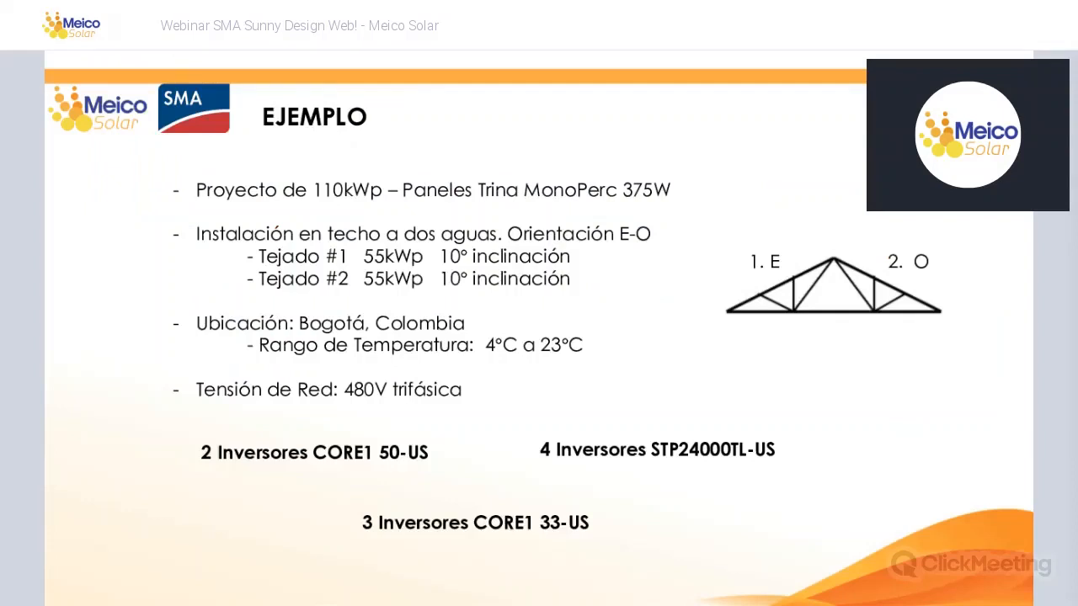
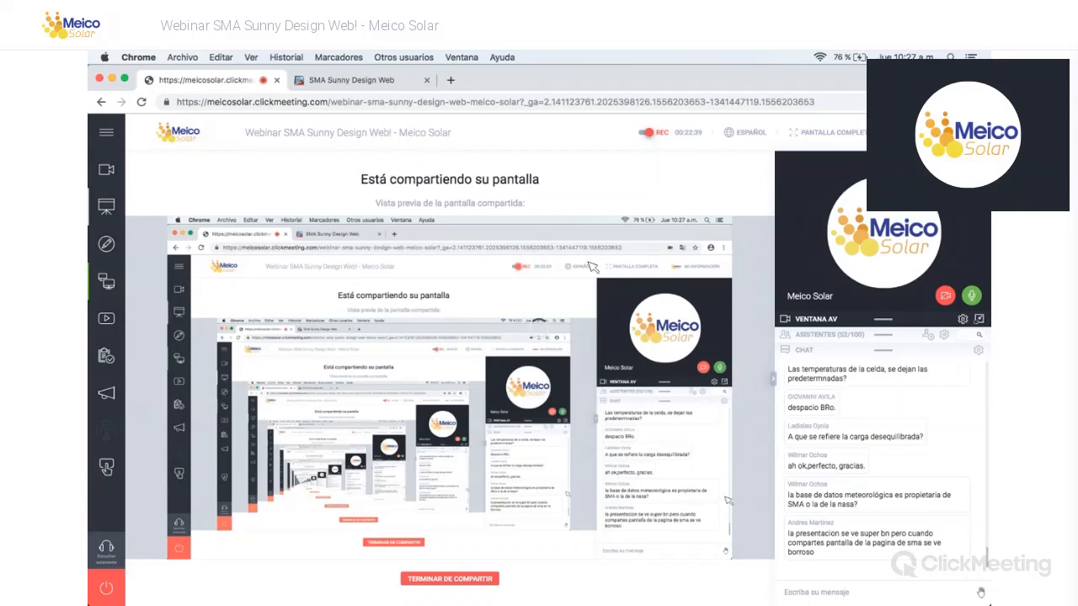
# Step: Bring up the Sunny Design Web plant configuration with Generador FV 1 (10 Demo Poly 240 modules)
pyautogui.hotkey('ctrl', 'Tab')
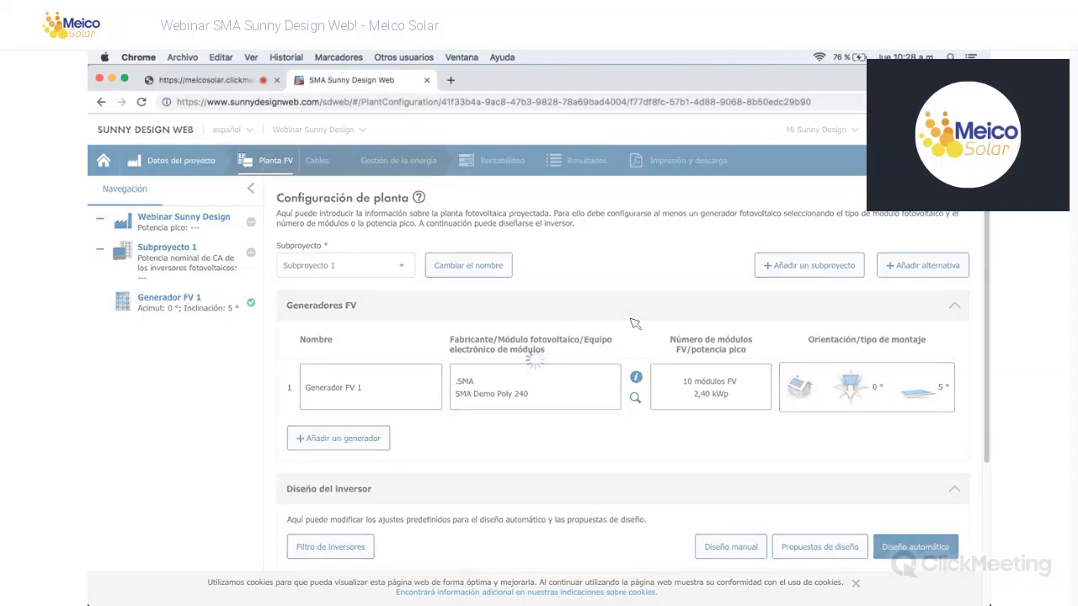
pyautogui.scroll(-5, 635, 324)
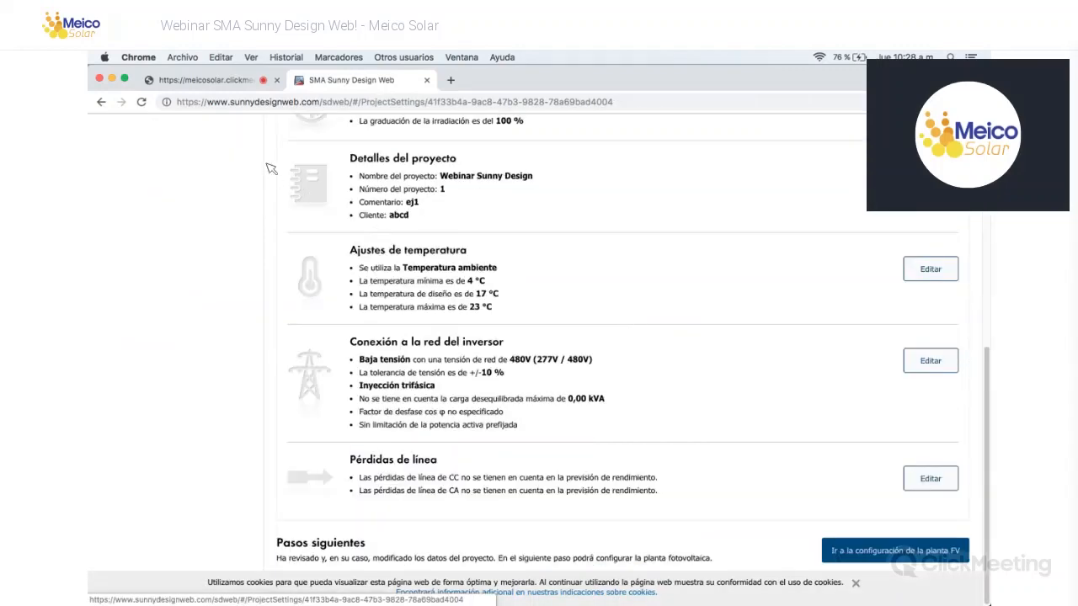
pyautogui.scroll(5, 278, 169)
pyautogui.scroll(1, 277, 168)
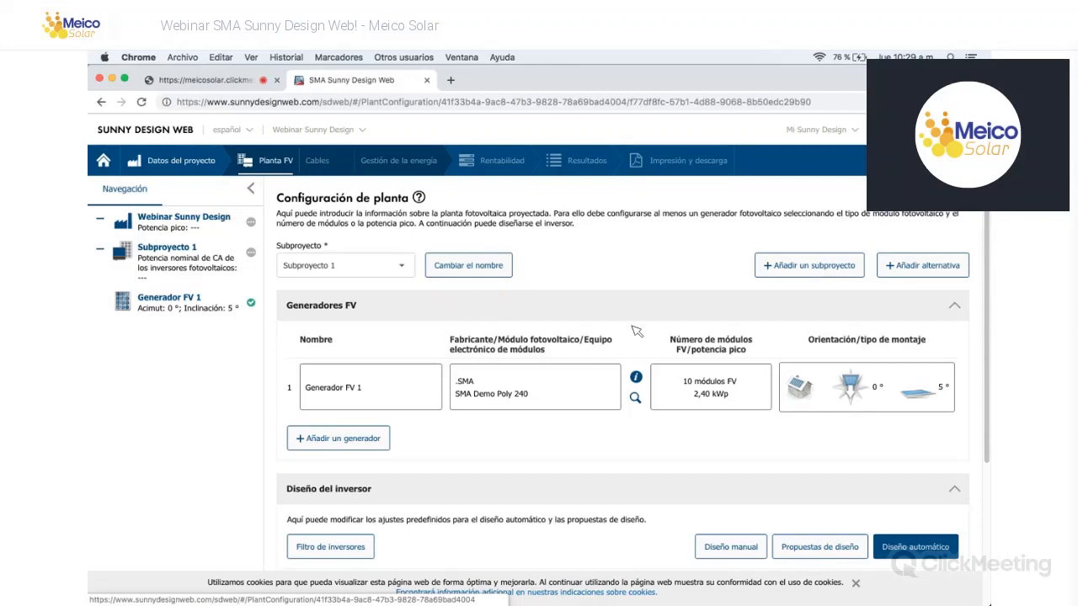
pyautogui.scroll(-1, 498, 430)
pyautogui.scroll(-1, 498, 430)
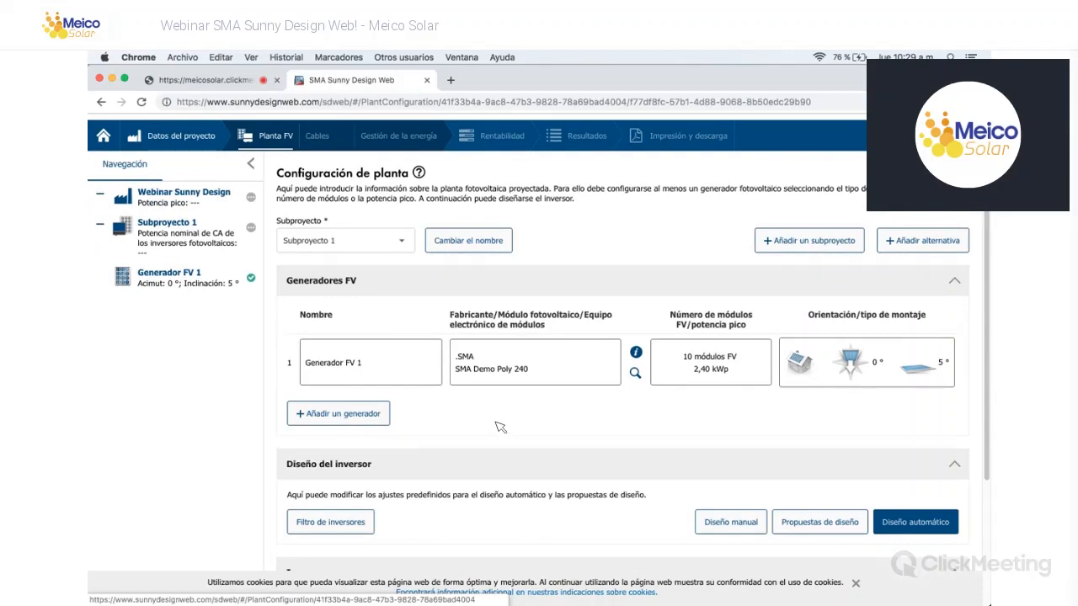
pyautogui.scroll(1, 499, 429)
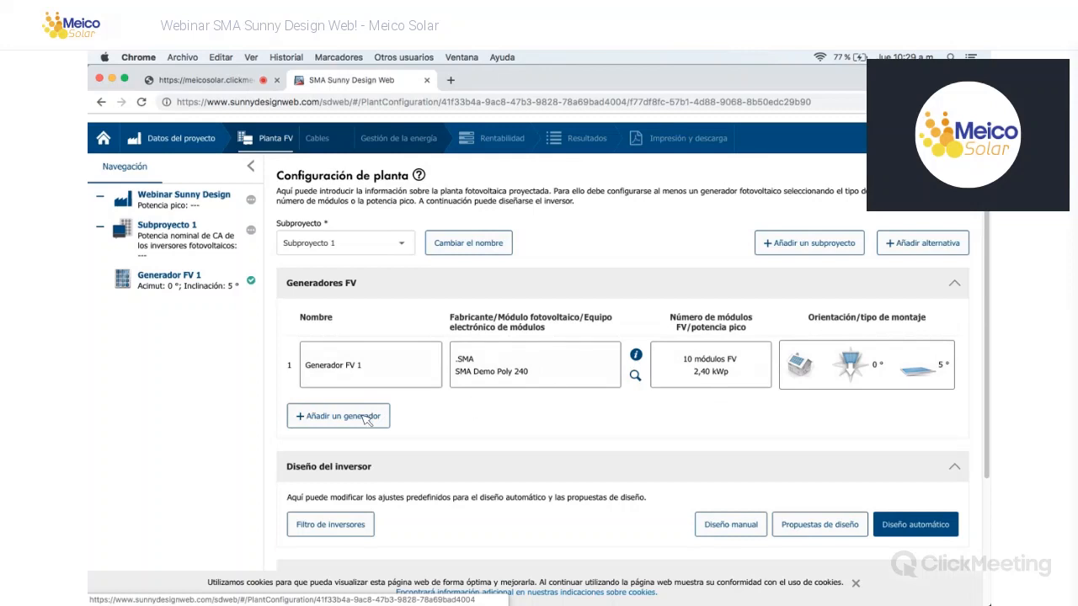
# Step: Add Generador FV 2 and open the module-change settings for Generador FV 1
pyautogui.click(367, 418)
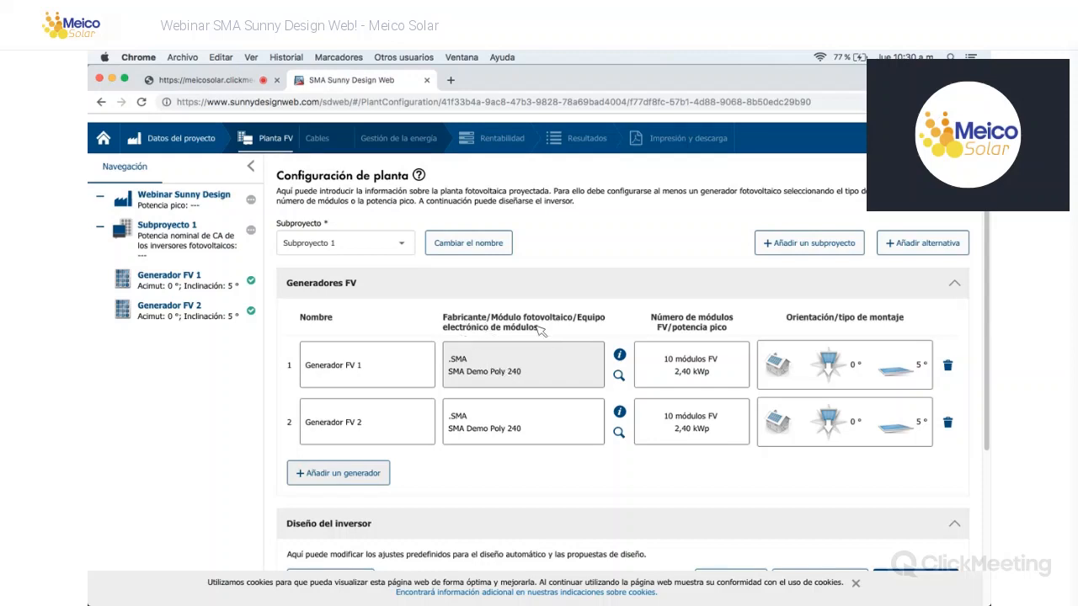
pyautogui.click(517, 371)
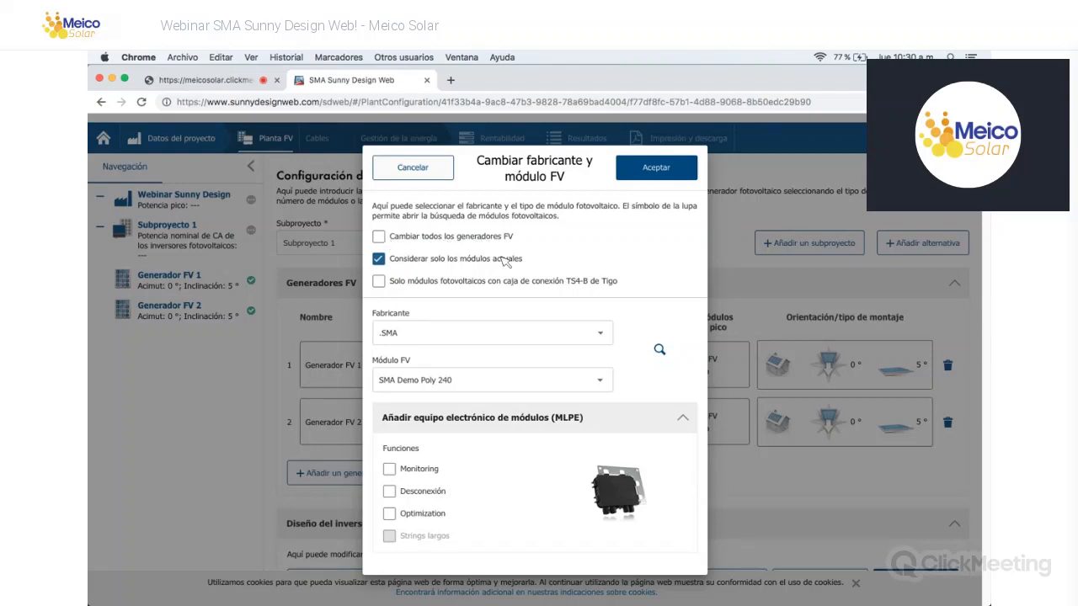
# Step: Apply the module change to all generators and switch the manufacturer from SMA to Trina Solar Energy
pyautogui.click(378, 236)
pyautogui.click(373, 333)
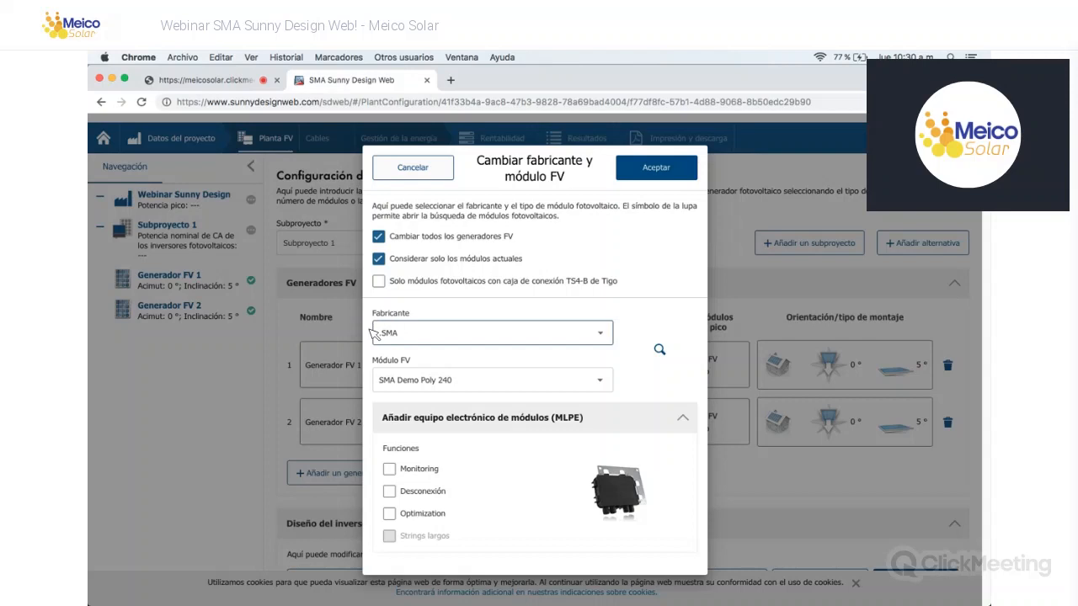
pyautogui.doubleClick(373, 333)
pyautogui.press('BackSpace')
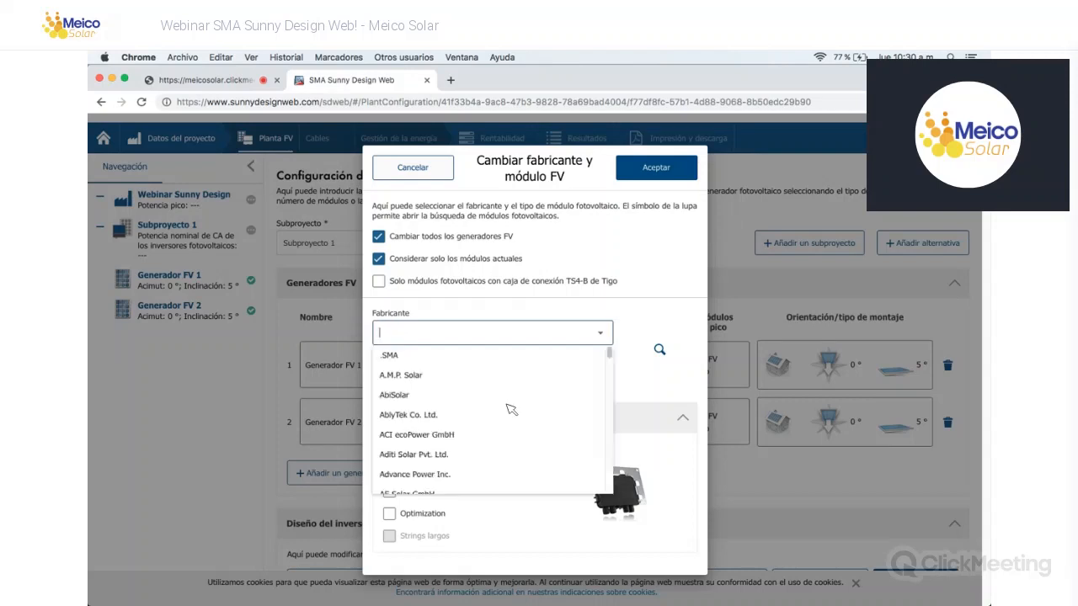
pyautogui.scroll(-15, 510, 408)
pyautogui.scroll(-5, 507, 408)
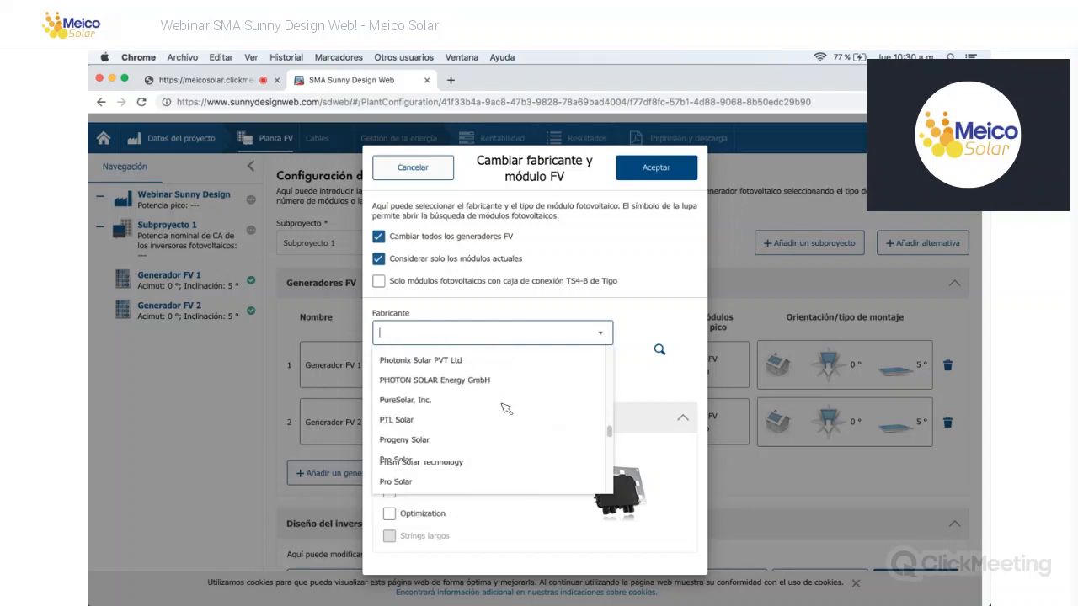
pyautogui.scroll(8, 505, 396)
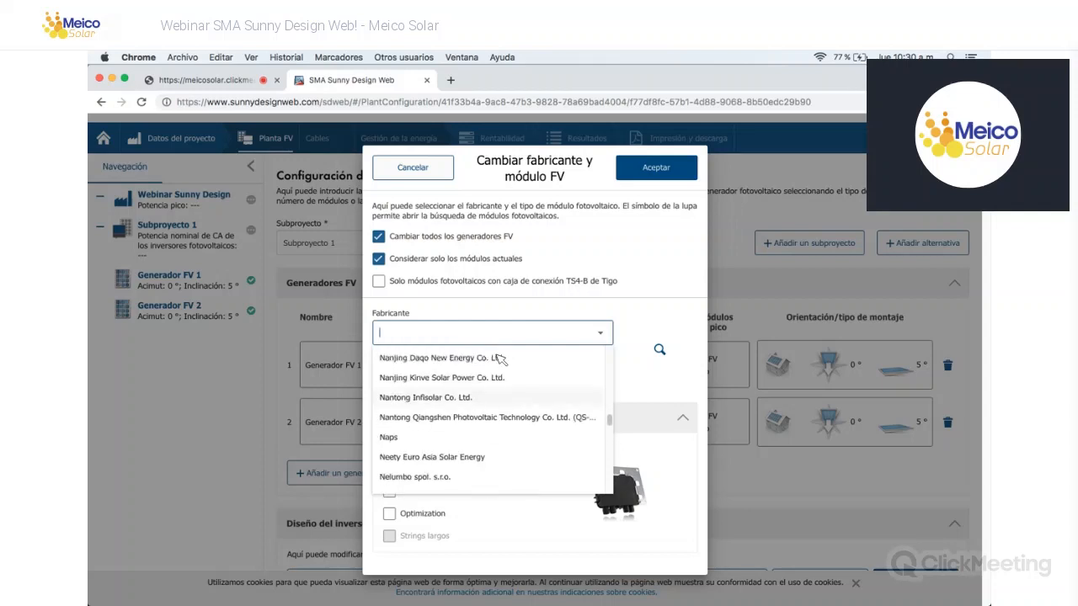
pyautogui.scroll(3, 493, 358)
pyautogui.scroll(-5, 492, 358)
pyautogui.write('trina')
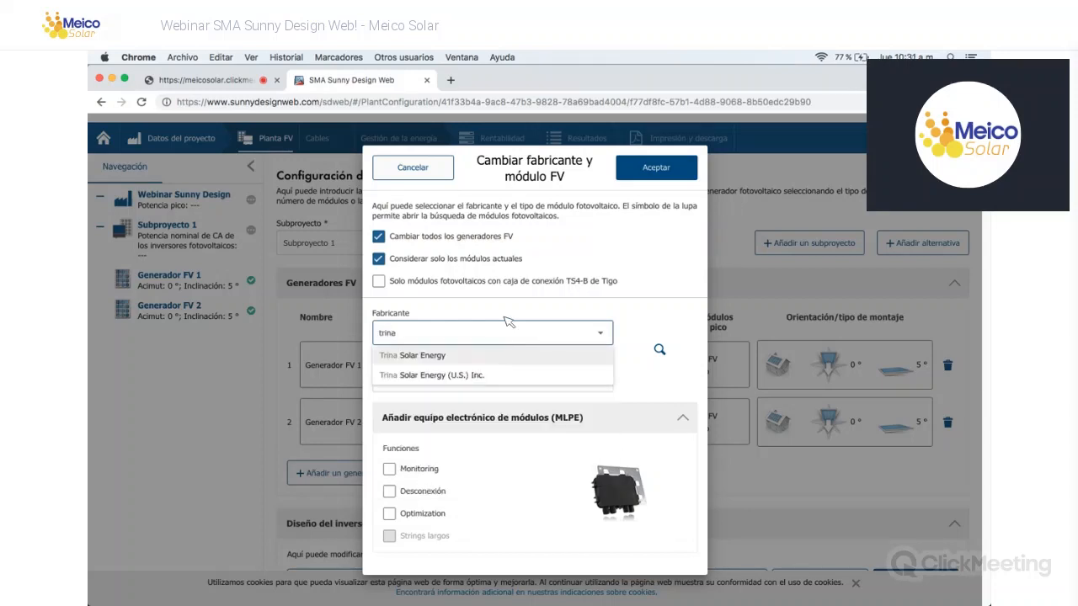
pyautogui.press('Return')
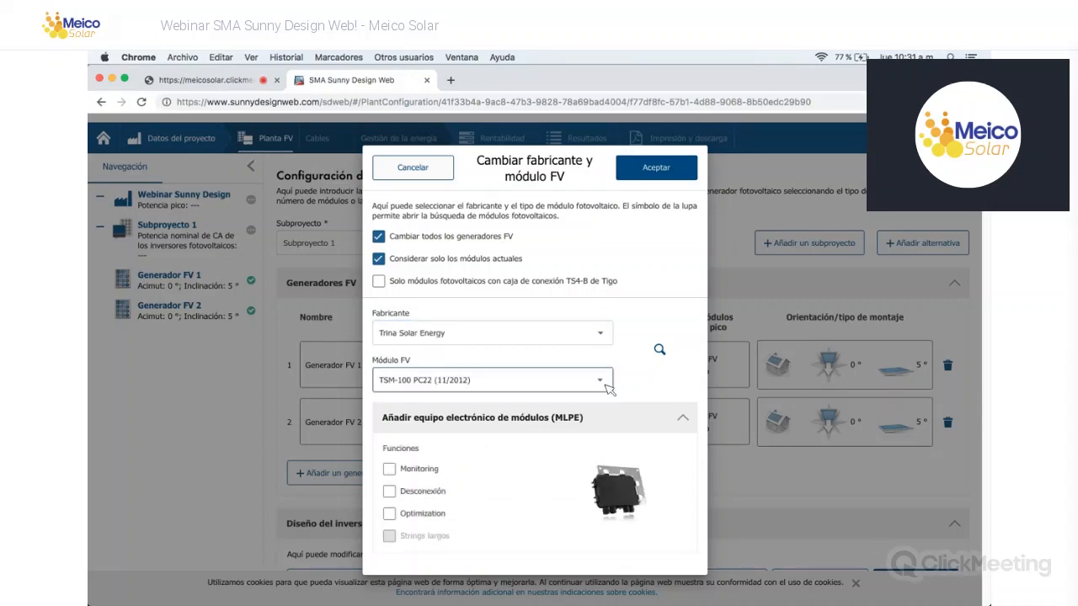
# Step: Select the Trina TSM-375DD14A(II) PERC MONO (TALLMAX plus) (UL) (09/2017) module
pyautogui.click(580, 388)
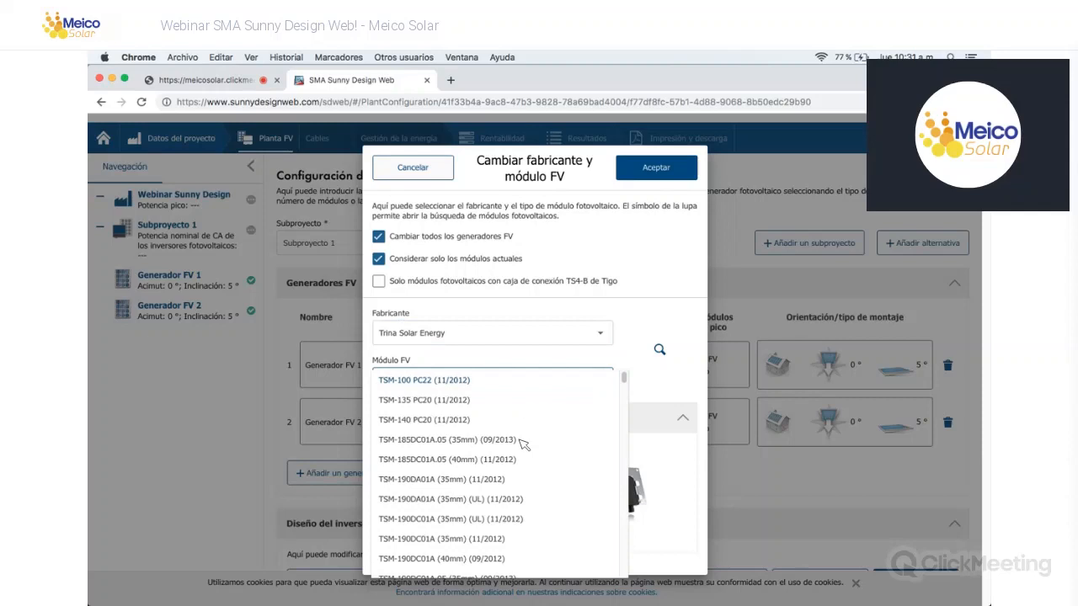
pyautogui.scroll(-5, 522, 445)
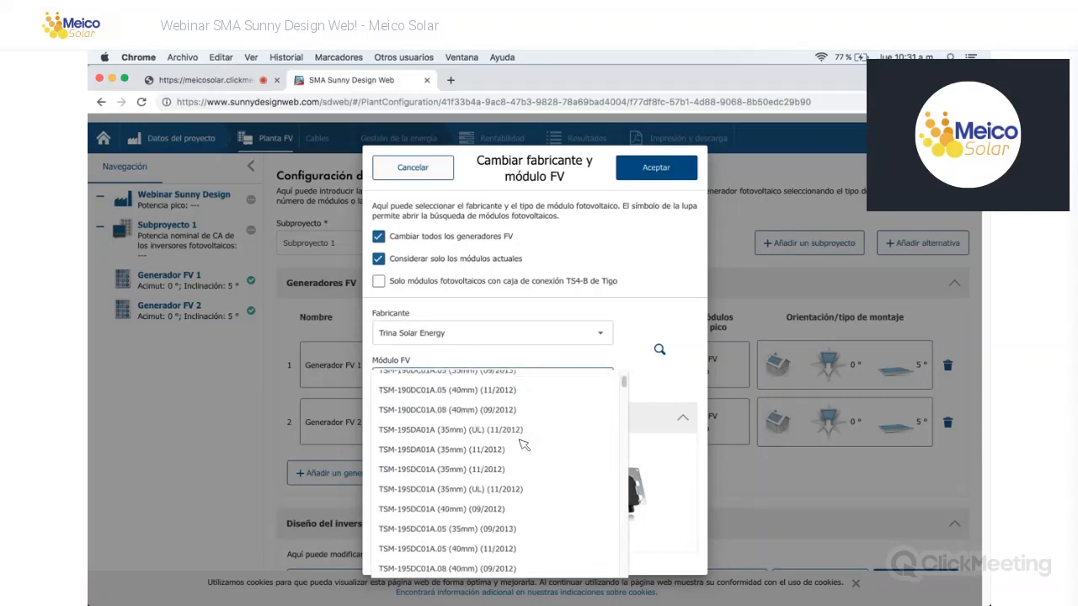
pyautogui.scroll(-10, 522, 445)
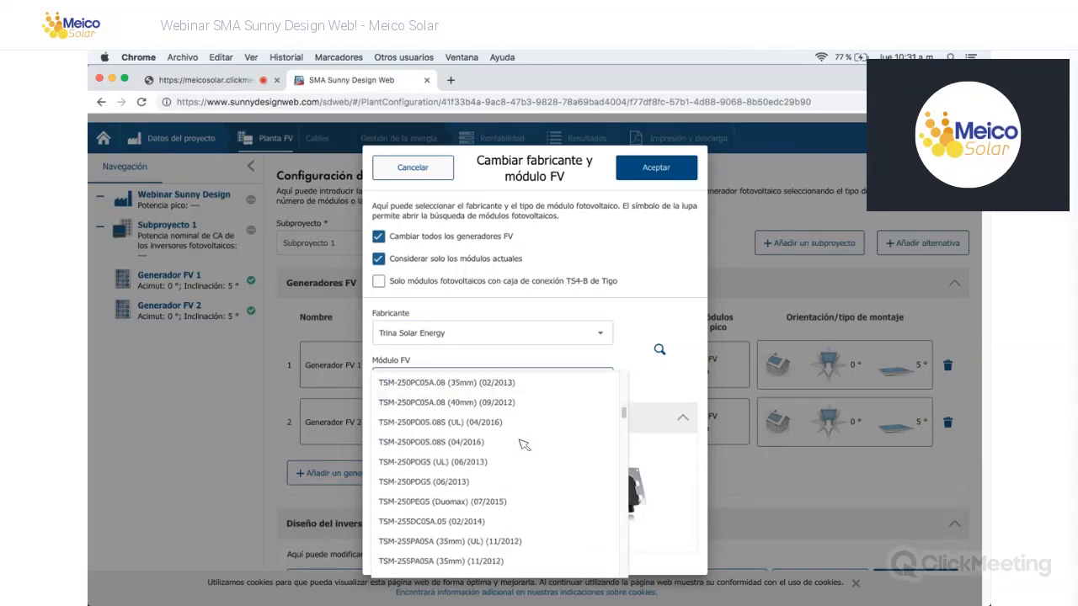
pyautogui.scroll(-6, 522, 446)
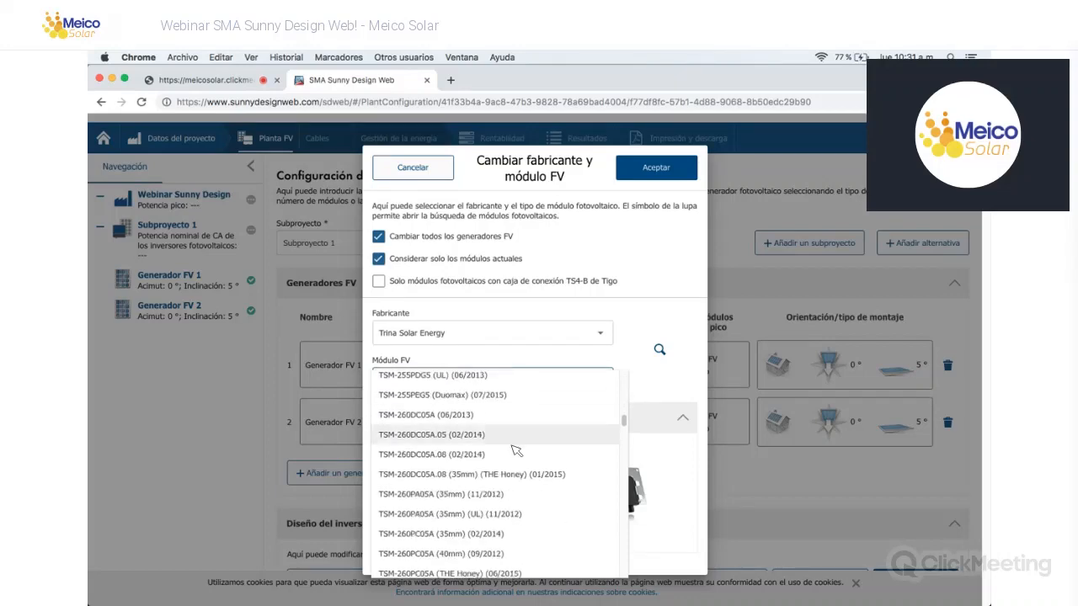
pyautogui.scroll(-10, 516, 450)
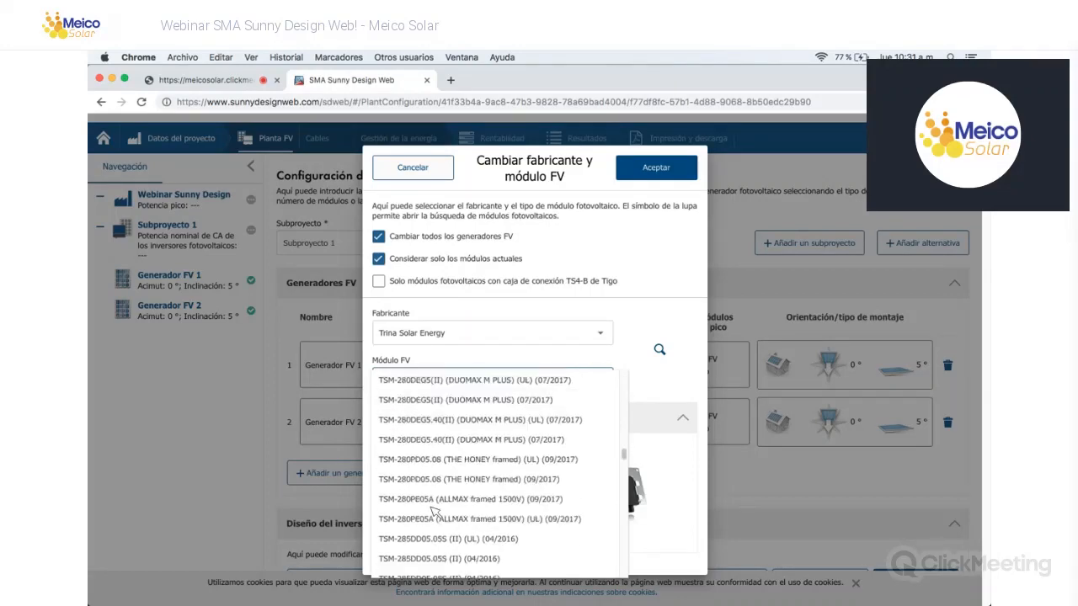
pyautogui.scroll(-10, 433, 511)
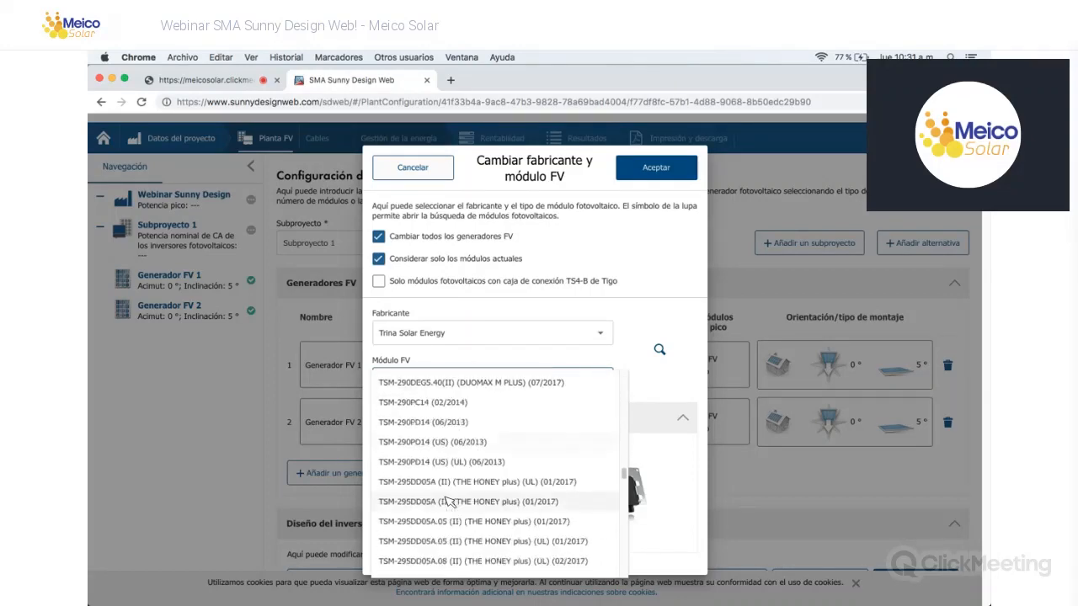
pyautogui.scroll(-10, 449, 501)
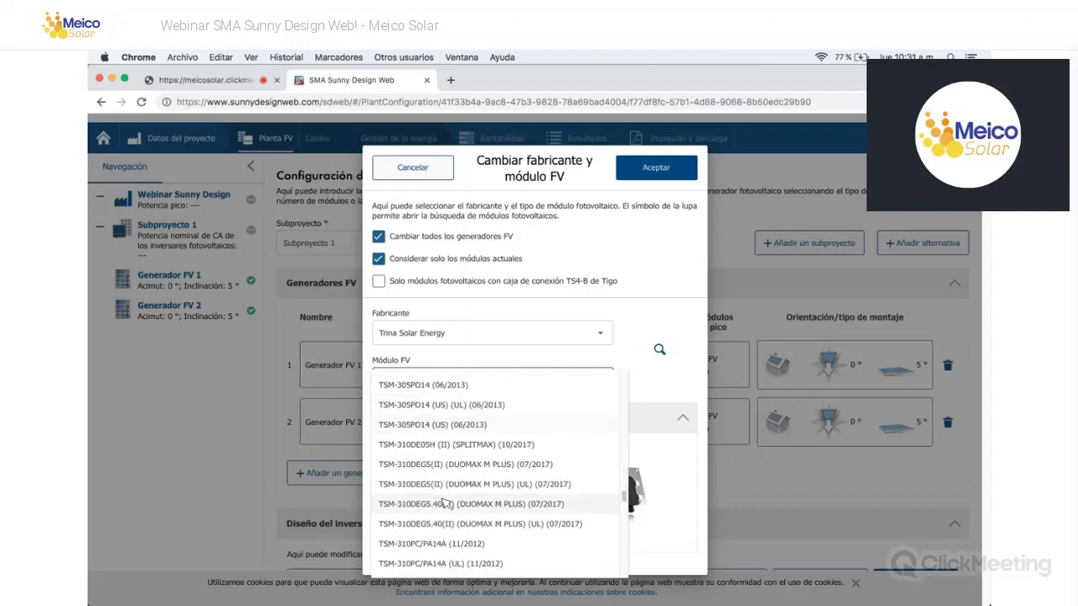
pyautogui.scroll(-10, 444, 503)
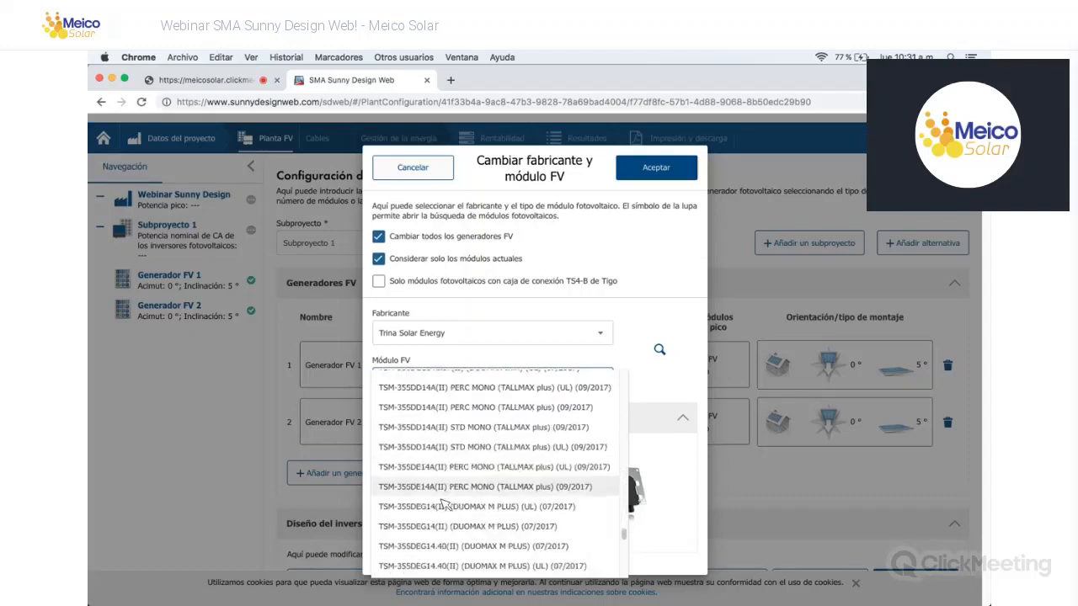
pyautogui.scroll(-10, 445, 504)
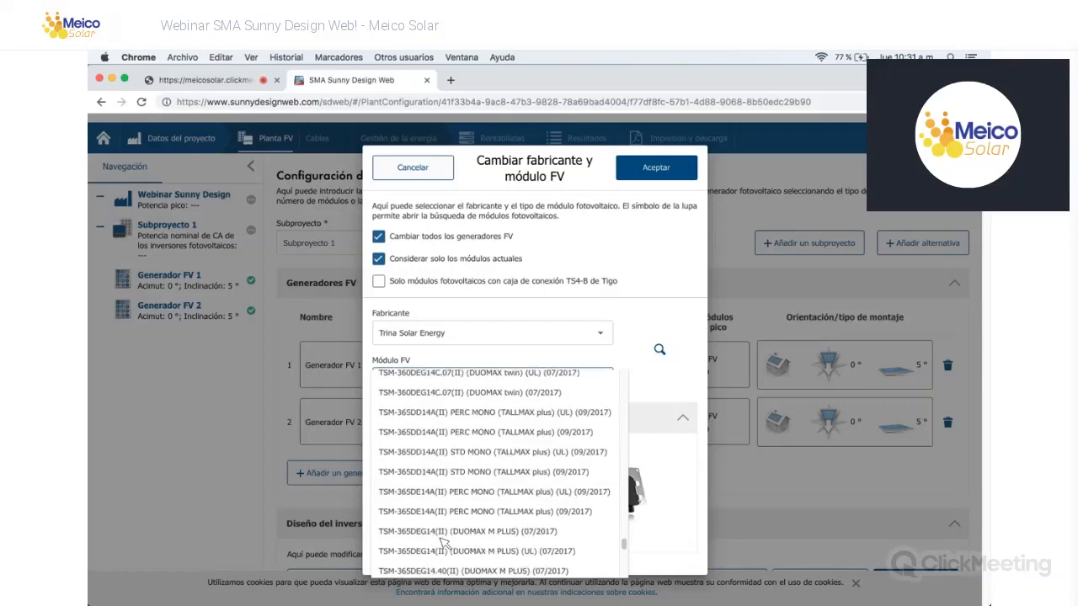
pyautogui.scroll(-10, 442, 542)
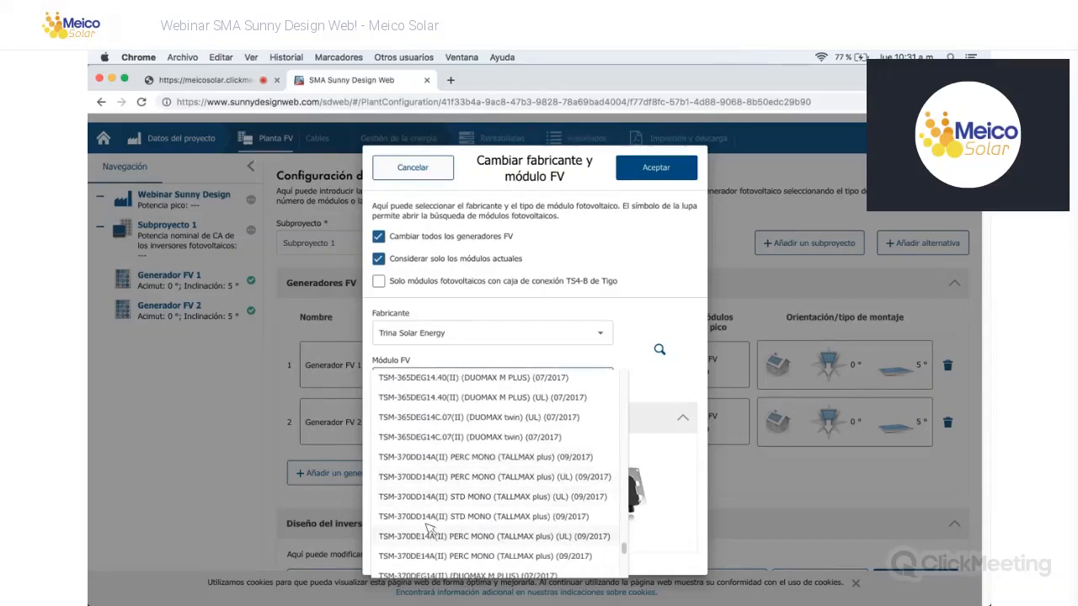
pyautogui.scroll(-2, 427, 526)
pyautogui.scroll(-3, 427, 516)
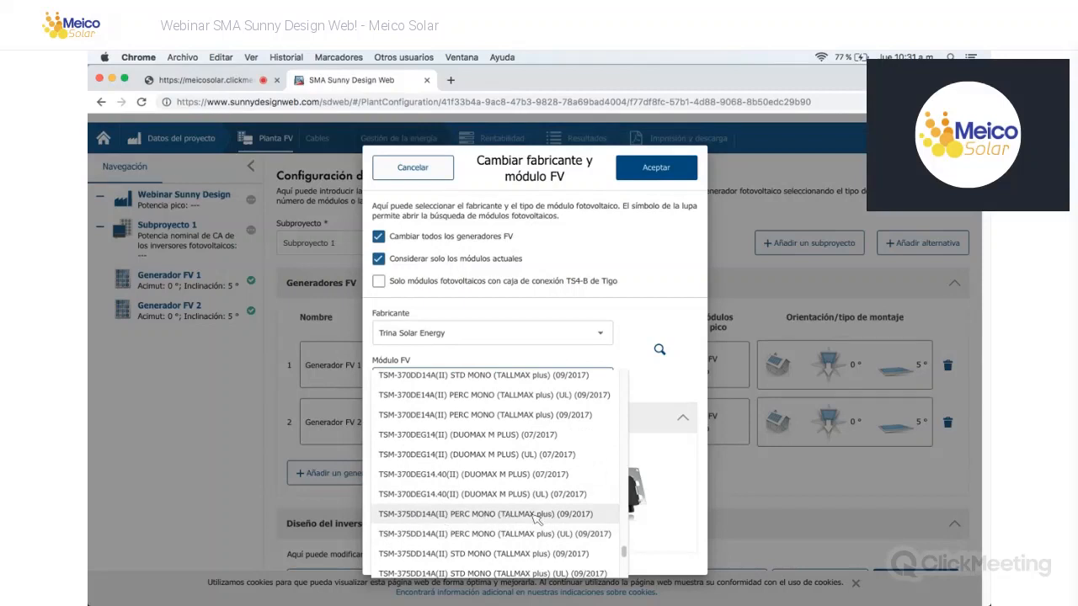
pyautogui.scroll(-1, 578, 514)
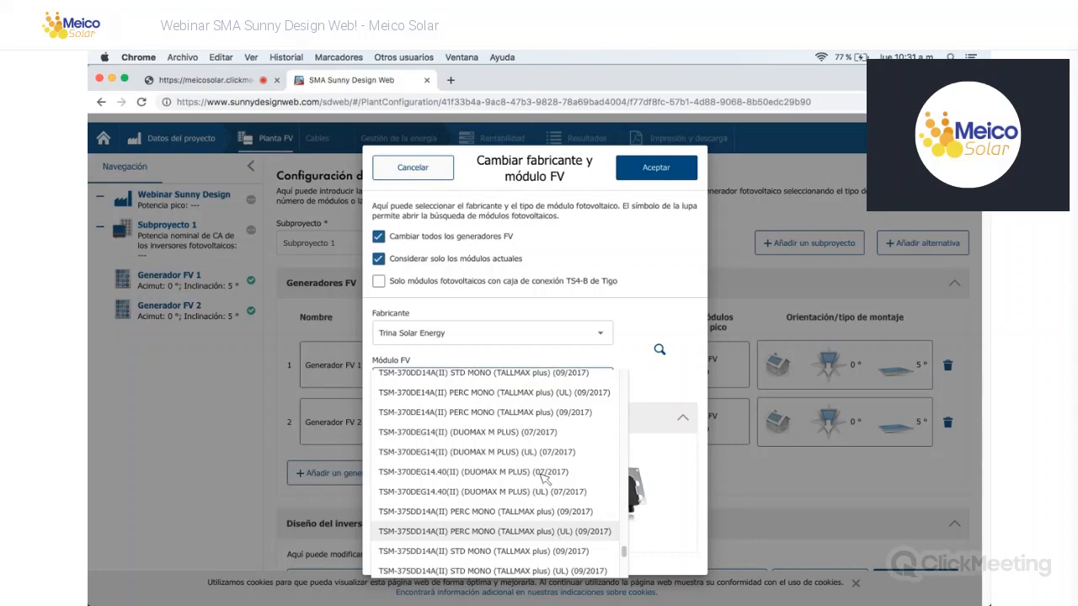
pyautogui.click(539, 531)
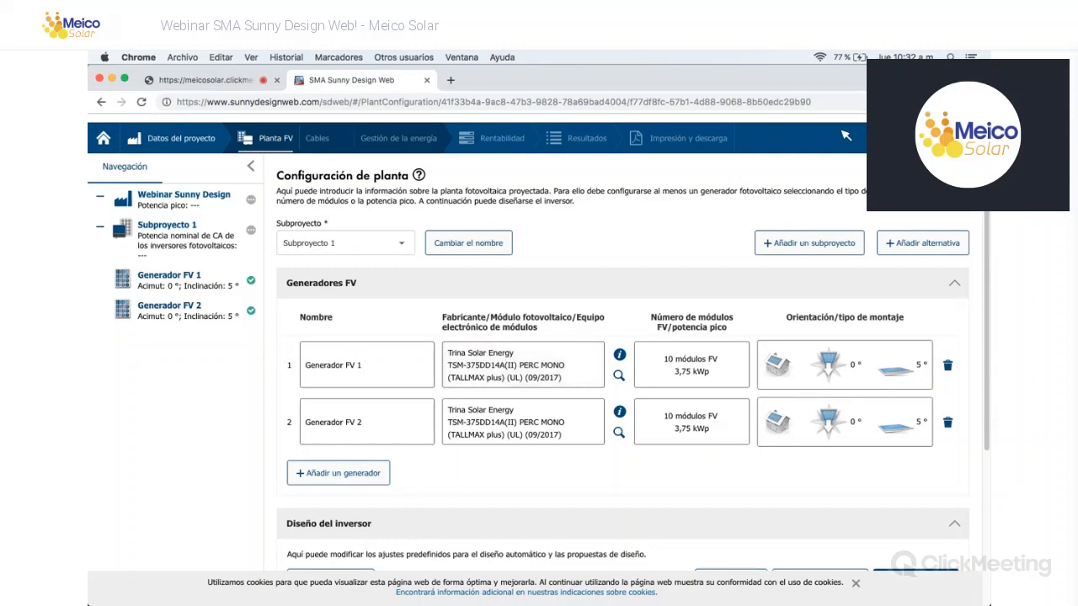
# Step: Check the Mi Sunny Design own PV modules list and the own-modules search filter, then return to the plant
pyautogui.scroll(-3, 821, 169)
pyautogui.scroll(3, 814, 154)
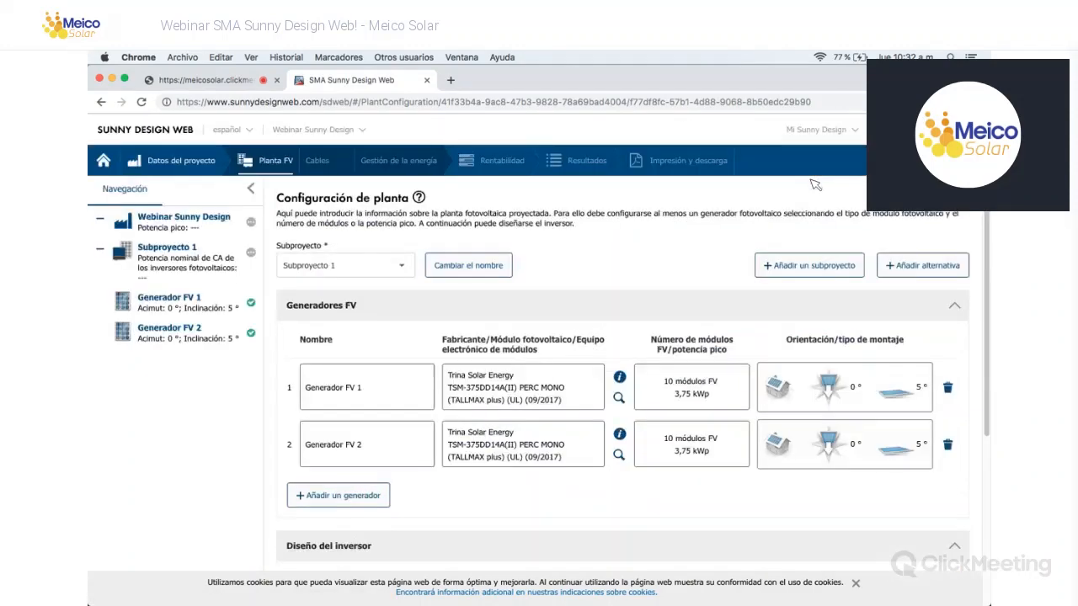
pyautogui.click(833, 130)
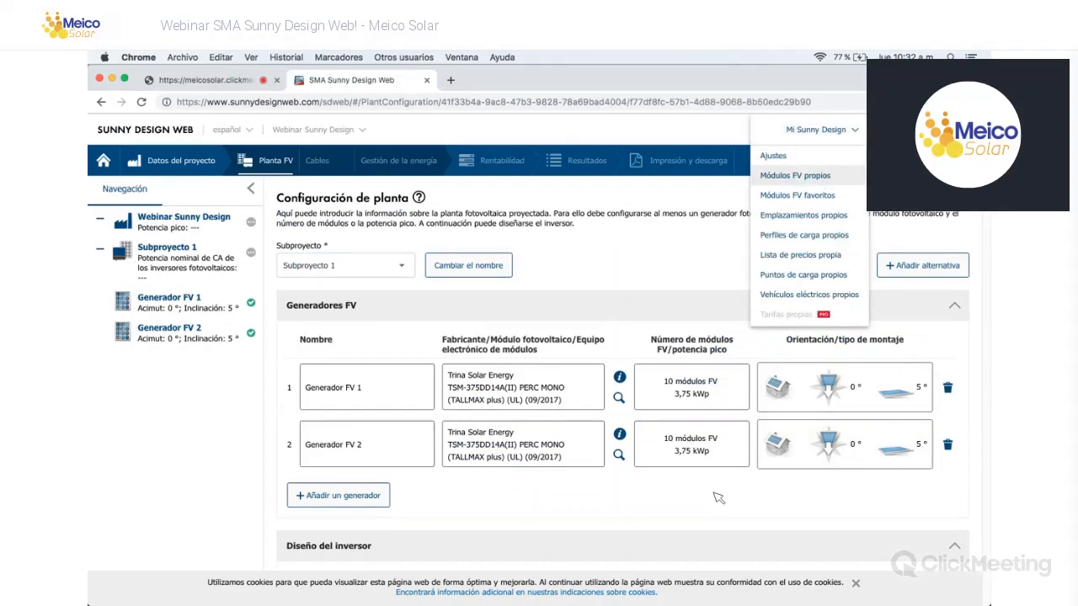
pyautogui.click(783, 178)
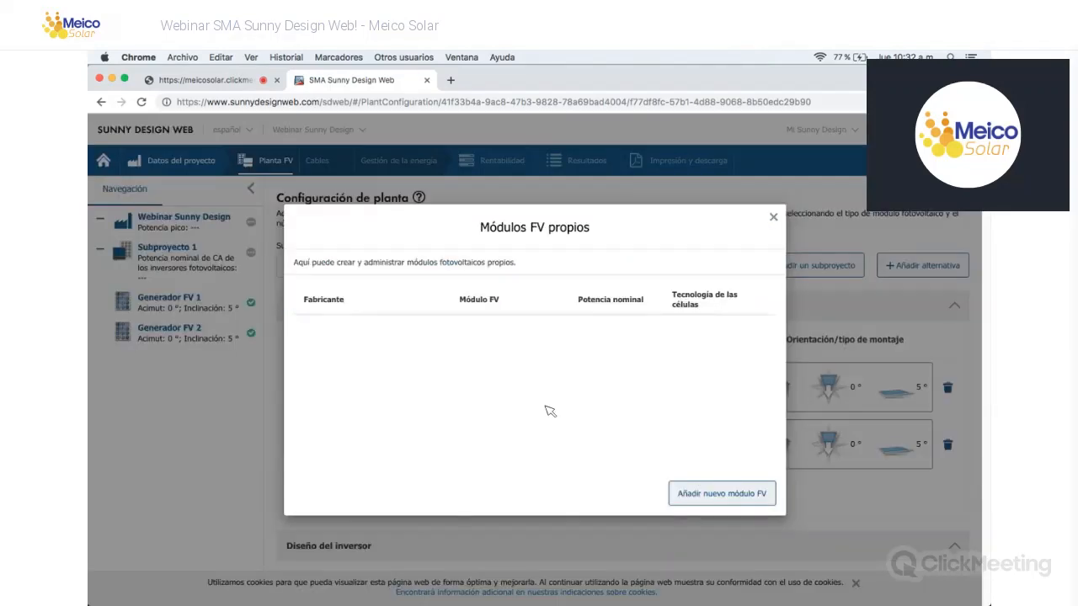
pyautogui.press('Escape')
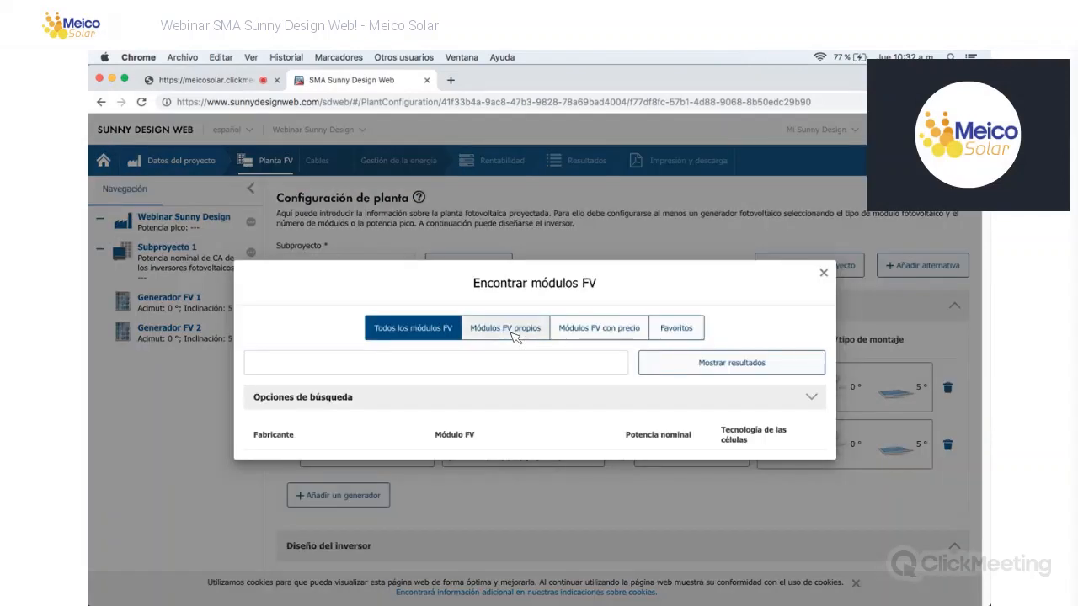
pyautogui.click(509, 329)
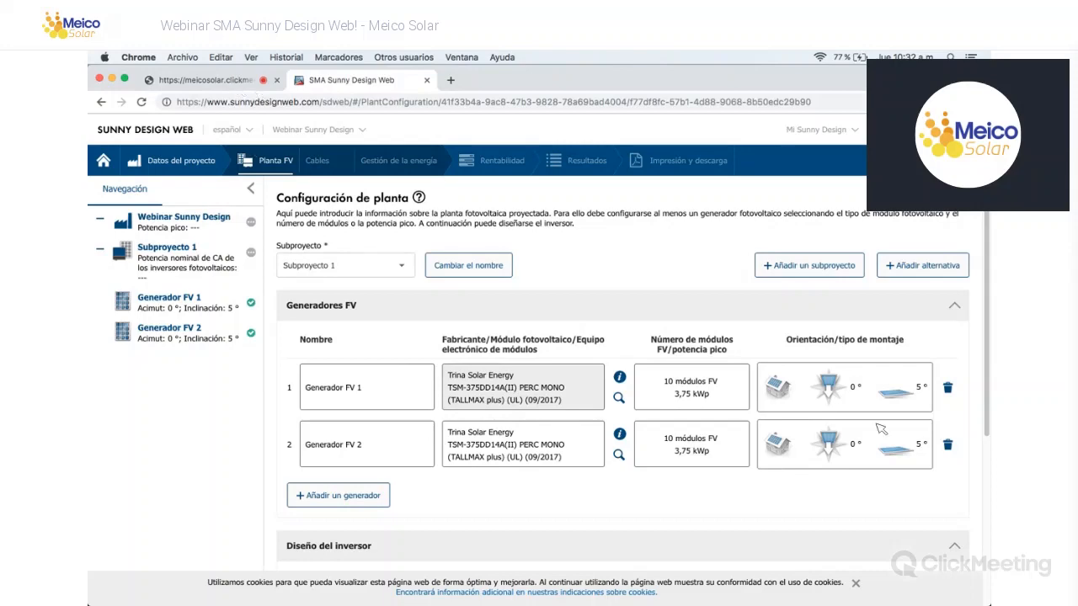
pyautogui.hotkey('ctrl', 'shift', 'Tab')
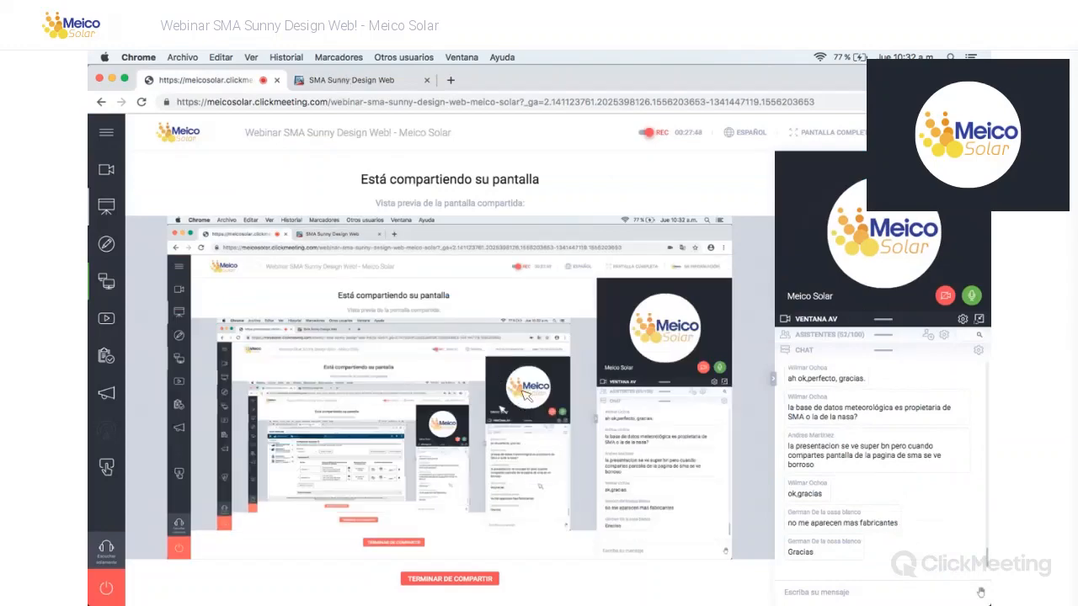
pyautogui.hotkey('ctrl', 'Tab')
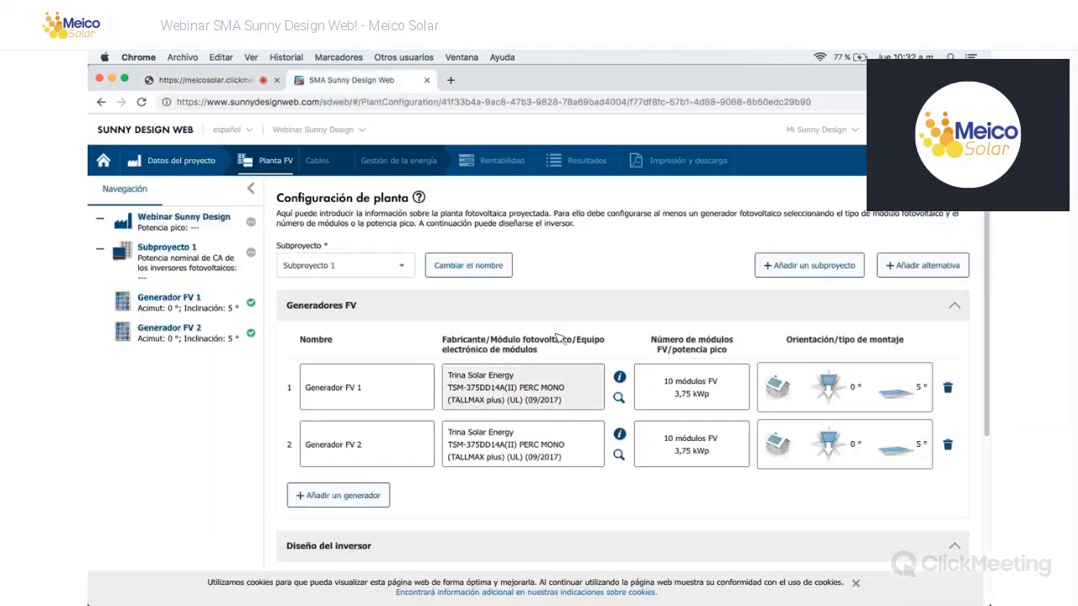
pyautogui.click(598, 369)
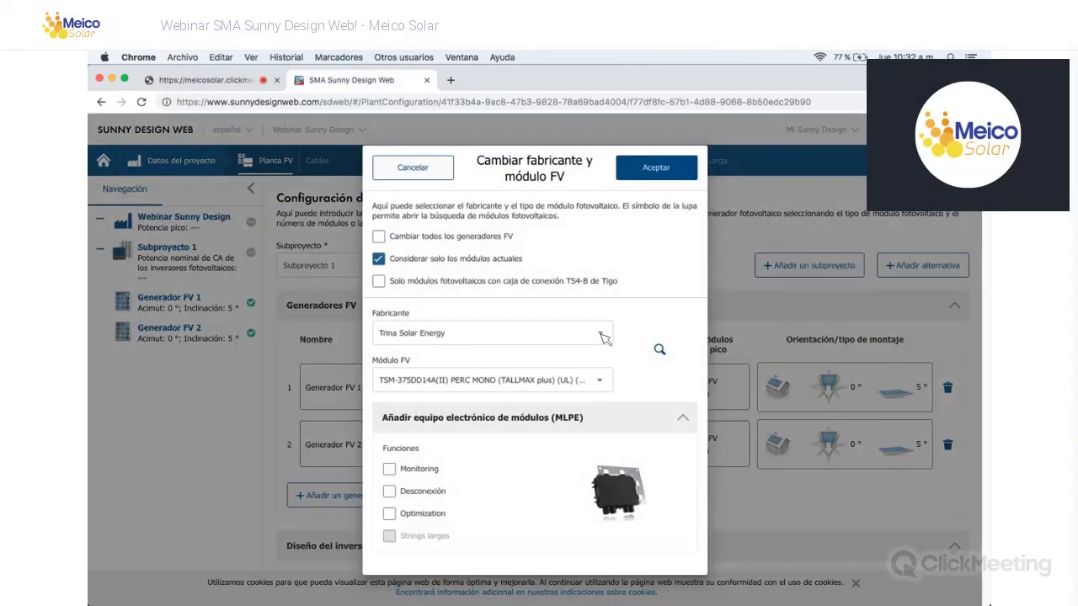
pyautogui.click(603, 337)
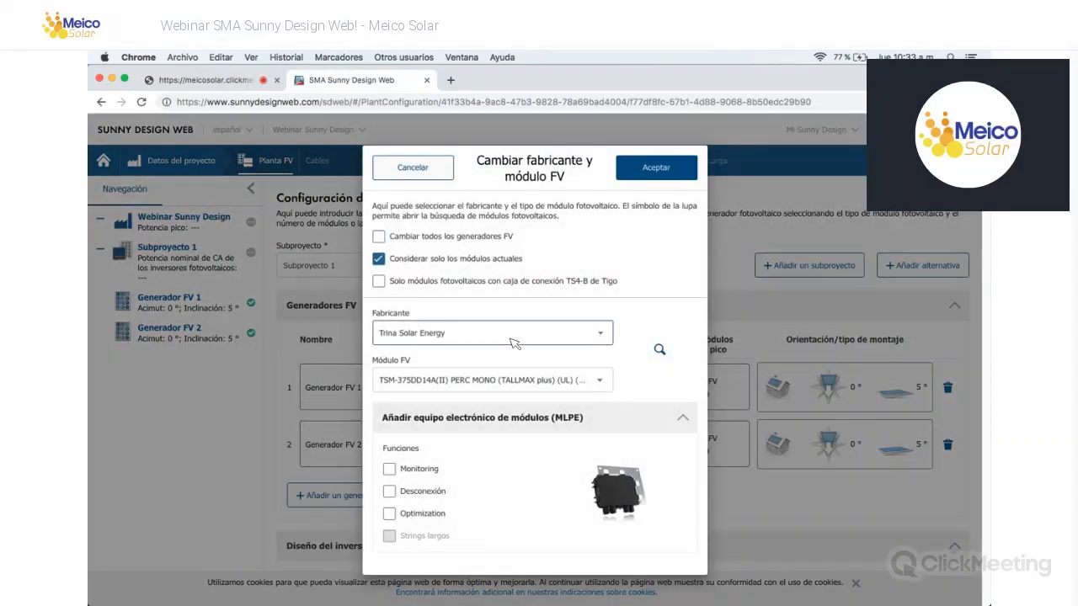
pyautogui.tripleClick(514, 343)
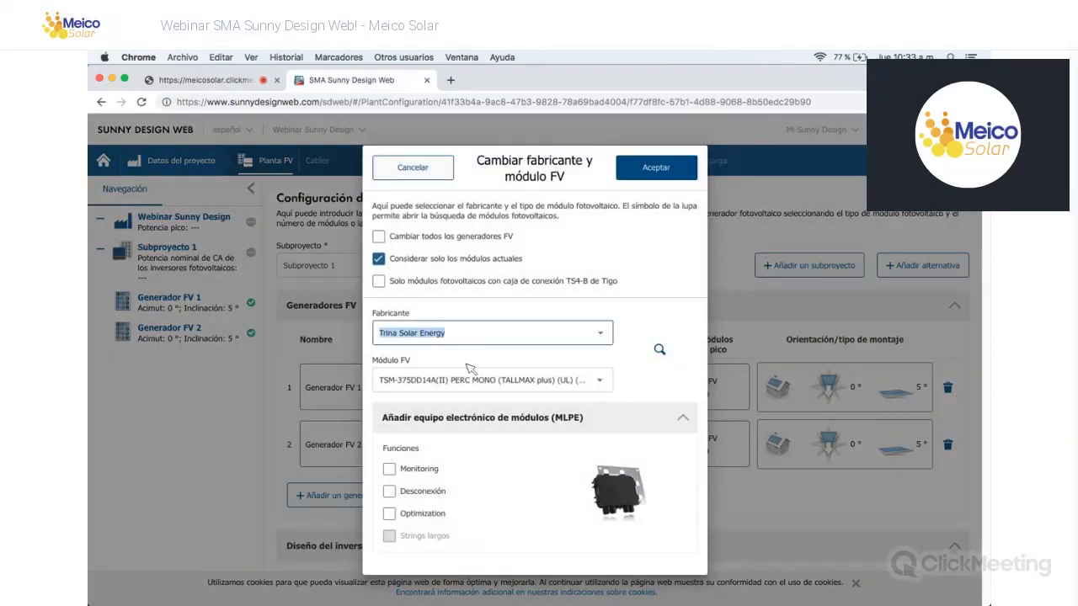
pyautogui.press('BackSpace')
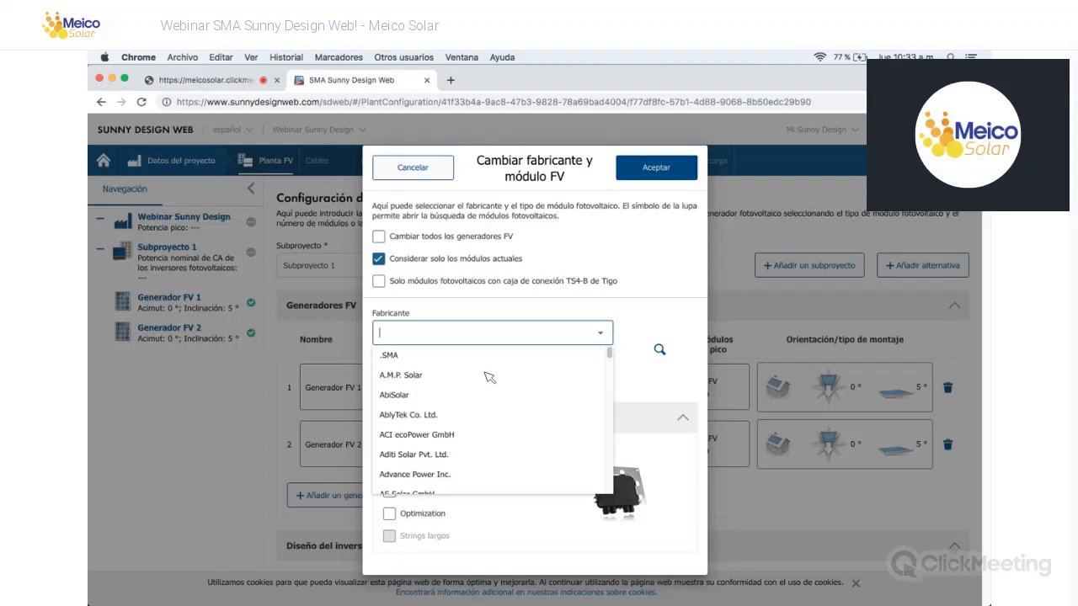
pyautogui.scroll(-10, 463, 349)
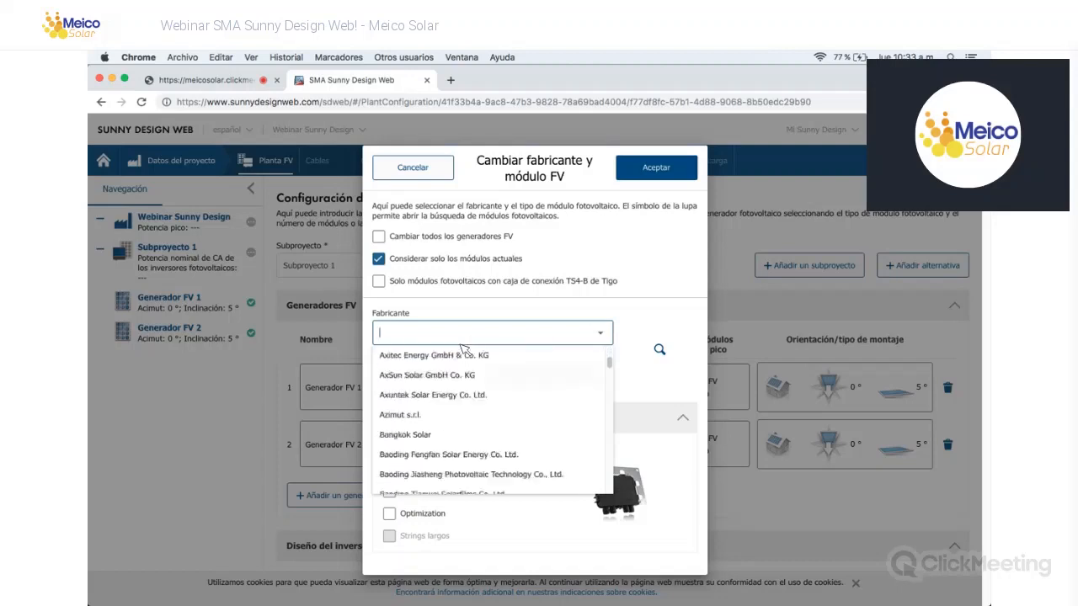
pyautogui.scroll(10, 463, 348)
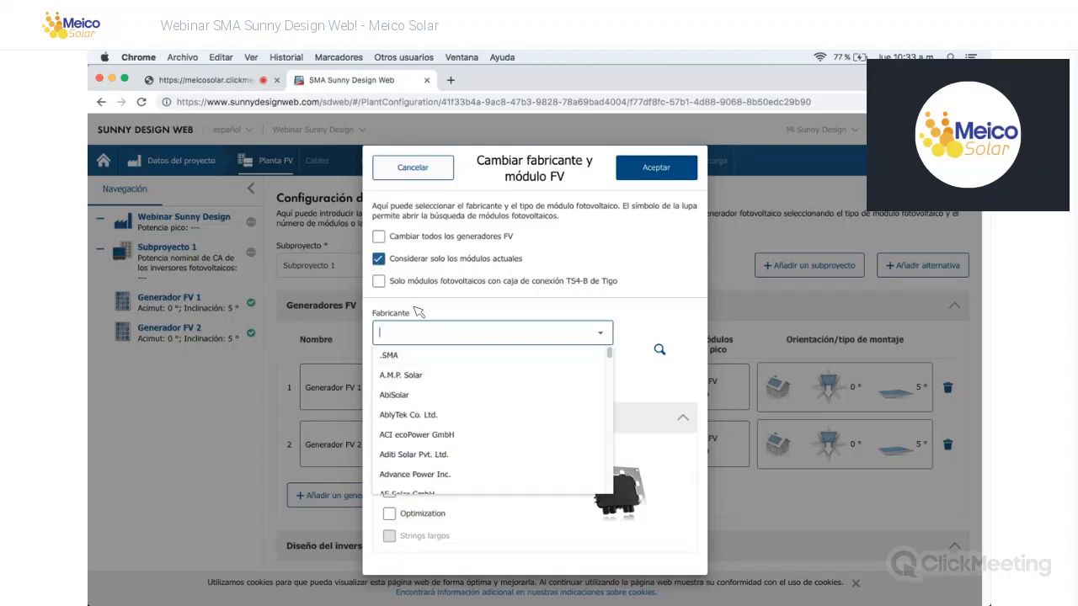
pyautogui.write('tr')
pyautogui.click(479, 342)
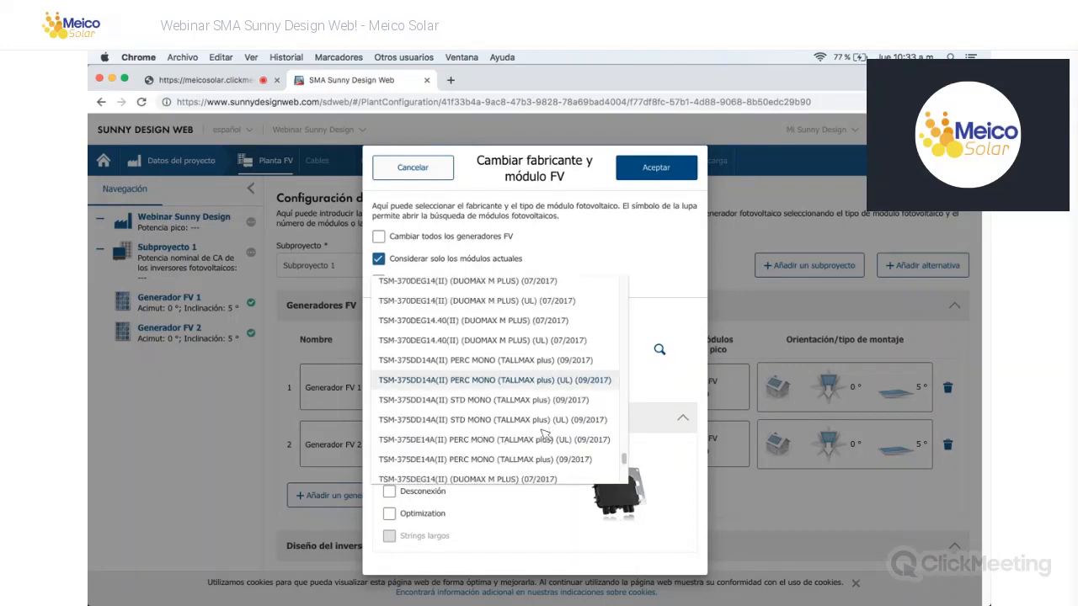
pyautogui.click(417, 495)
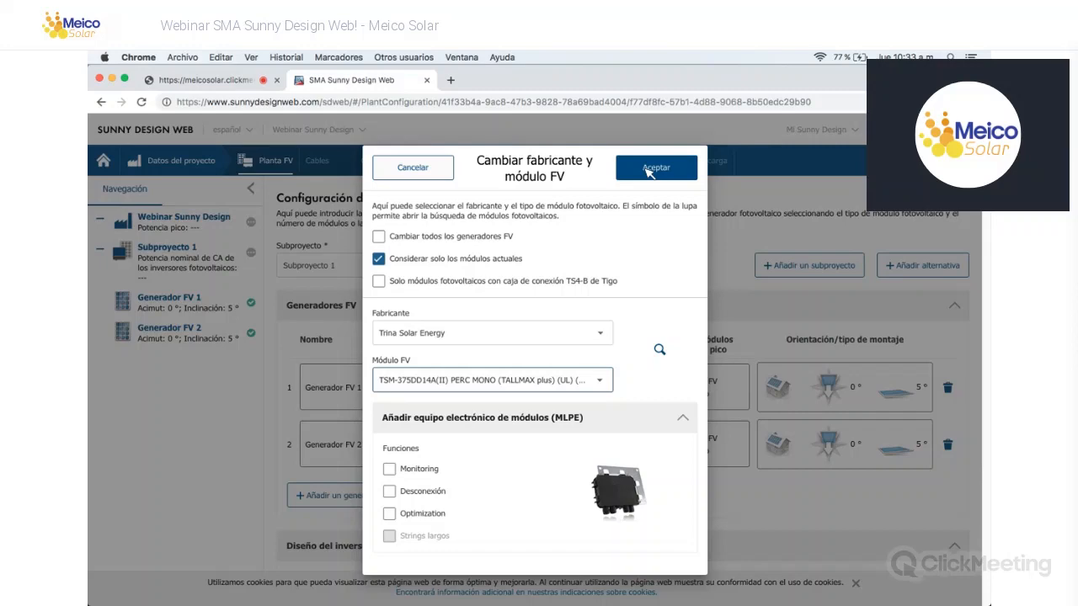
pyautogui.click(711, 405)
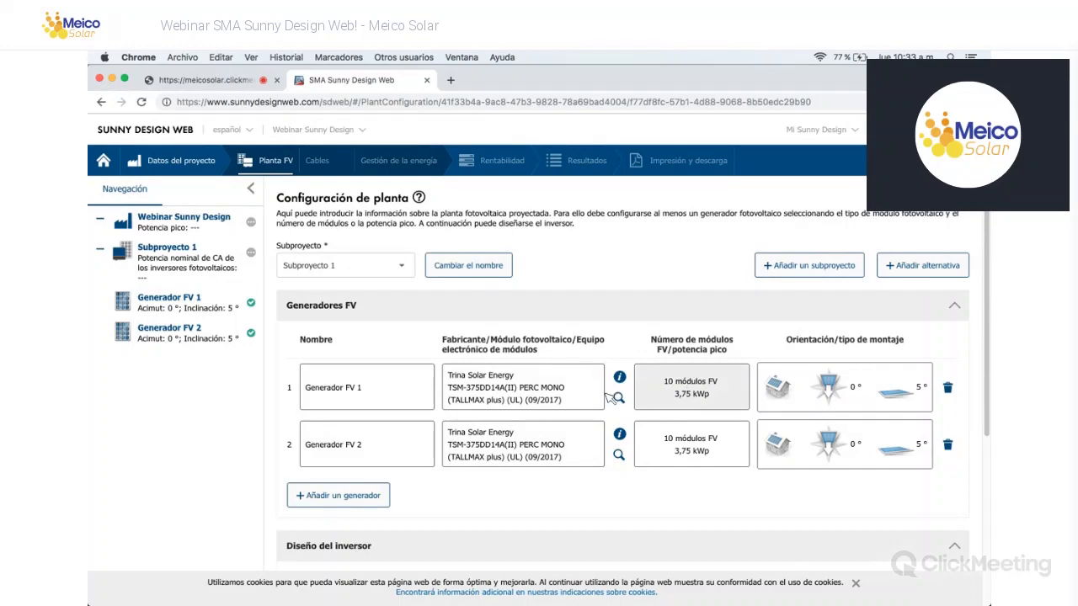
# Step: Size both generators to 55 kWp peak power, giving 147 modules and 55,13 kWp each
pyautogui.click(683, 387)
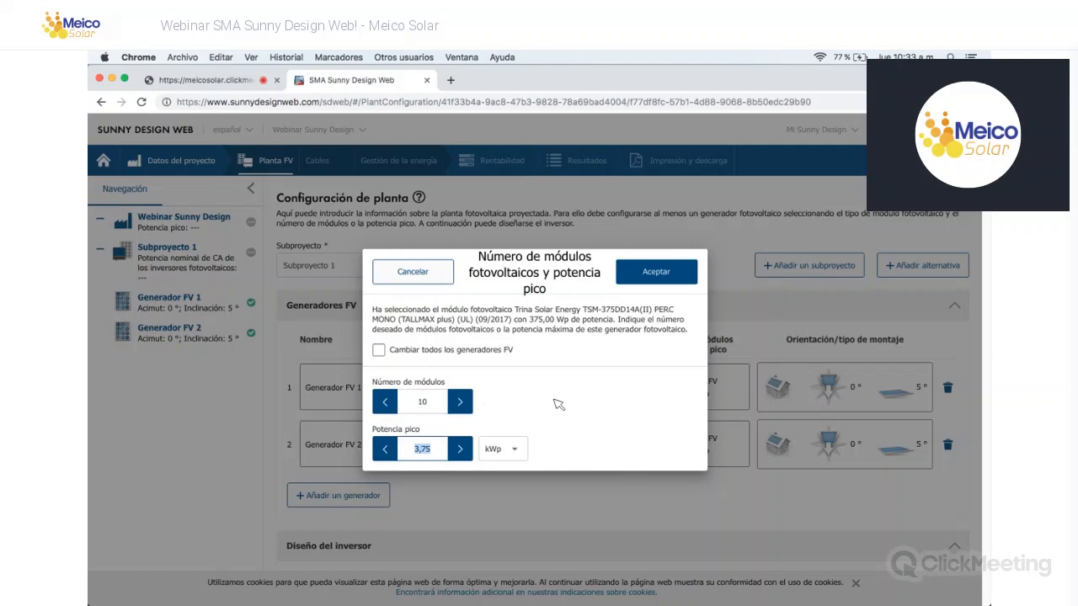
pyautogui.write('55')
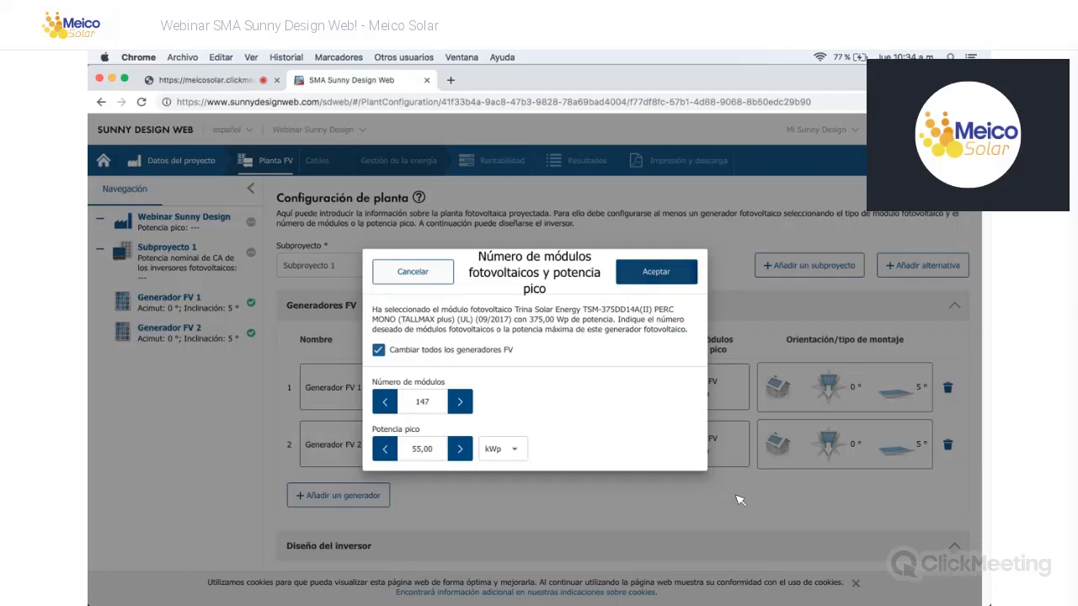
pyautogui.click(656, 271)
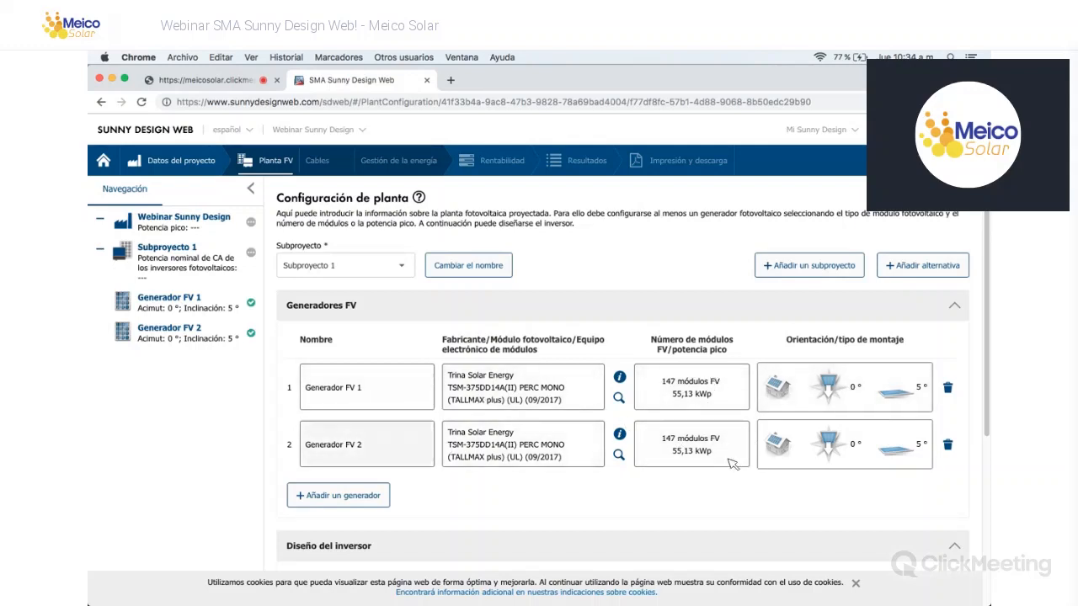
# Step: In Generador FV 1's orientation, choose roof mounting (Techo) and enter azimuth -90°
pyautogui.click(849, 397)
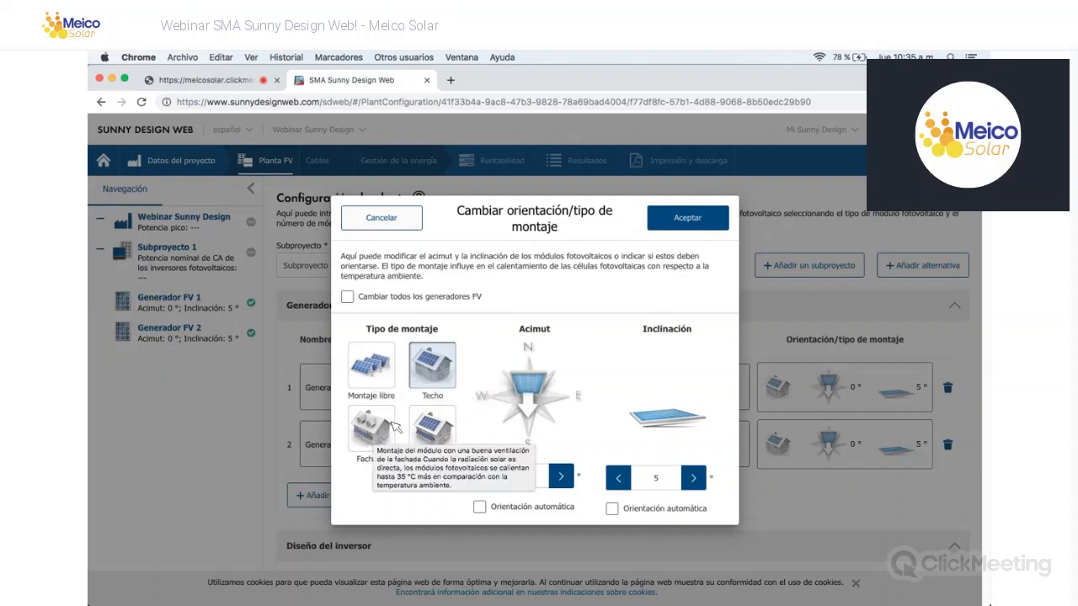
pyautogui.moveTo(429, 429)
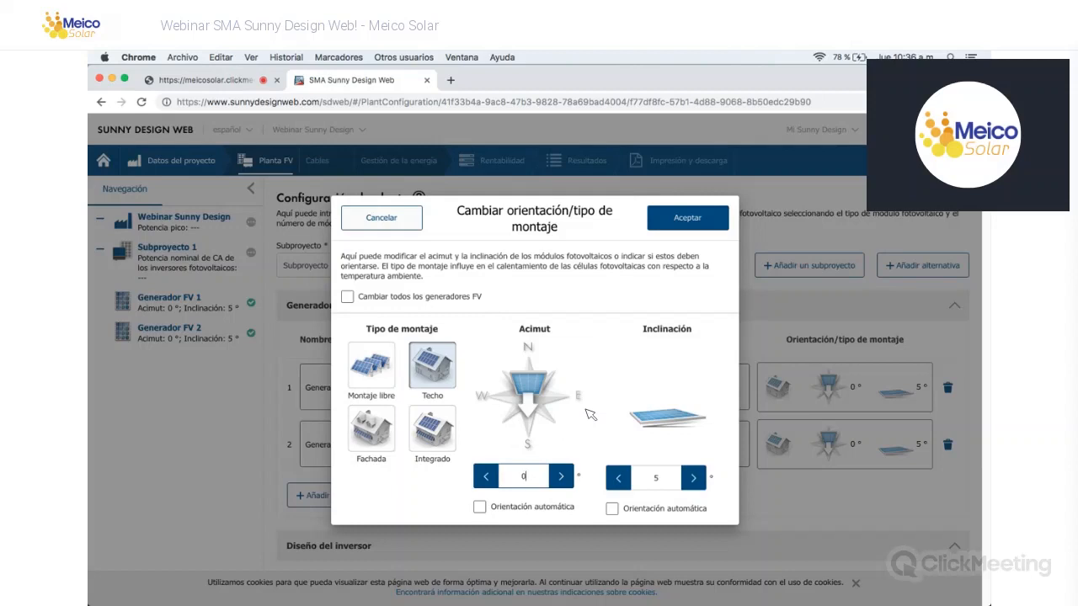
pyautogui.press('BackSpace')
pyautogui.write('-90')
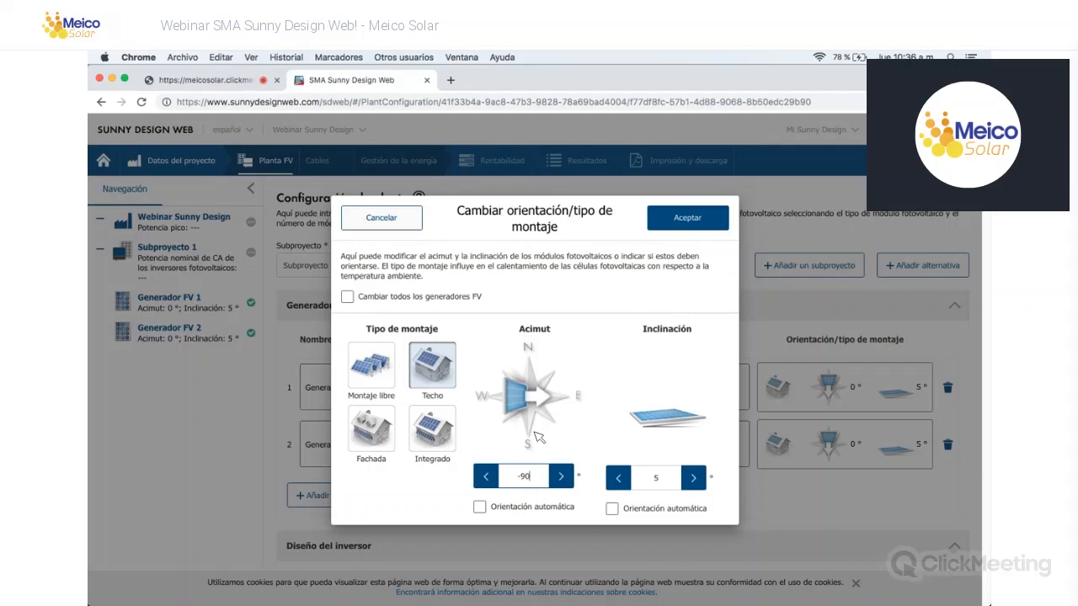
pyautogui.press('BackSpace')
pyautogui.press('BackSpace')
pyautogui.press('BackSpace')
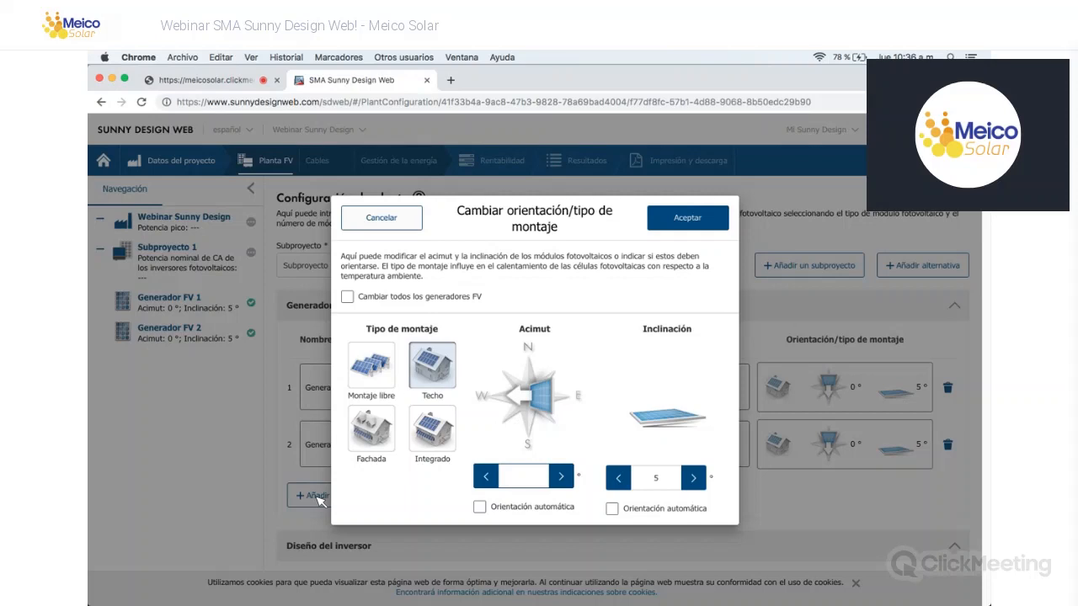
# Step: Re-enter azimuth -90° and set Generador FV 1's tilt to 10°
pyautogui.write('-90')
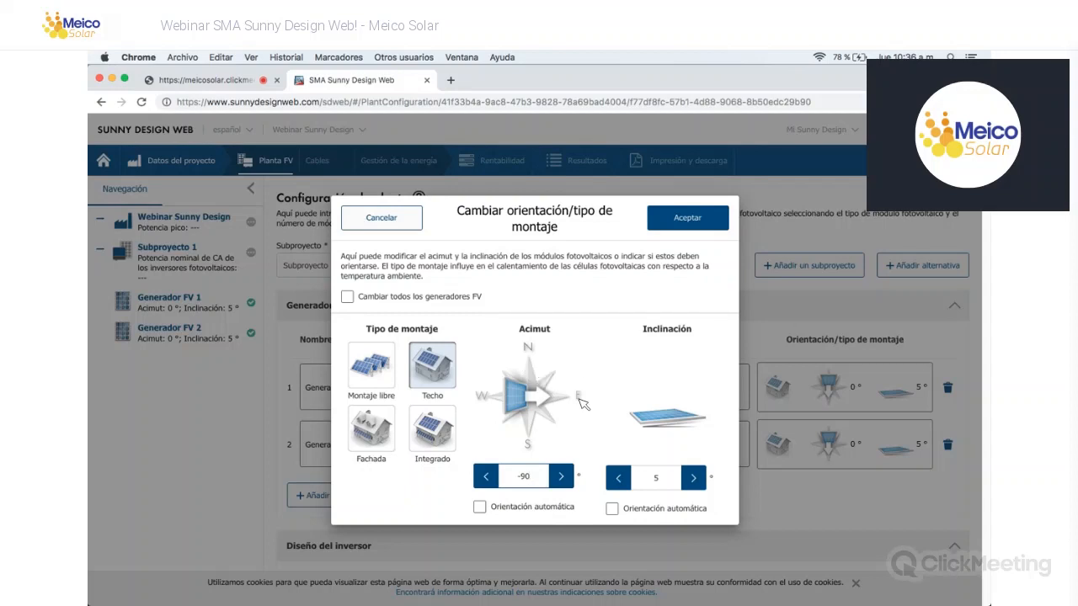
pyautogui.click(662, 492)
pyautogui.press('BackSpace')
pyautogui.write('10')
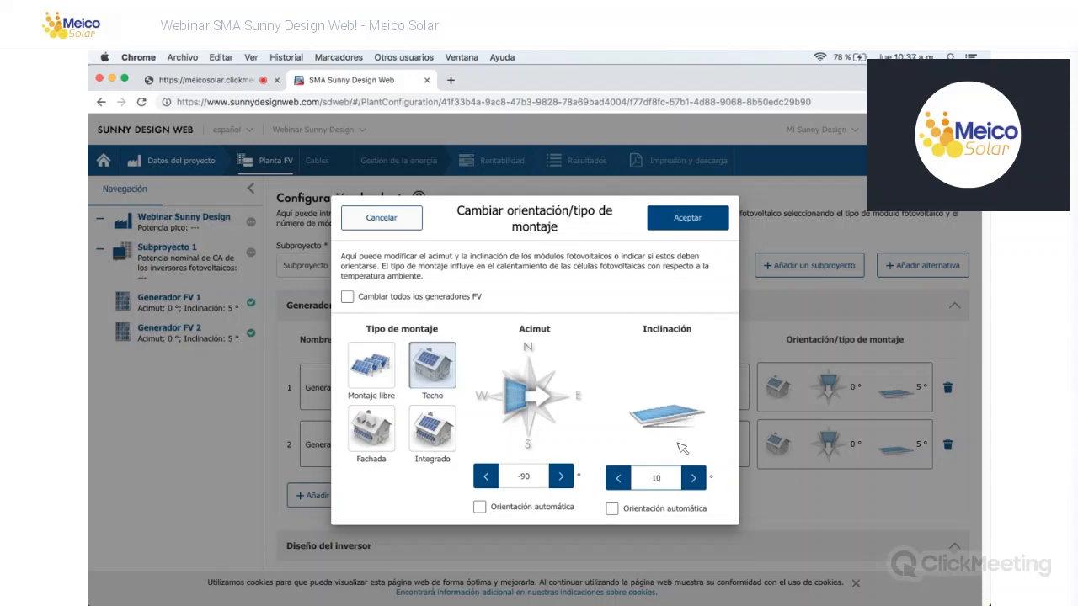
pyautogui.press('BackSpace')
pyautogui.write('45')
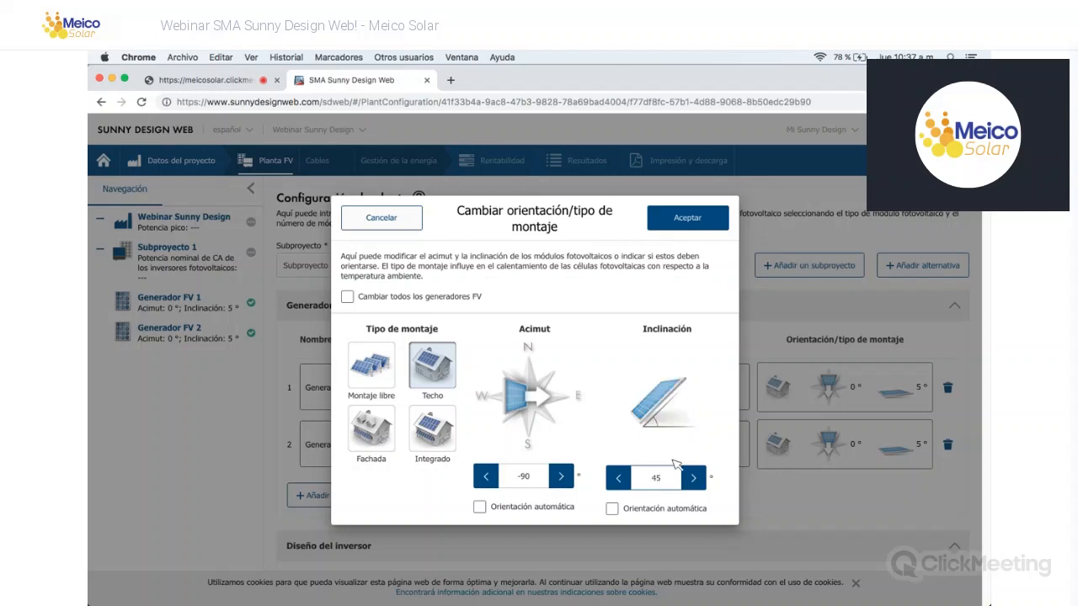
pyautogui.press('BackSpace')
pyautogui.write('10')
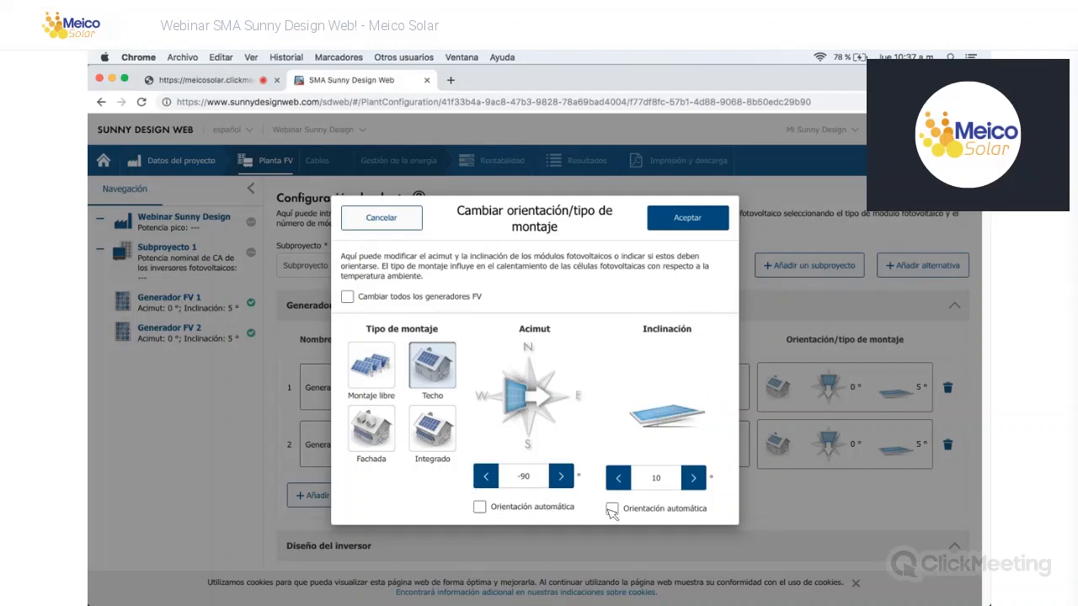
# Step: Try the automatic azimuth and tilt options, leaving automatic tilt ticked
pyautogui.click(480, 508)
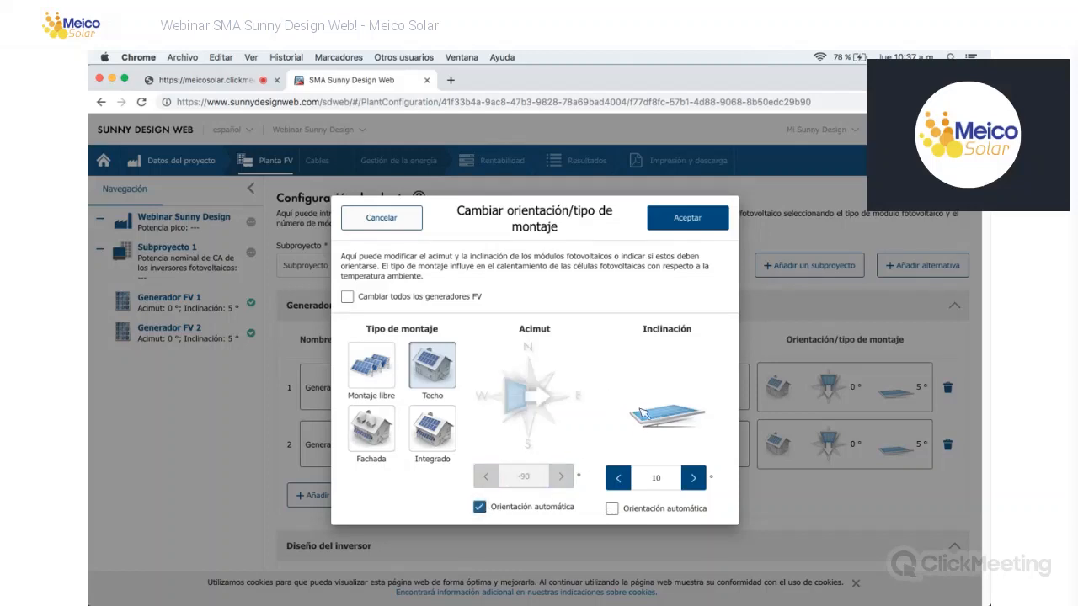
pyautogui.click(613, 509)
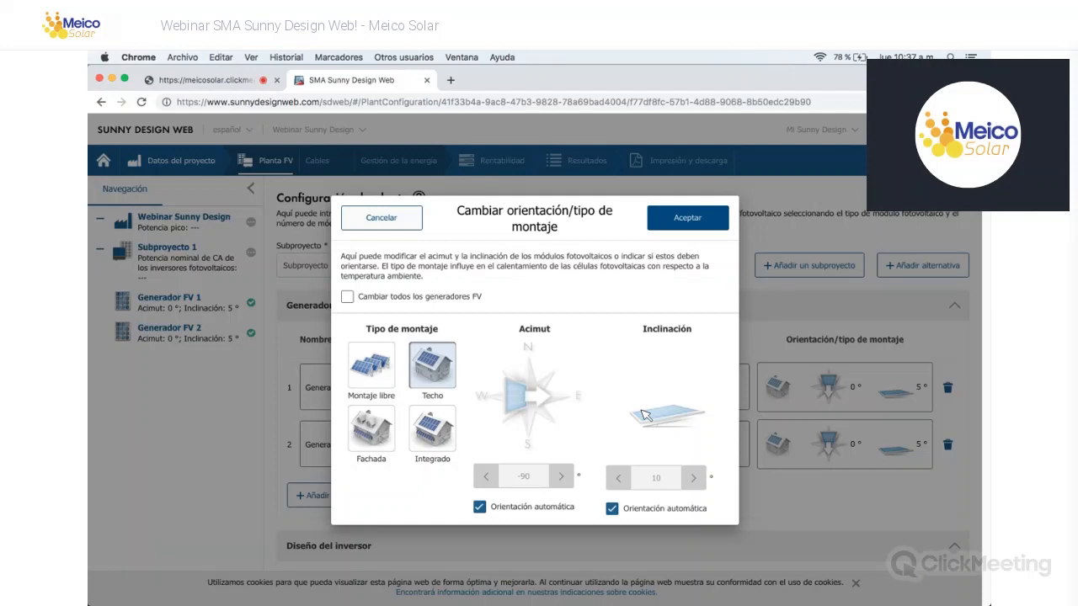
pyautogui.click(612, 509)
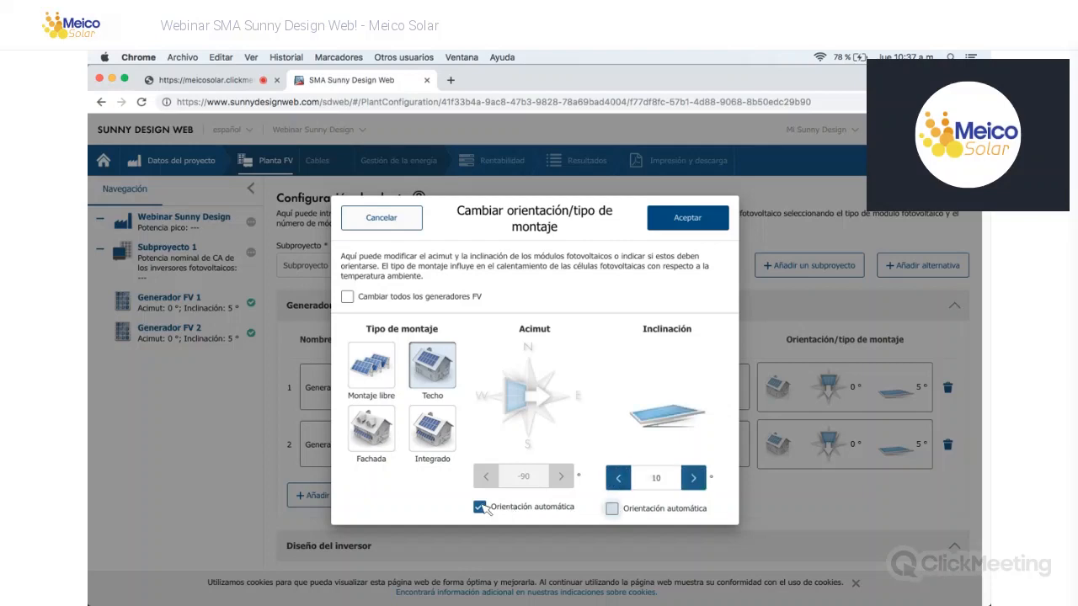
pyautogui.click(535, 508)
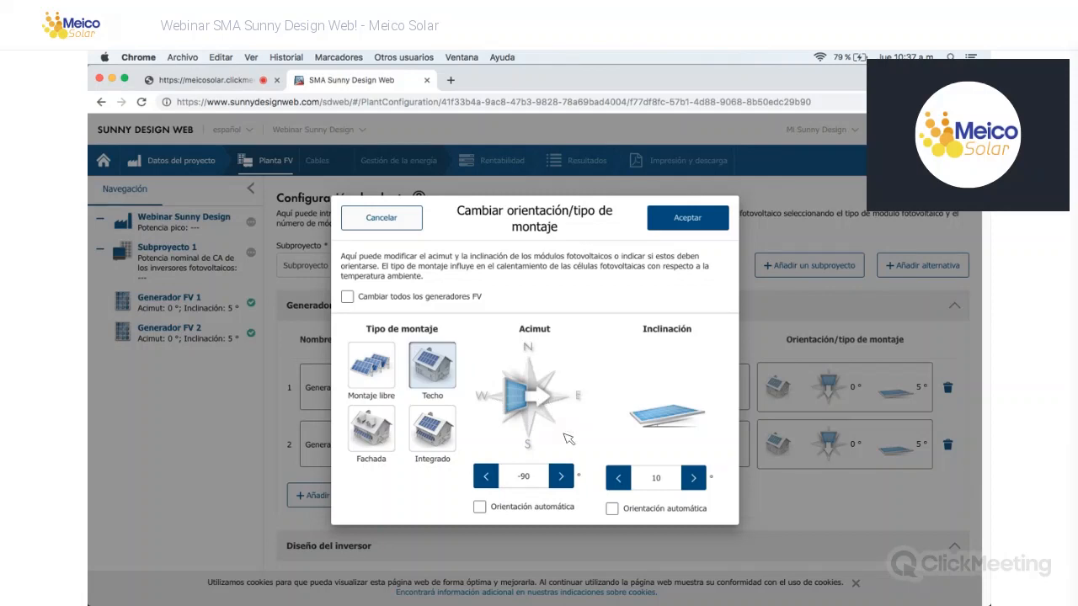
pyautogui.click(613, 510)
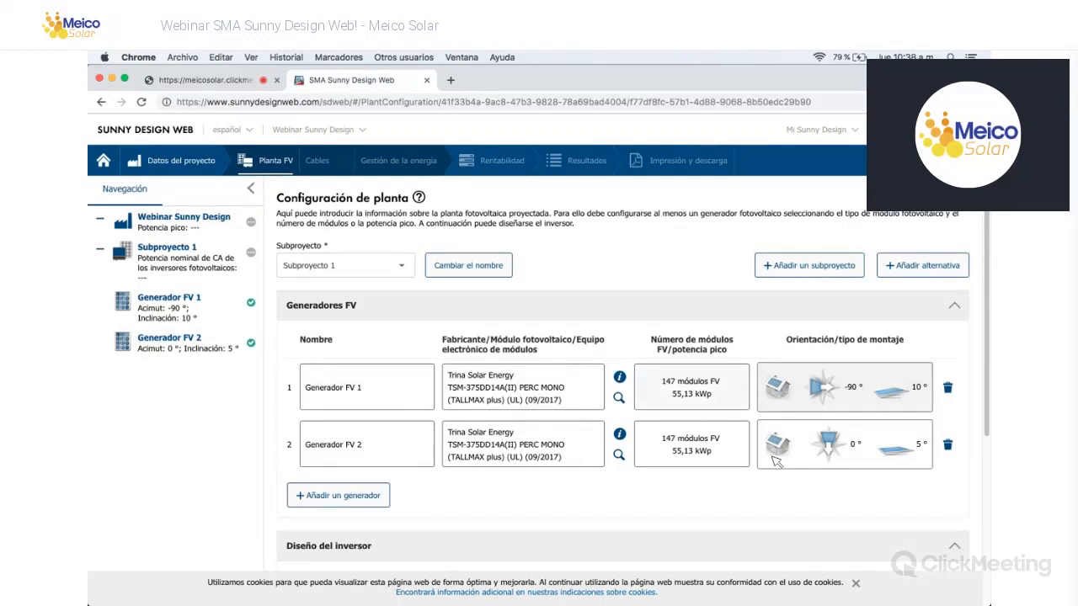
# Step: Give Generador FV 2 an azimuth of 90° and a 10° tilt
pyautogui.click(815, 450)
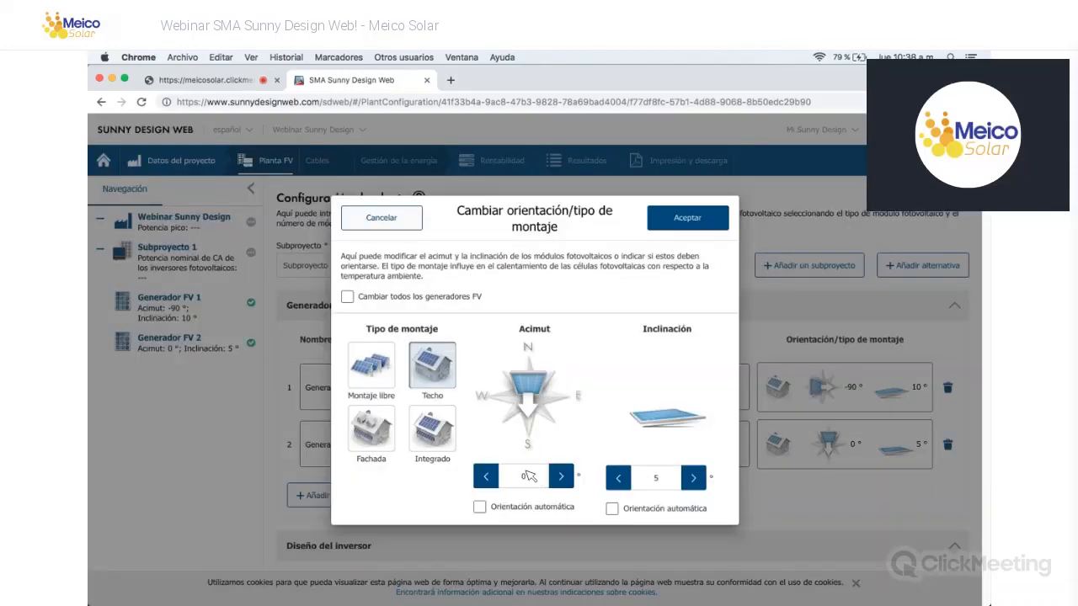
pyautogui.click(528, 476)
pyautogui.write('90')
pyautogui.click(664, 484)
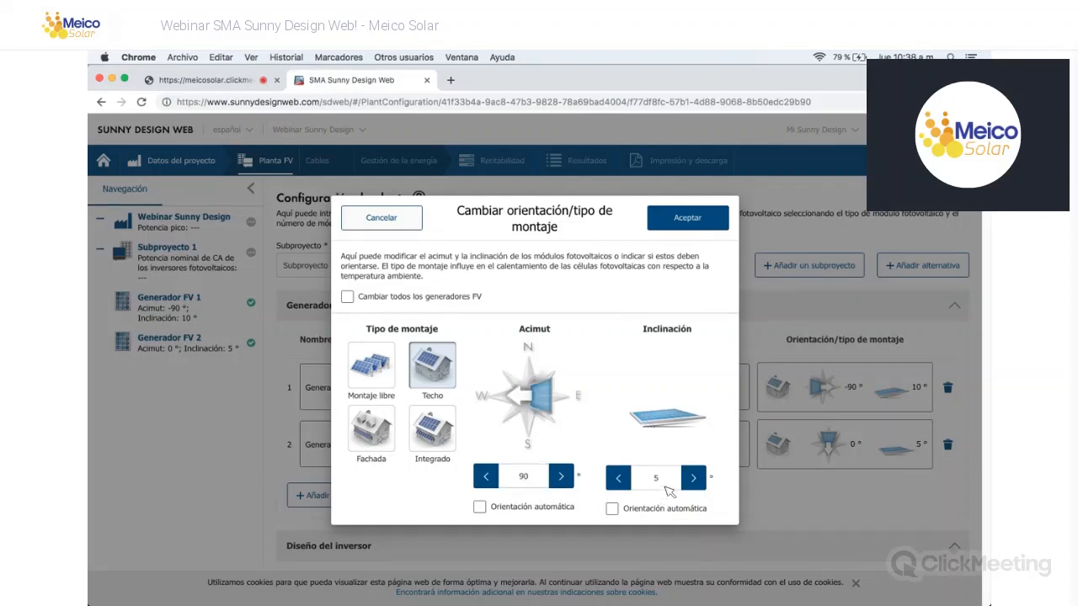
pyautogui.click(666, 486)
pyautogui.press('BackSpace')
pyautogui.write('10')
pyautogui.click(830, 504)
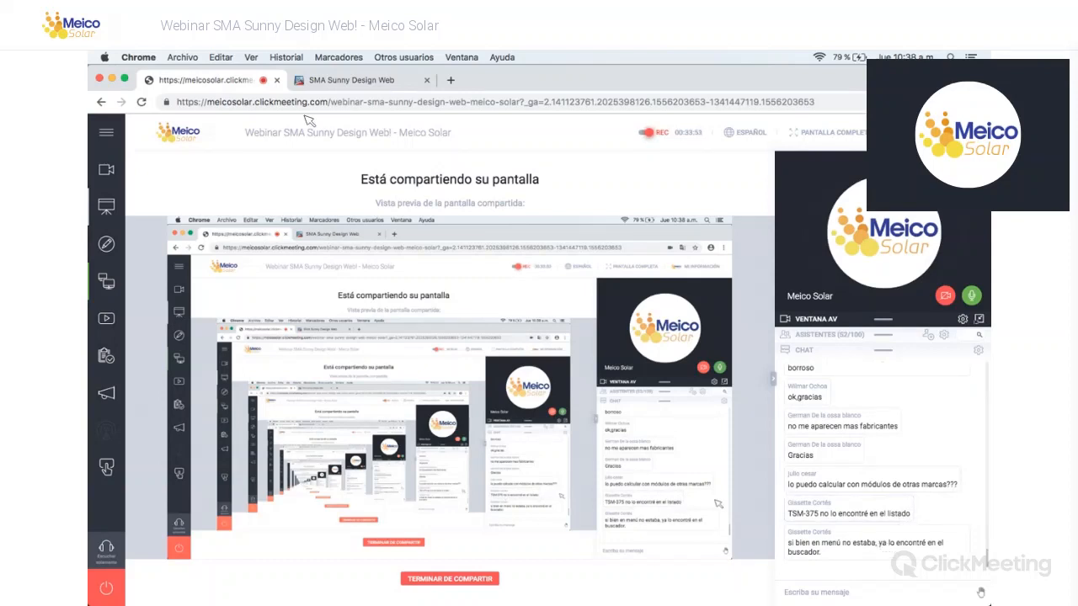
# Step: Return to the Sunny Design Web tab showing both generators at 147 modules, 55,13 kWp each
pyautogui.click(340, 80)
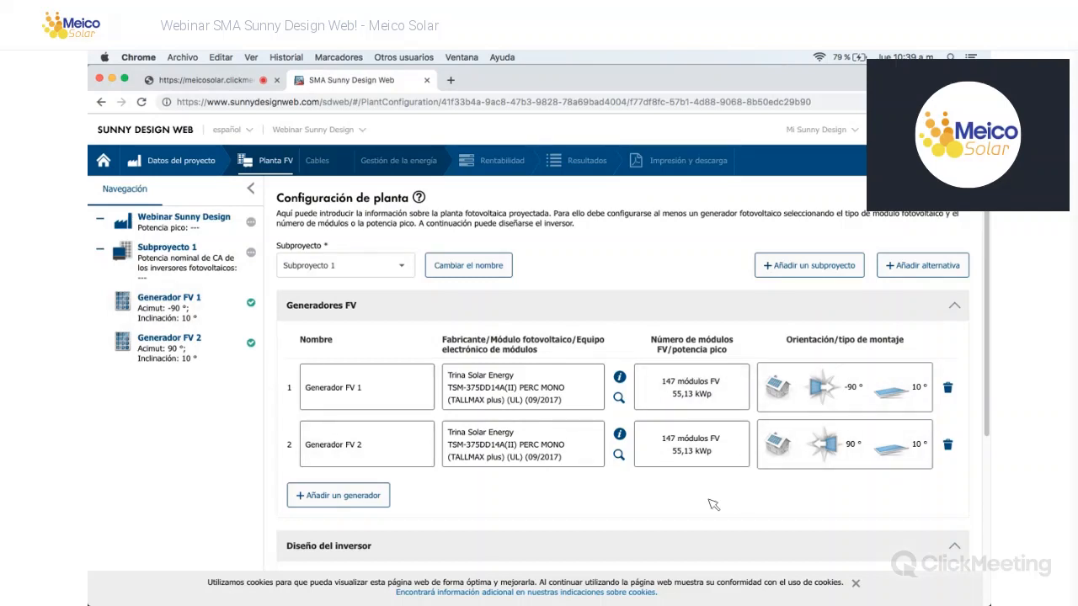
# Step: Scroll down to the Diseño del inversor and Inversores sections showing 0/147 modules per generator
pyautogui.scroll(-1, 661, 501)
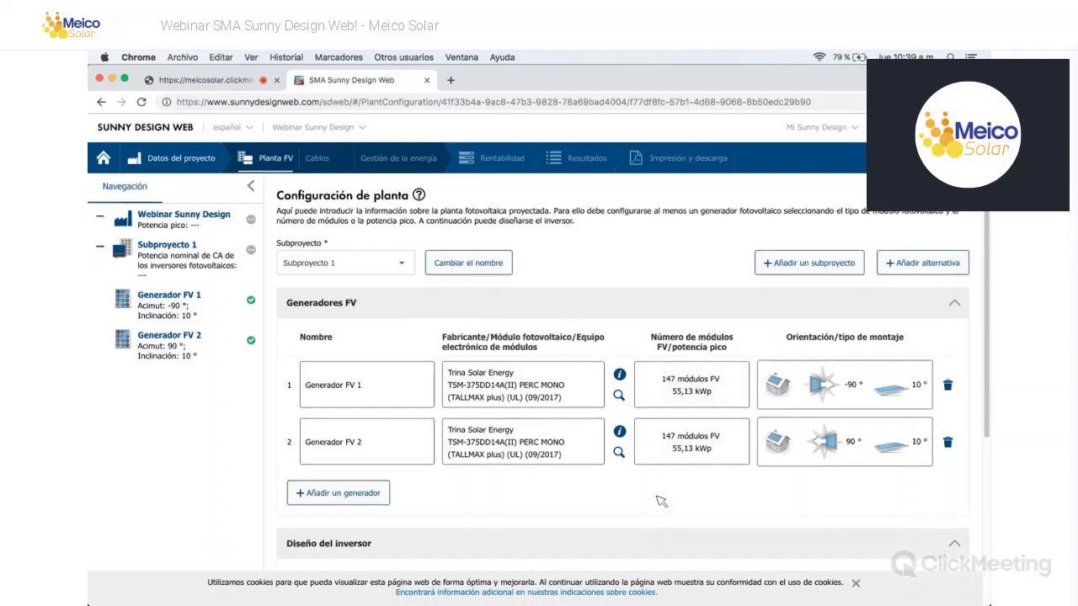
pyautogui.scroll(-1, 660, 501)
pyautogui.scroll(-5, 548, 369)
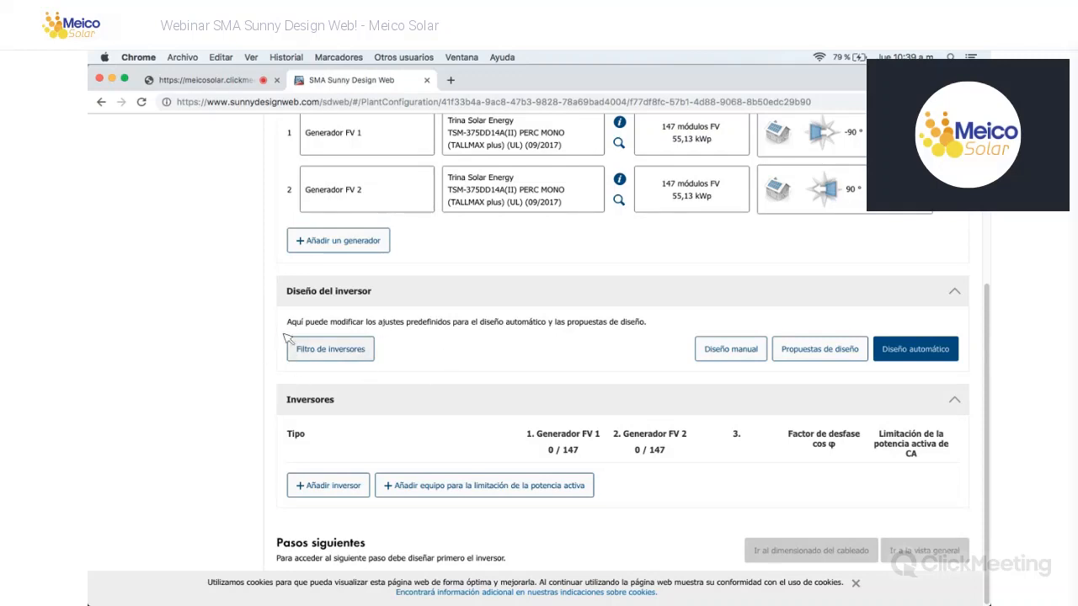
# Step: In the inverter filter, uncheck the site-permitted-only option so all 11 Sunny Tripower models appear
pyautogui.click(327, 350)
pyautogui.click(320, 346)
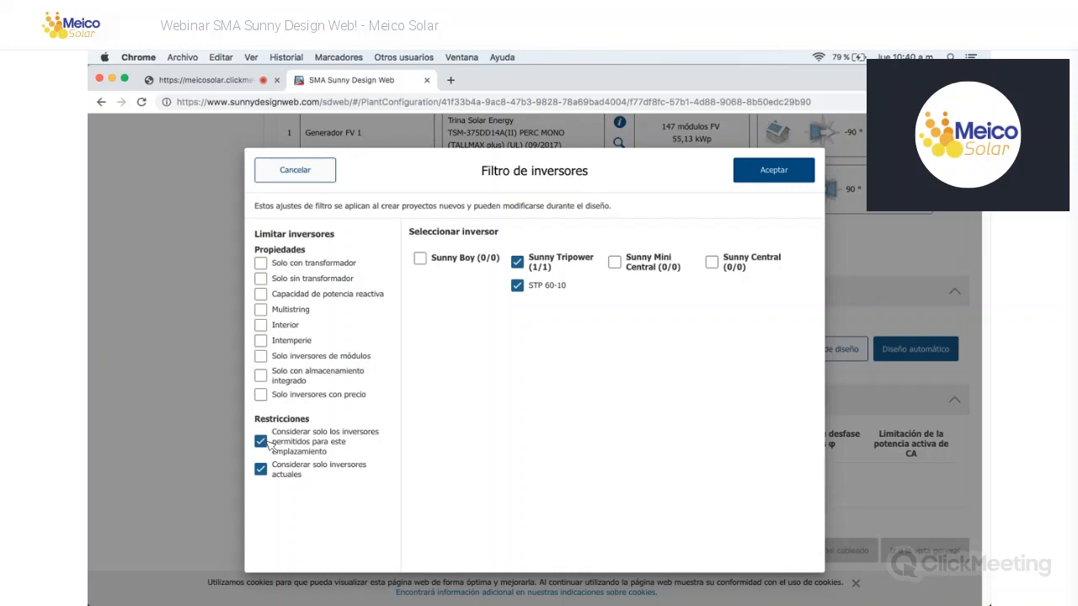
pyautogui.click(268, 444)
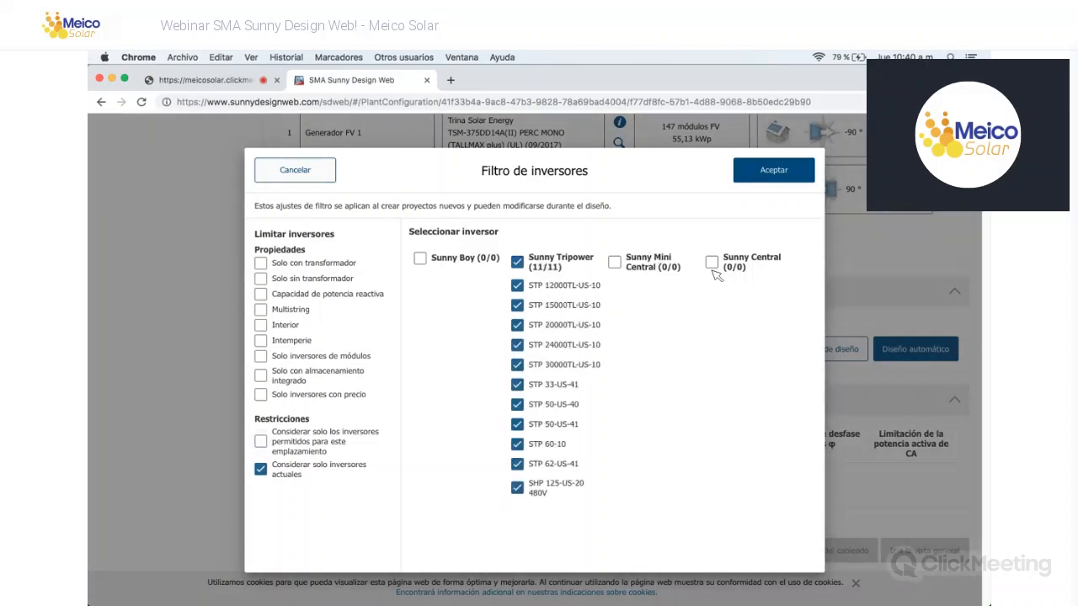
pyautogui.click(615, 262)
pyautogui.click(712, 262)
pyautogui.click(420, 259)
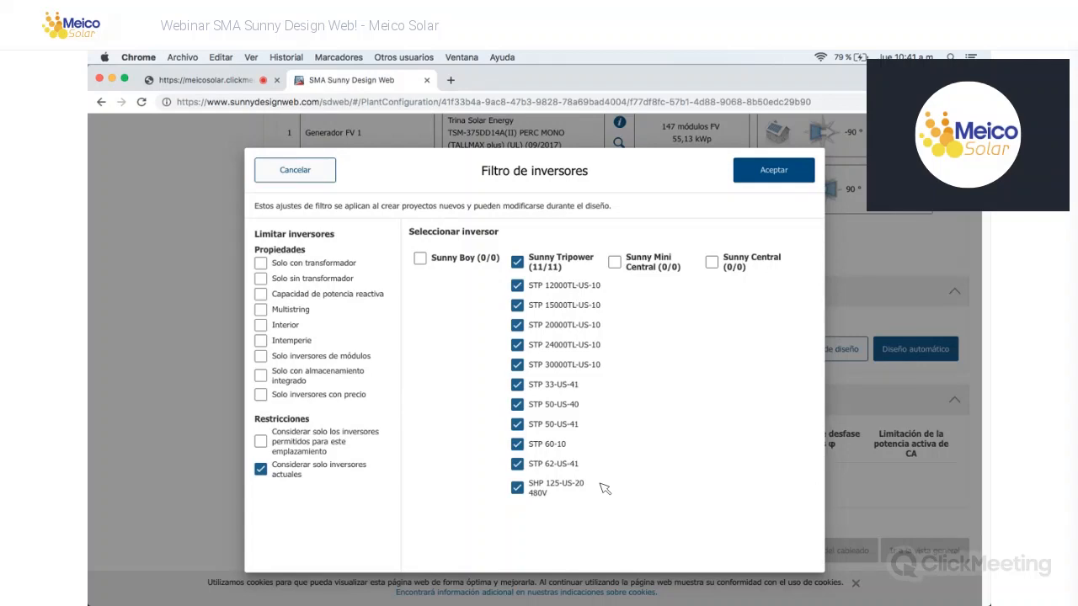
# Step: Deselect all Sunny Tripower models and allow only the STP 50-US-41 in the filter
pyautogui.click(519, 264)
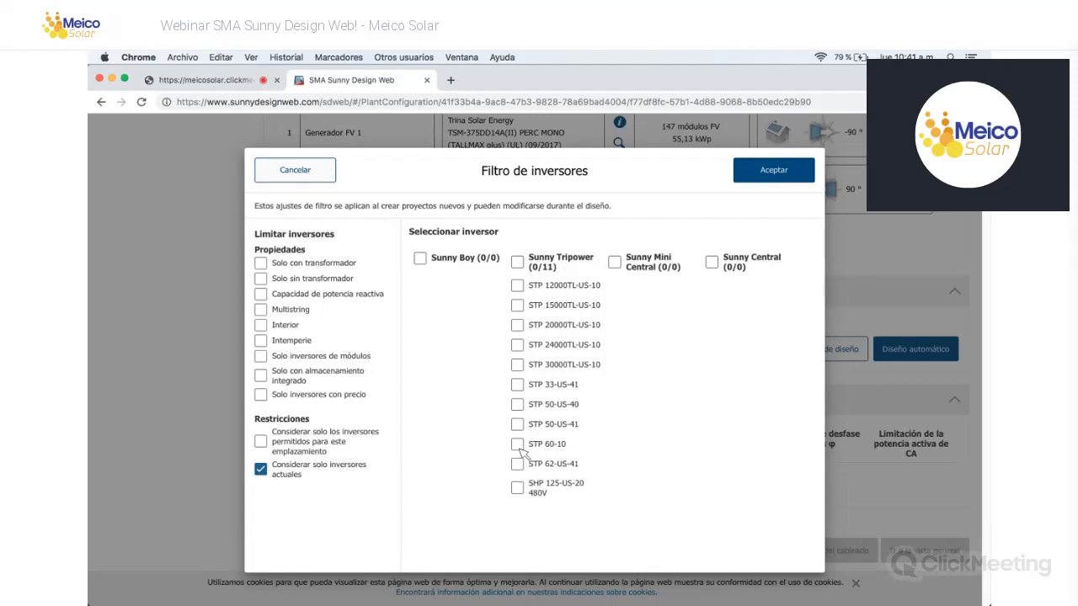
pyautogui.click(518, 426)
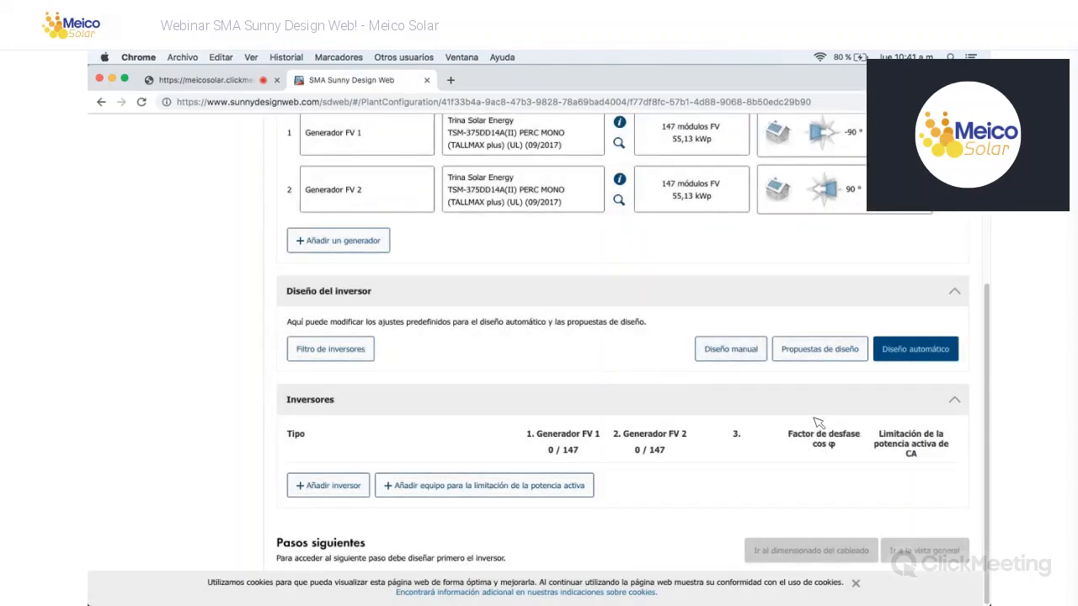
pyautogui.scroll(1, 870, 449)
pyautogui.scroll(3, 592, 448)
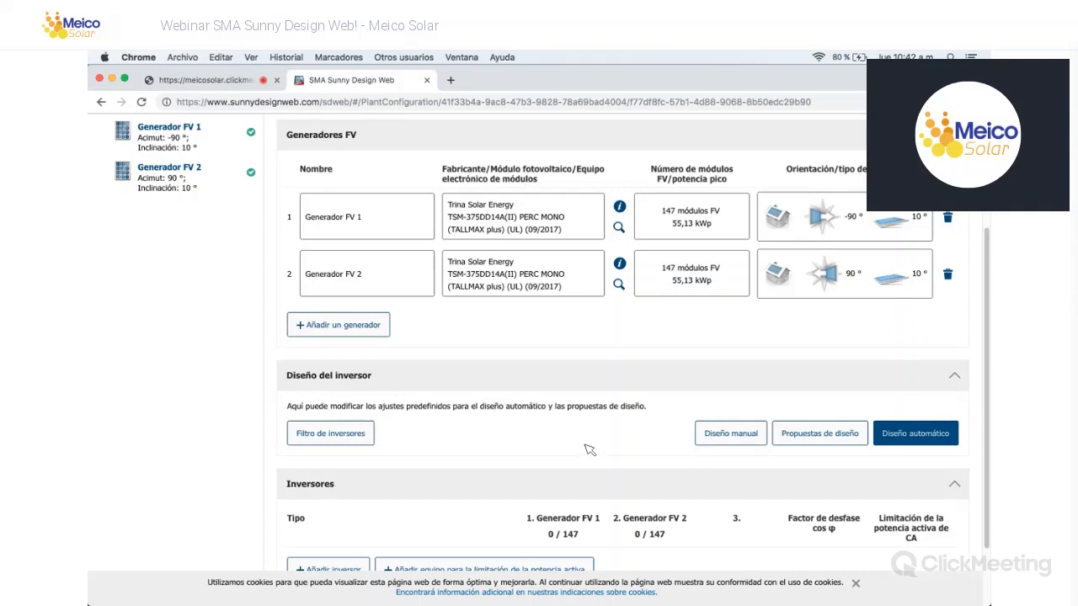
pyautogui.scroll(2, 589, 449)
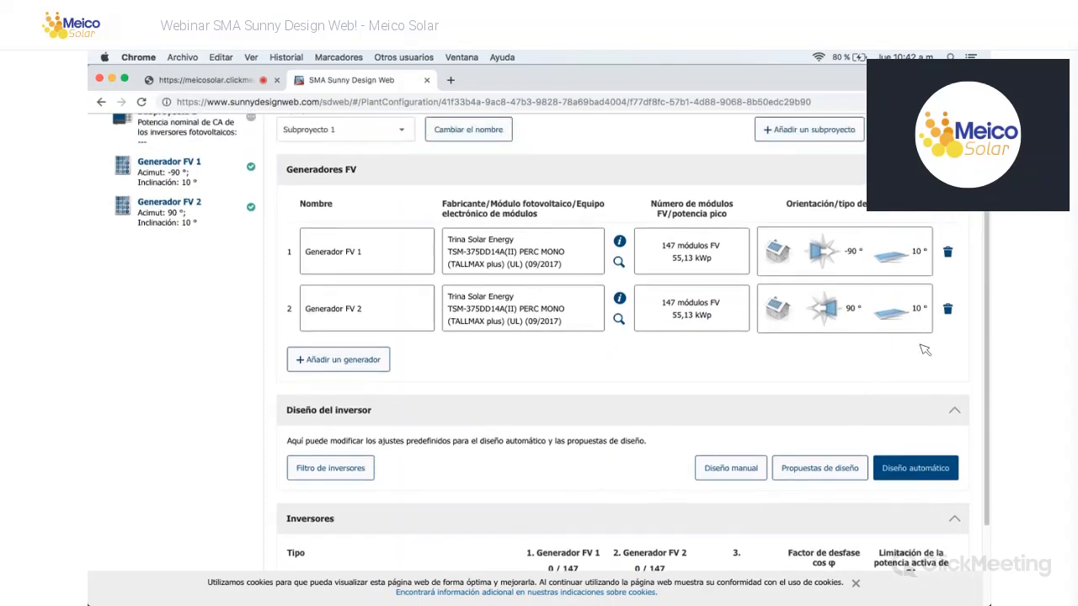
pyautogui.scroll(-5, 482, 373)
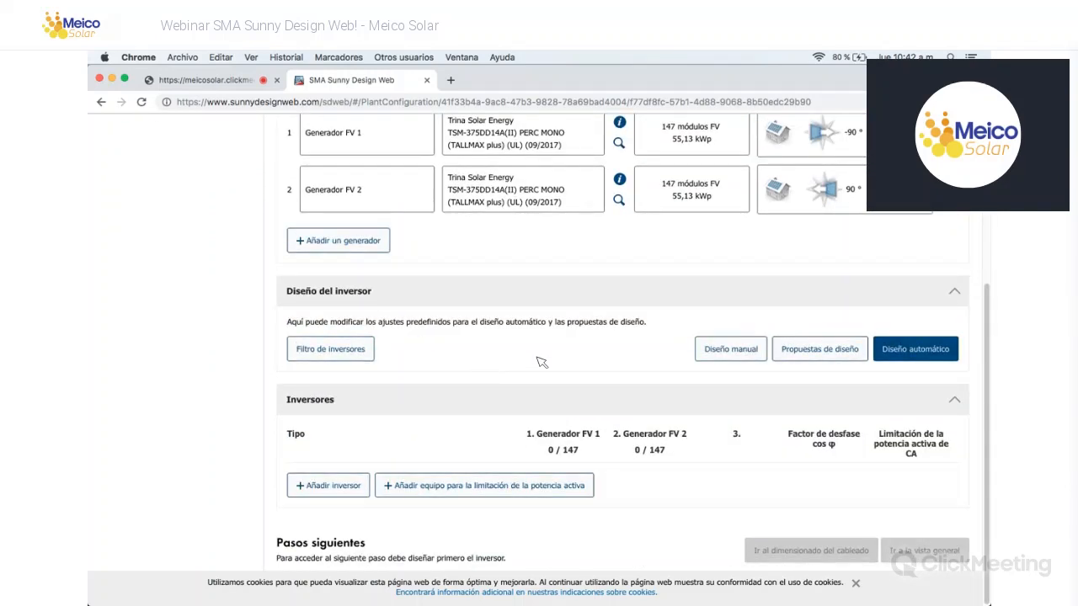
pyautogui.click(731, 350)
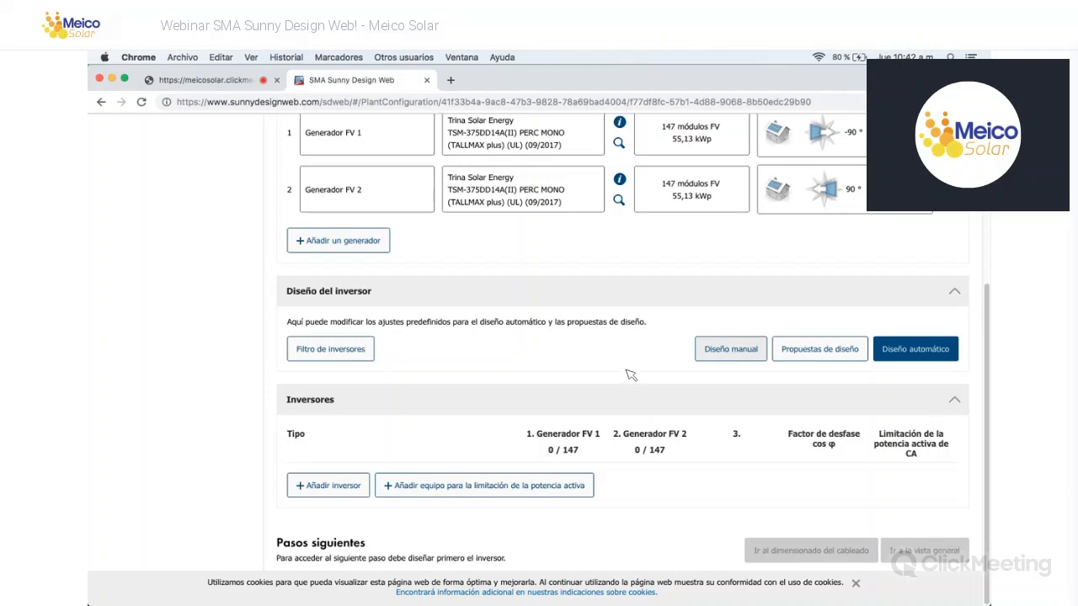
# Step: Add one STP 50-US-41 inverter manually, placing 136 of 147 Generador FV 1 modules on inputs A–D
pyautogui.click(739, 347)
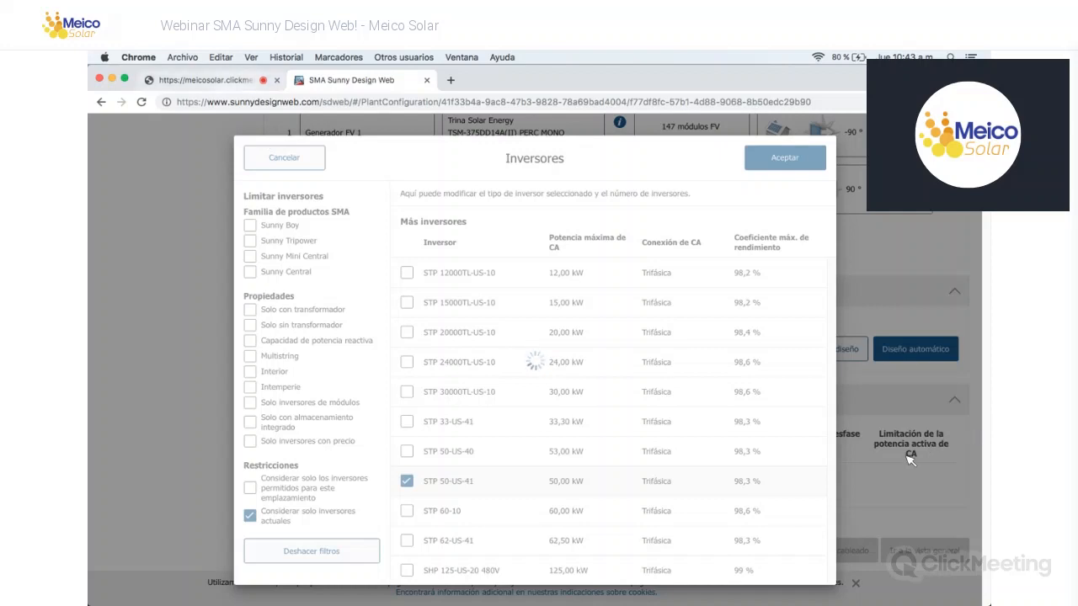
pyautogui.hotkey('ctrl', 'shift', 'Tab')
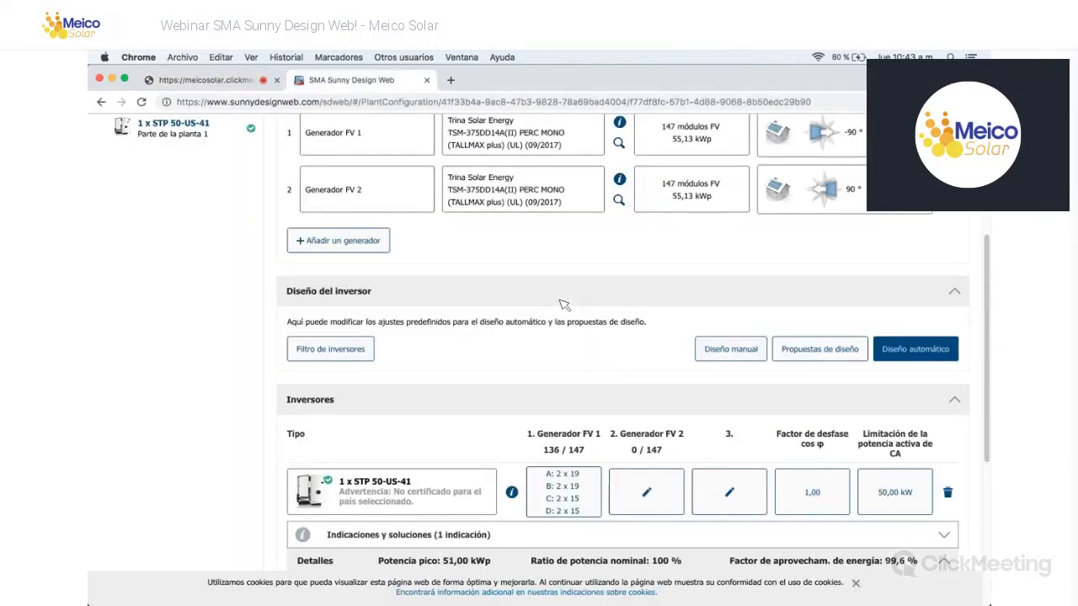
# Step: Scroll through the details of the STP 50-US-41 design named Parte de la planta 1
pyautogui.scroll(-4, 564, 305)
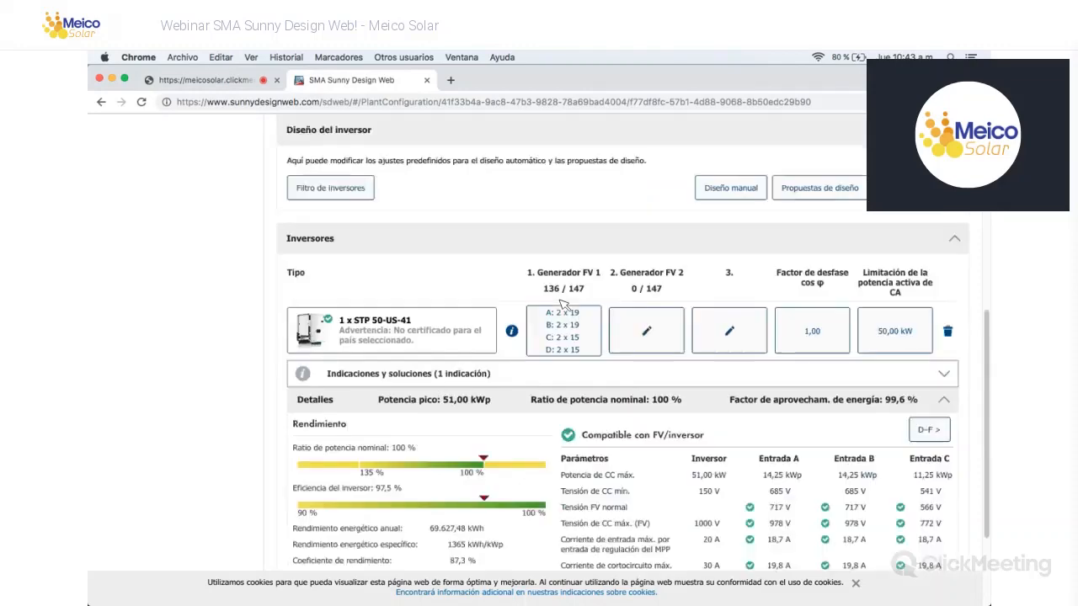
pyautogui.scroll(7, 578, 357)
pyautogui.scroll(-3, 578, 357)
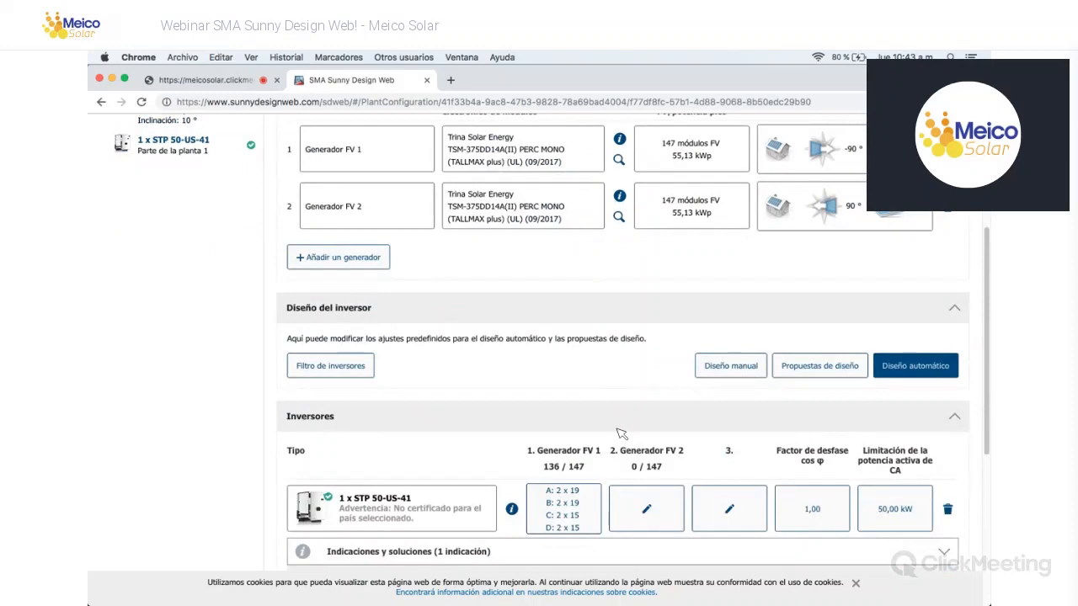
pyautogui.scroll(-1, 531, 455)
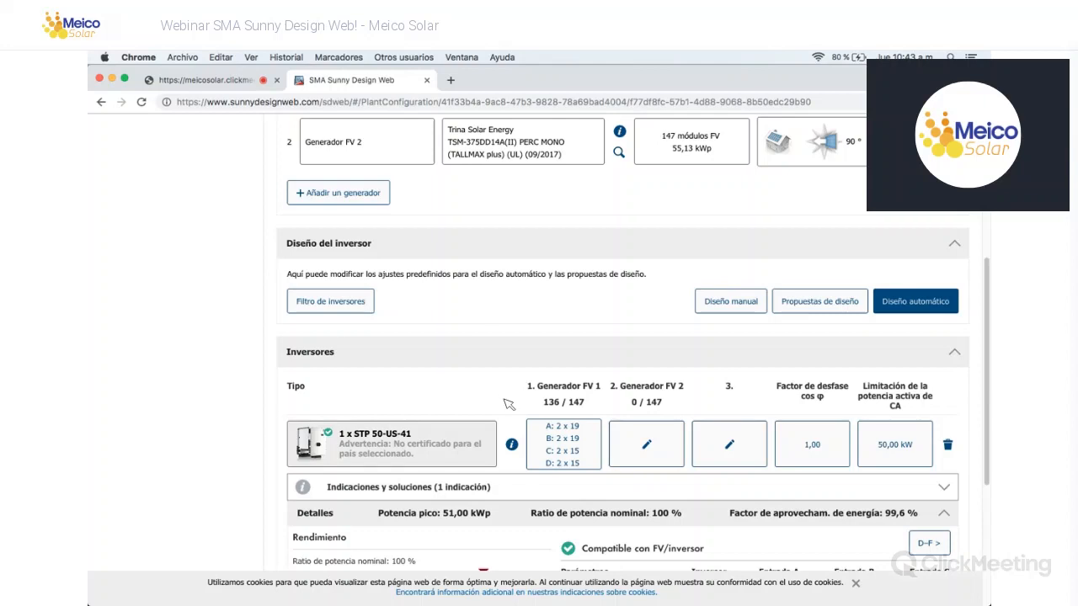
pyautogui.scroll(-3, 250, 324)
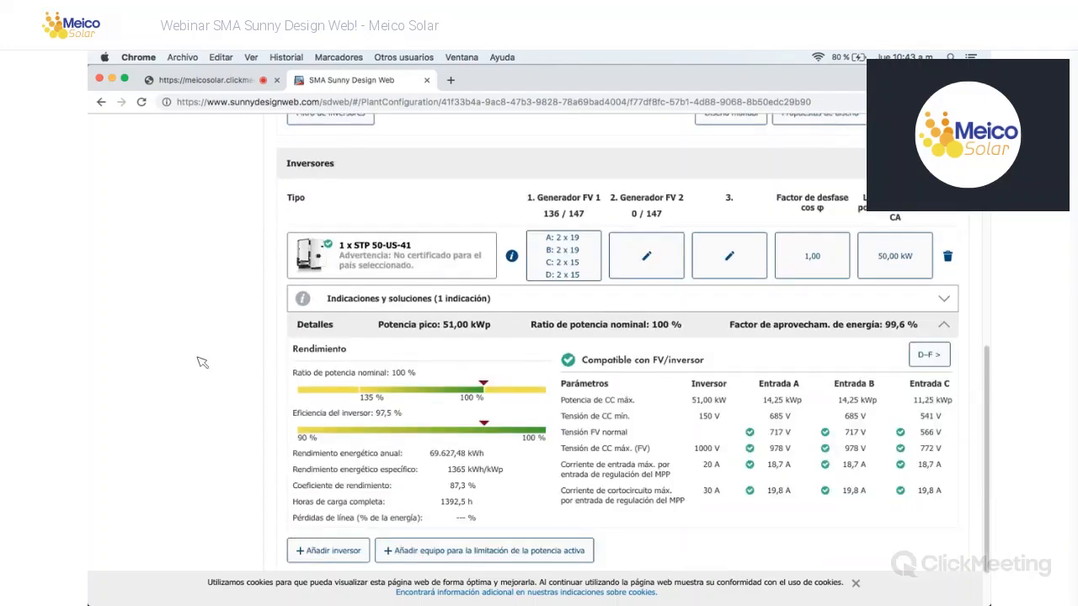
pyautogui.scroll(1, 205, 359)
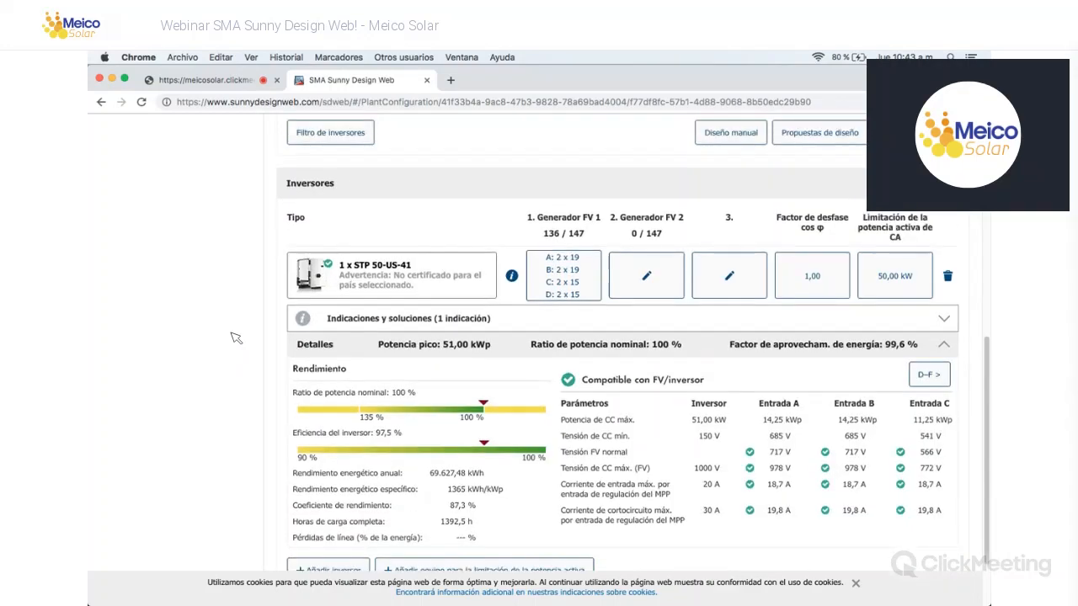
pyautogui.scroll(-1, 362, 263)
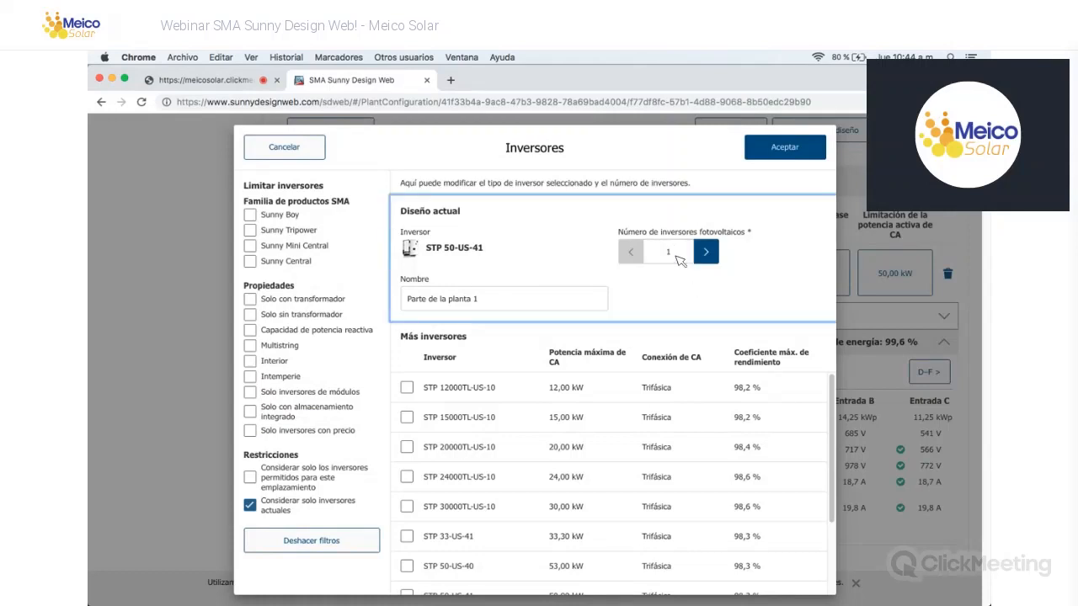
# Step: Rename the STP 50-US-41 inverter to 'Inversor agua E' and confirm
pyautogui.click(499, 303)
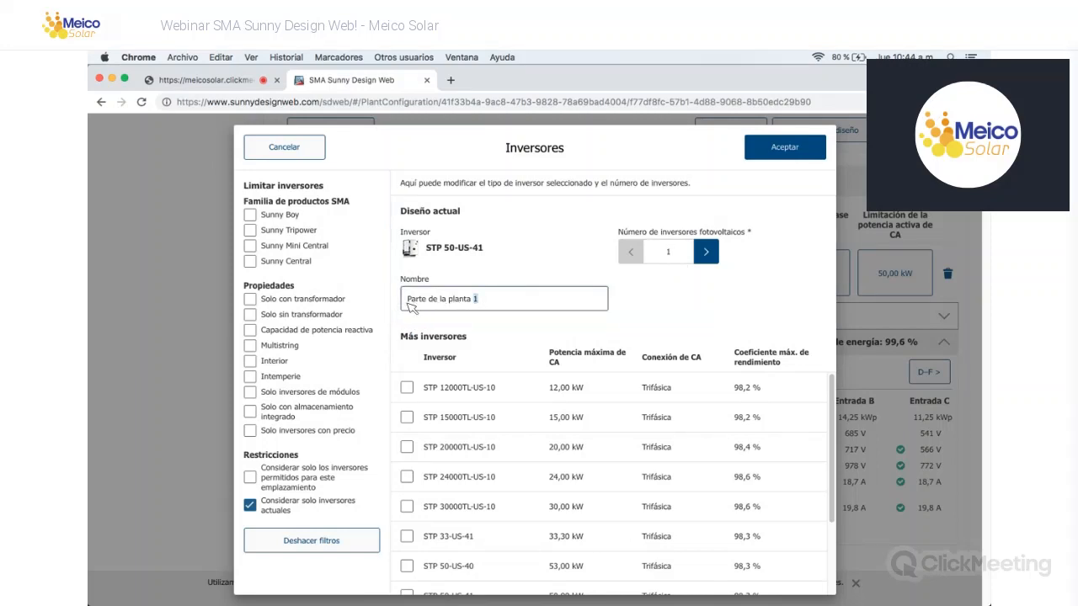
pyautogui.moveTo(478, 300); pyautogui.dragTo(408, 304)
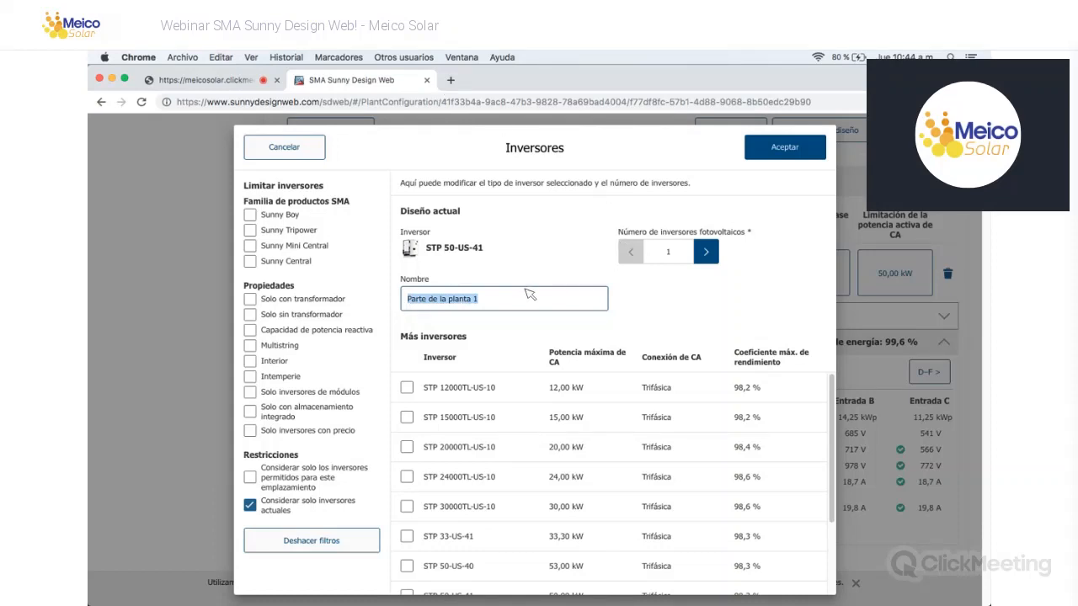
pyautogui.write('Inversor agua E')
pyautogui.click(802, 151)
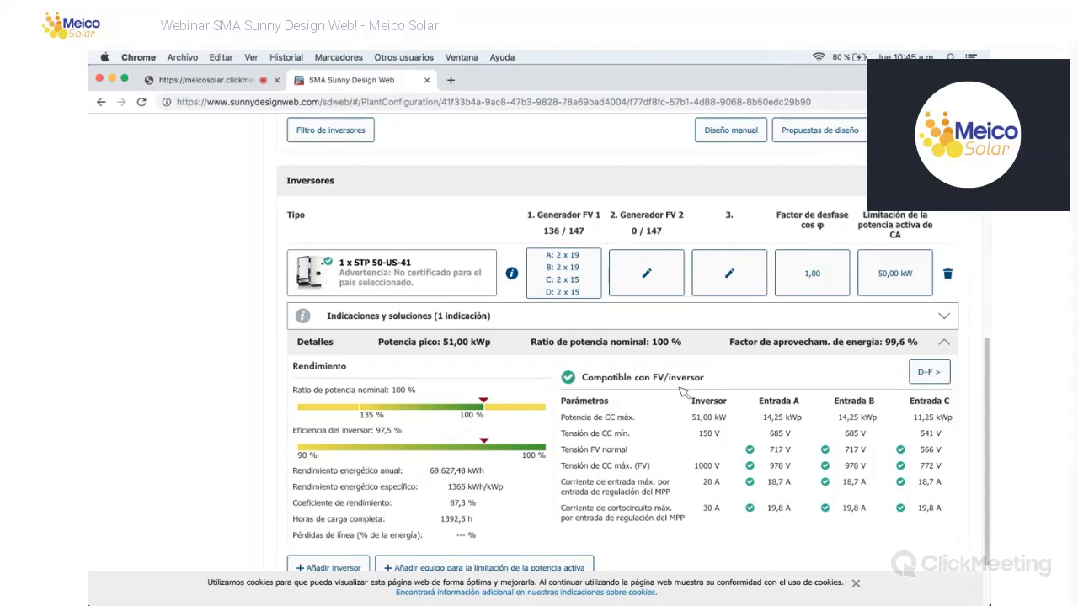
pyautogui.scroll(10, 534, 376)
pyautogui.scroll(-7, 603, 411)
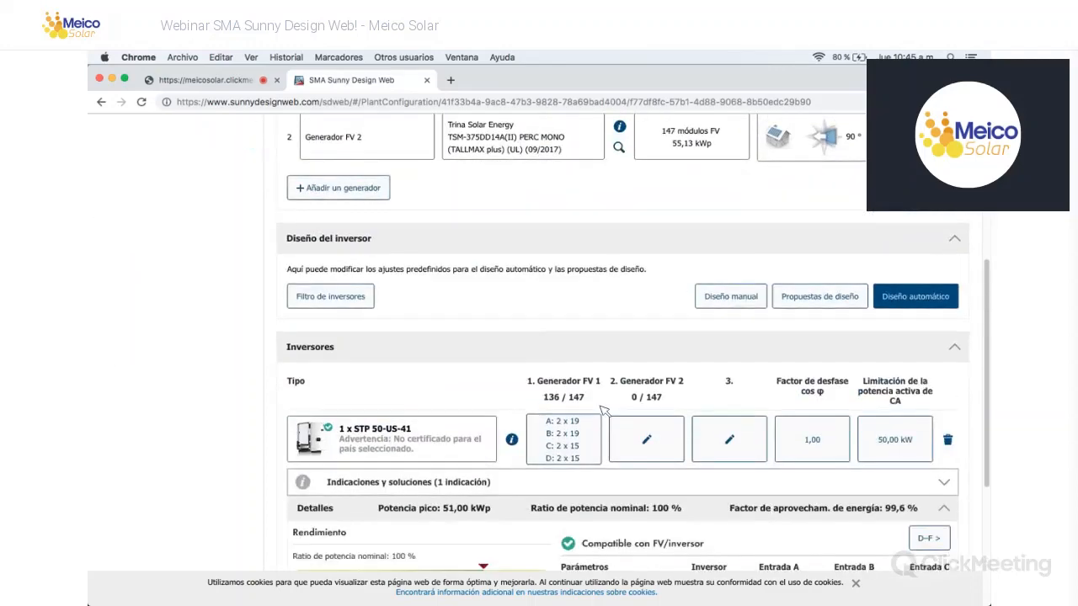
pyautogui.scroll(-5, 603, 411)
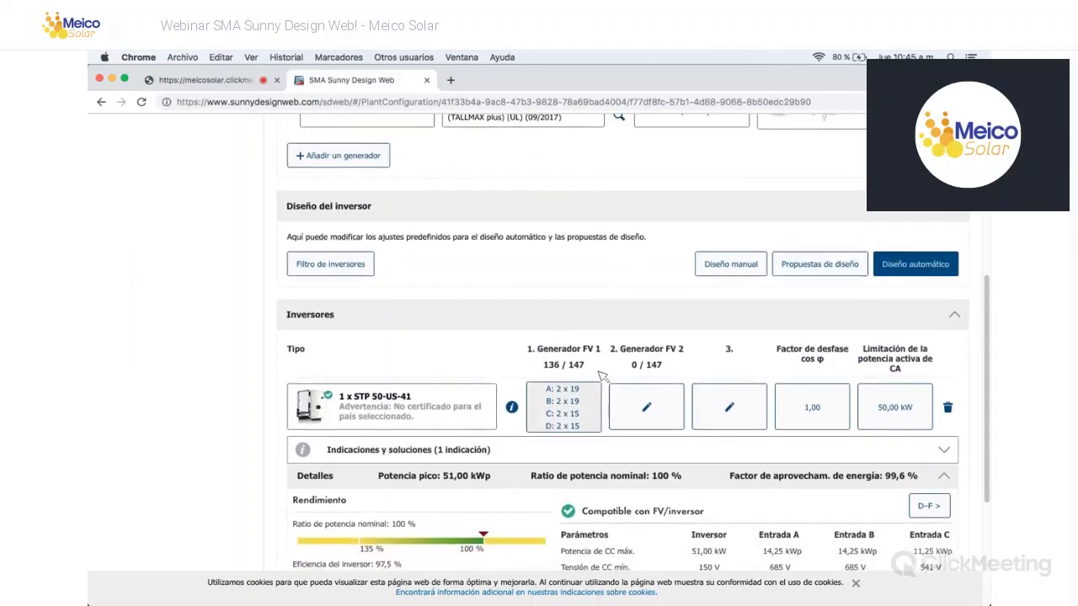
pyautogui.scroll(2, 682, 229)
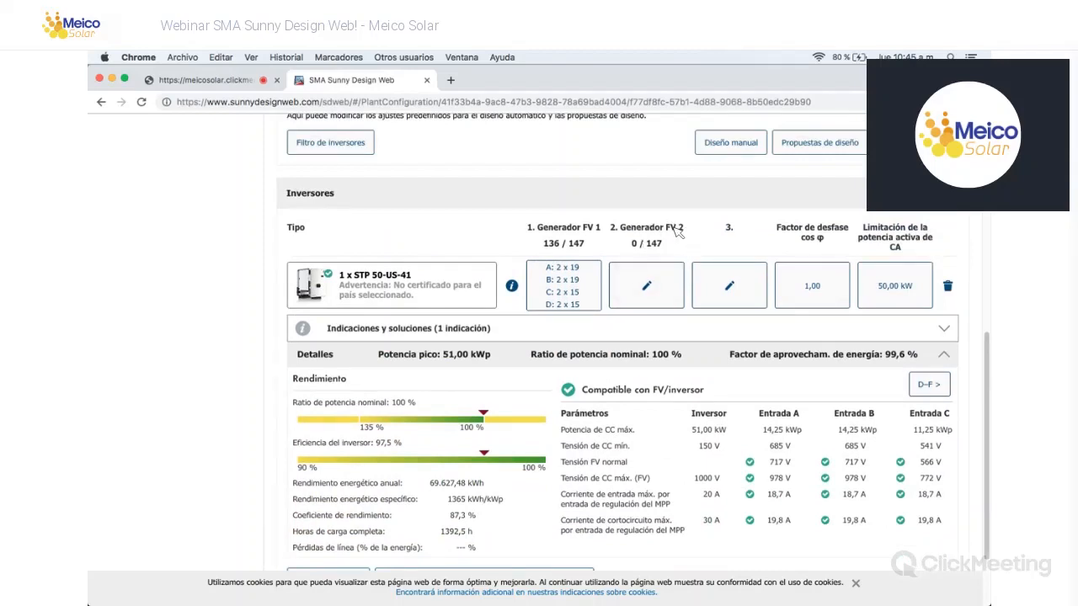
pyautogui.click(648, 290)
# Step: Change input A of Generador FV 1 to 20 modules per string (2 x 20, 138/147)
pyautogui.click(581, 274)
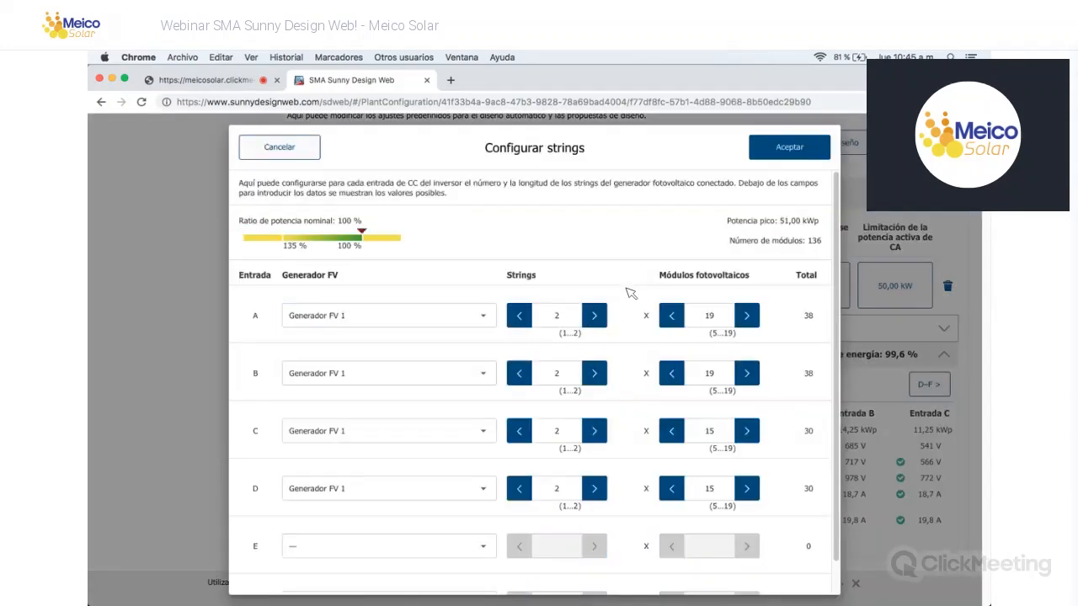
pyautogui.scroll(-1, 261, 252)
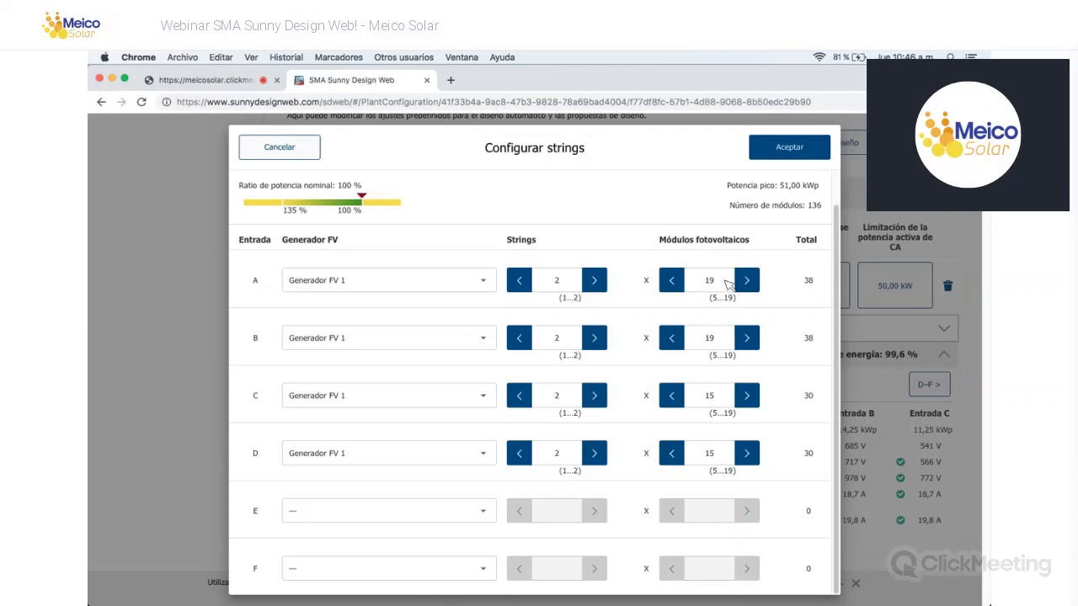
pyautogui.click(728, 285)
pyautogui.press('BackSpace')
pyautogui.write('20')
pyautogui.click(789, 148)
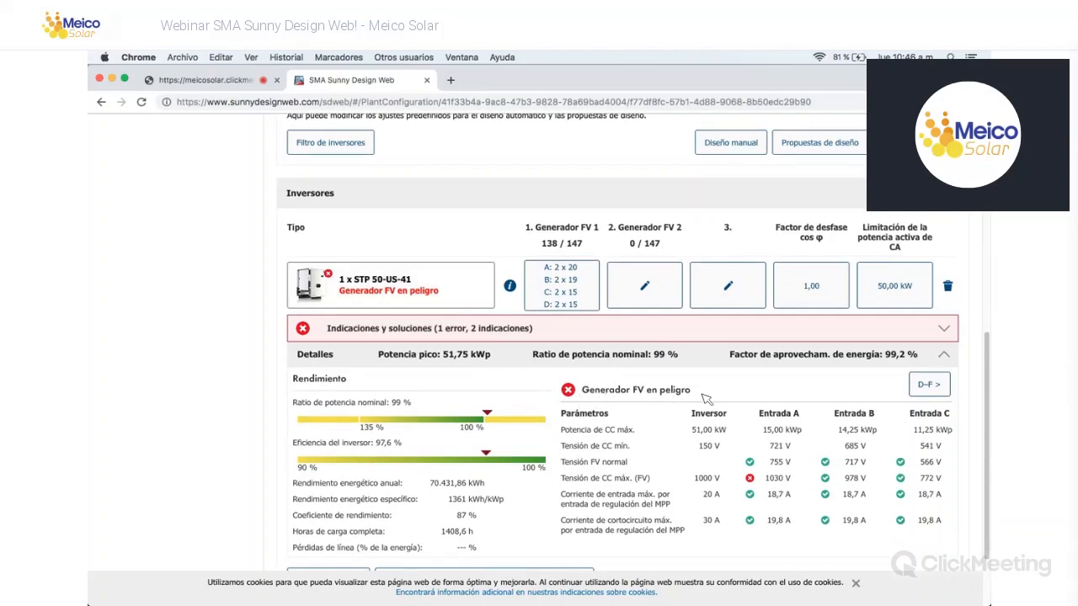
pyautogui.scroll(-1, 572, 464)
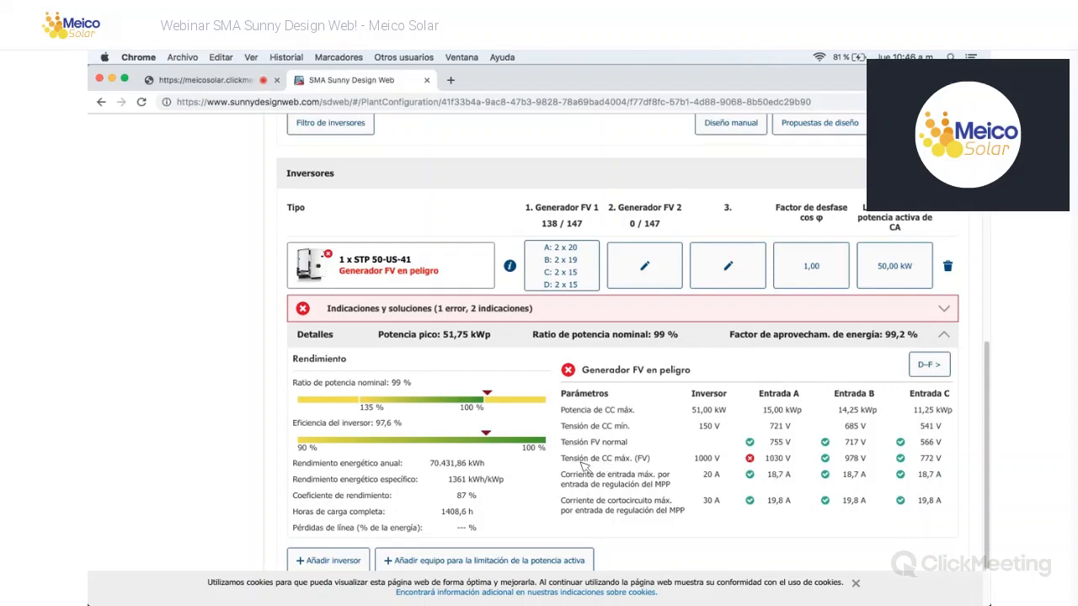
pyautogui.moveTo(562, 459); pyautogui.dragTo(704, 461)
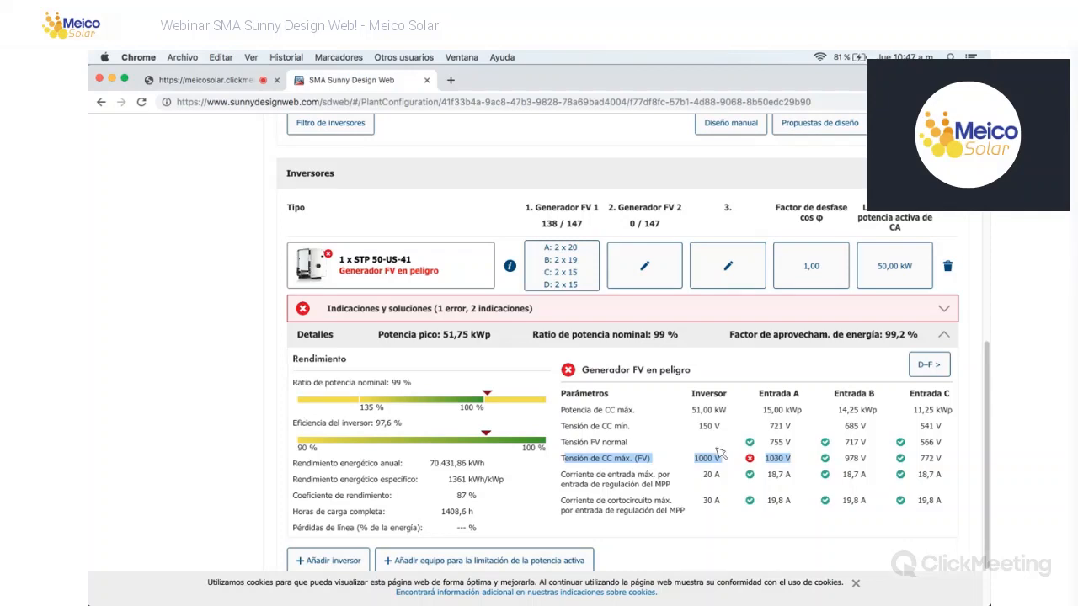
pyautogui.moveTo(720, 454)
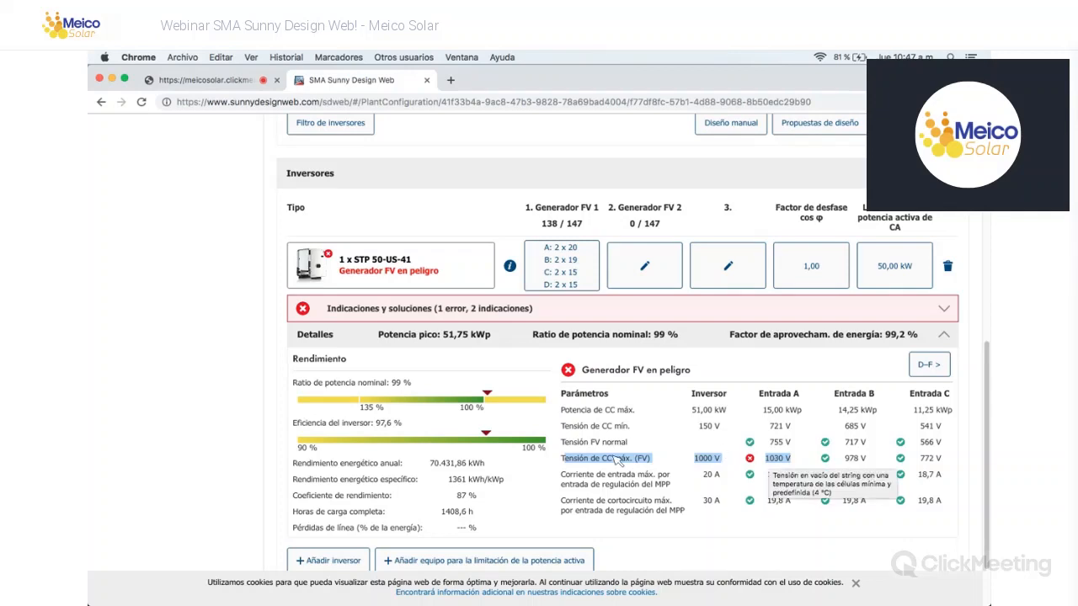
pyautogui.moveTo(566, 462); pyautogui.dragTo(658, 461)
pyautogui.moveTo(729, 462); pyautogui.dragTo(795, 464)
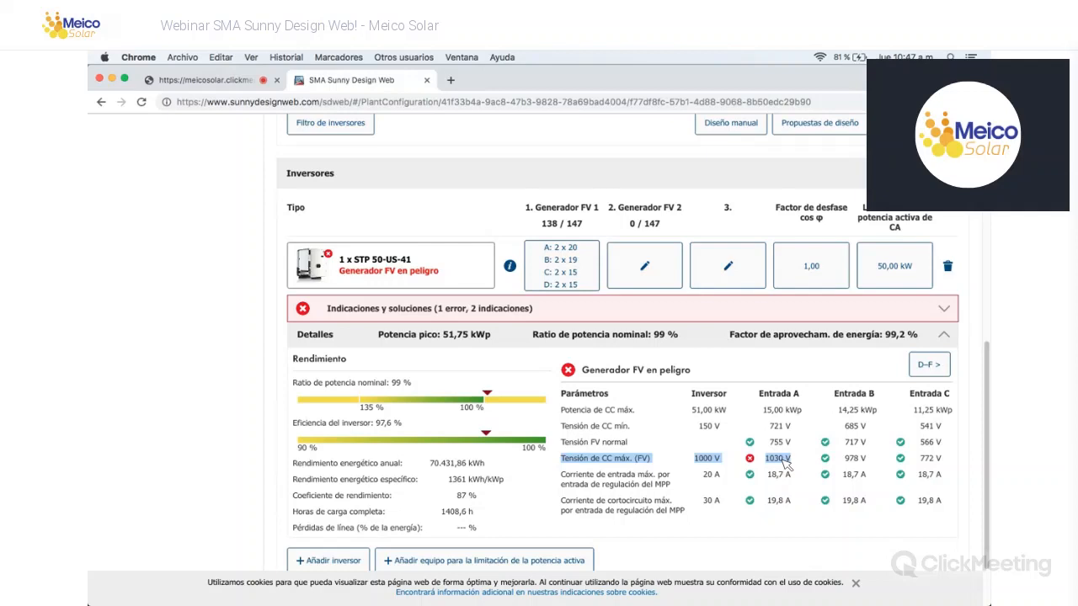
# Step: Return input A to 2 x 19 modules, giving 136 modules and 51,00 kWp
pyautogui.moveTo(783, 463)
pyautogui.click(575, 271)
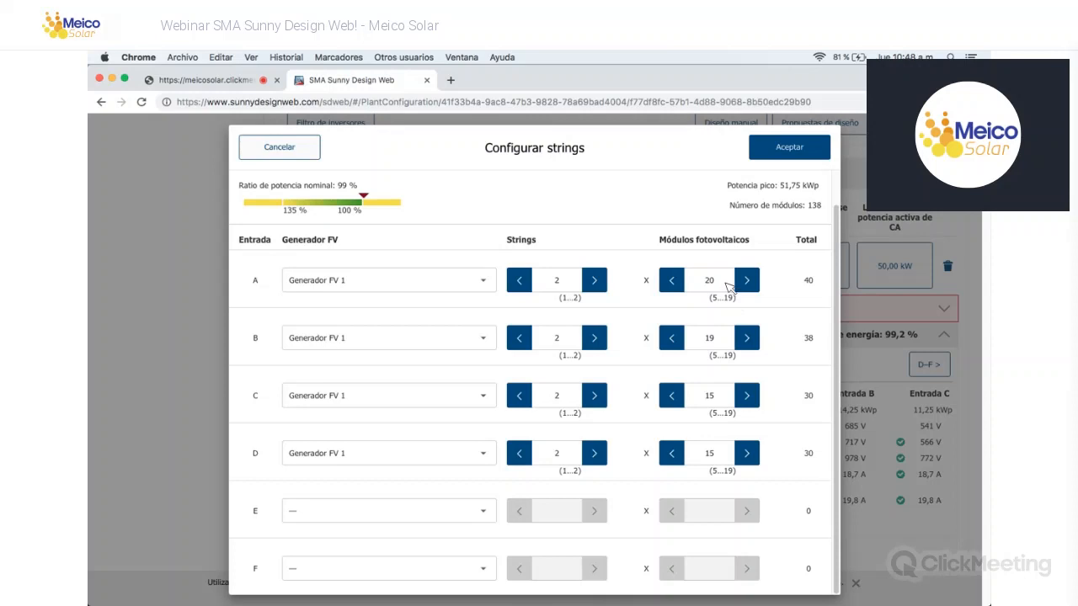
pyautogui.click(729, 287)
pyautogui.click(793, 398)
pyautogui.scroll(1, 283, 468)
pyautogui.scroll(-1, 268, 397)
# Step: Bring up the Generador FV choices for input E
pyautogui.click(483, 510)
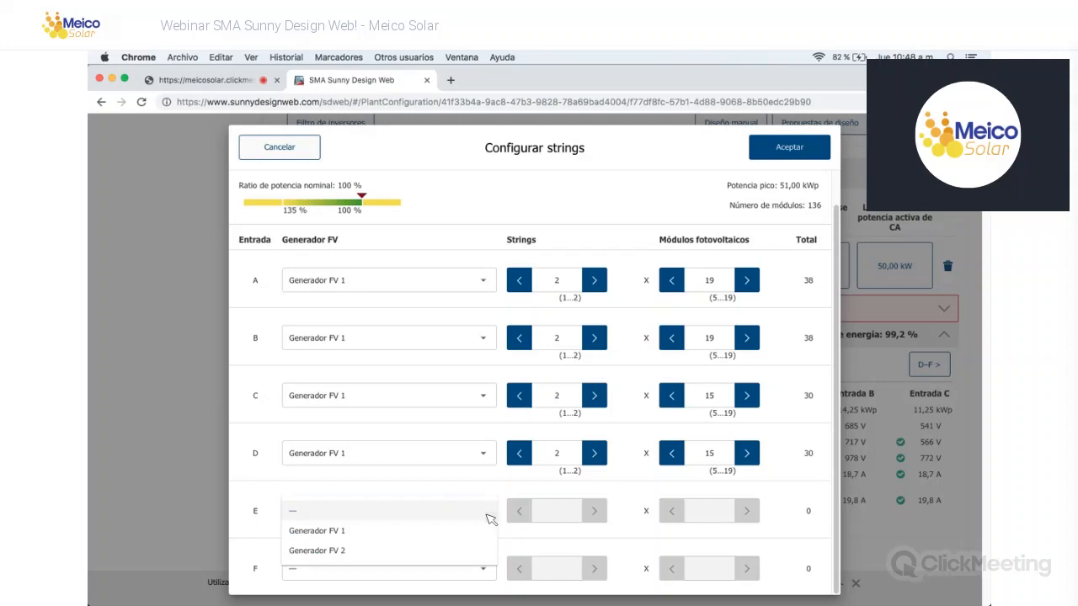
pyautogui.click(489, 518)
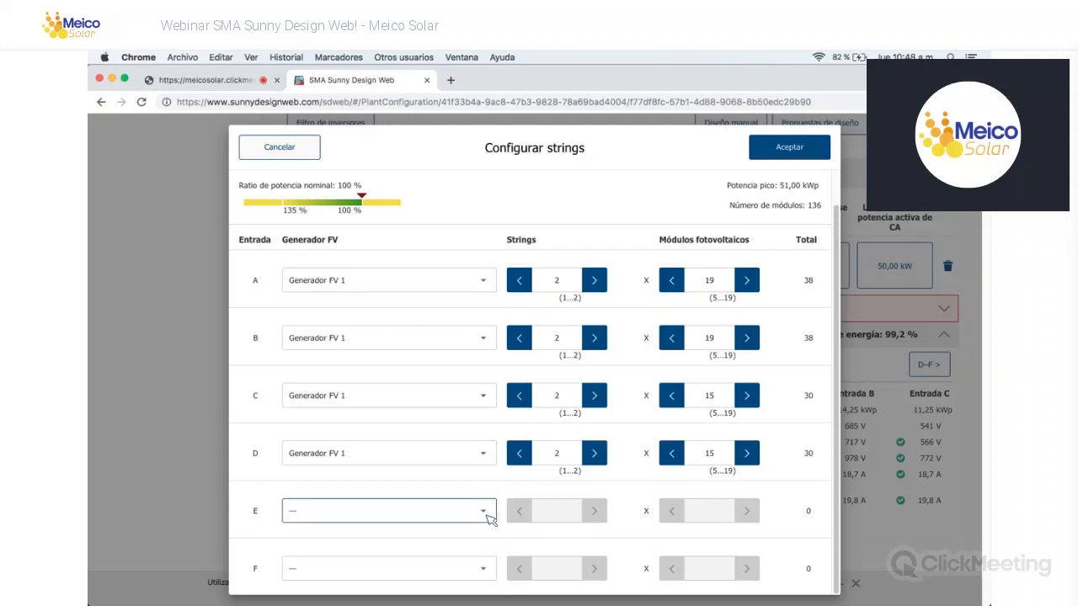
pyautogui.click(398, 518)
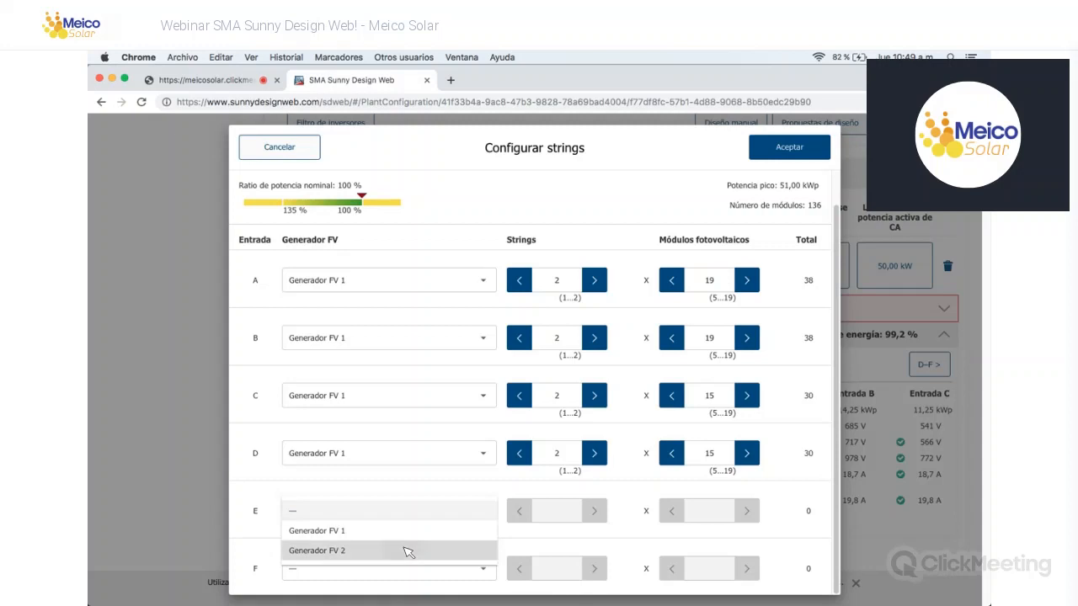
# Step: Assign input E to Generador FV 1 with 1 x 1 module, reaching 137 modules and 51,38 kWp
pyautogui.click(407, 551)
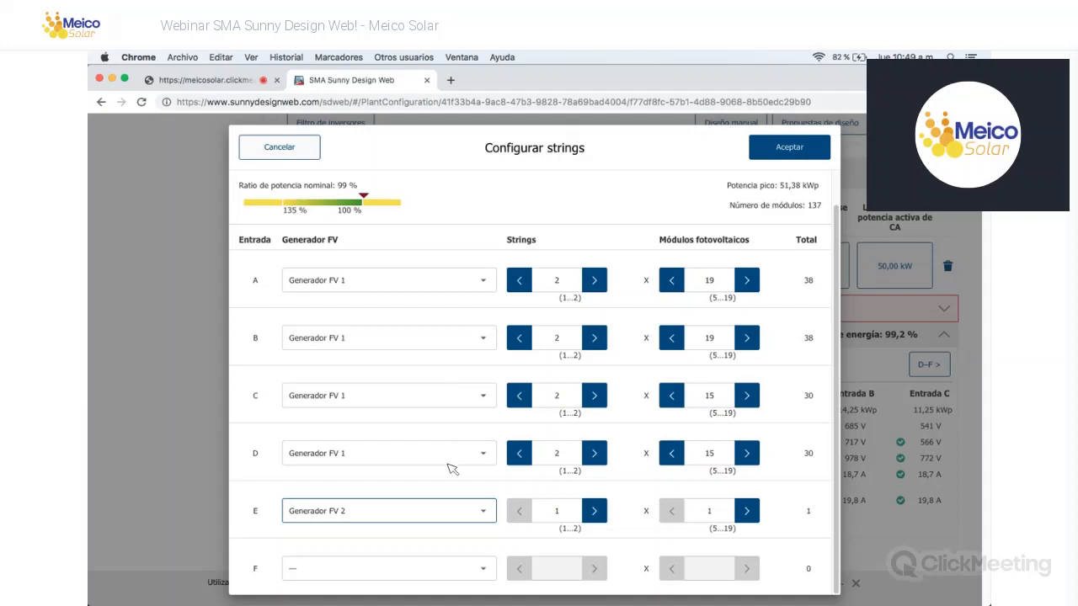
pyautogui.click(372, 462)
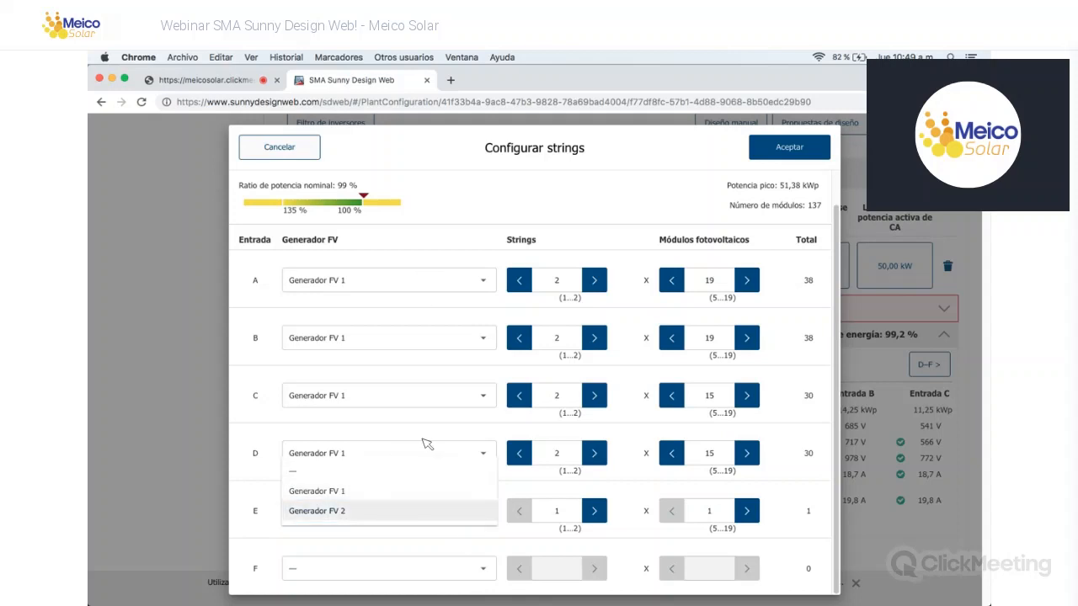
pyautogui.click(462, 491)
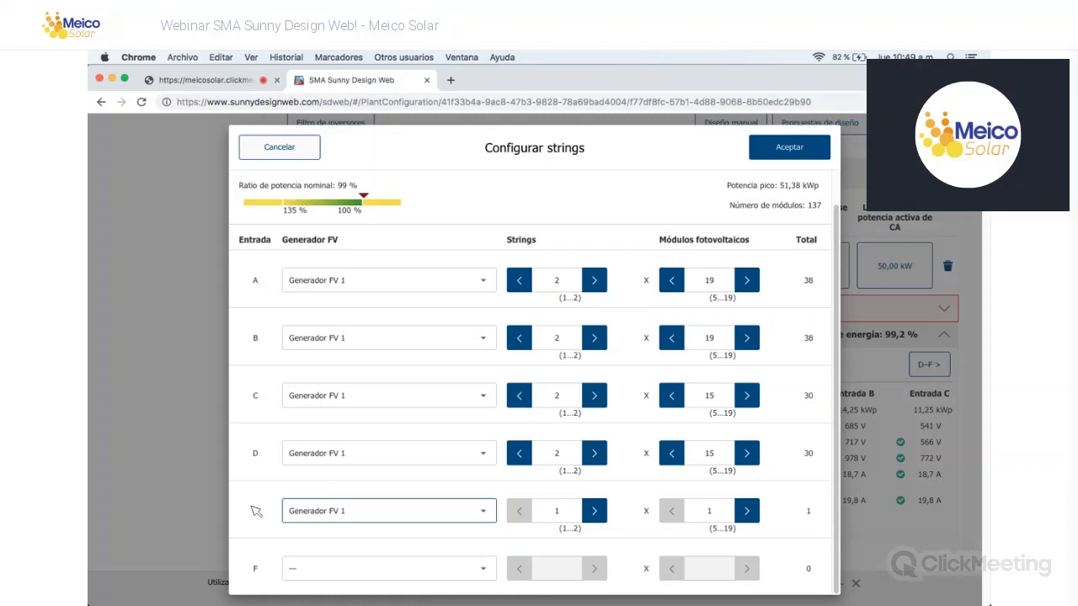
pyautogui.click(287, 510)
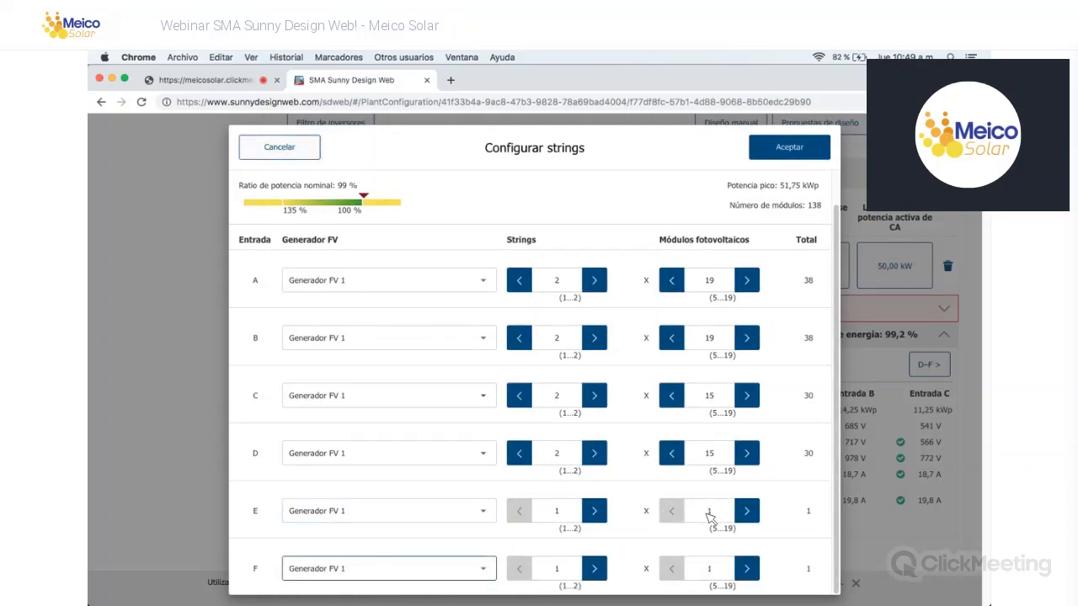
# Step: Set inputs E, F, A and B to 15 modules per string
pyautogui.click(709, 512)
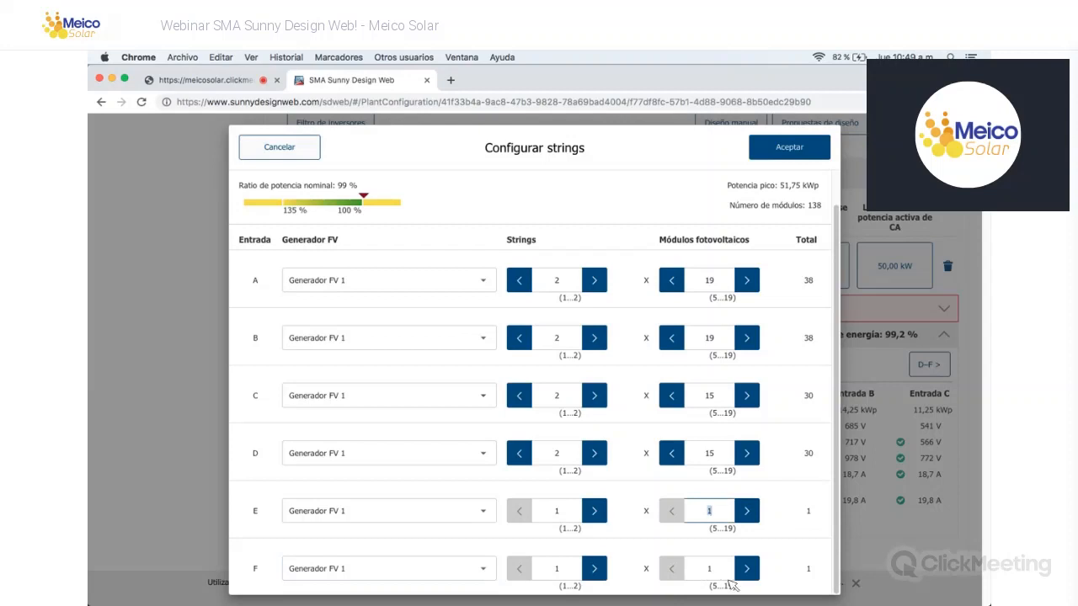
pyautogui.write('15')
pyautogui.press('Tab')
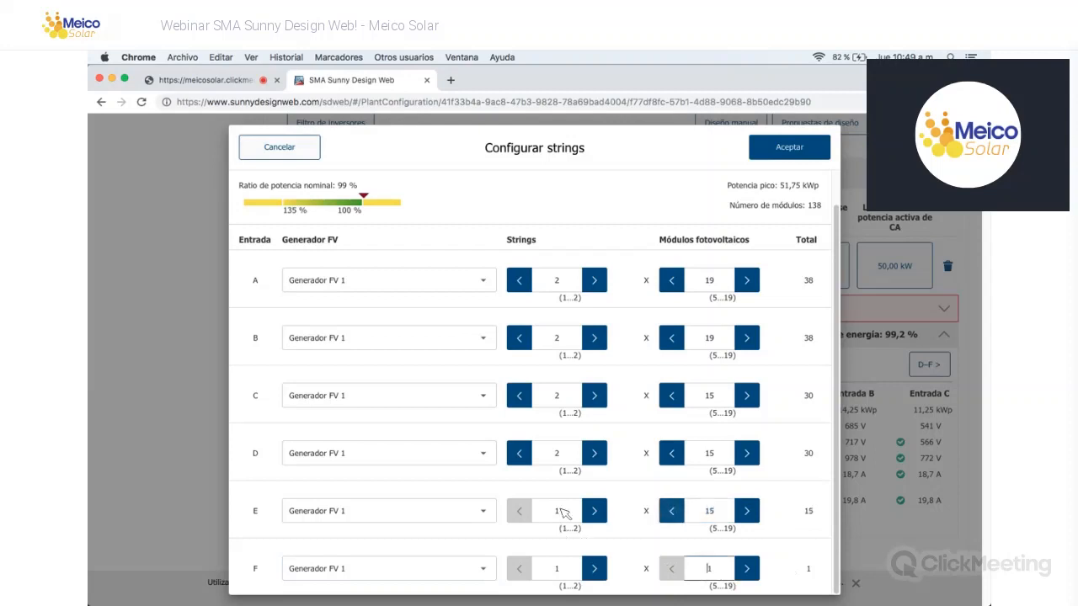
pyautogui.write('15')
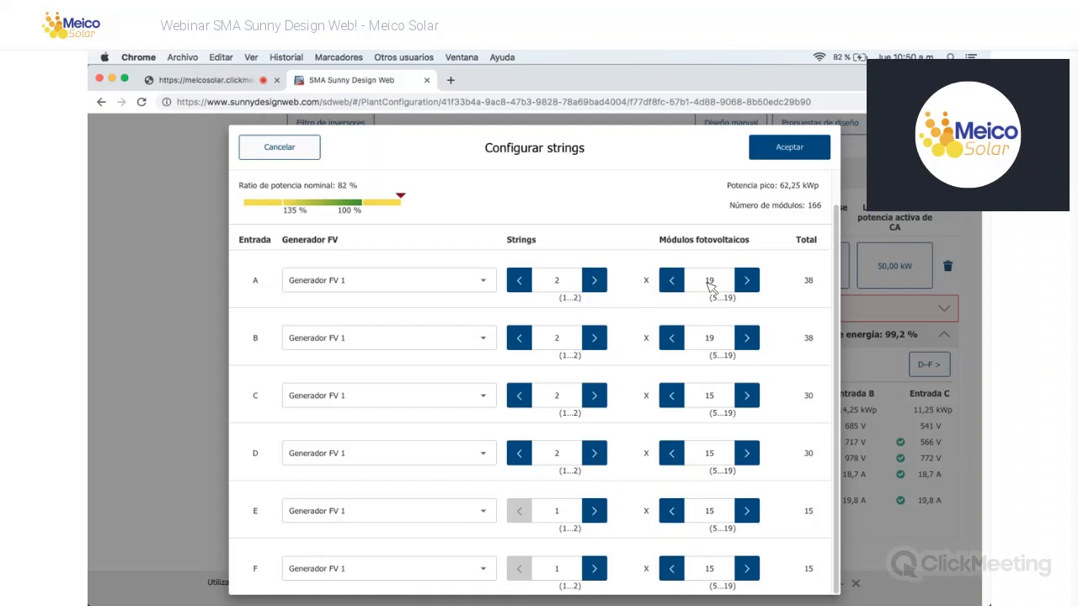
pyautogui.moveTo(708, 283); pyautogui.dragTo(723, 299)
pyautogui.write('5')
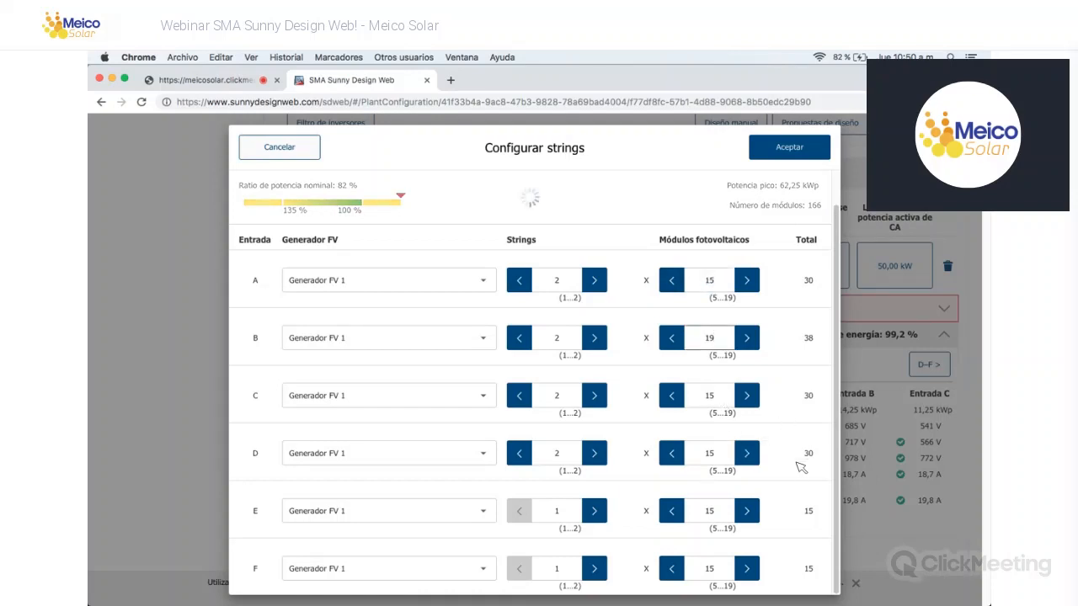
pyautogui.write('15')
pyautogui.press('Tab')
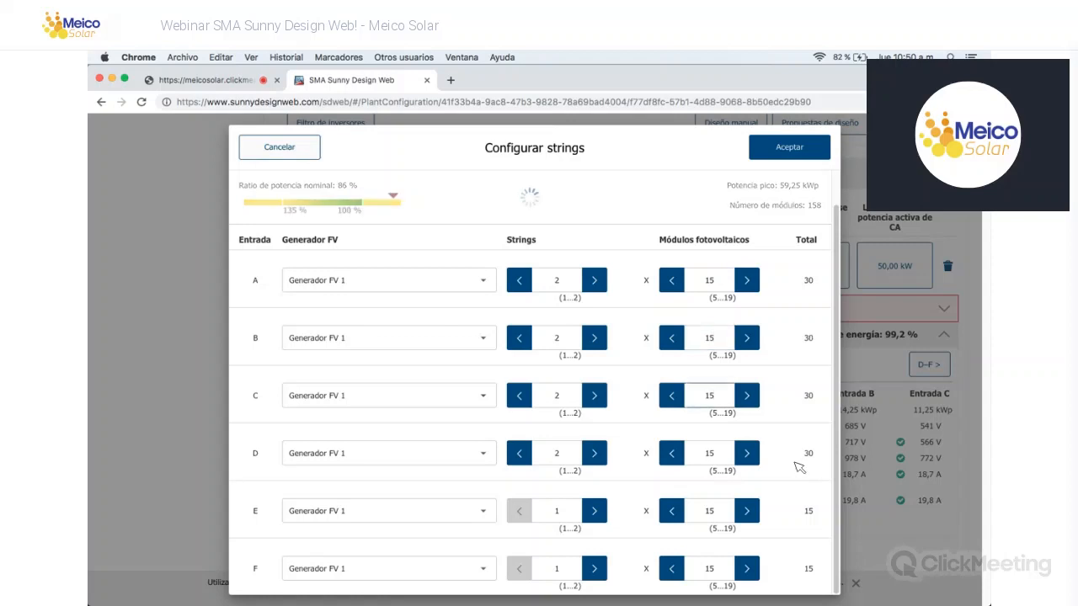
pyautogui.press('Tab')
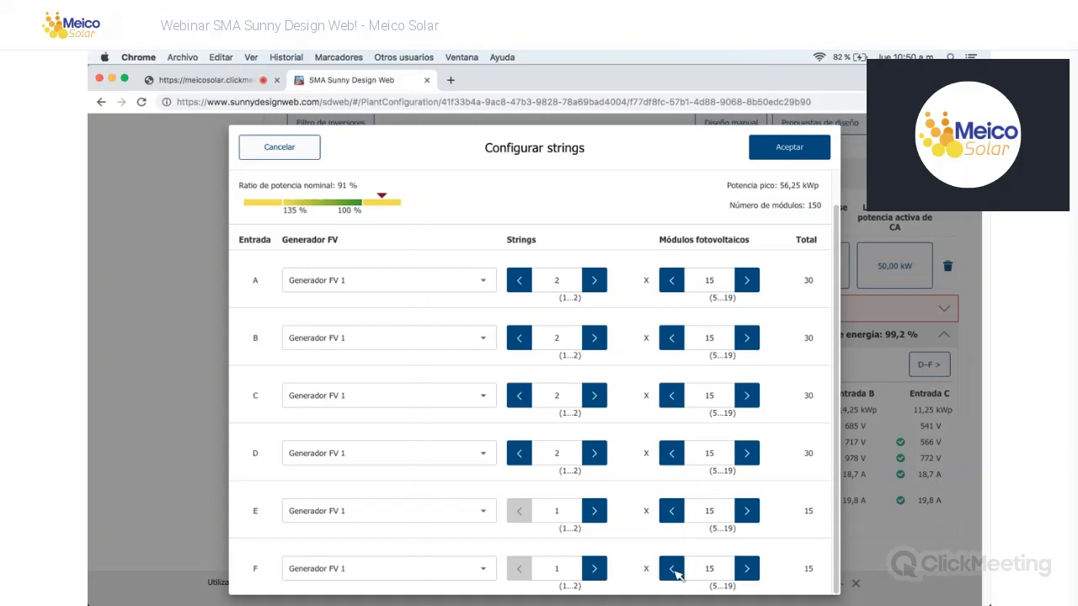
# Step: Lower input E to 13 and input F to 14 modules, reaching 147/147
pyautogui.click(672, 511)
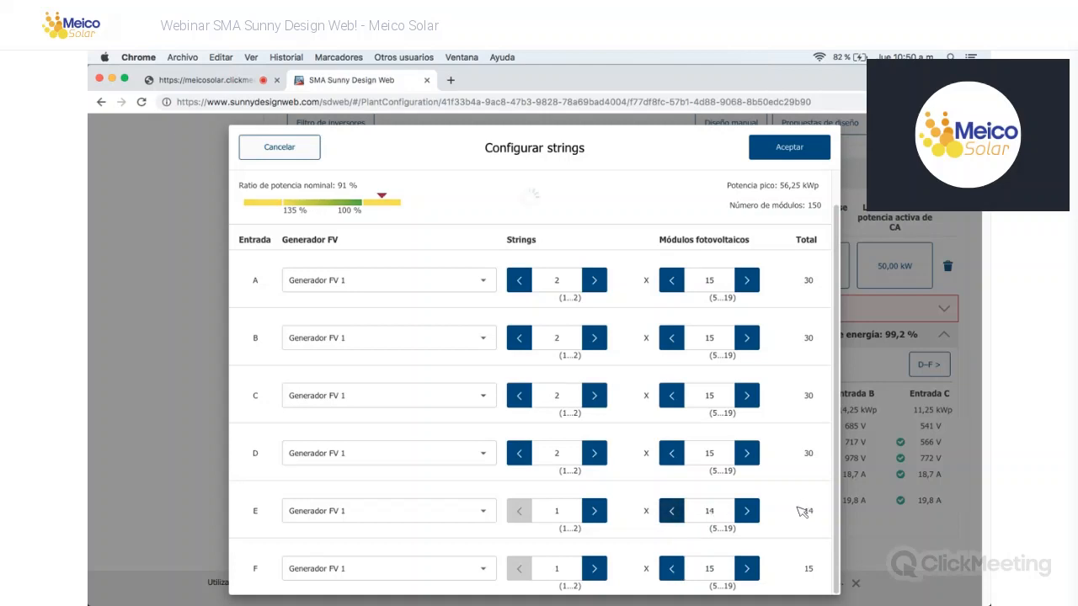
pyautogui.click(672, 568)
pyautogui.click(672, 511)
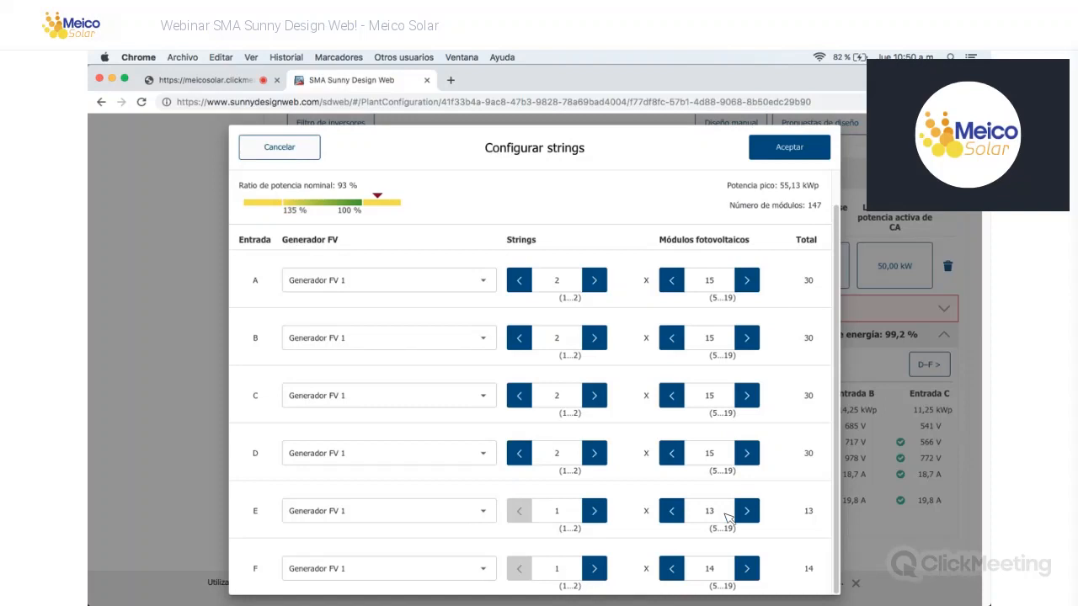
pyautogui.click(722, 577)
pyautogui.click(722, 521)
pyautogui.press('Tab')
# Step: Accept the string layout, giving 55,13 kWp, 93 % ratio and 74.372,10 kWh yearly yield
pyautogui.click(800, 149)
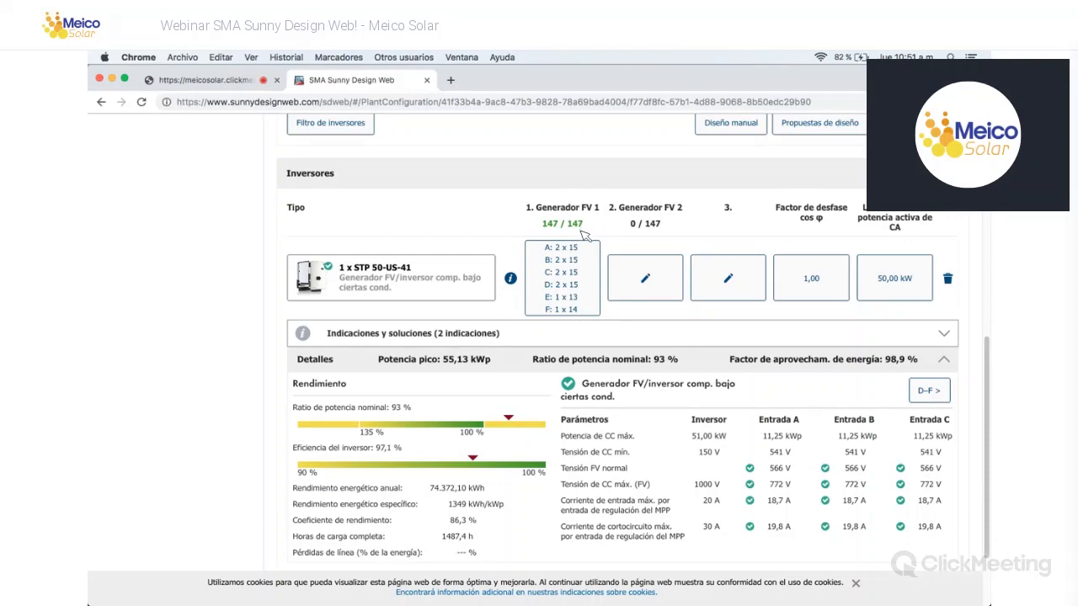
# Step: Switch to the ClickMeeting webinar and read the attendee chat about east and west strings on one MPPT
pyautogui.click(227, 84)
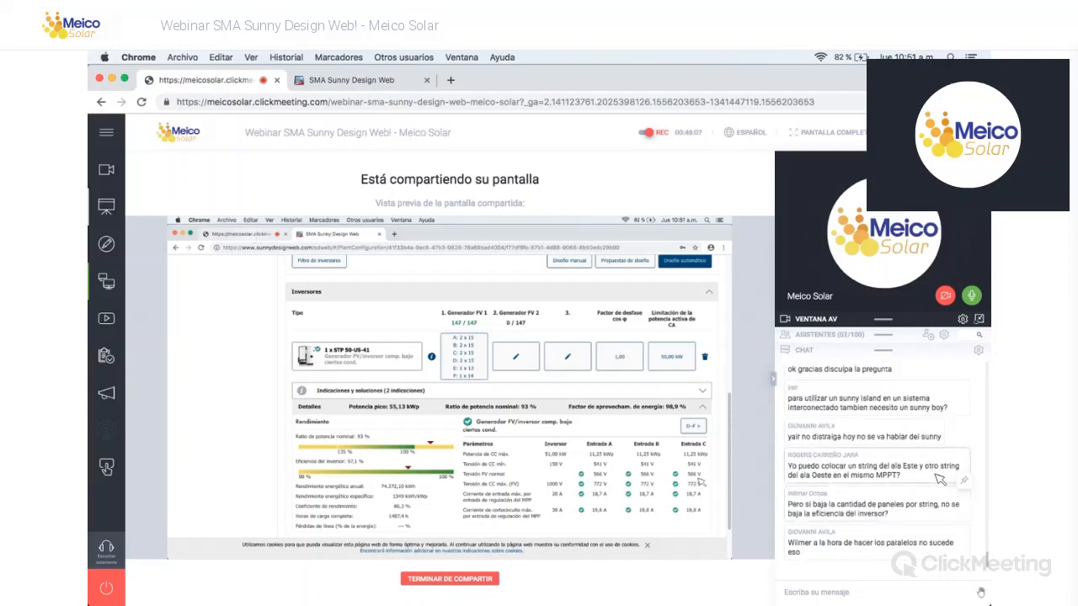
pyautogui.scroll(2, 939, 479)
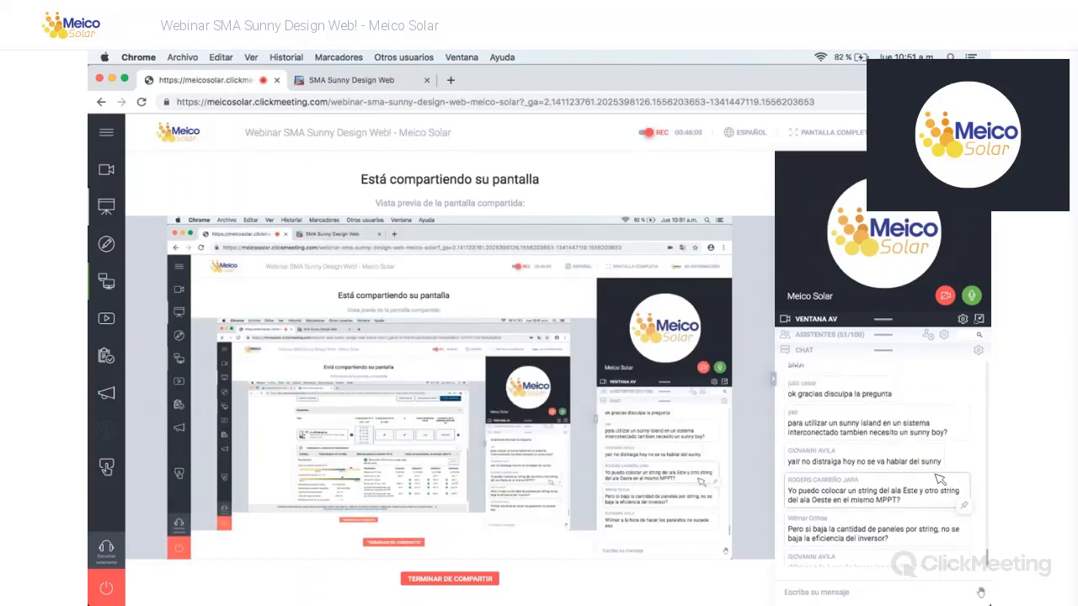
pyautogui.scroll(5, 939, 479)
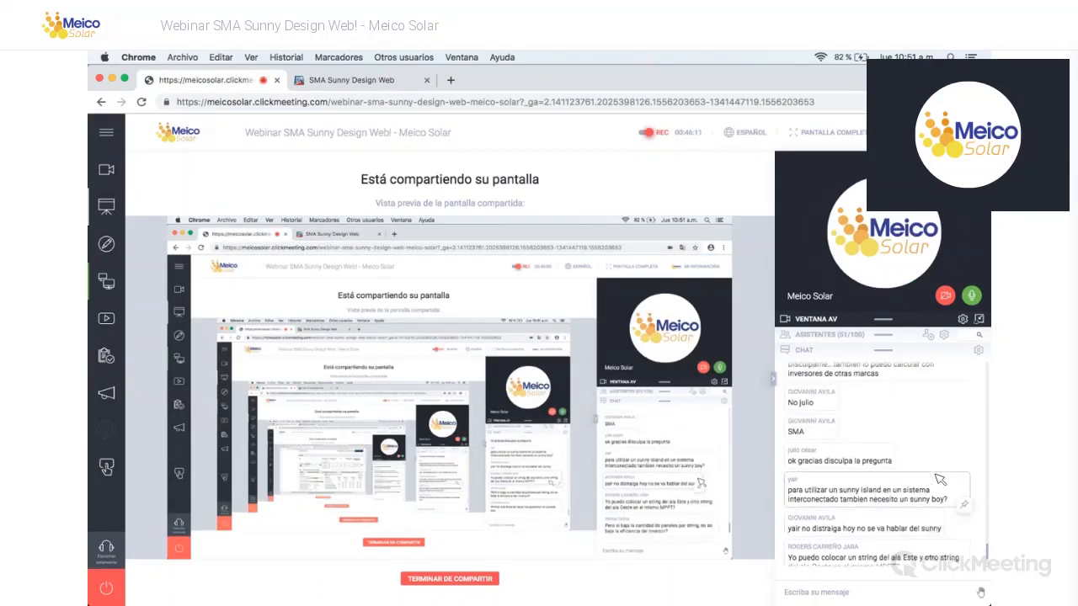
pyautogui.scroll(-6, 939, 479)
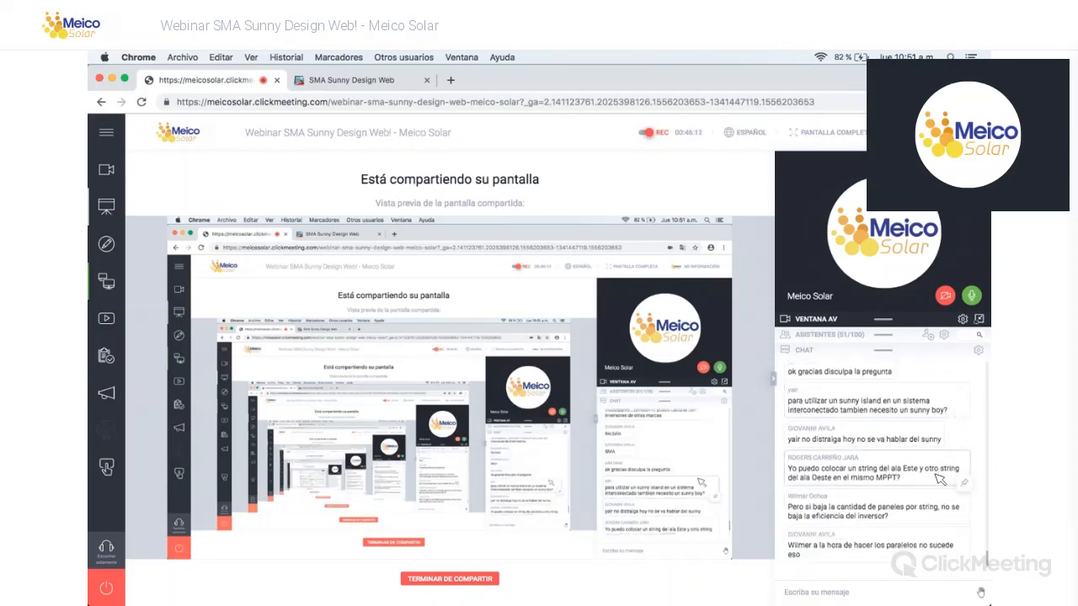
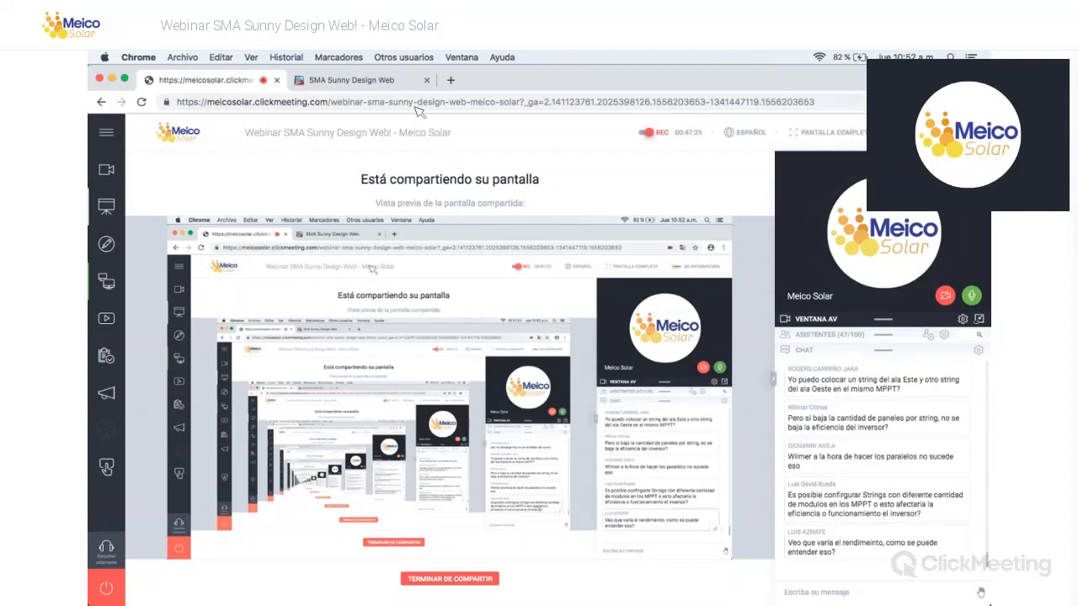
# Step: Return to the Sunny Design Web tab showing the inverter string configuration
pyautogui.click(352, 80)
# Step: Review the first inverter's strings (A–D 2×15, E 1×13, F 1×14), trying two strings on input E
pyautogui.click(562, 279)
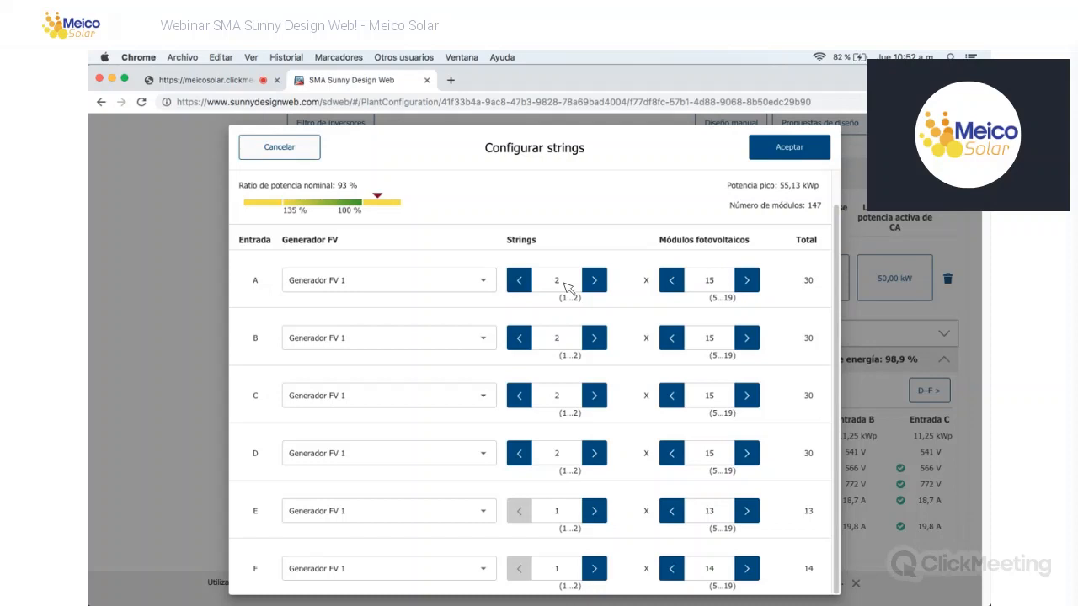
pyautogui.click(739, 300)
pyautogui.click(638, 288)
pyautogui.click(596, 511)
# Step: Accept the first inverter's string layout unchanged
pyautogui.click(793, 143)
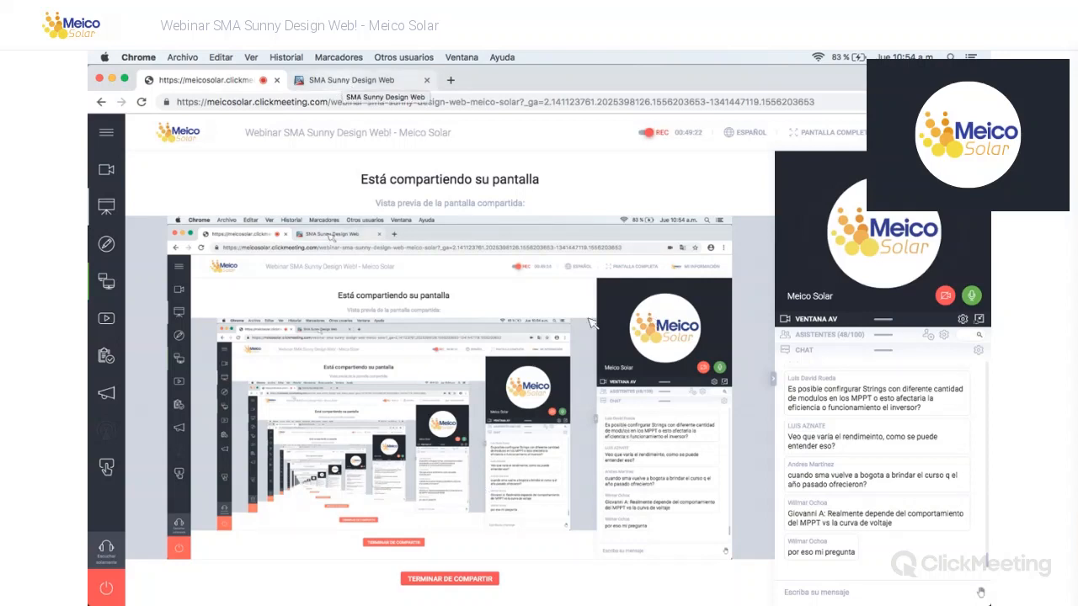
# Step: Go back to the Sunny Design Web tab with the inverter performance details
pyautogui.click(351, 80)
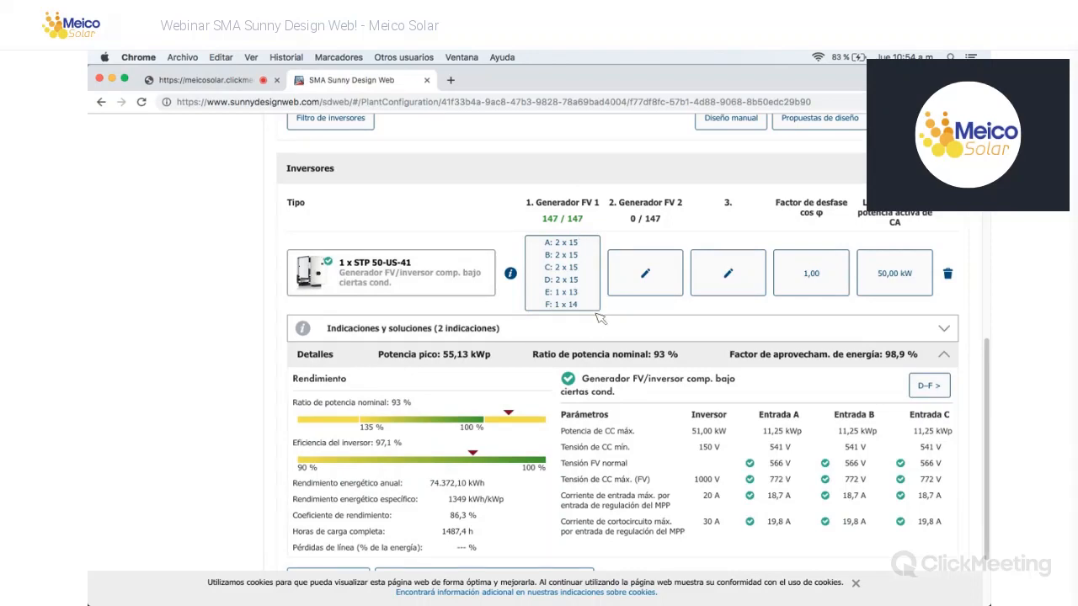
# Step: Add a second STP 50-US-41 and review its 2×19, 2×19, 2×15, 2×15 layout at 51,00 kWp
pyautogui.scroll(-1, 588, 519)
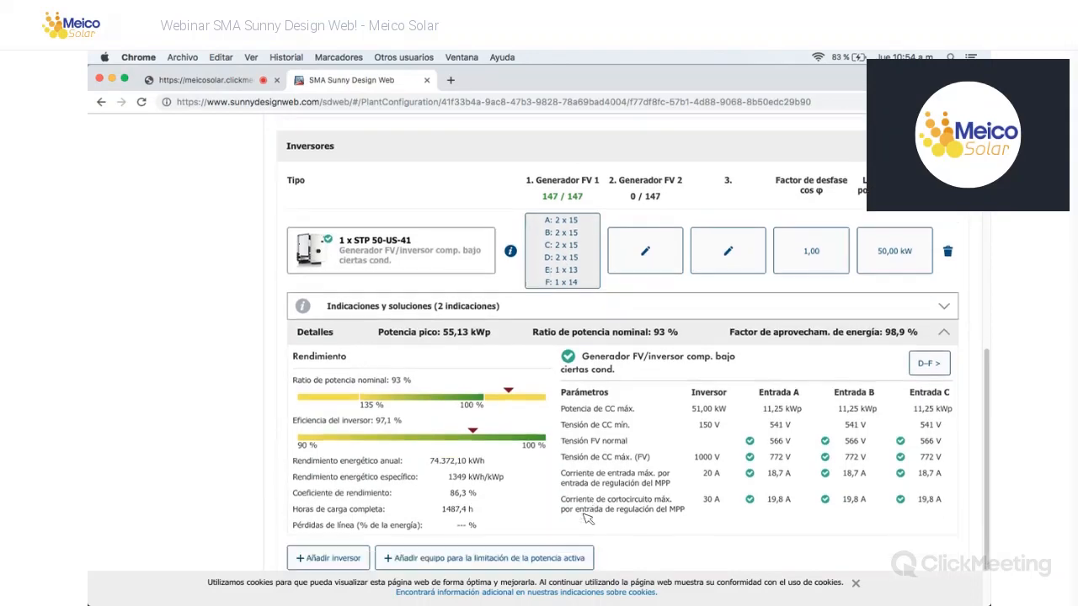
pyautogui.scroll(-3, 352, 495)
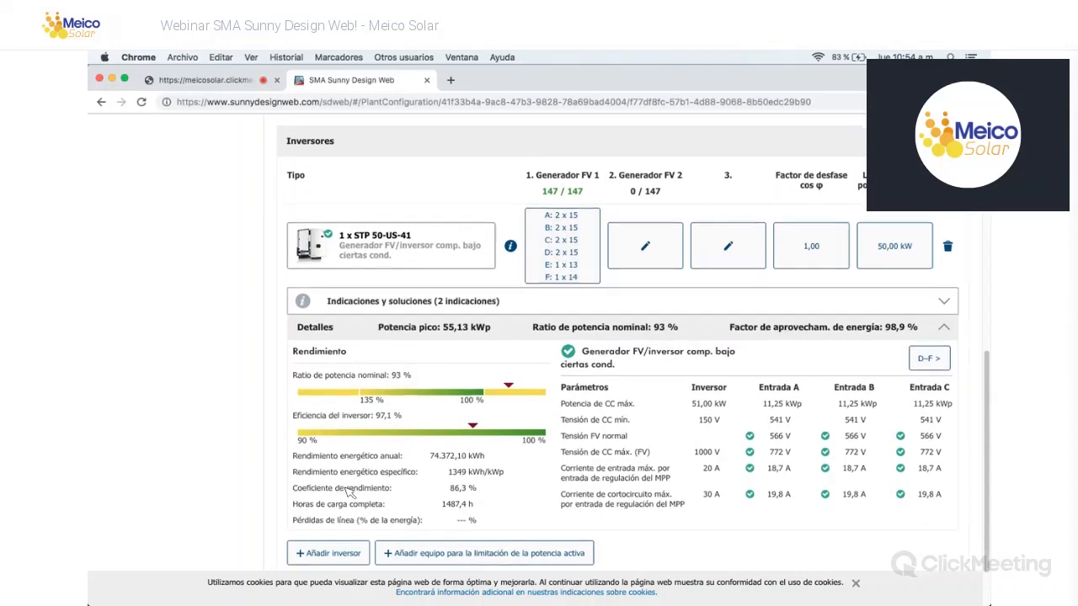
pyautogui.click(328, 486)
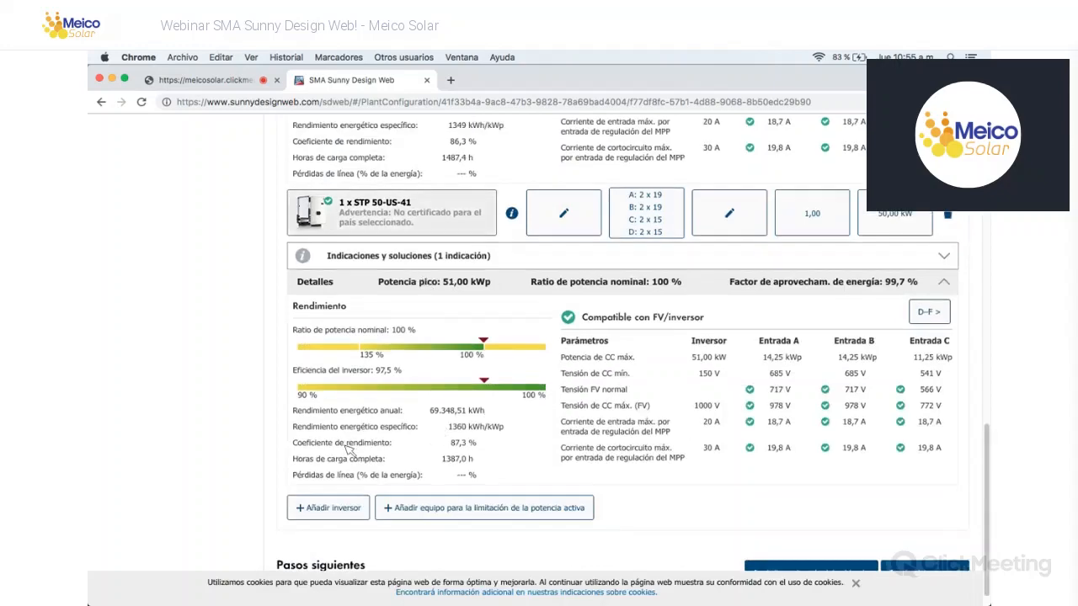
pyautogui.scroll(3, 350, 450)
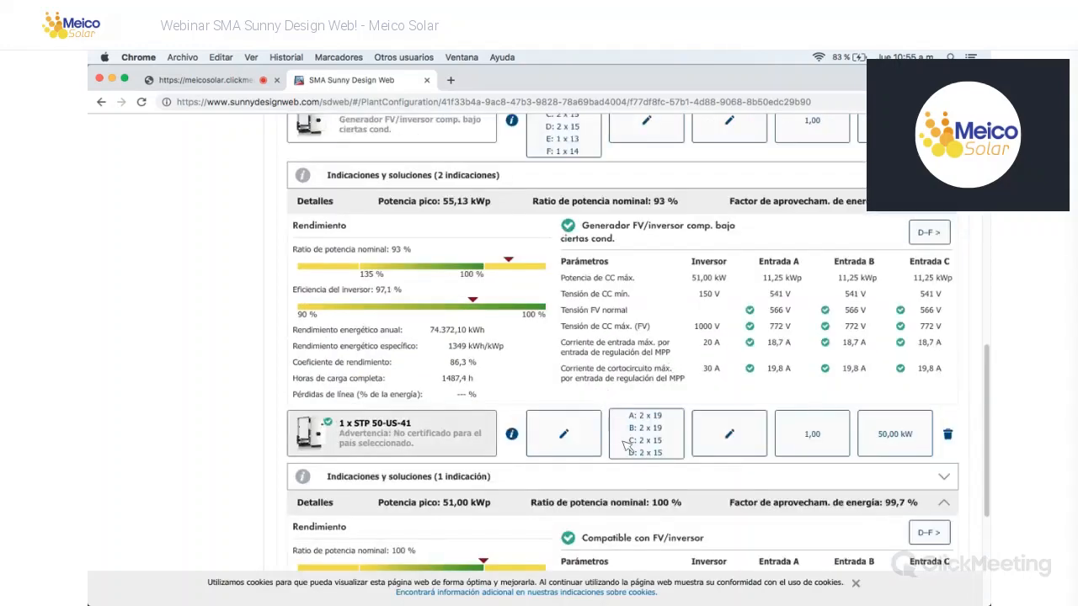
pyautogui.scroll(-2, 630, 288)
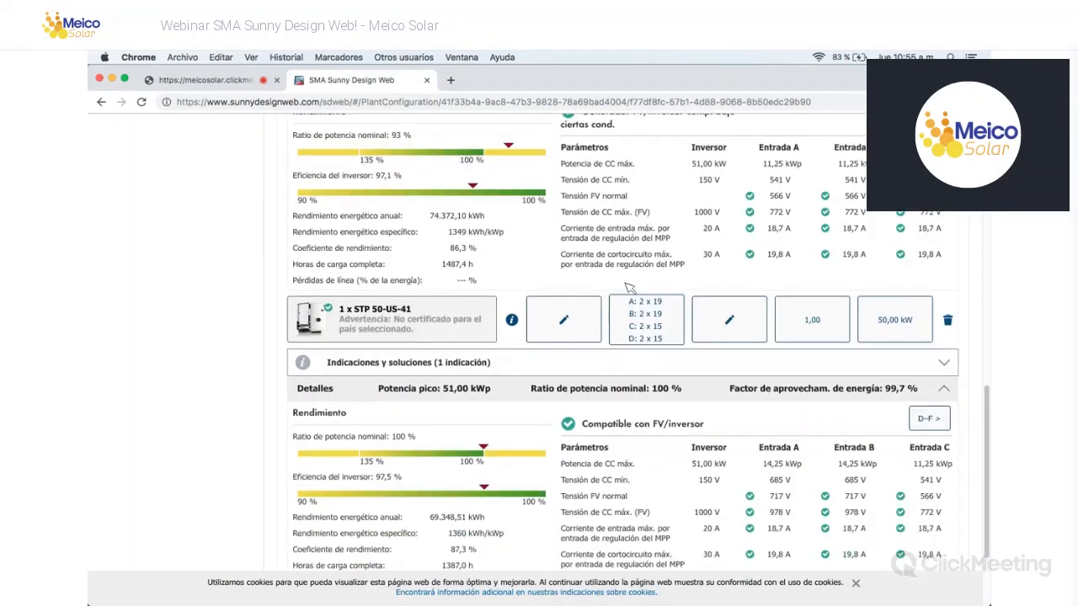
pyautogui.scroll(-1, 627, 288)
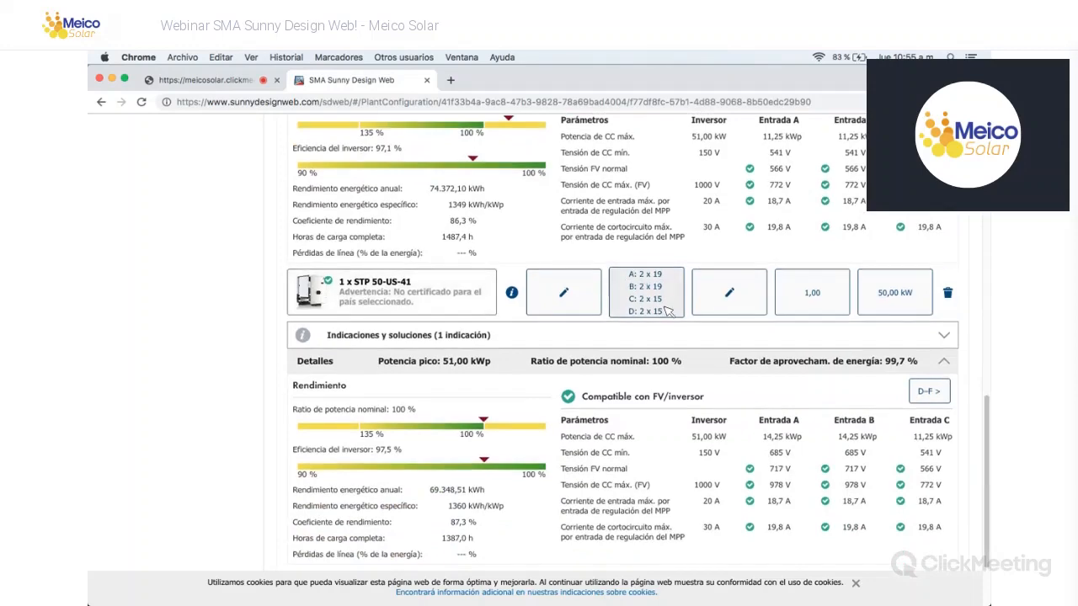
pyautogui.scroll(1, 668, 311)
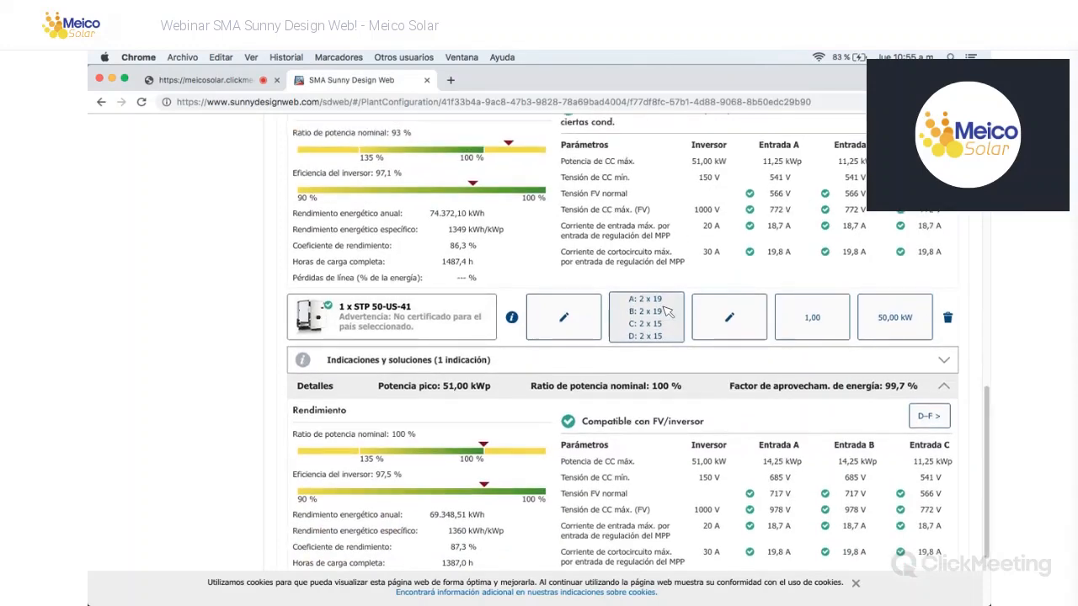
pyautogui.scroll(5, 667, 311)
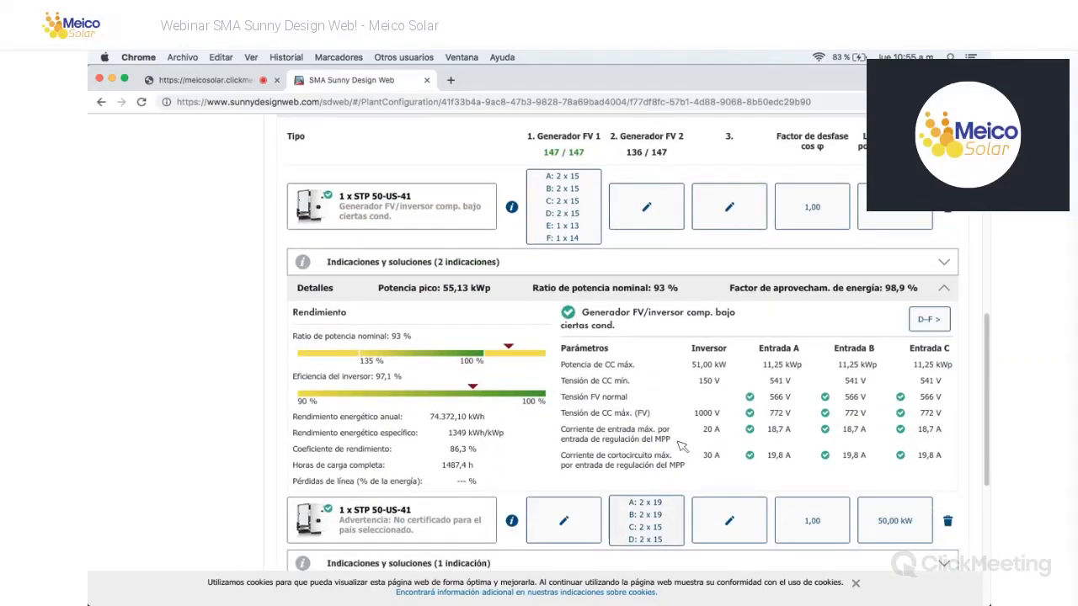
# Step: Assign the second inverter's inputs E and F to Generador FV 2 with 10 and 12 modules
pyautogui.click(655, 518)
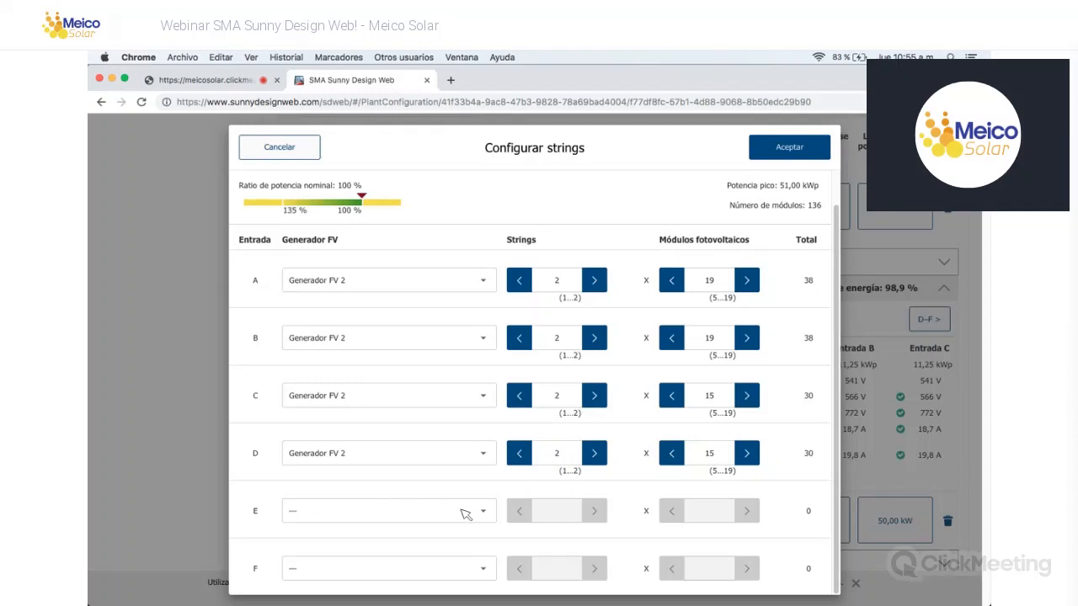
pyautogui.click(392, 513)
pyautogui.click(354, 531)
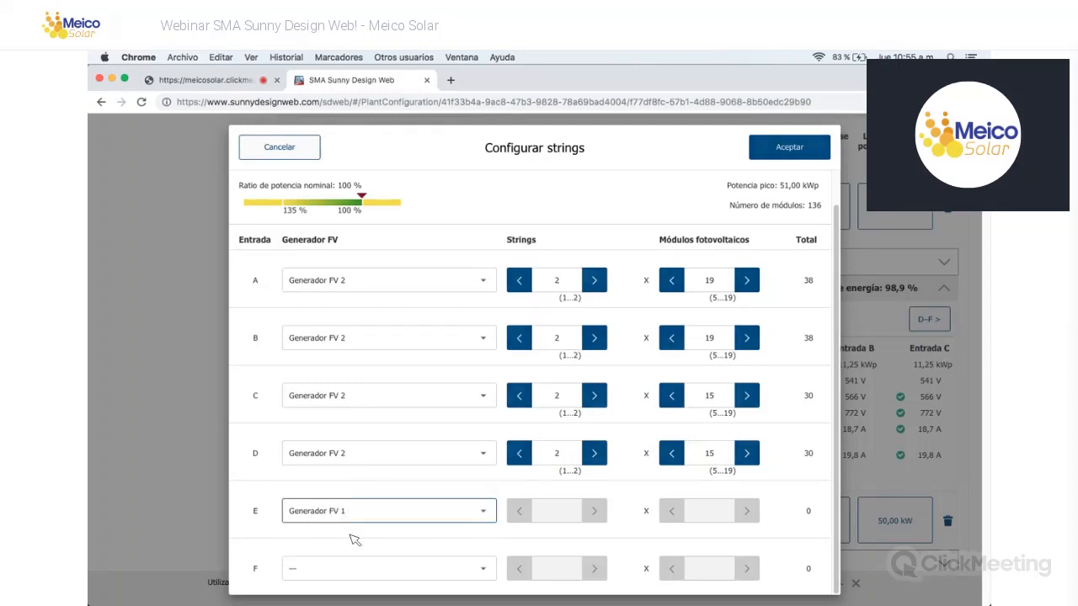
pyautogui.click(387, 511)
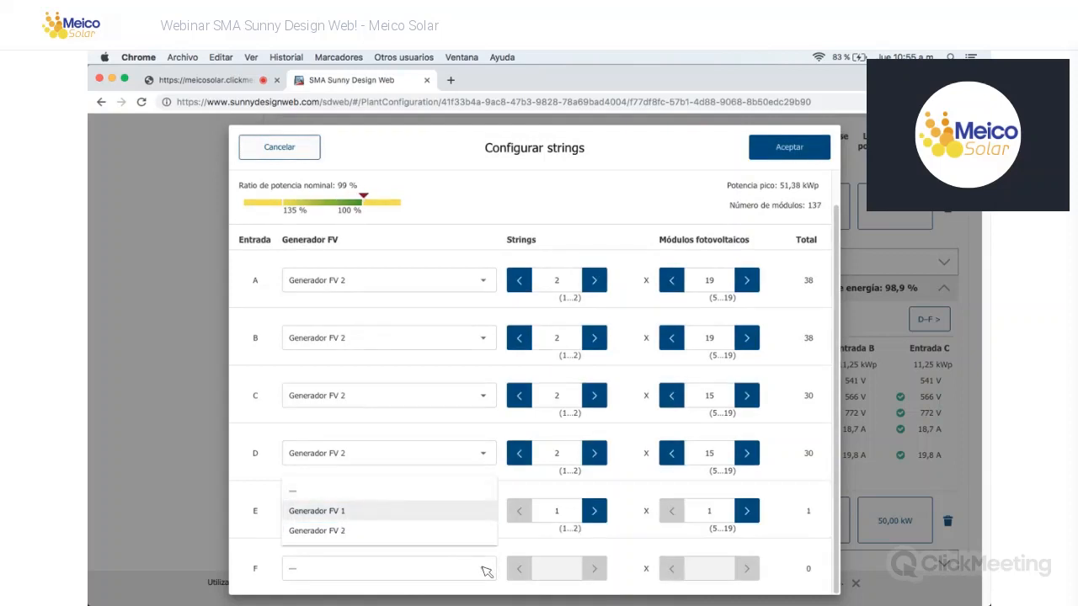
pyautogui.click(370, 531)
pyautogui.click(387, 577)
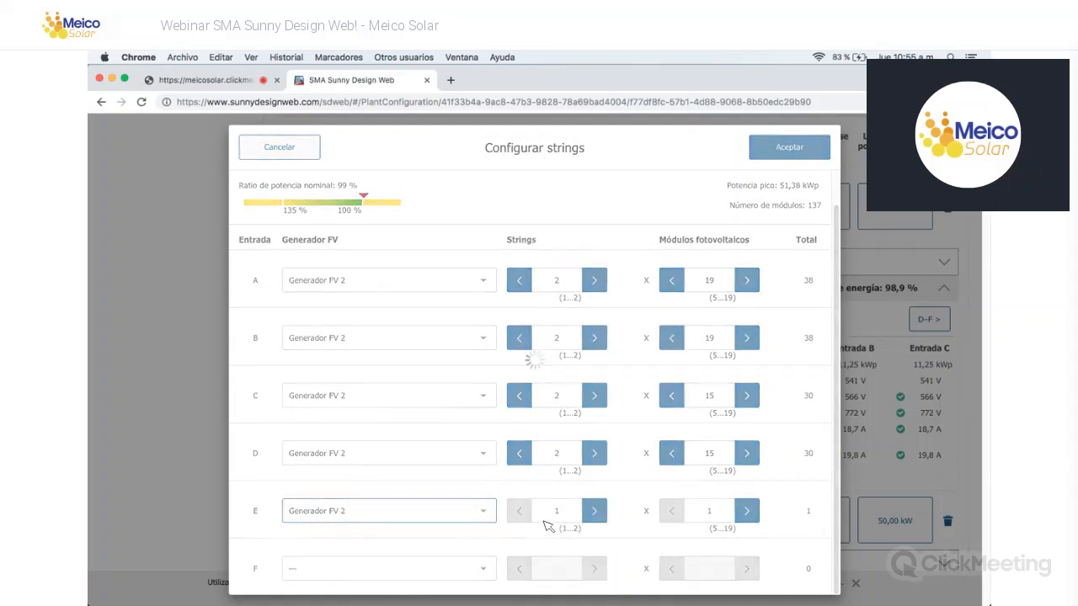
pyautogui.press('Down')
pyautogui.press('Down')
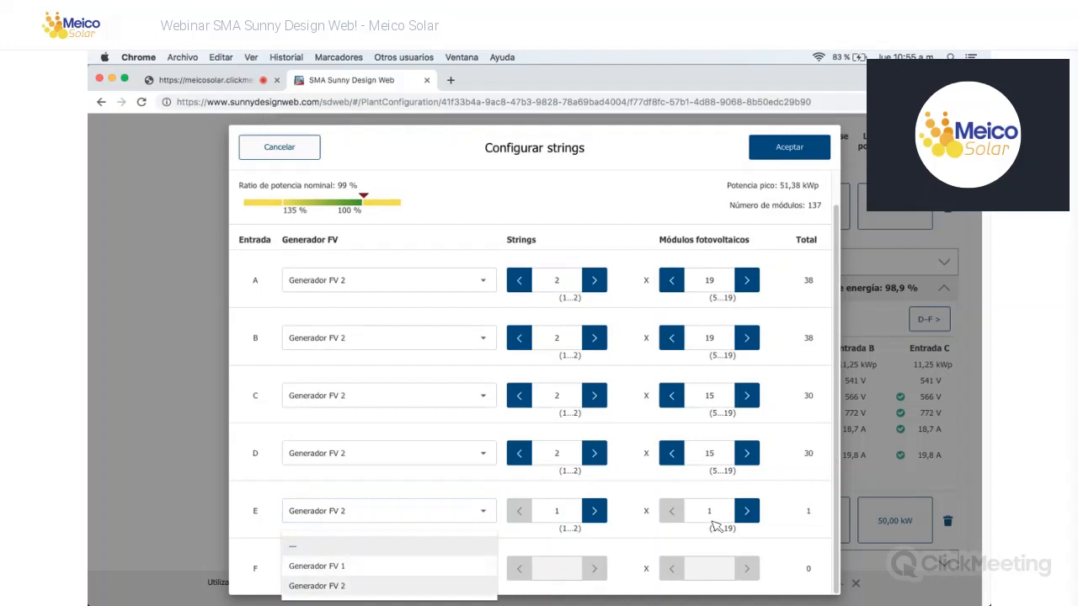
pyautogui.press('Return')
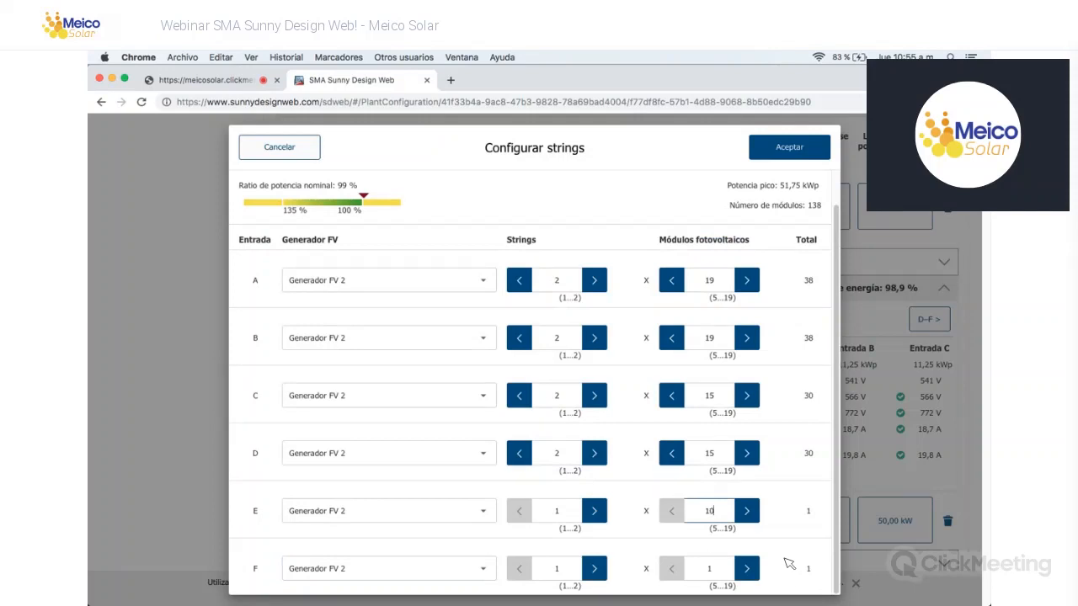
pyautogui.press('Tab')
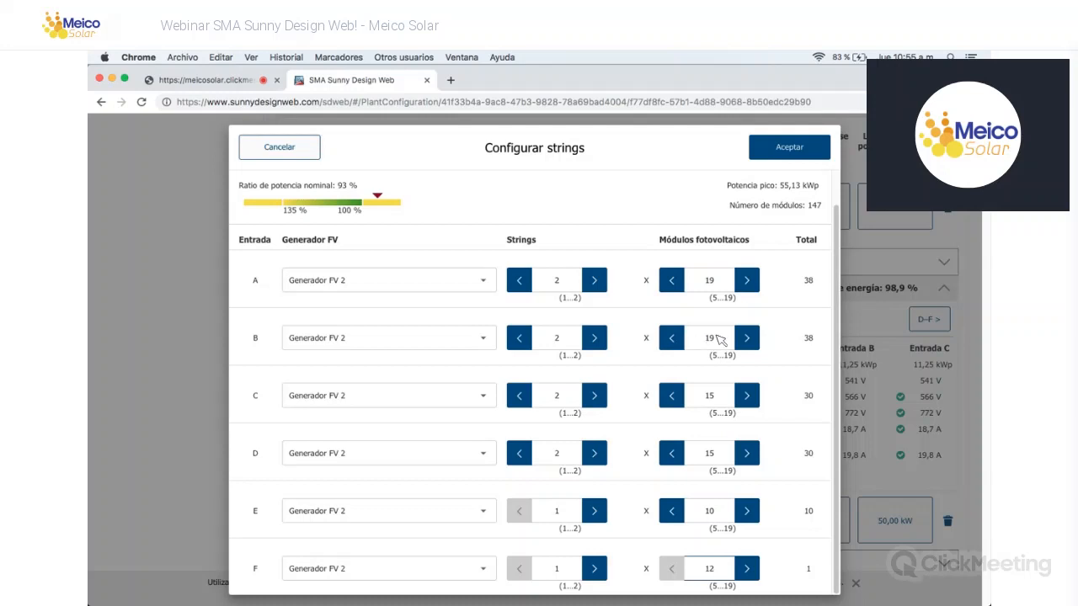
# Step: Set the second inverter's strings to A 2×18, B 2×14, E 1×14, F 1×12 and accept
pyautogui.click(716, 338)
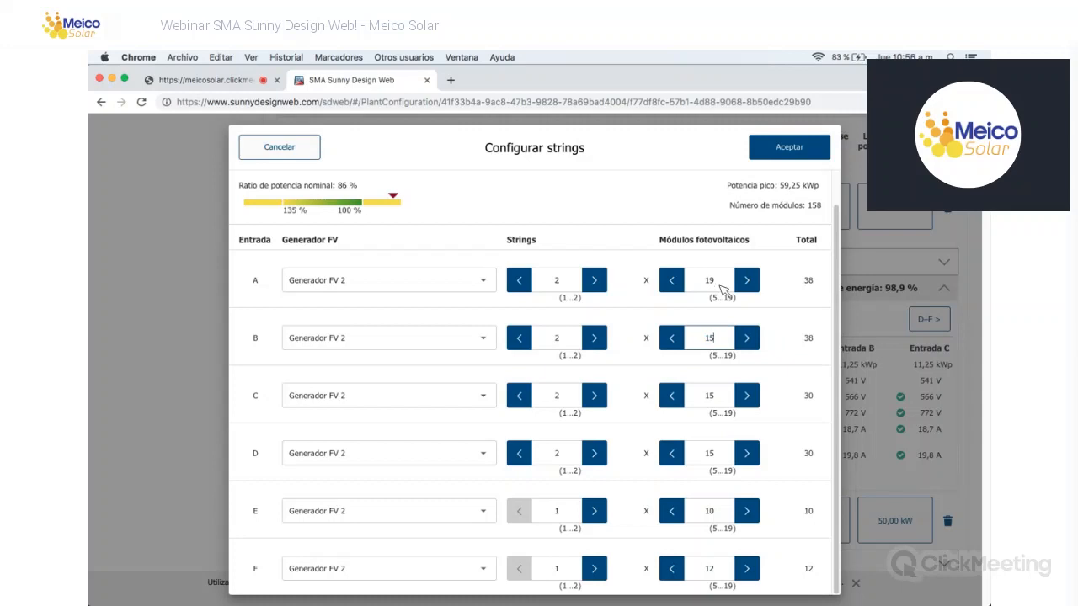
pyautogui.click(720, 284)
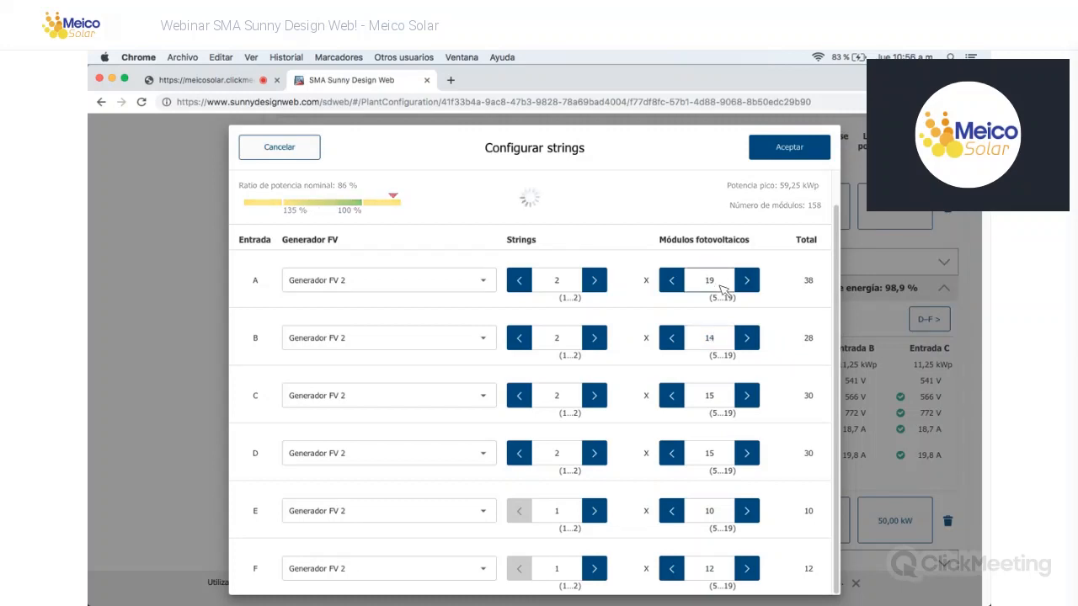
pyautogui.write('13')
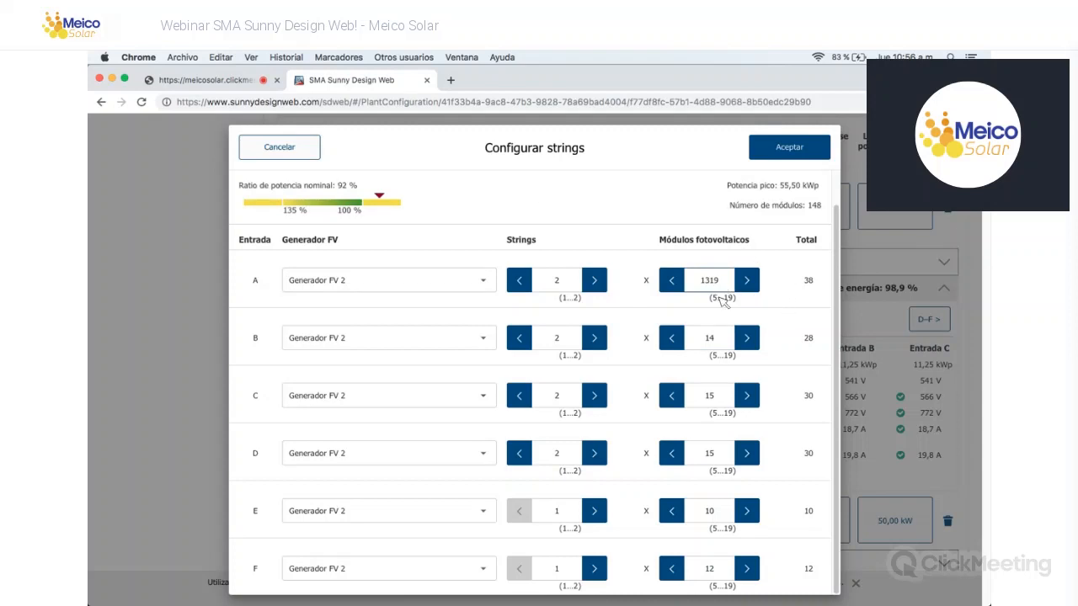
pyautogui.press('Delete')
pyautogui.press('Delete')
pyautogui.click(747, 281)
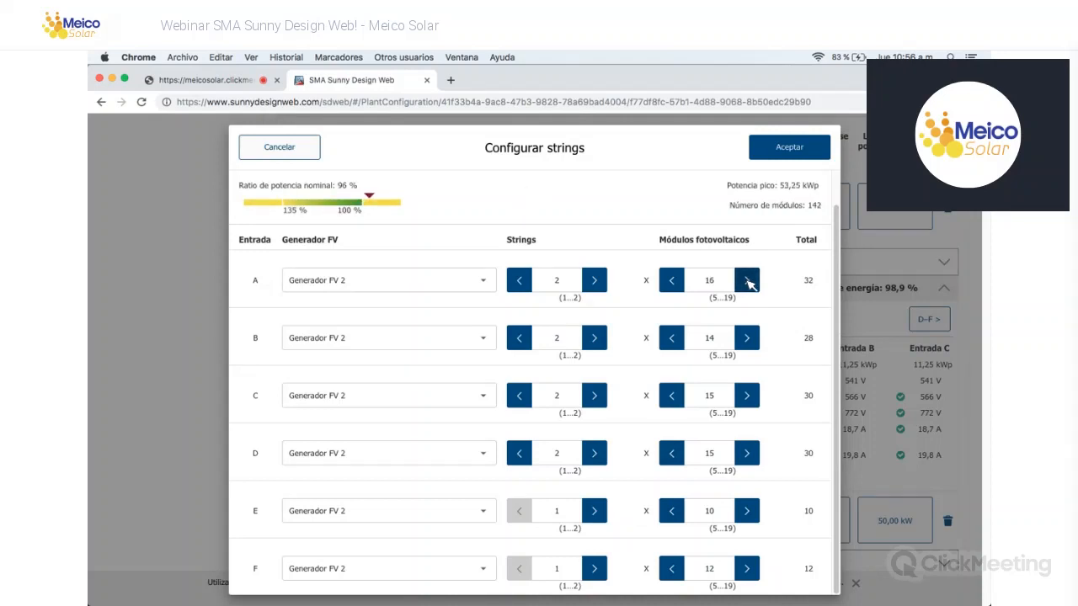
pyautogui.click(747, 281)
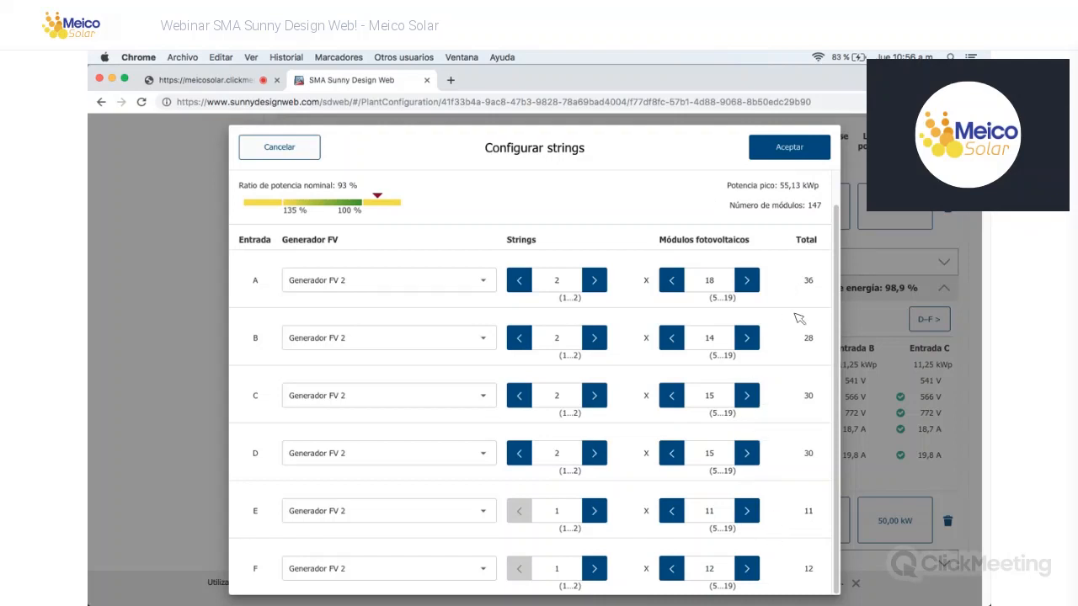
pyautogui.click(747, 511)
pyautogui.click(747, 511)
pyautogui.click(789, 147)
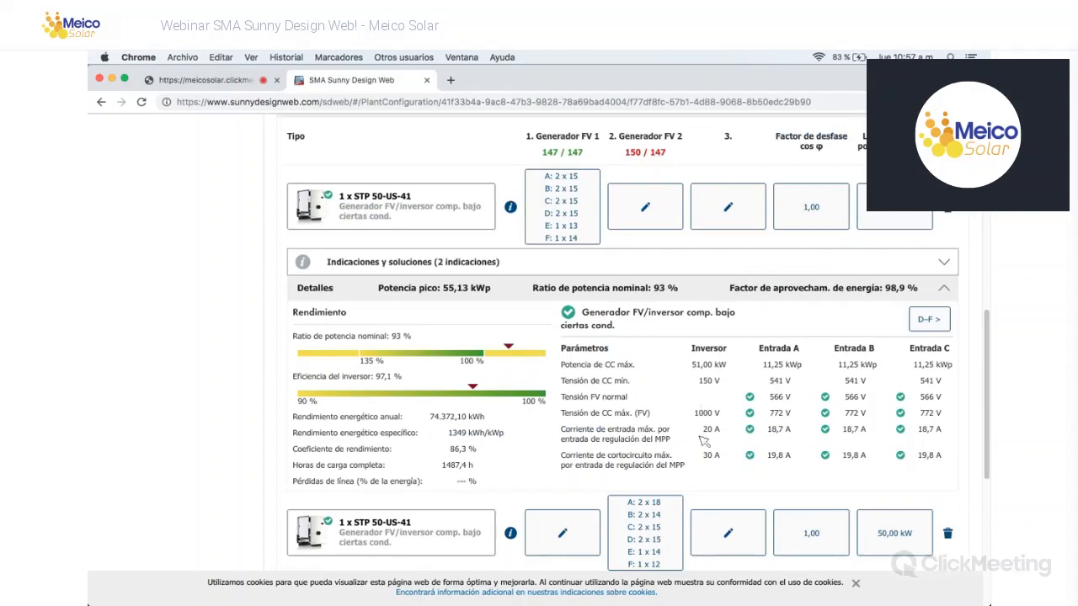
# Step: Set the generator to 150 modules at 56,25 kWp and dismiss the cookie notice
pyautogui.scroll(1, 455, 417)
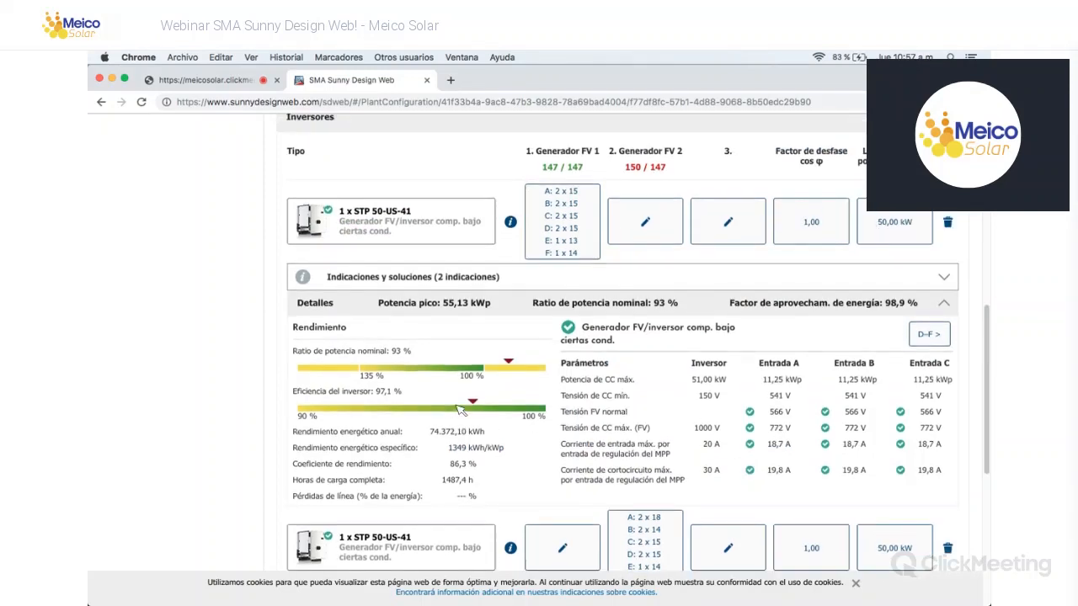
pyautogui.scroll(7, 751, 493)
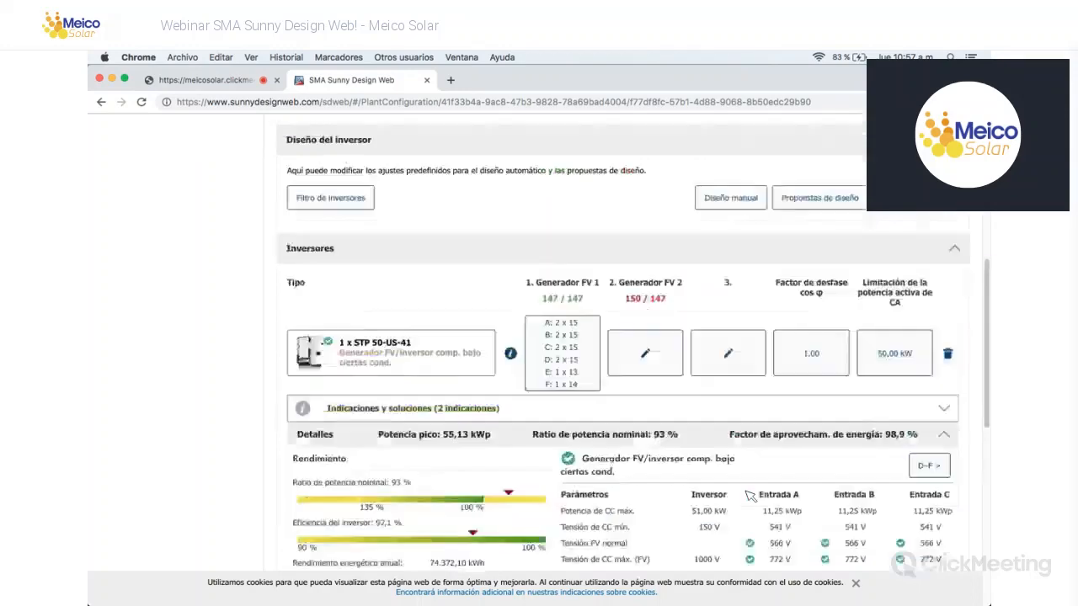
pyautogui.click(729, 447)
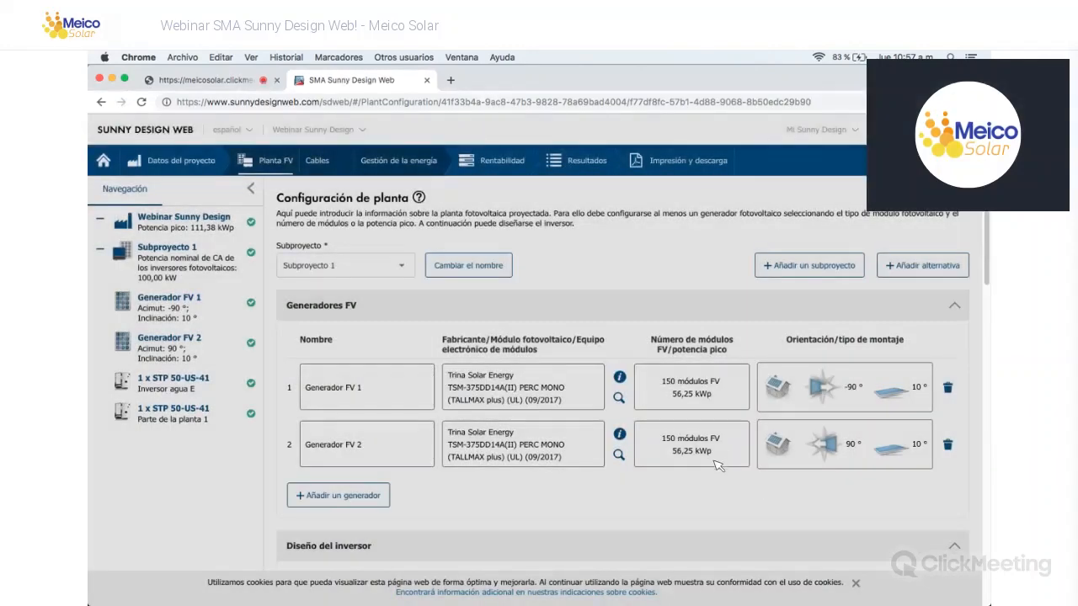
pyautogui.scroll(-7, 717, 462)
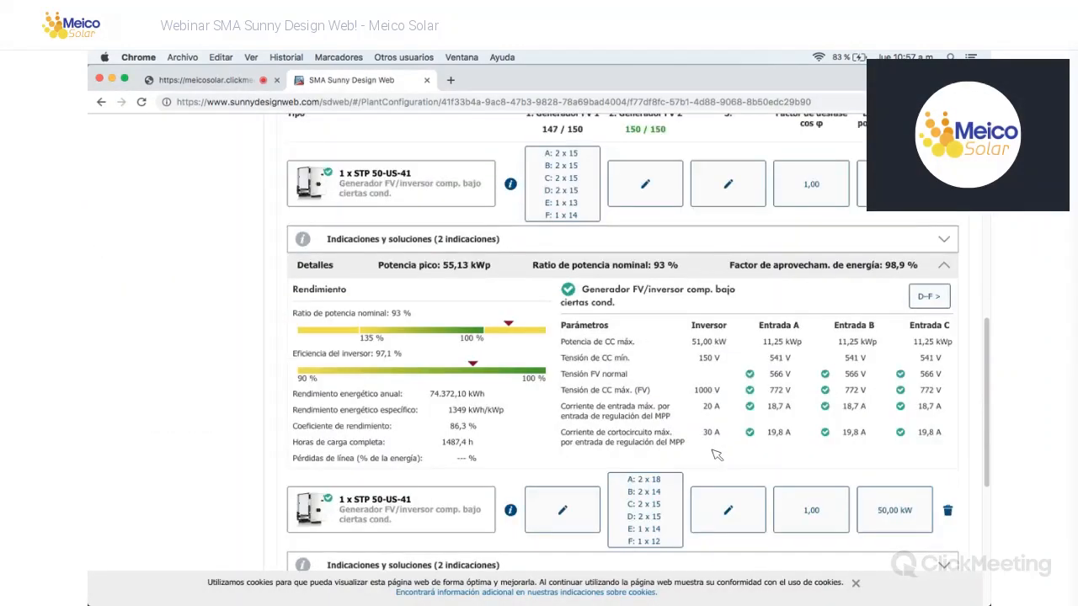
pyautogui.click(855, 583)
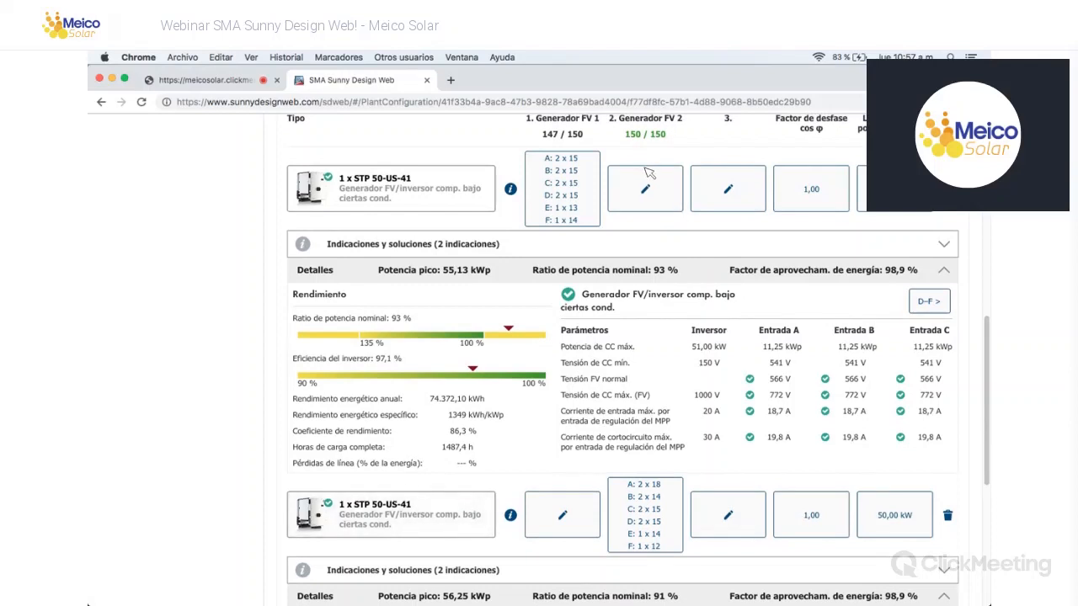
pyautogui.scroll(1, 649, 172)
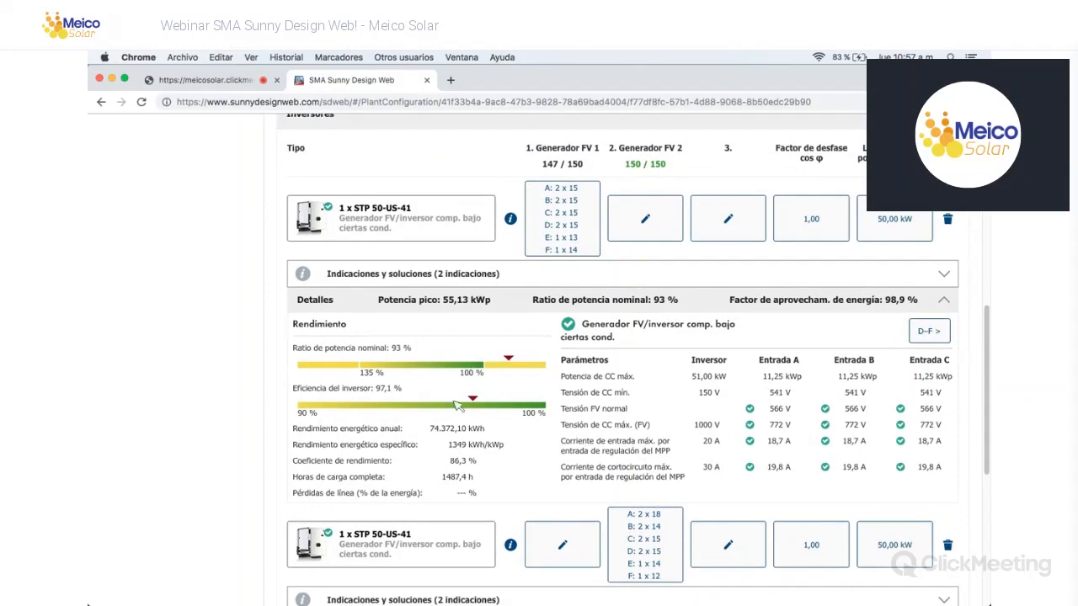
pyautogui.scroll(10, 421, 354)
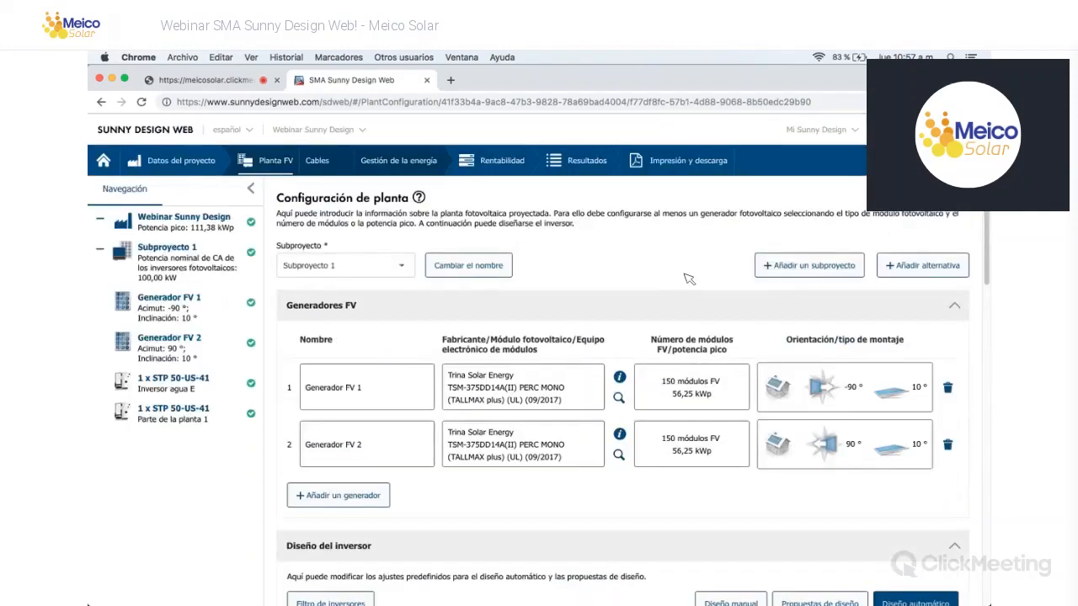
# Step: Confirm 150 modules for Generador FV 2 and check Generador FV 1's module count
pyautogui.click(714, 450)
pyautogui.click(650, 271)
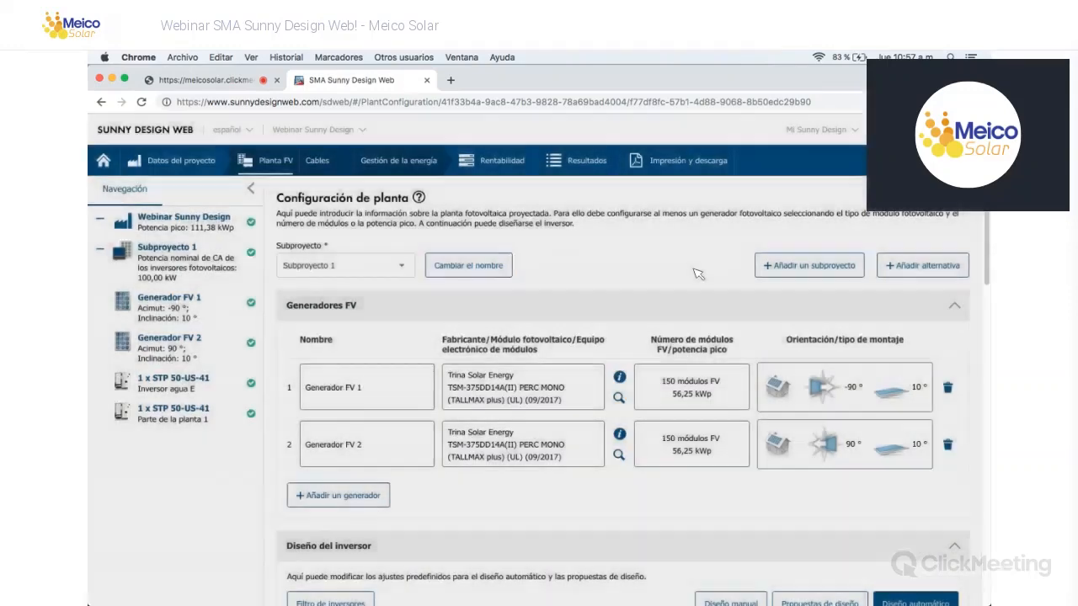
pyautogui.click(729, 389)
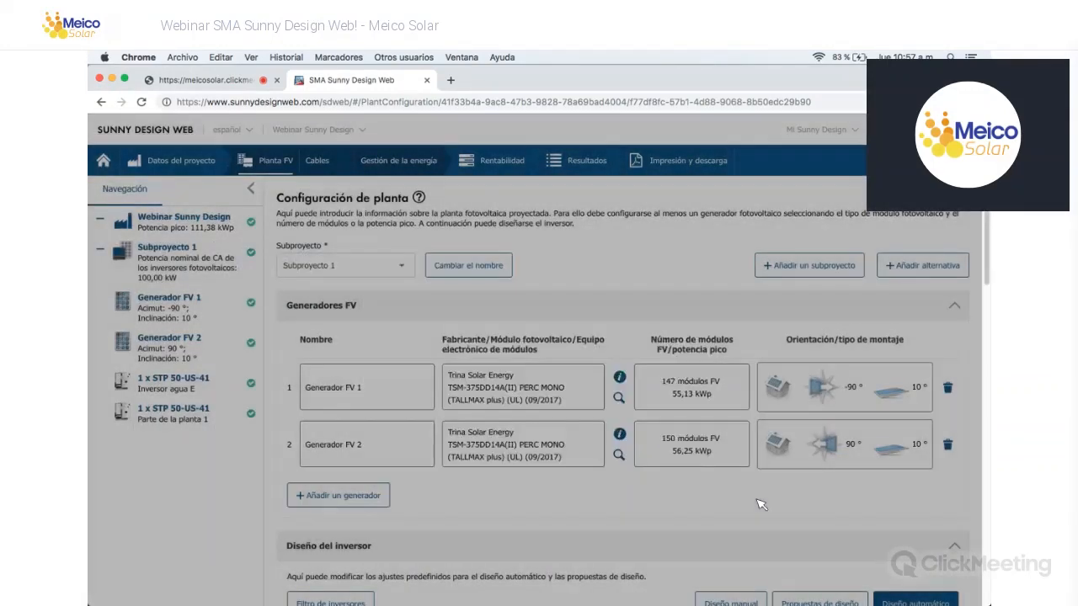
# Step: Reopen the first inverter's string layout, still A–D 2×15, E 1×13, F 1×14
pyautogui.scroll(-6, 761, 504)
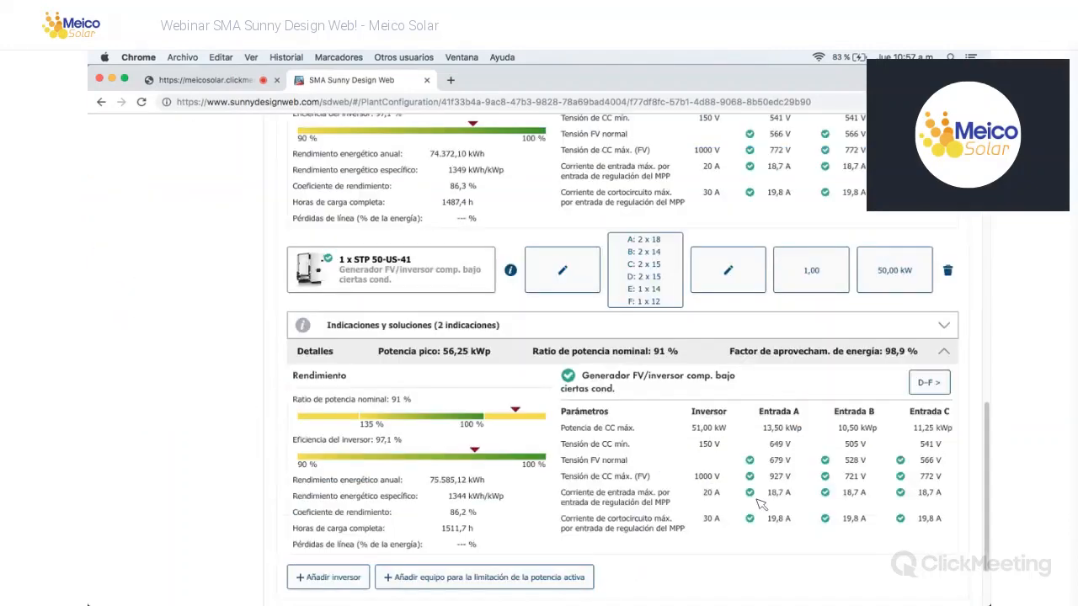
pyautogui.scroll(2, 577, 463)
pyautogui.scroll(2, 566, 446)
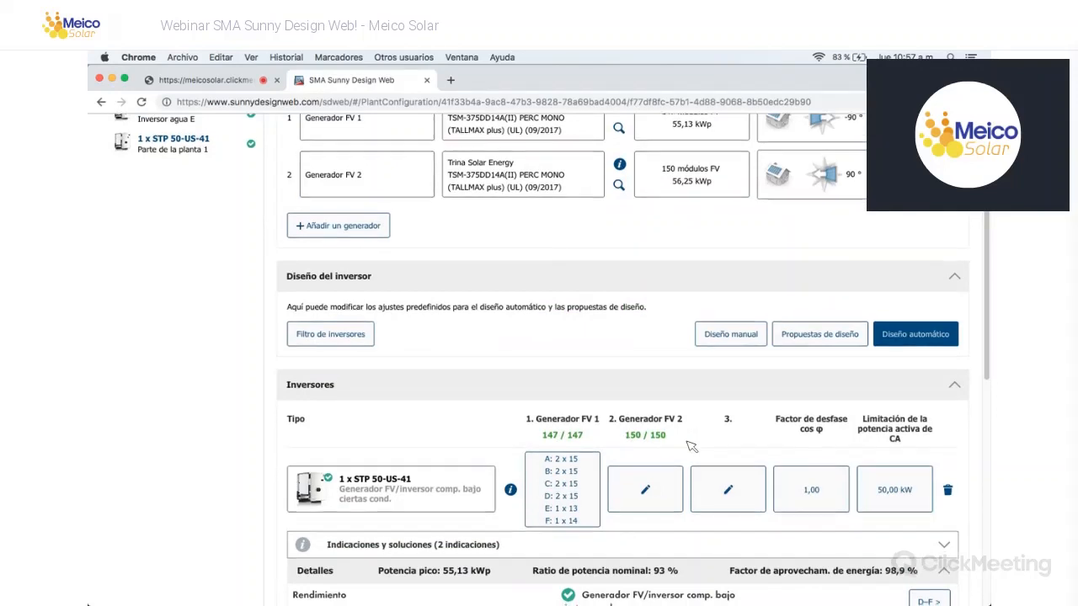
pyautogui.scroll(-10, 691, 446)
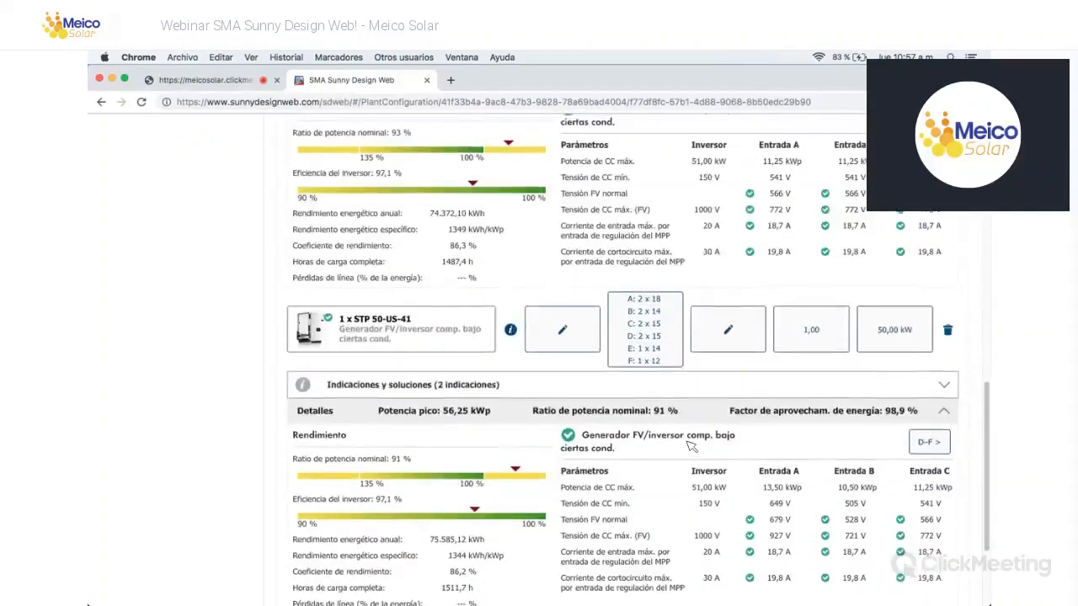
pyautogui.scroll(4, 690, 447)
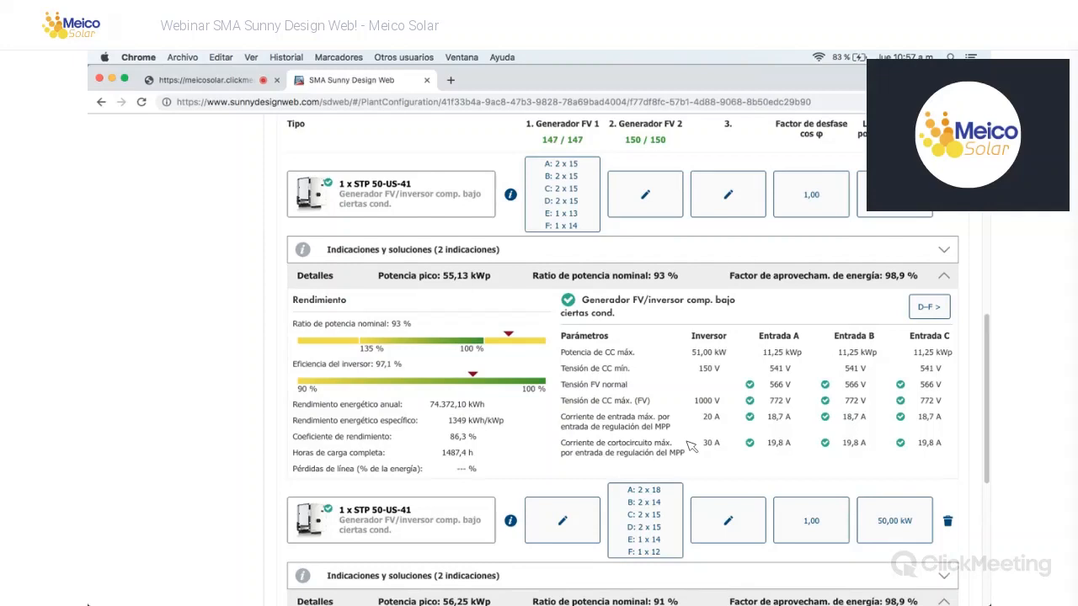
pyautogui.scroll(1, 687, 442)
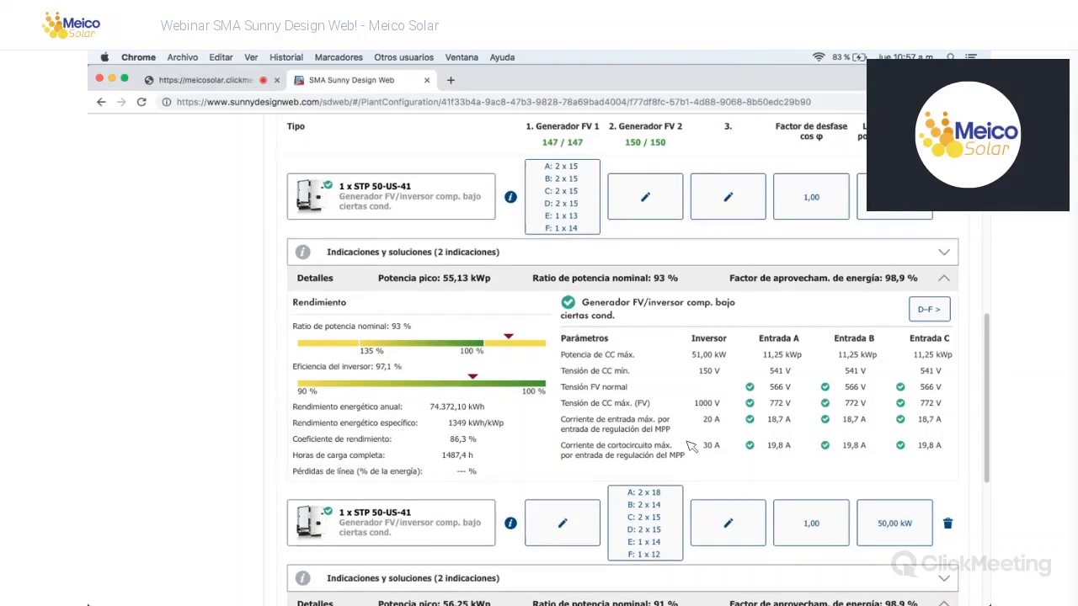
pyautogui.click(576, 222)
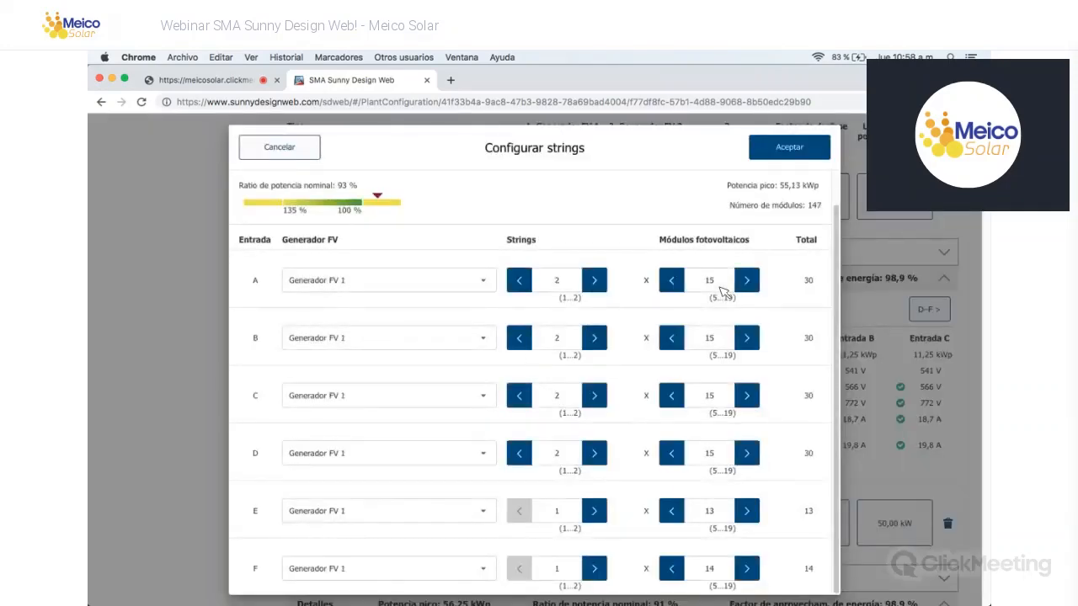
pyautogui.click(803, 158)
pyautogui.click(812, 146)
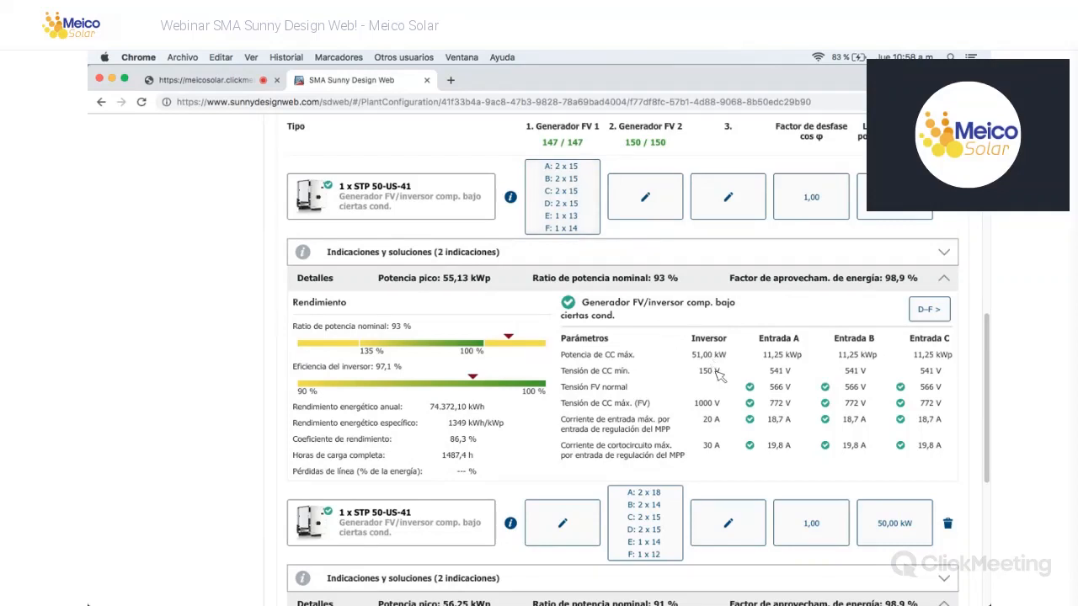
pyautogui.scroll(-1, 718, 375)
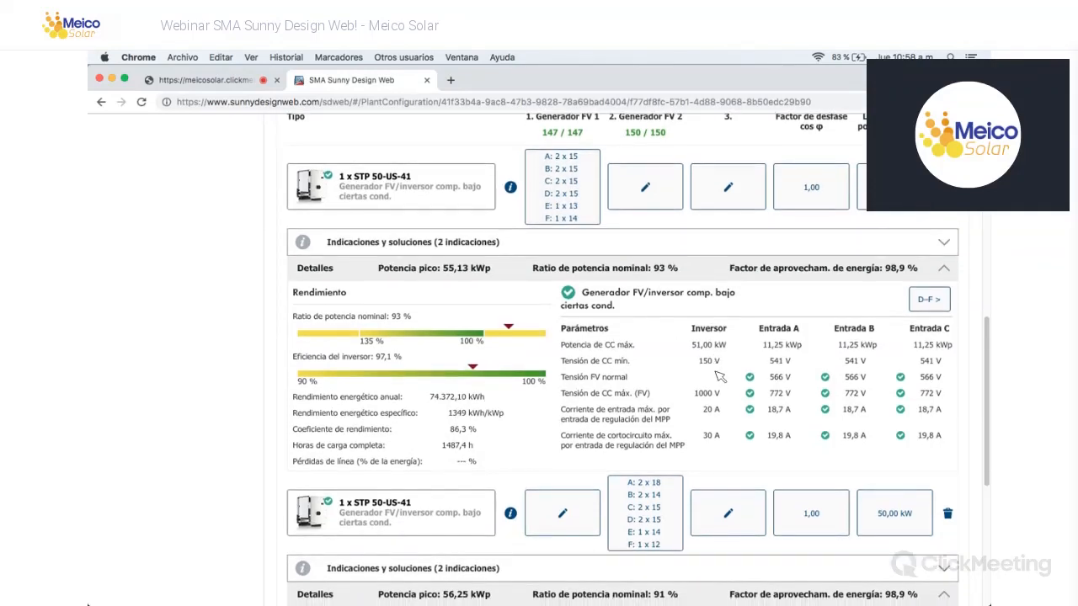
pyautogui.scroll(-2, 718, 376)
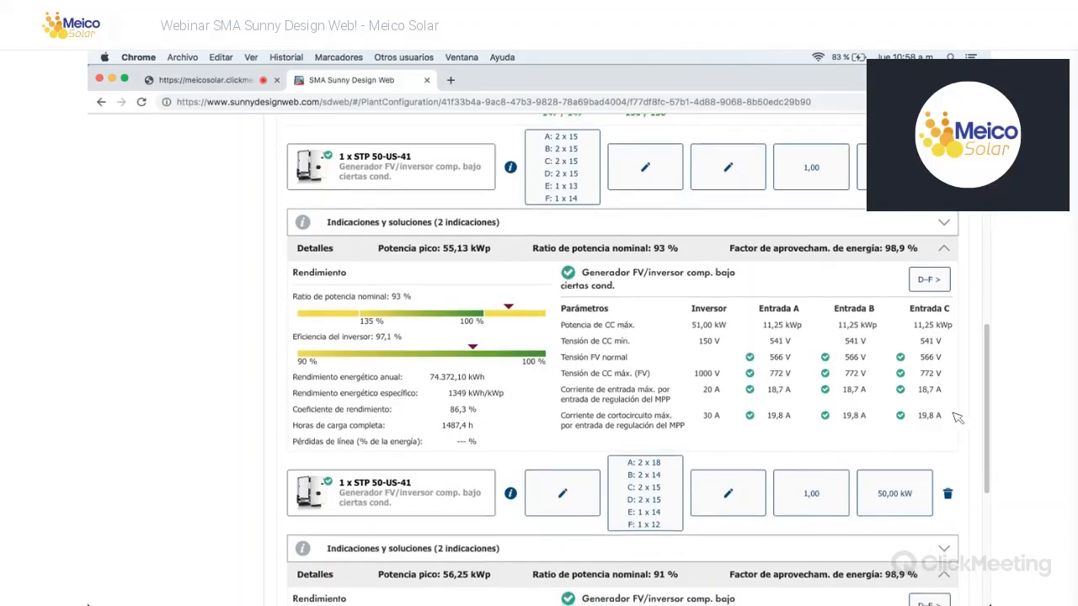
pyautogui.moveTo(581, 272); pyautogui.dragTo(945, 331)
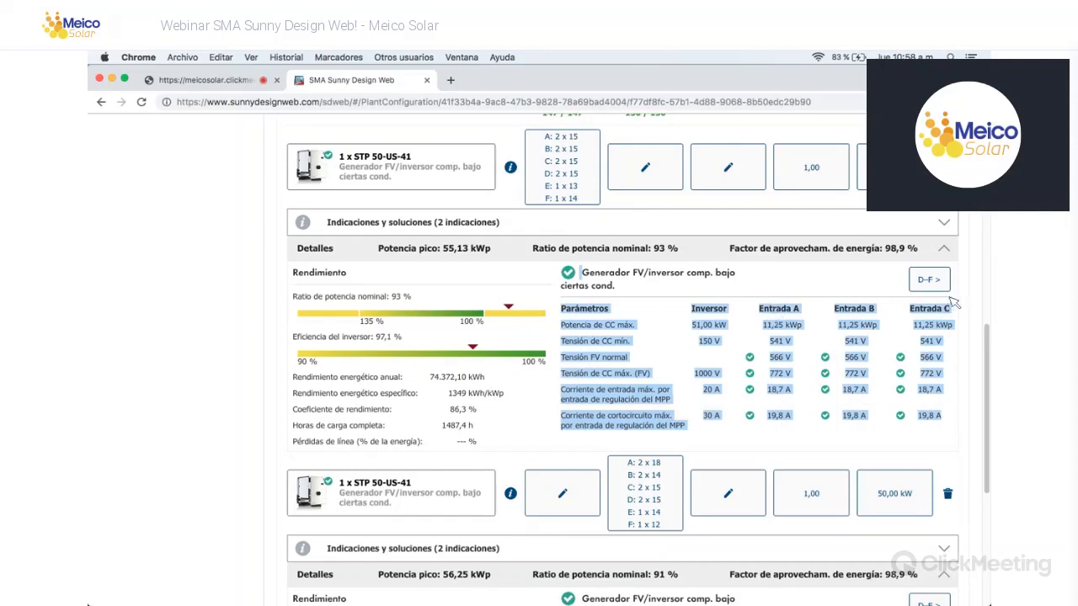
pyautogui.click(951, 396)
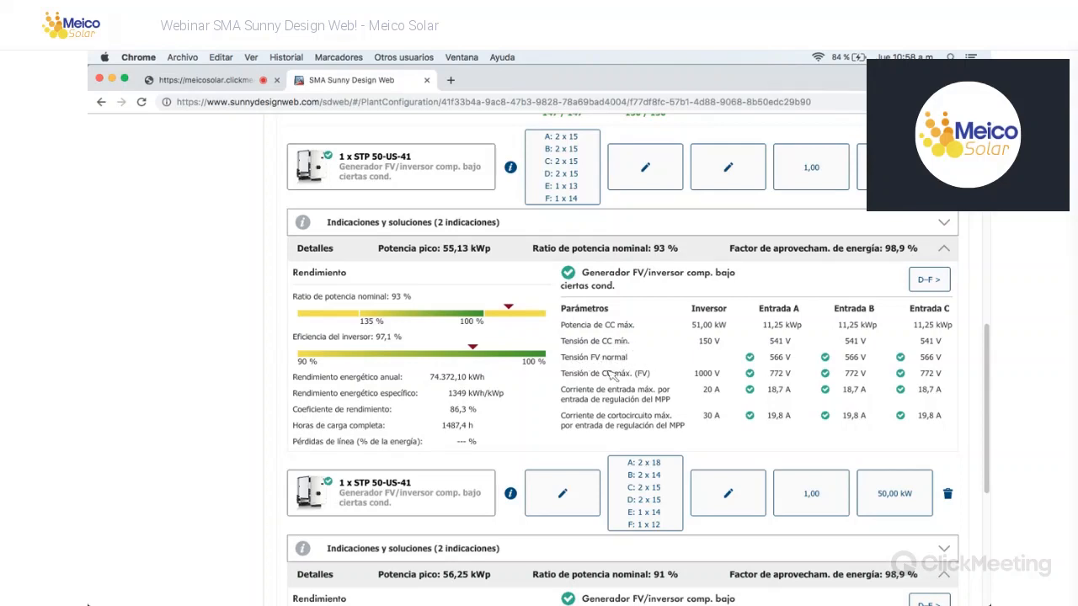
pyautogui.moveTo(570, 361); pyautogui.dragTo(655, 378)
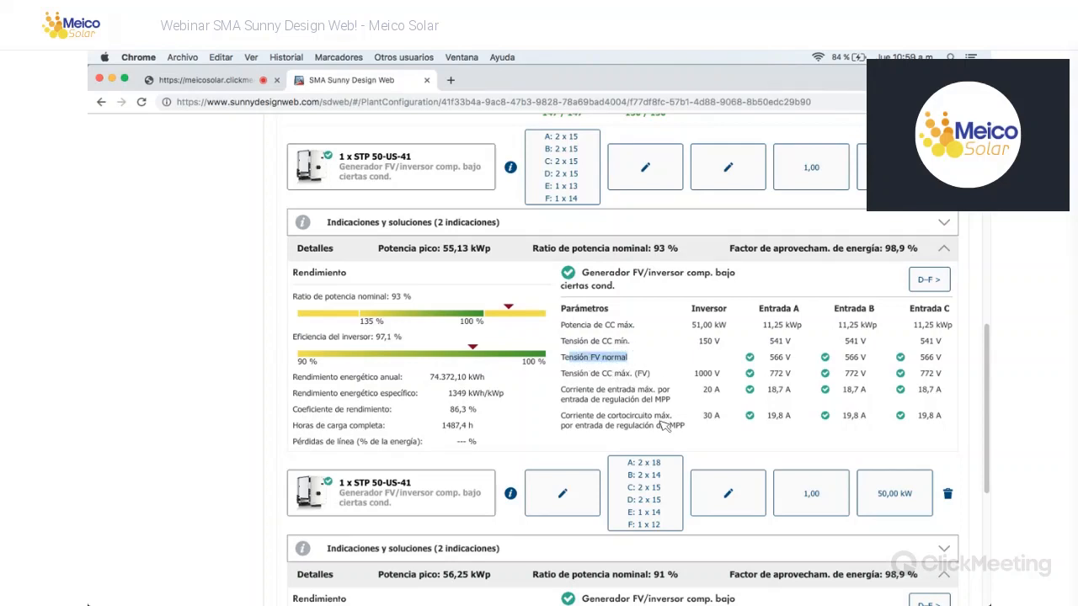
pyautogui.moveTo(561, 374); pyautogui.dragTo(652, 376)
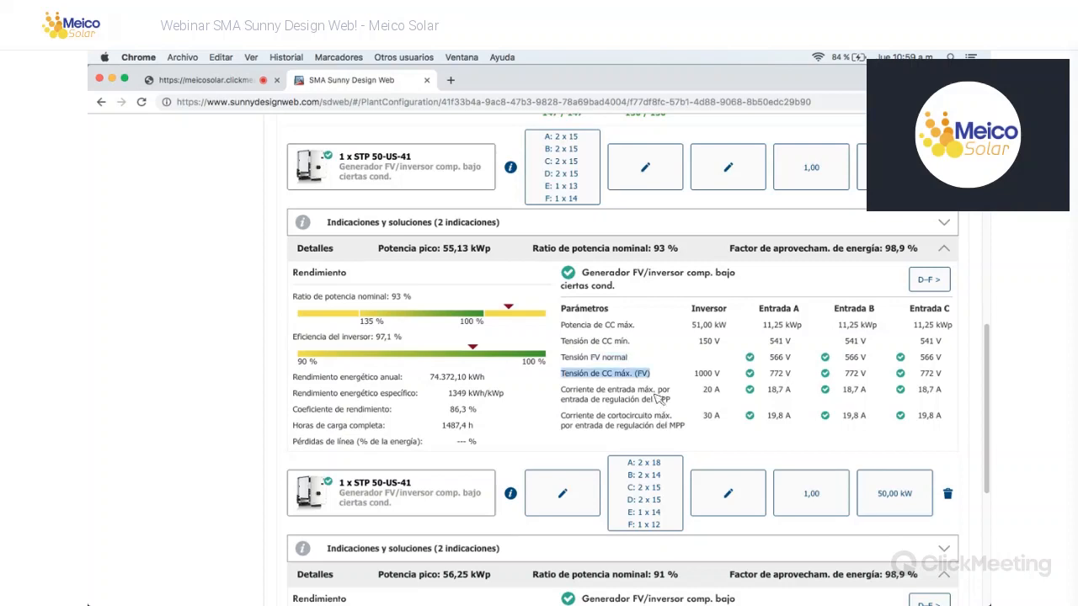
pyautogui.click(588, 395)
pyautogui.moveTo(663, 401)
pyautogui.mouseDown()
pyautogui.moveTo(676, 409)
pyautogui.moveTo(667, 405)
pyautogui.mouseUp()
pyautogui.click(571, 421)
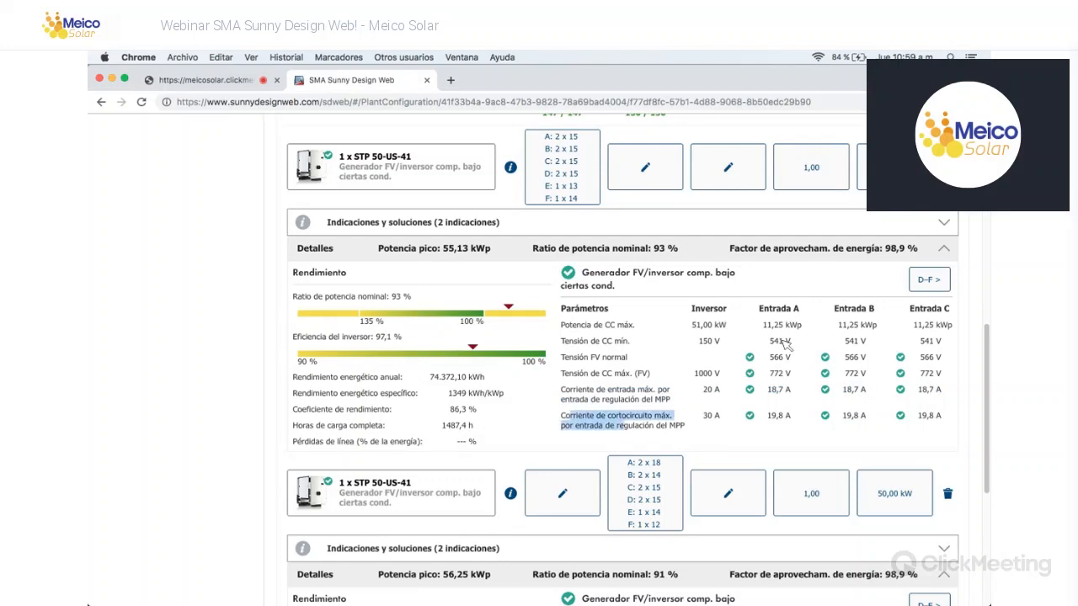
pyautogui.moveTo(783, 340); pyautogui.dragTo(940, 316)
pyautogui.click(940, 397)
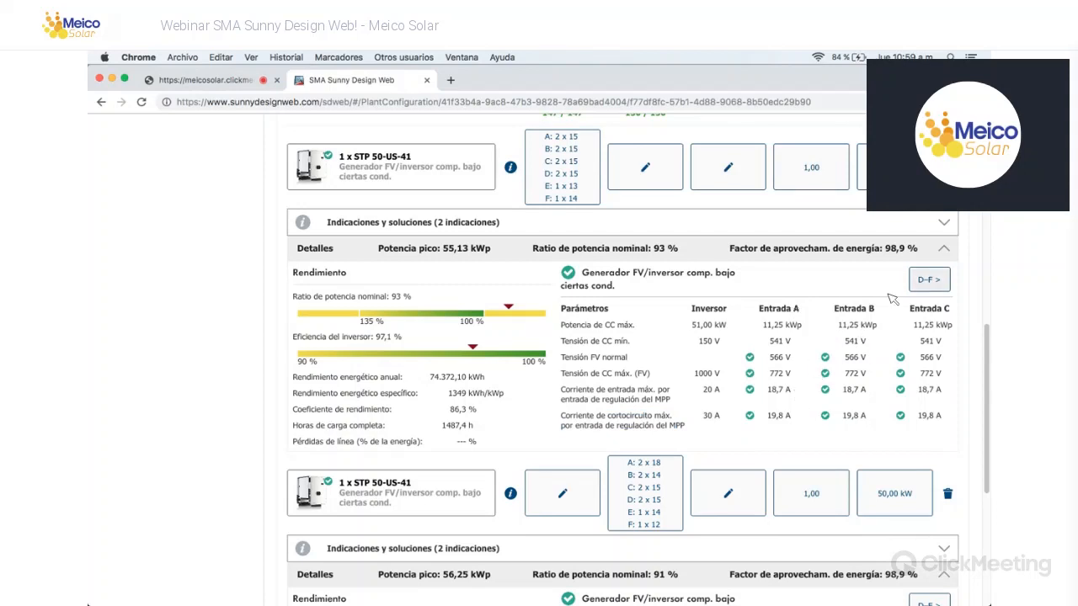
pyautogui.click(936, 284)
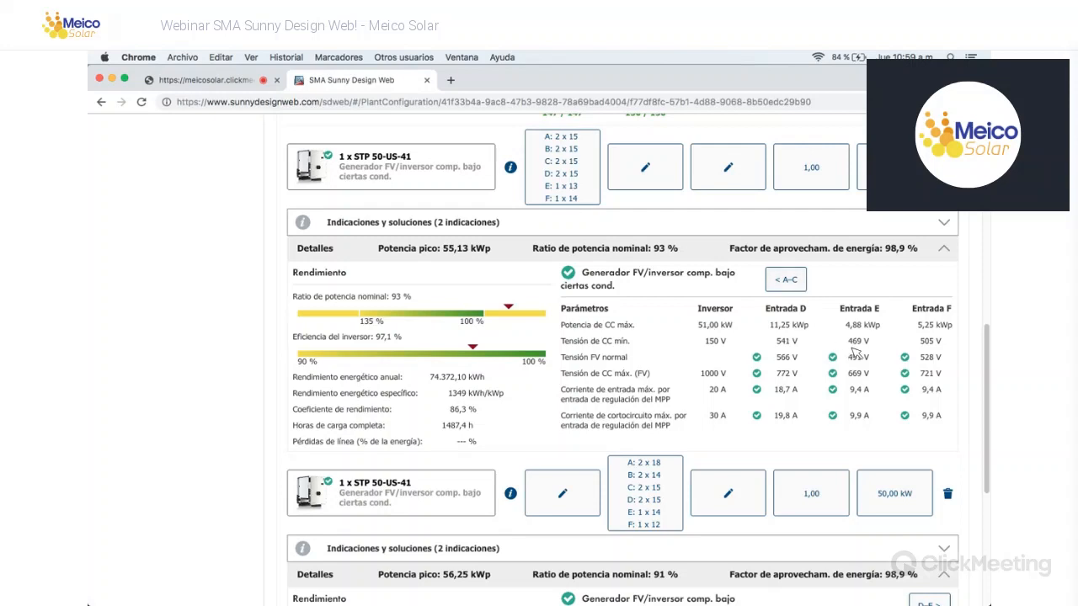
pyautogui.click(786, 280)
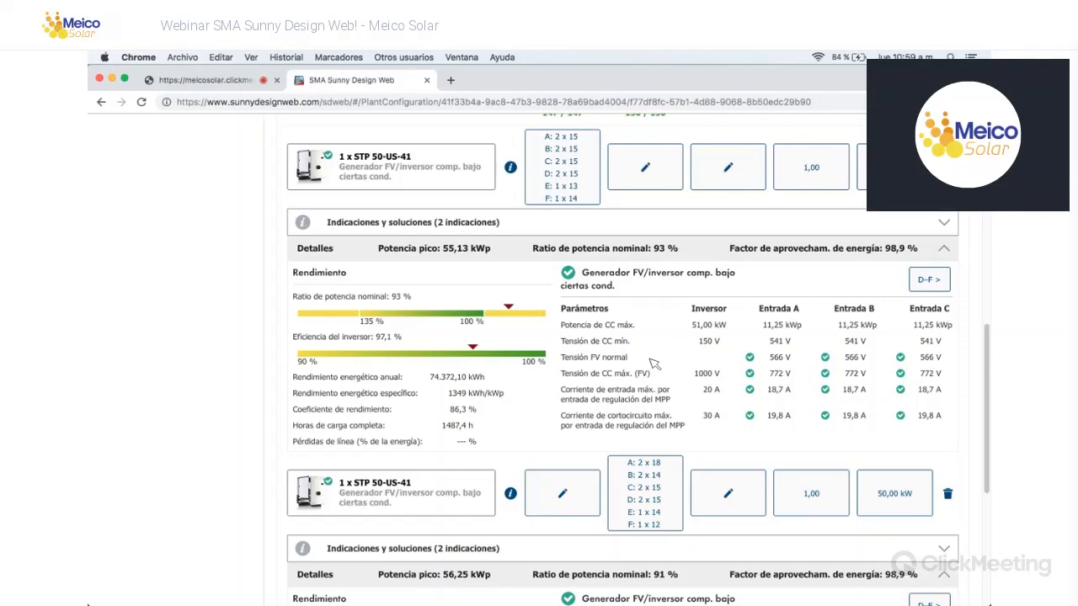
pyautogui.scroll(-5, 758, 388)
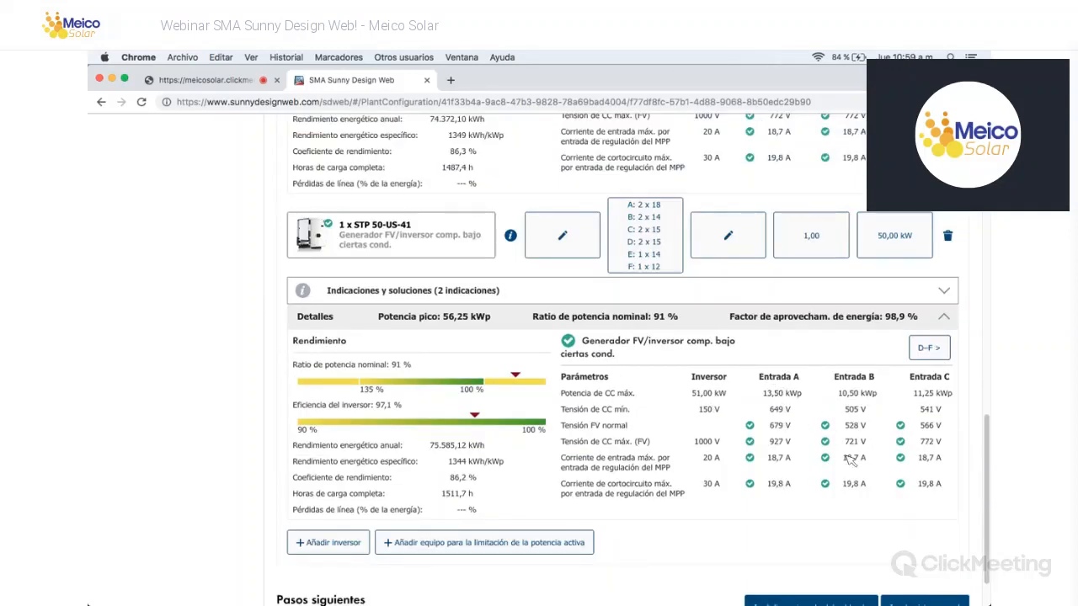
pyautogui.click(929, 348)
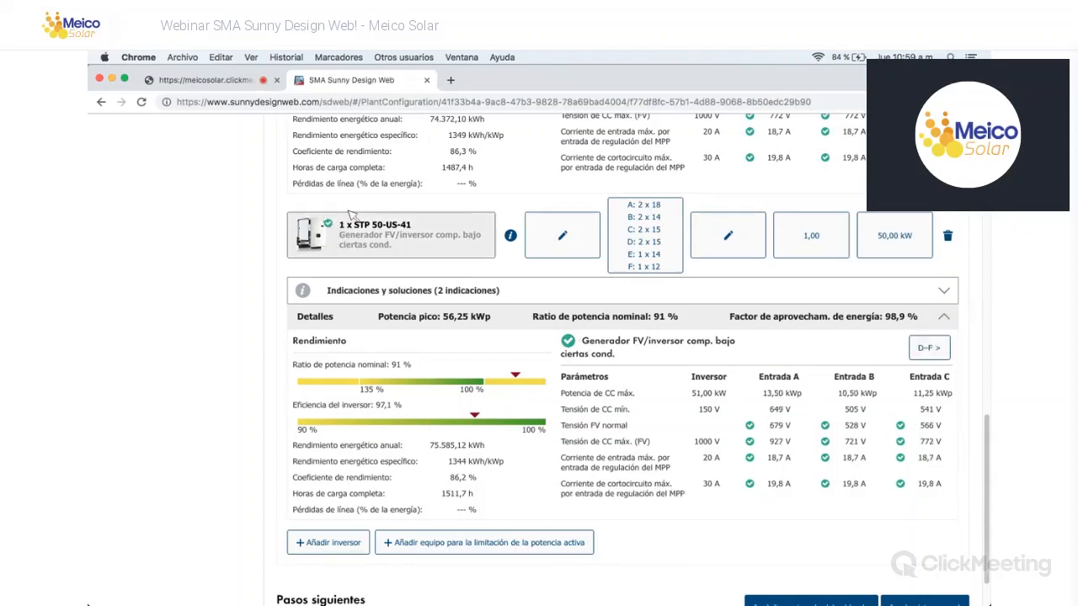
pyautogui.scroll(-2, 354, 391)
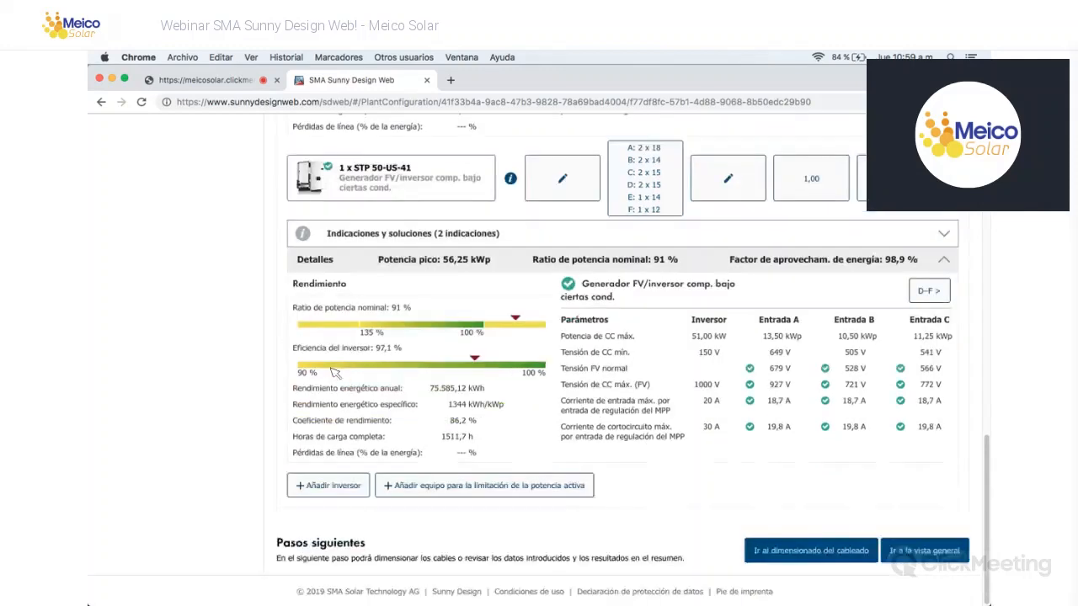
pyautogui.scroll(5, 337, 370)
pyautogui.scroll(-1, 335, 362)
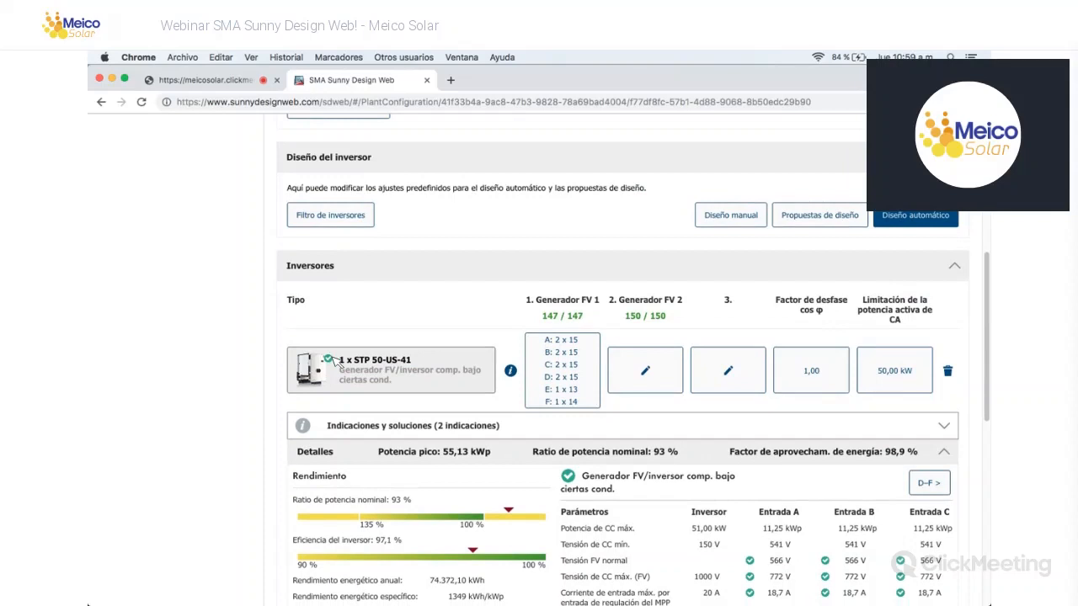
pyautogui.scroll(-1, 752, 427)
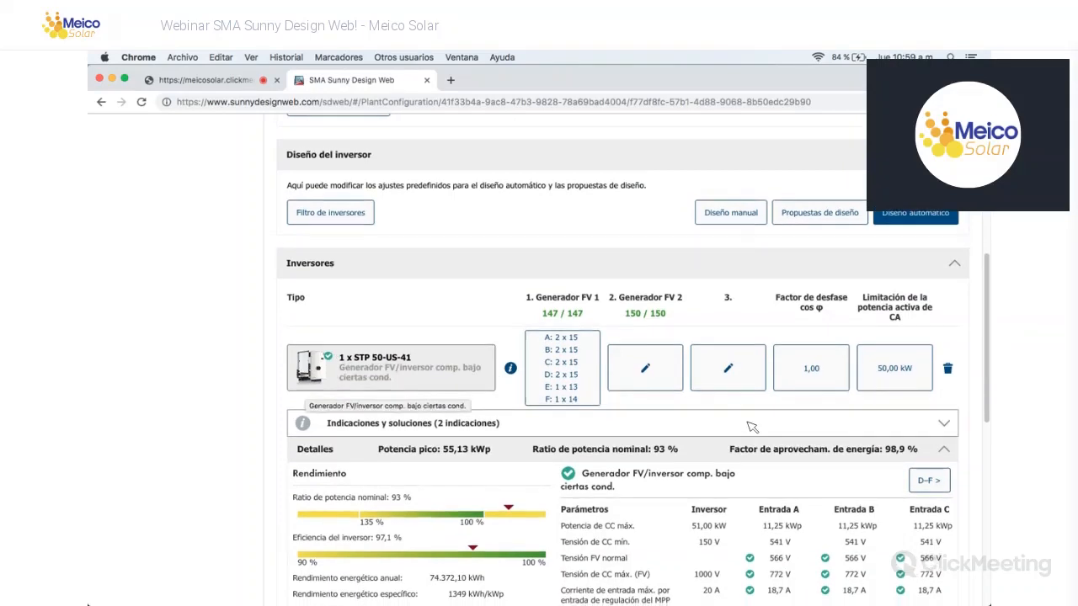
pyautogui.scroll(-1, 752, 427)
pyautogui.scroll(-3, 690, 406)
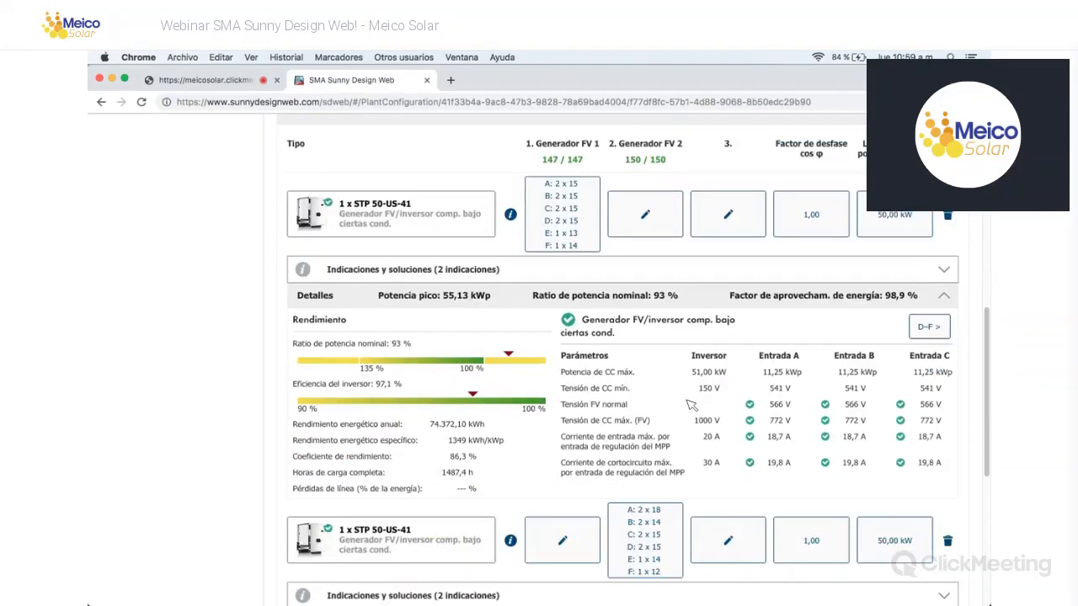
pyautogui.scroll(-1, 689, 405)
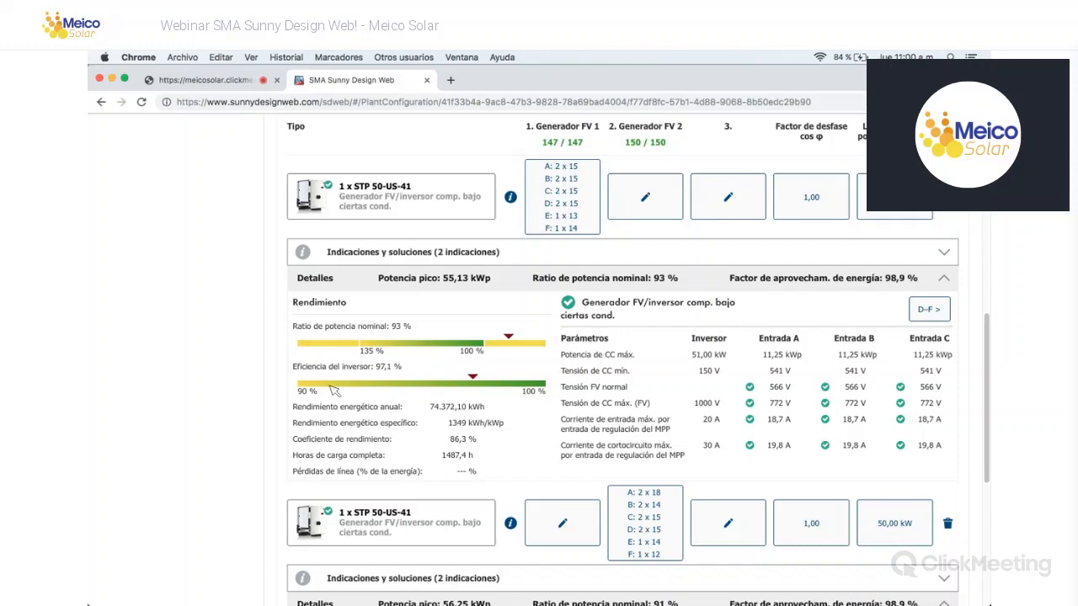
pyautogui.scroll(-1, 295, 350)
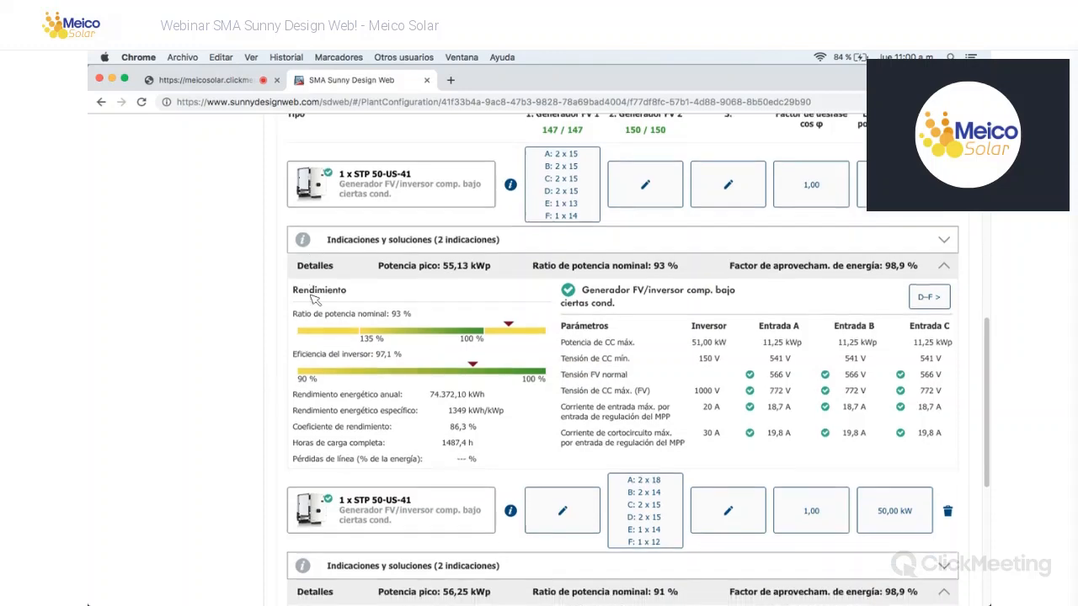
pyautogui.scroll(-2, 482, 397)
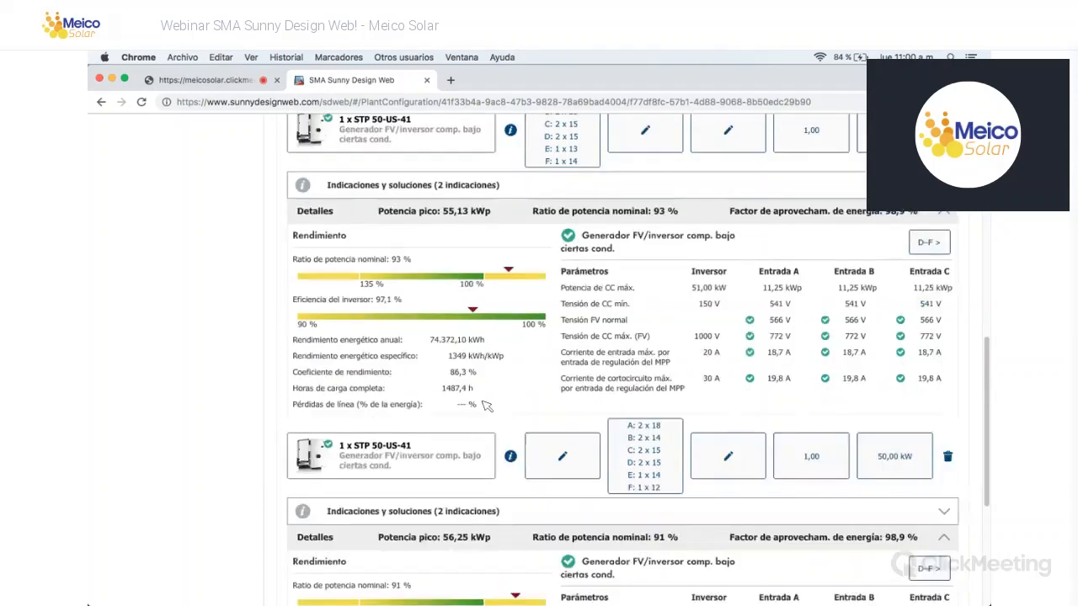
pyautogui.moveTo(471, 396); pyautogui.dragTo(352, 271)
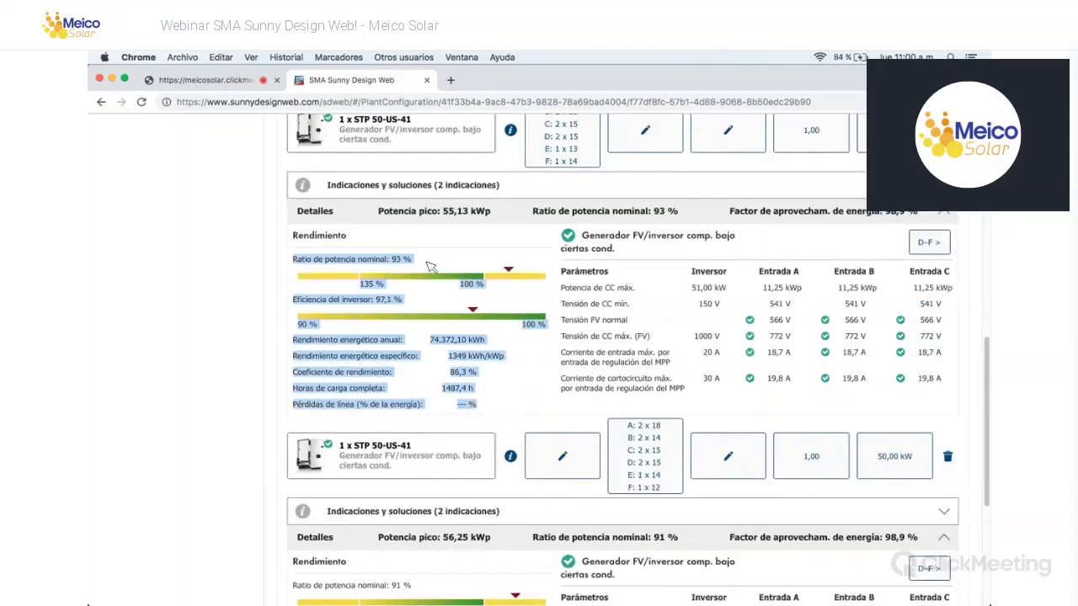
pyautogui.click(379, 265)
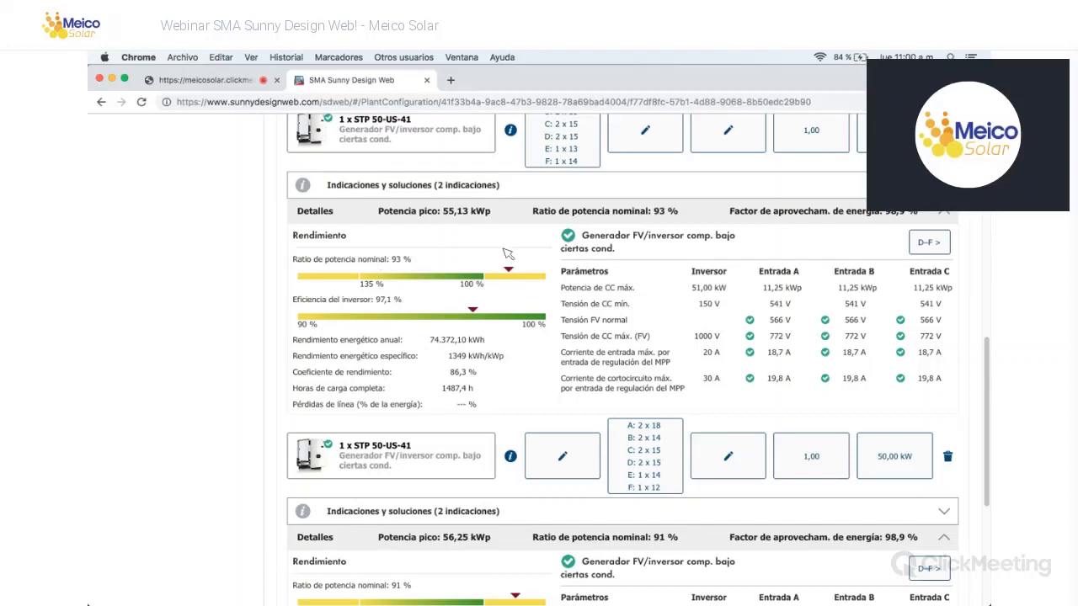
pyautogui.moveTo(459, 261)
pyautogui.moveTo(391, 260); pyautogui.dragTo(461, 262)
pyautogui.click(460, 257)
pyautogui.scroll(1, 514, 314)
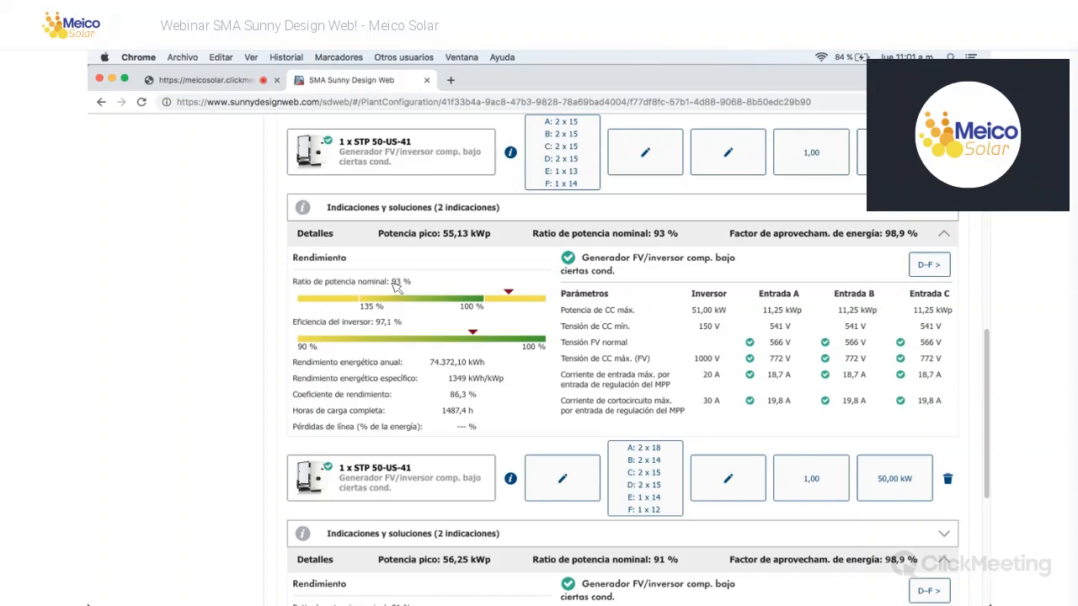
pyautogui.moveTo(389, 284); pyautogui.dragTo(416, 284)
pyautogui.click(424, 288)
pyautogui.scroll(-3, 486, 271)
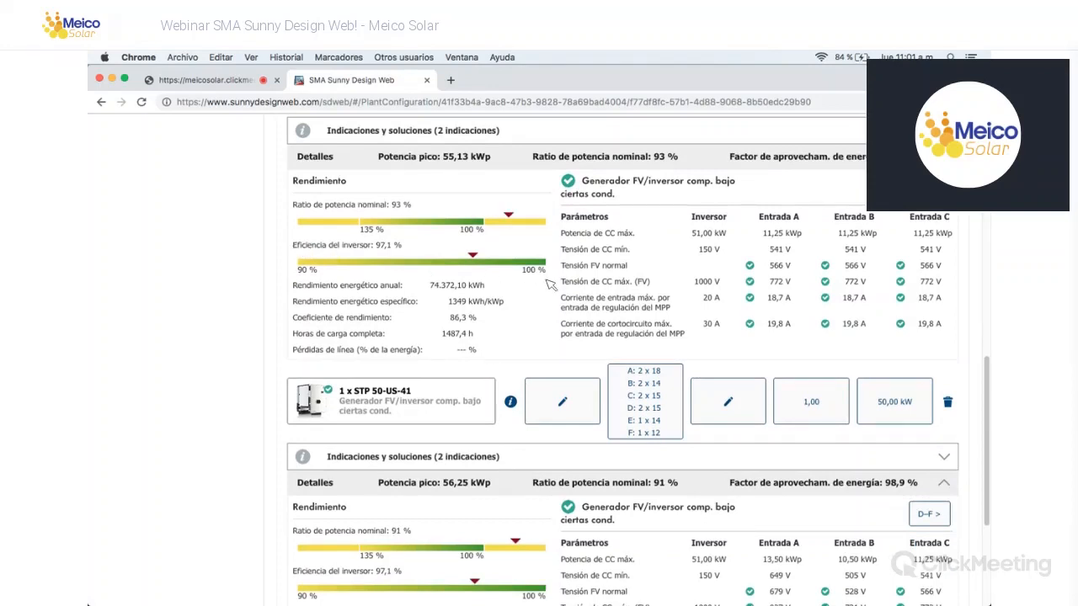
pyautogui.moveTo(548, 276); pyautogui.dragTo(539, 288)
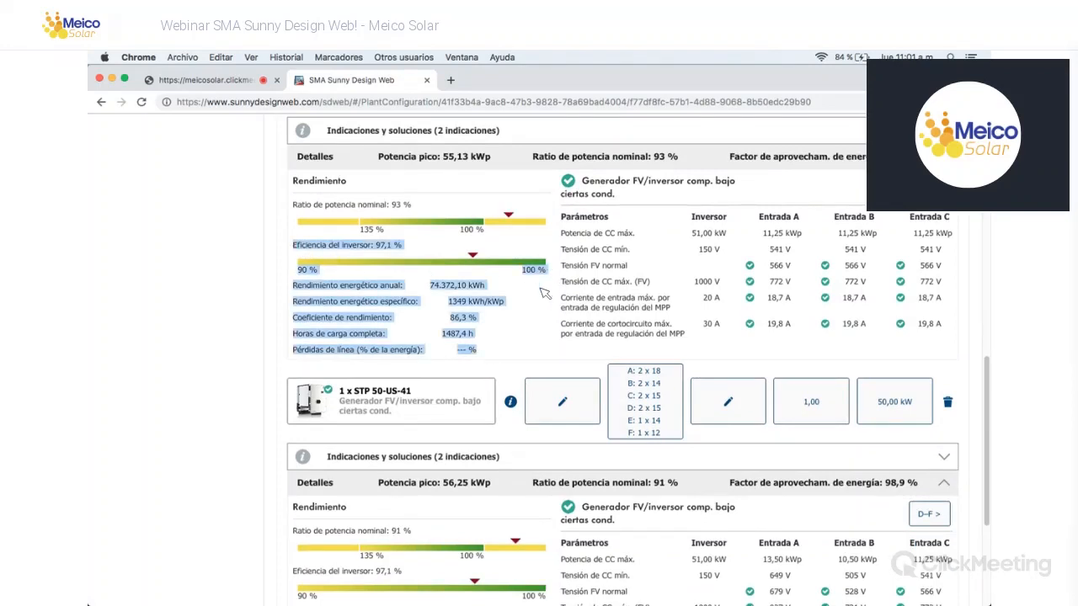
pyautogui.click(527, 320)
pyautogui.scroll(10, 527, 319)
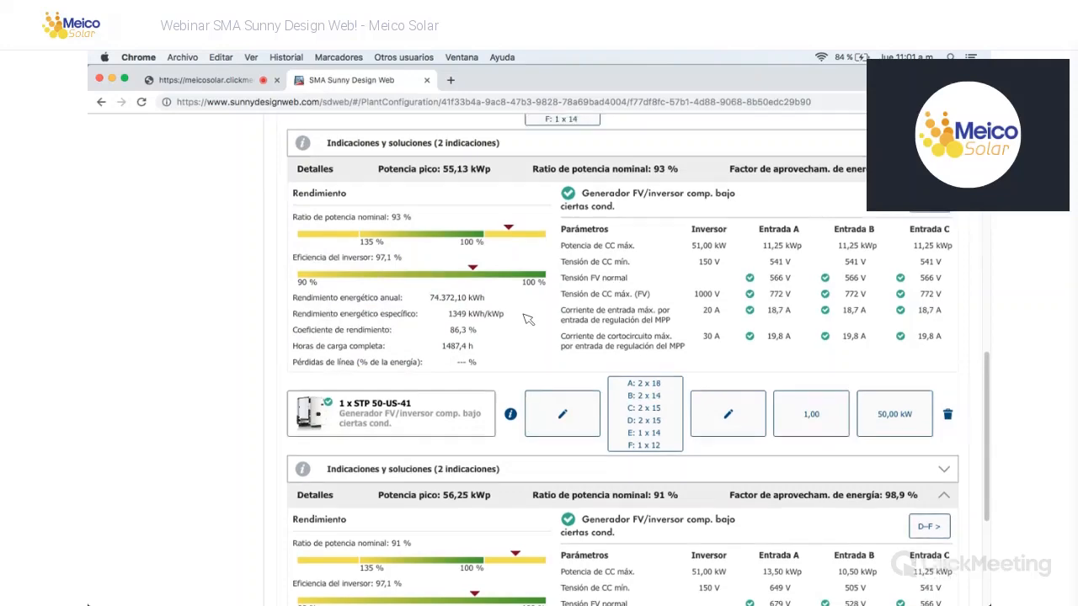
pyautogui.scroll(-5, 444, 389)
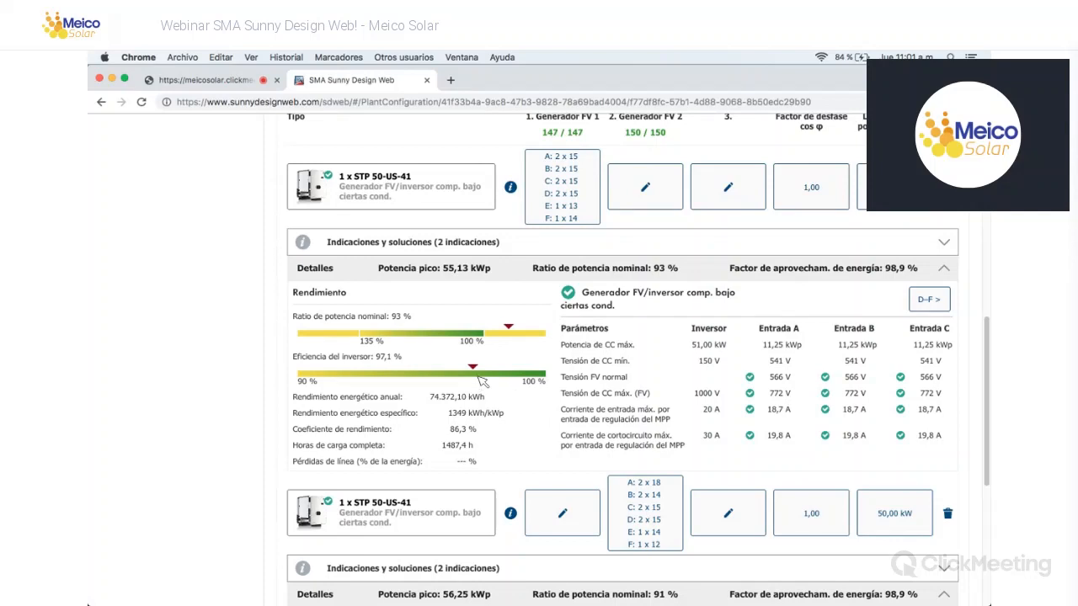
pyautogui.moveTo(402, 357); pyautogui.dragTo(352, 360)
pyautogui.tripleClick(400, 358)
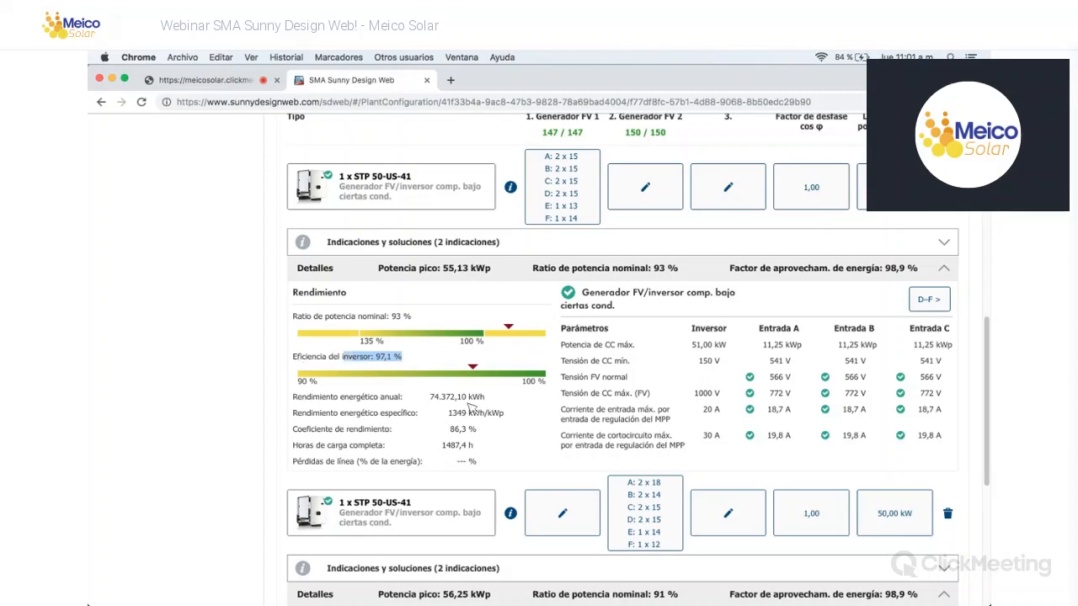
pyautogui.click(533, 427)
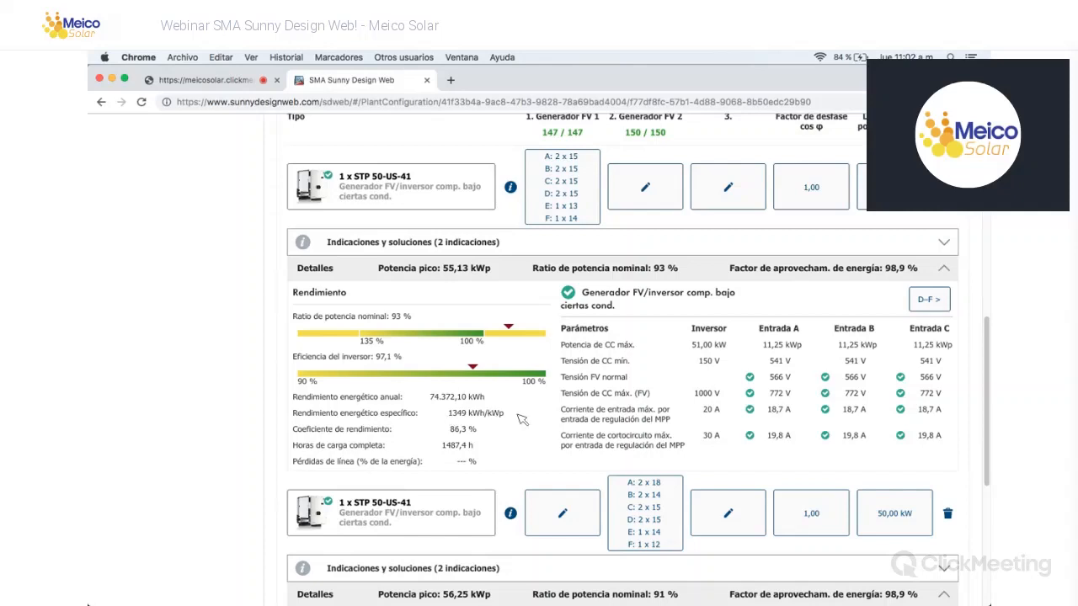
pyautogui.moveTo(505, 420); pyautogui.dragTo(305, 416)
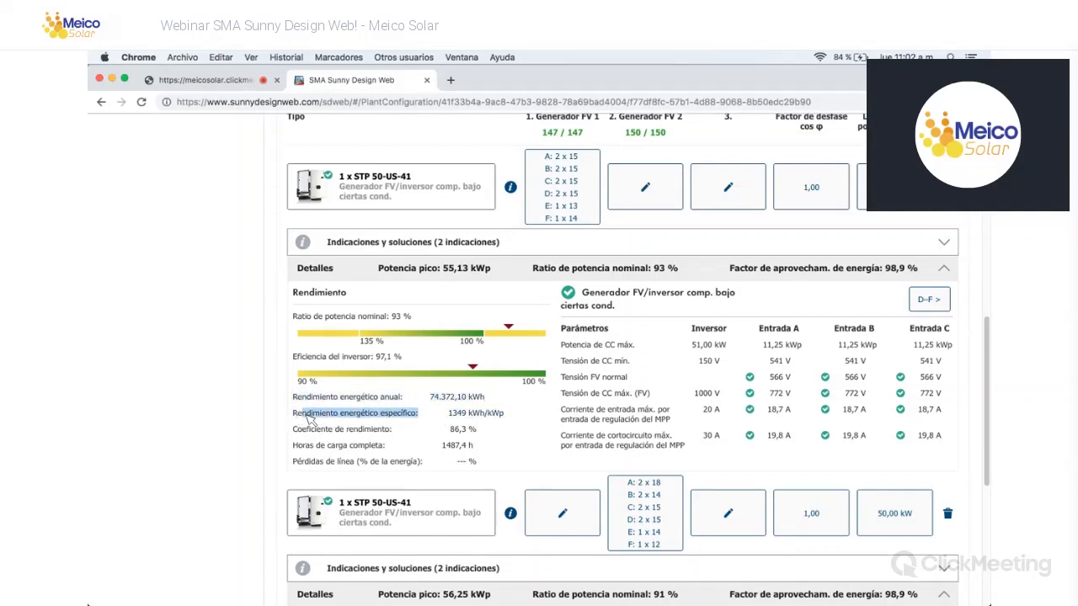
pyautogui.click(524, 421)
pyautogui.scroll(-1, 526, 410)
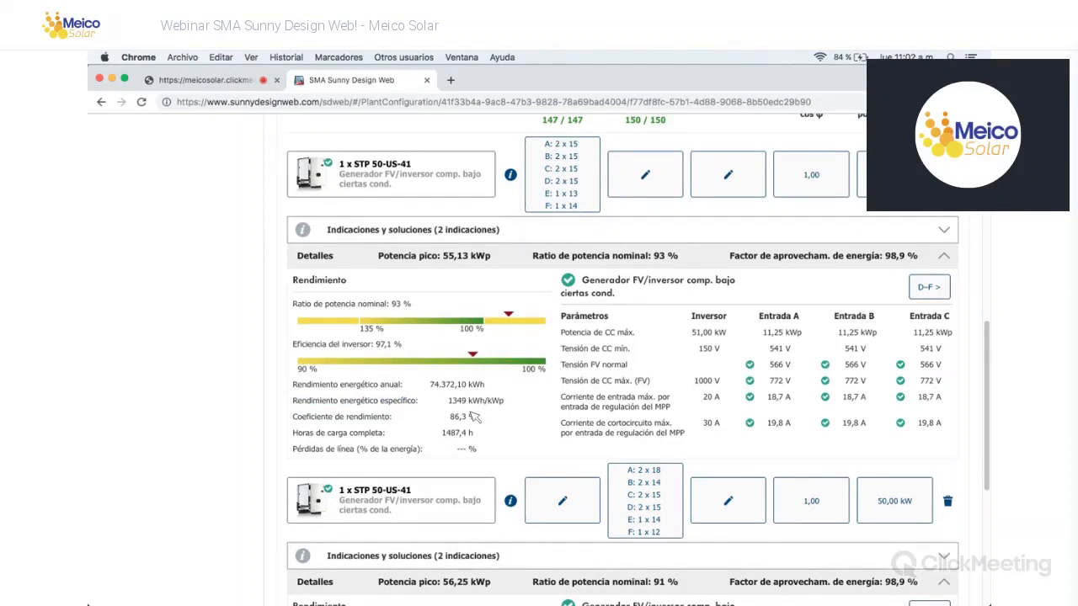
pyautogui.moveTo(485, 401); pyautogui.dragTo(448, 401)
pyautogui.moveTo(508, 409); pyautogui.dragTo(505, 409)
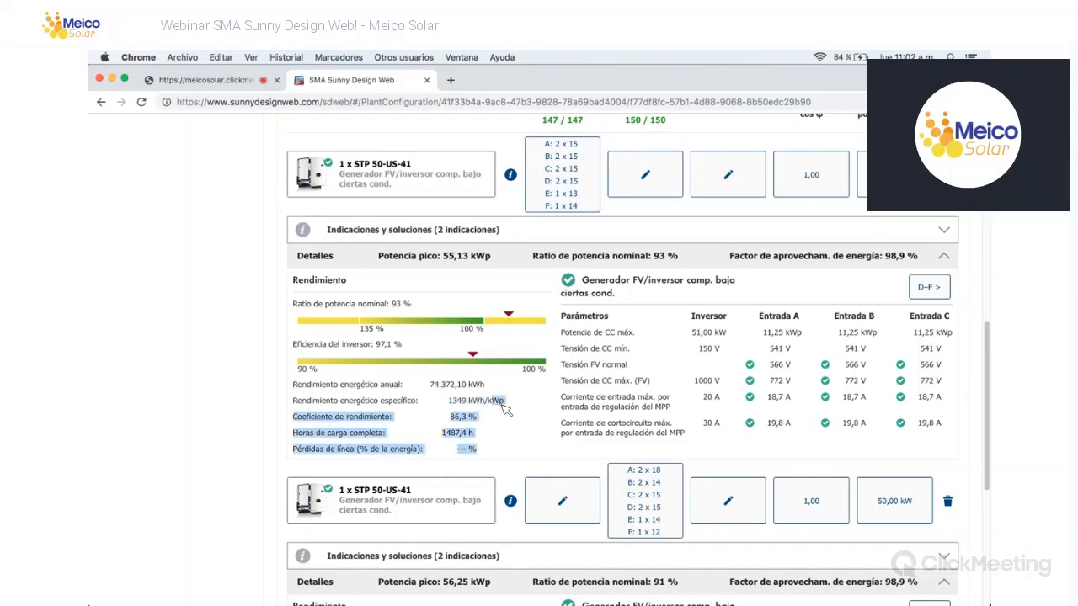
pyautogui.click(505, 410)
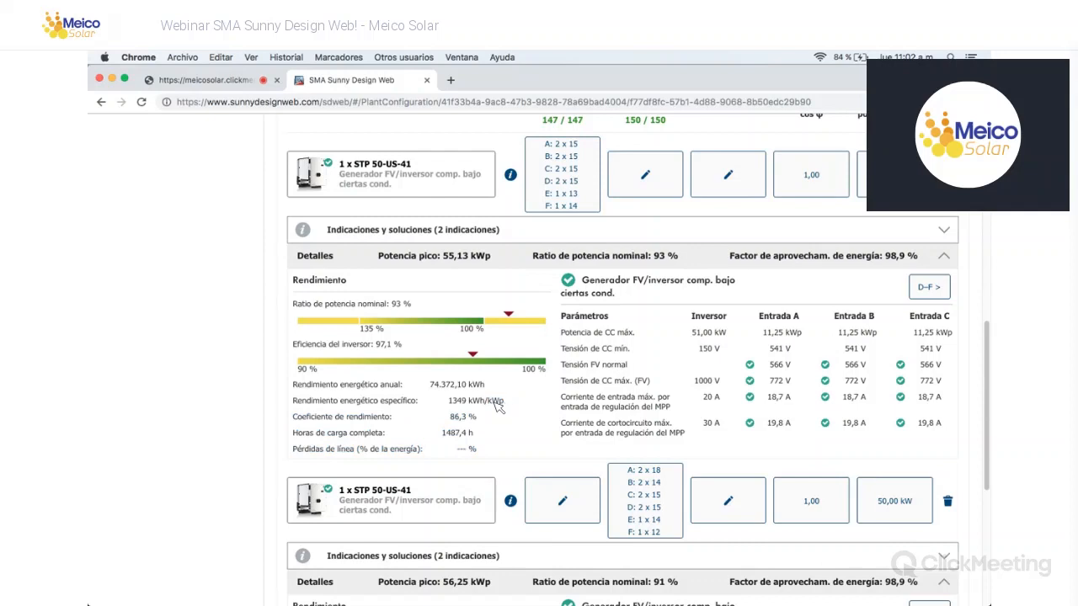
pyautogui.moveTo(495, 417); pyautogui.dragTo(494, 416)
pyautogui.click(495, 416)
pyautogui.doubleClick(496, 402)
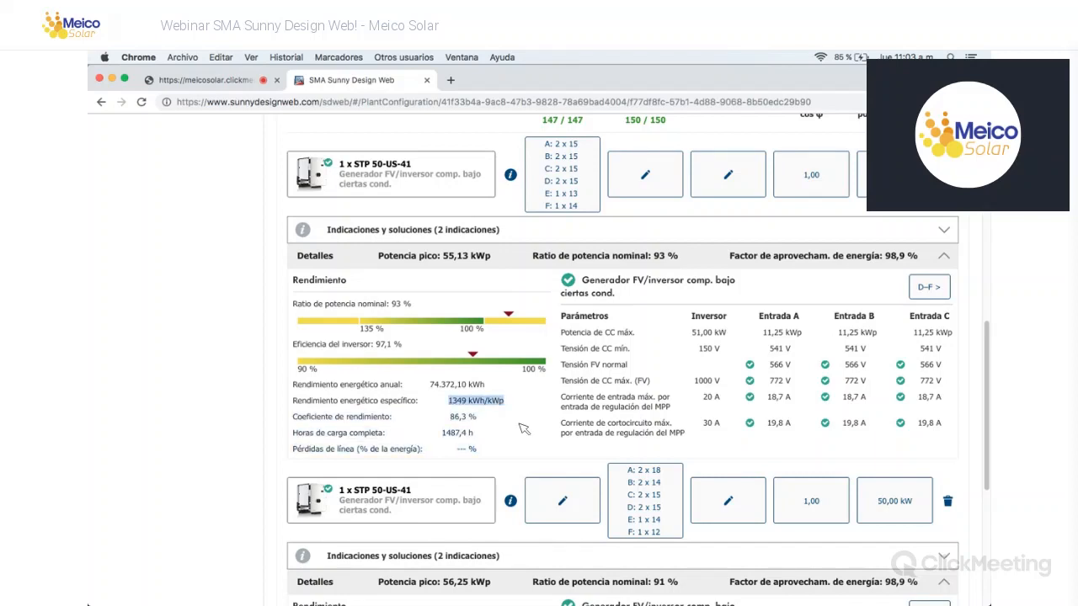
pyautogui.click(480, 403)
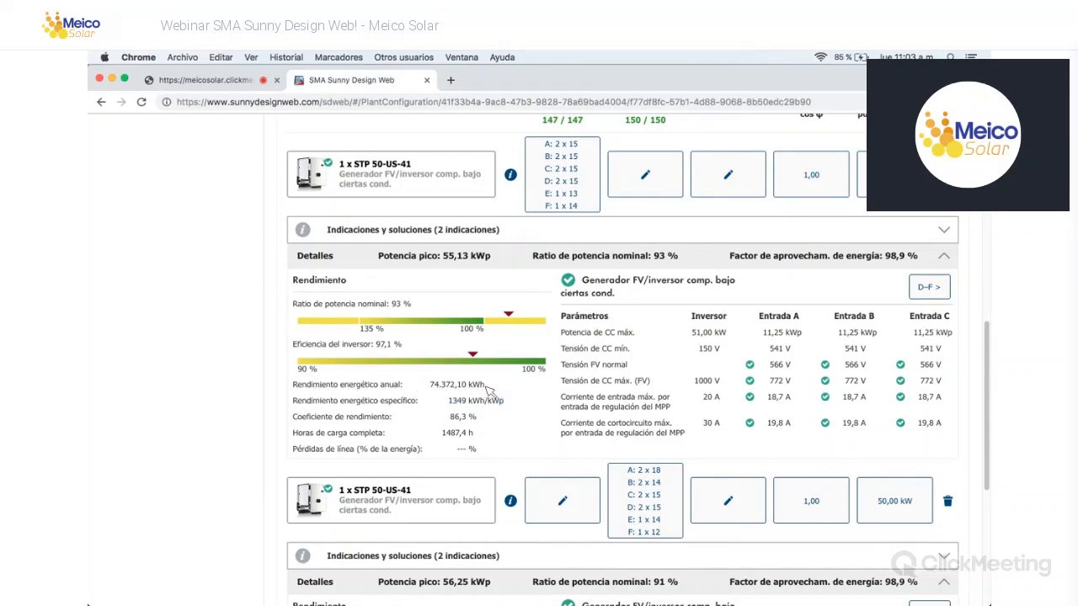
pyautogui.moveTo(439, 385); pyautogui.dragTo(486, 387)
pyautogui.click(508, 413)
pyautogui.scroll(-2, 477, 379)
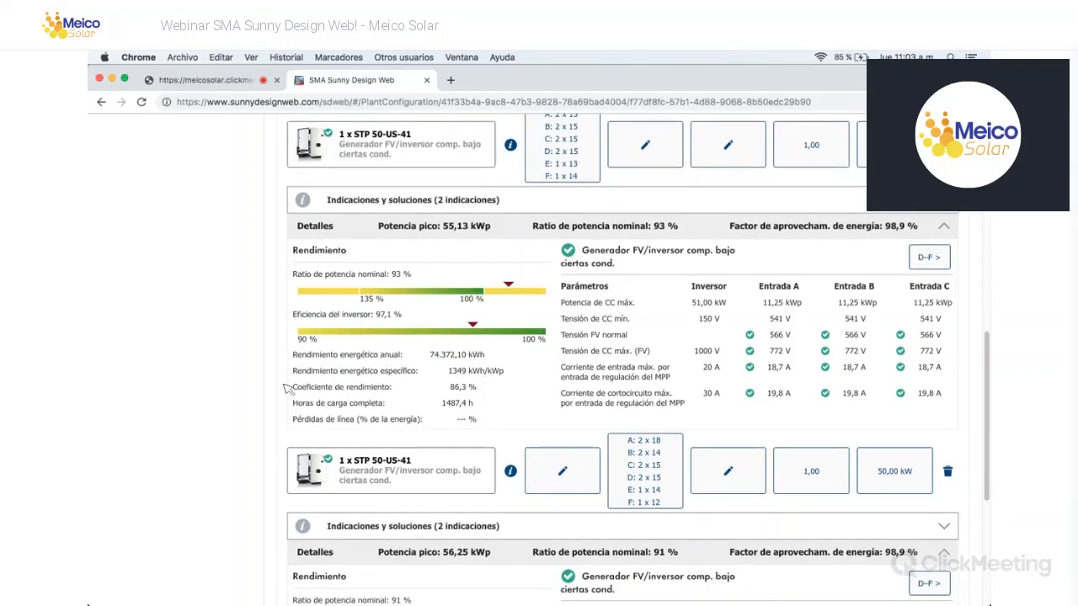
pyautogui.scroll(-1, 286, 387)
pyautogui.scroll(-10, 286, 387)
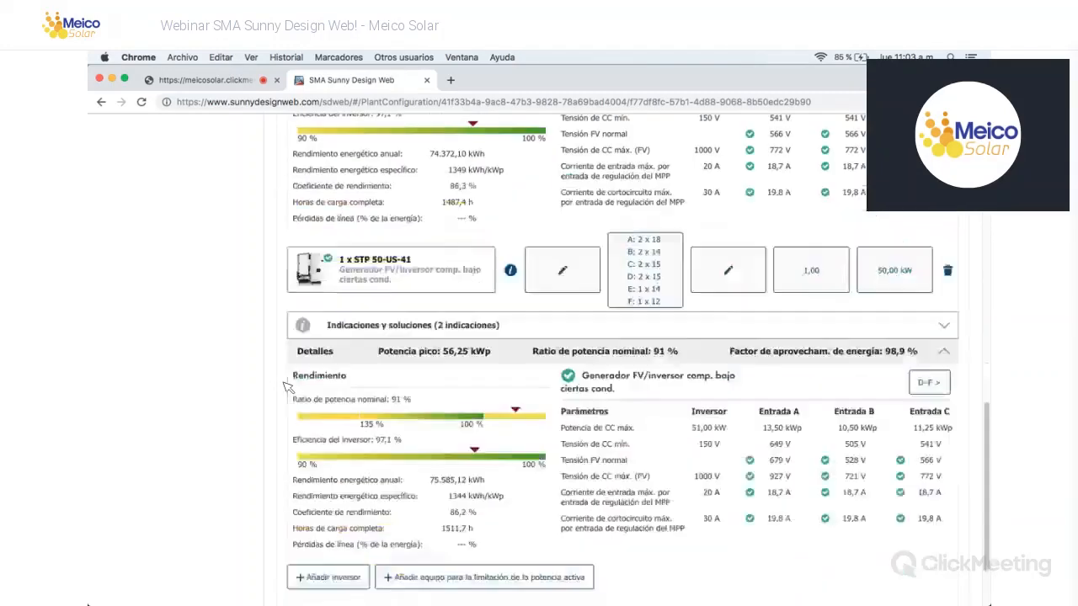
pyautogui.scroll(6, 493, 235)
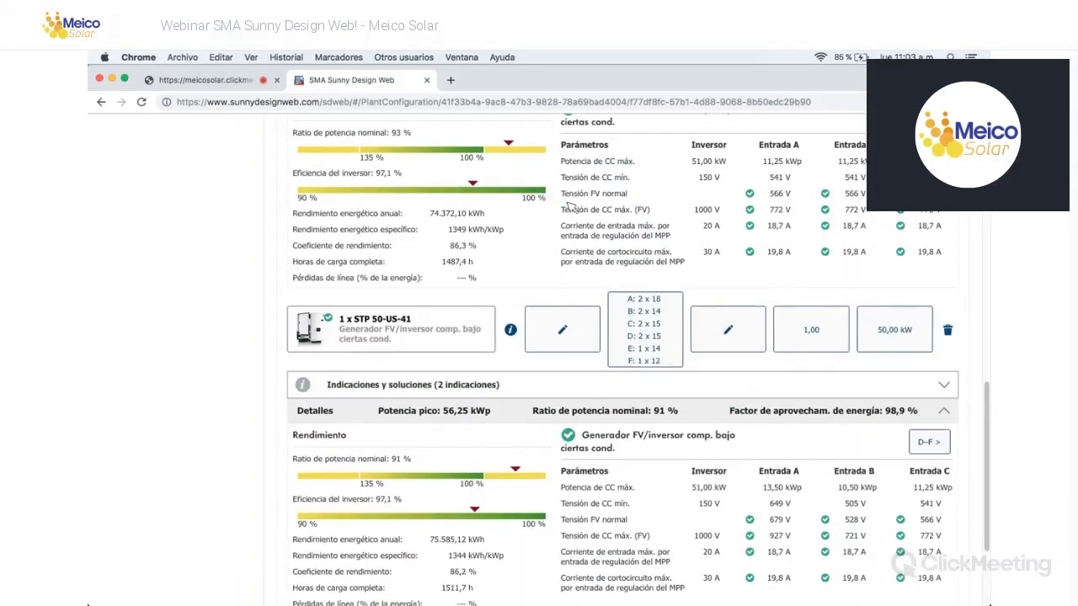
pyautogui.scroll(2, 581, 179)
pyautogui.scroll(5, 581, 185)
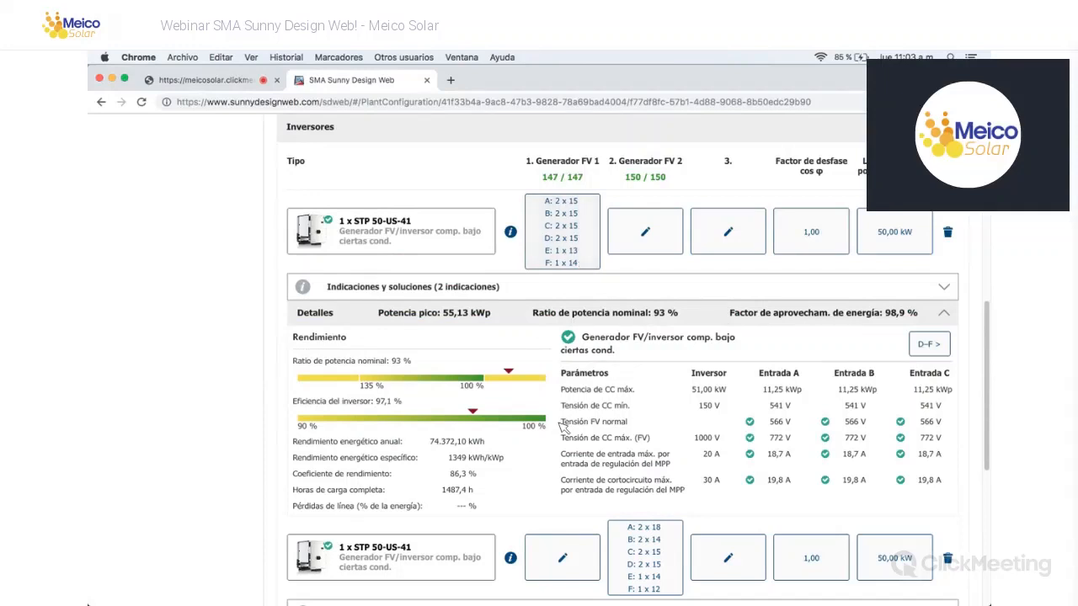
pyautogui.scroll(-1, 562, 427)
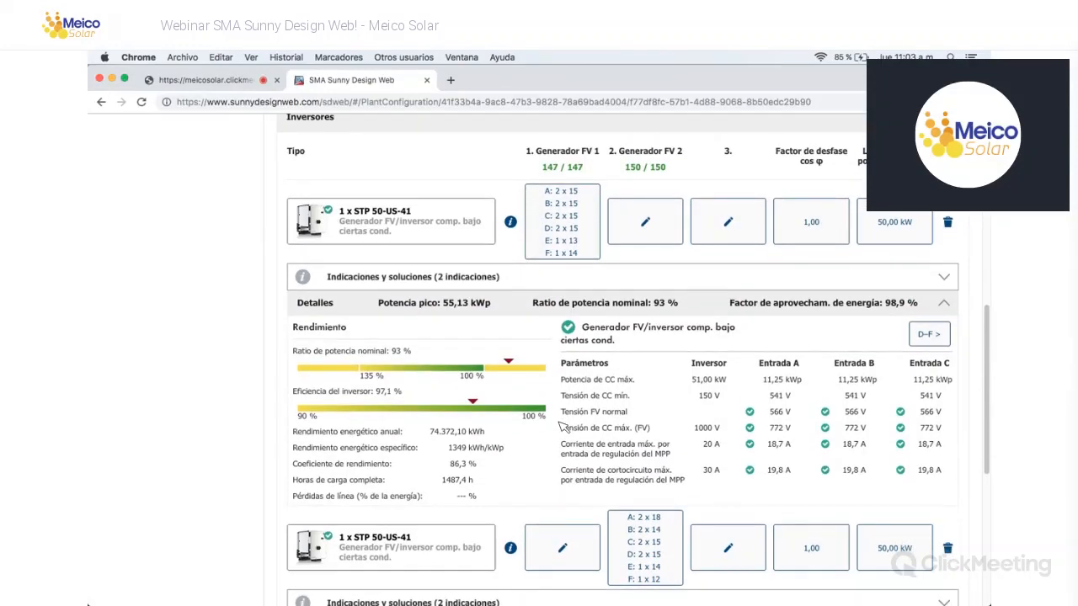
pyautogui.scroll(-5, 562, 427)
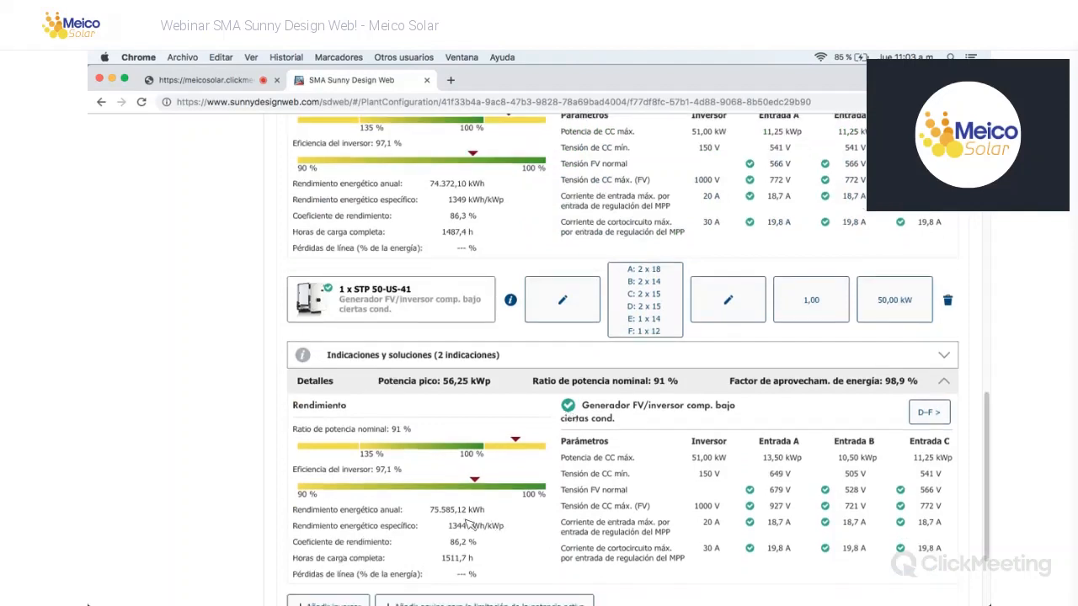
pyautogui.scroll(-1, 469, 522)
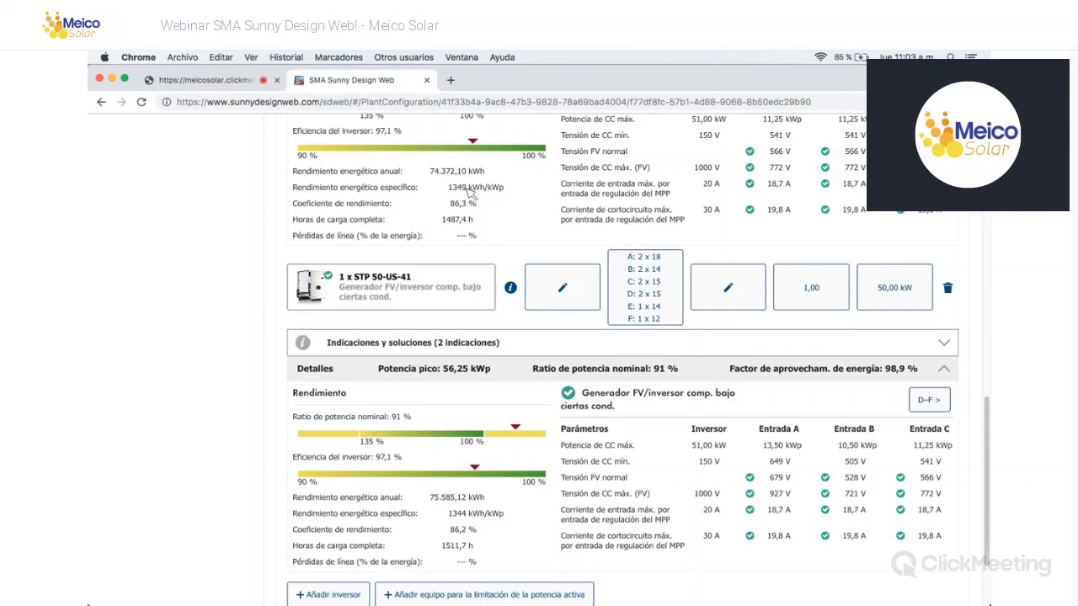
pyautogui.moveTo(457, 188); pyautogui.dragTo(466, 188)
pyautogui.click(656, 312)
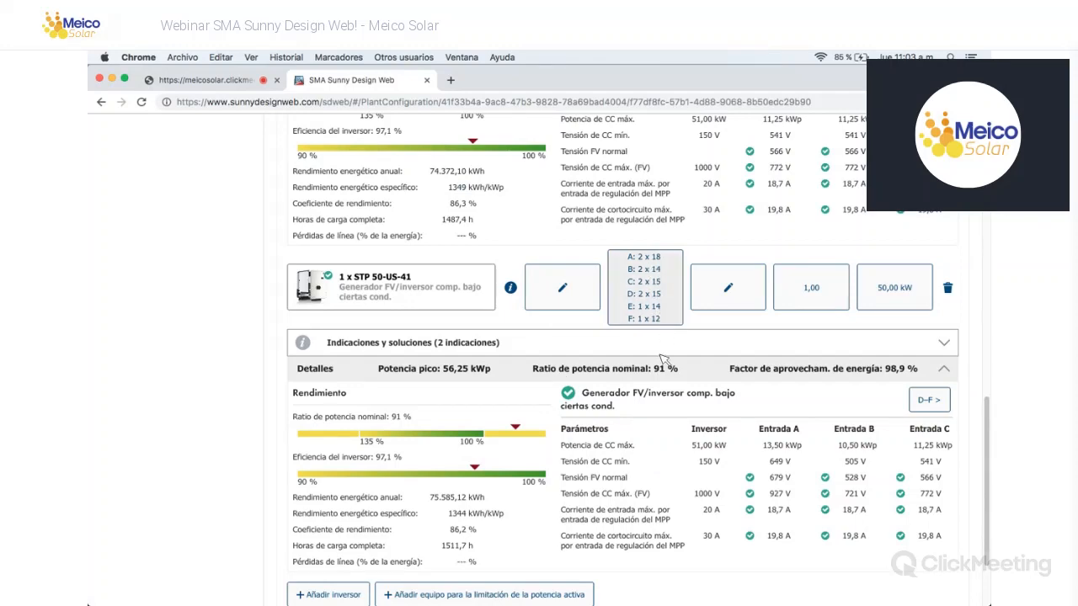
pyautogui.scroll(-2, 653, 278)
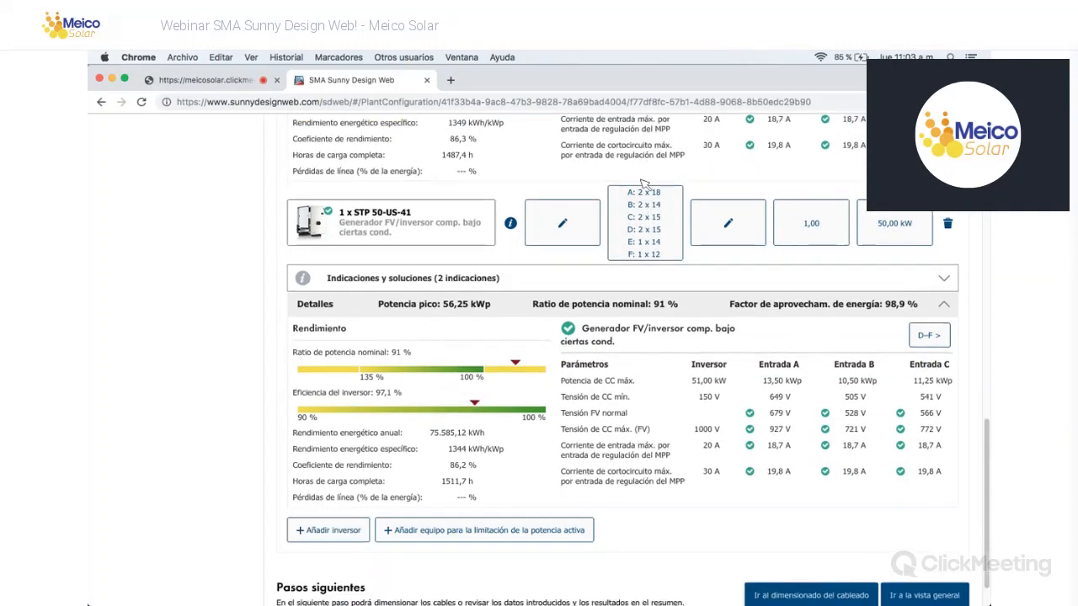
pyautogui.scroll(3, 644, 181)
pyautogui.scroll(3, 645, 180)
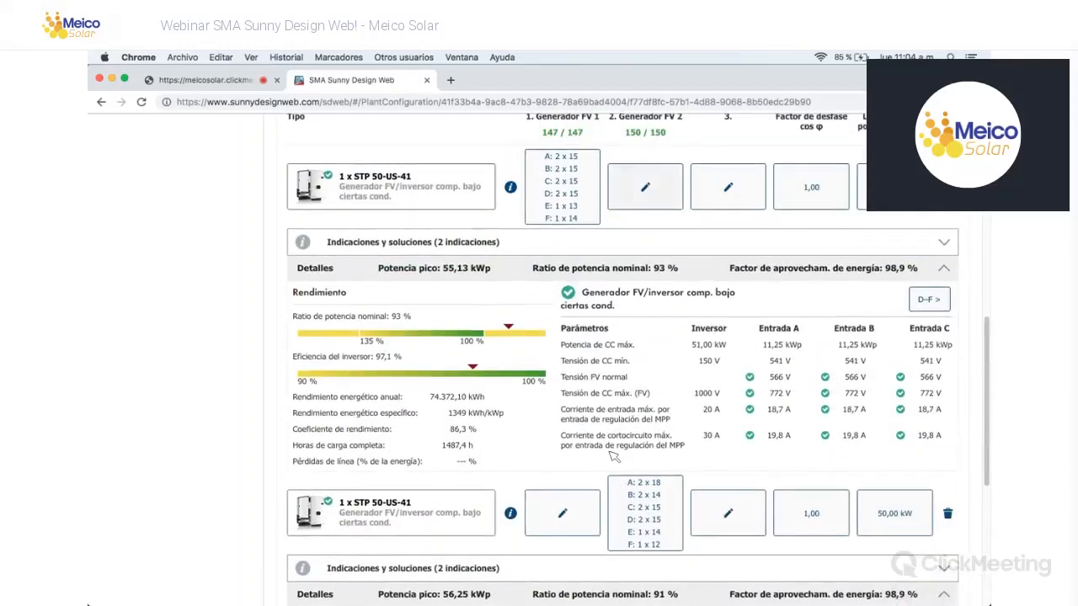
pyautogui.scroll(-2, 613, 455)
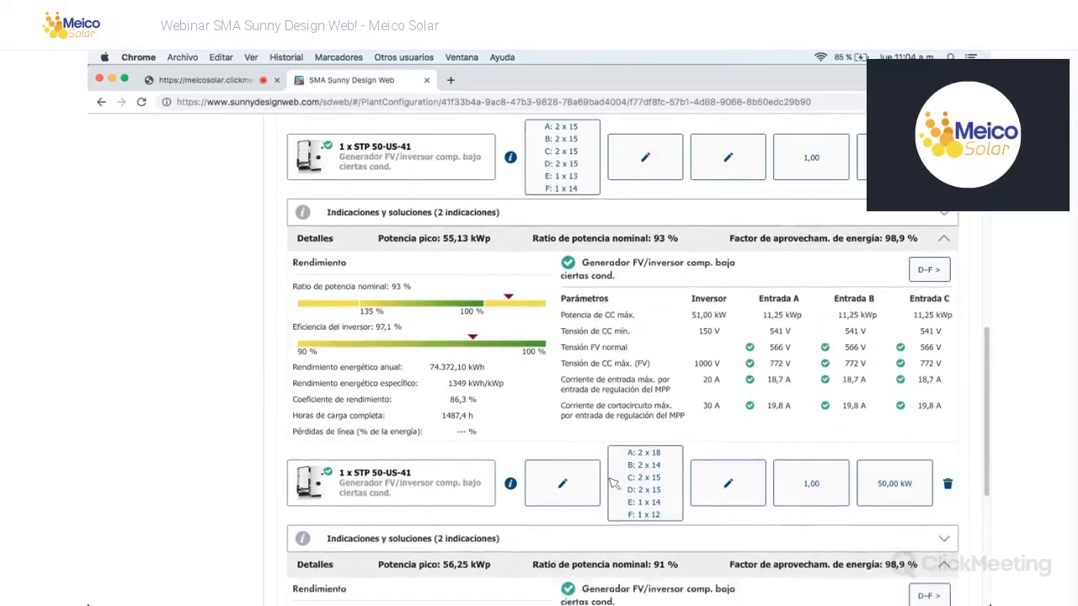
pyautogui.scroll(-4, 613, 484)
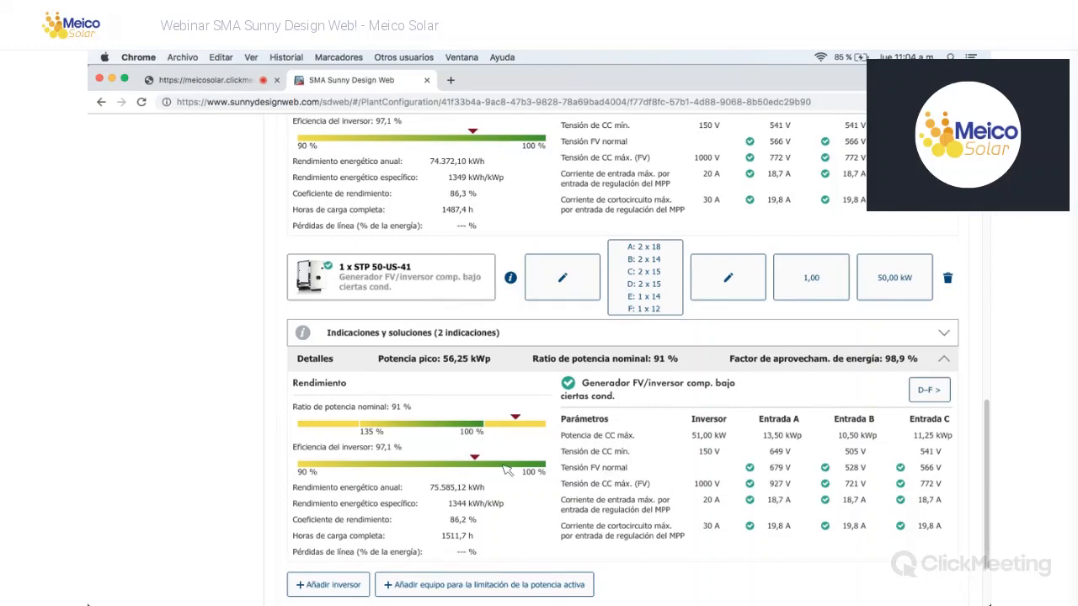
pyautogui.scroll(-1, 458, 470)
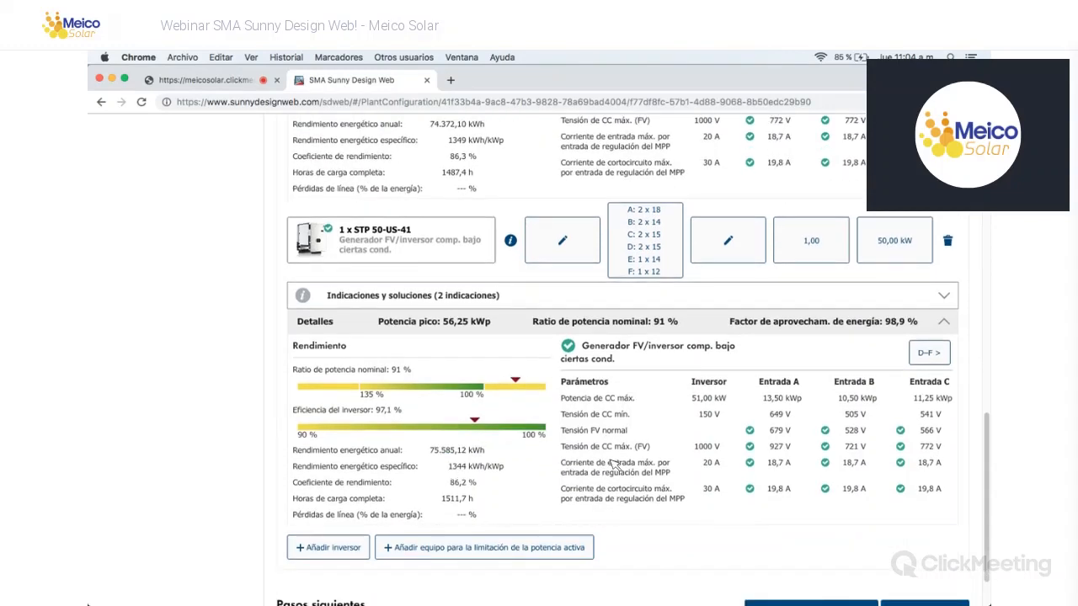
pyautogui.scroll(1, 431, 486)
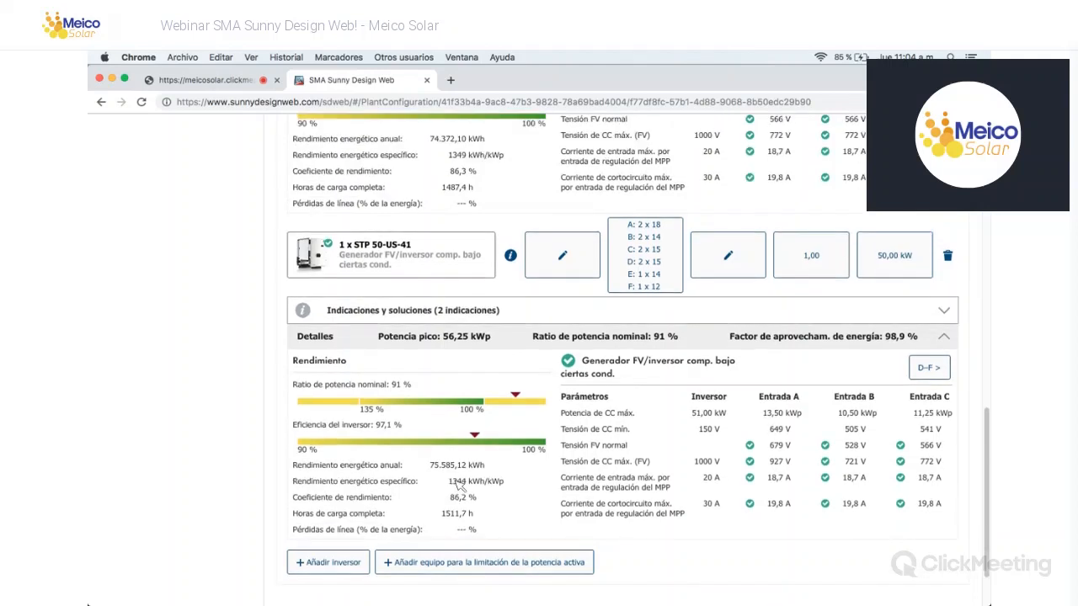
pyautogui.moveTo(505, 485); pyautogui.dragTo(447, 481)
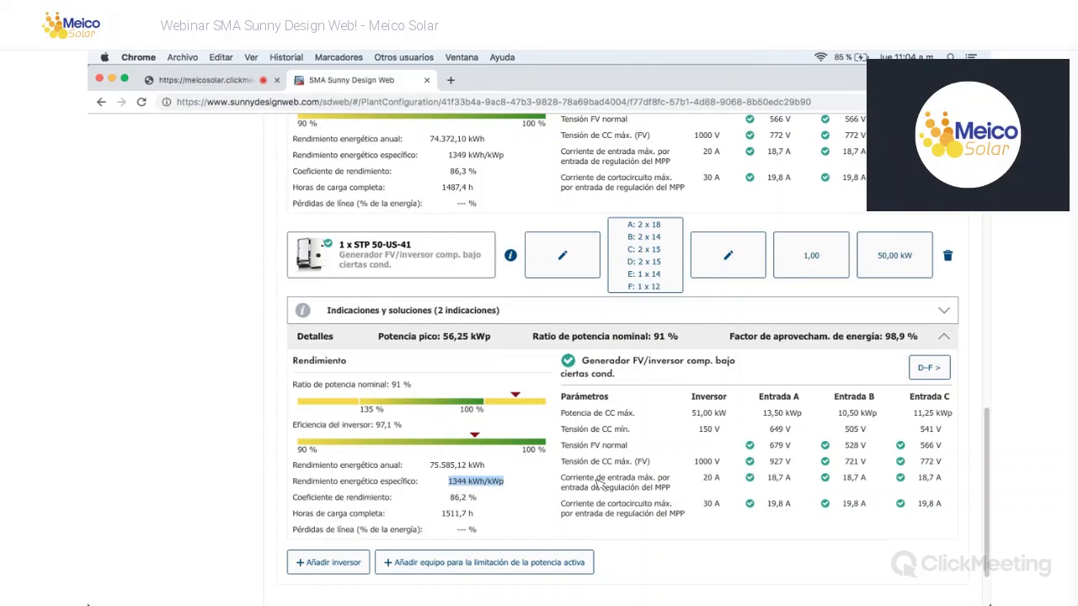
pyautogui.click(600, 485)
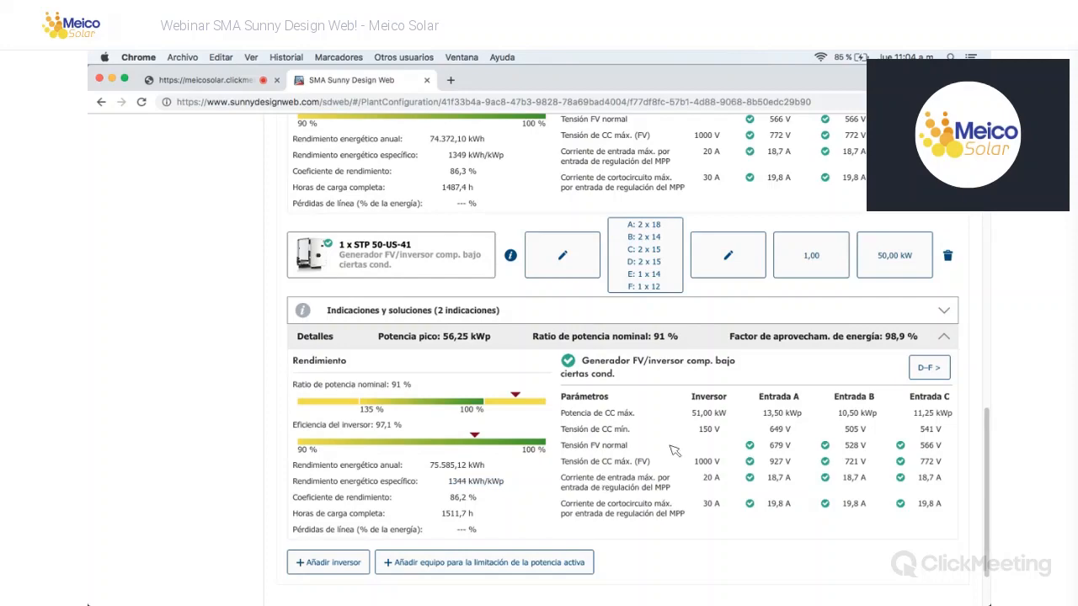
pyautogui.scroll(-2, 262, 133)
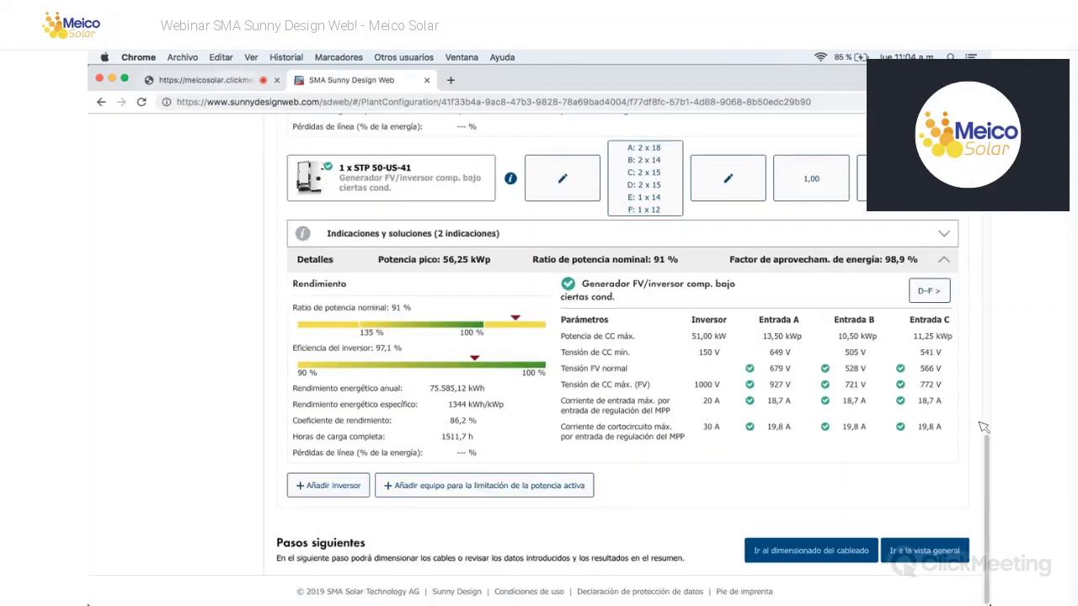
pyautogui.hotkey('ctrl', 'Tab')
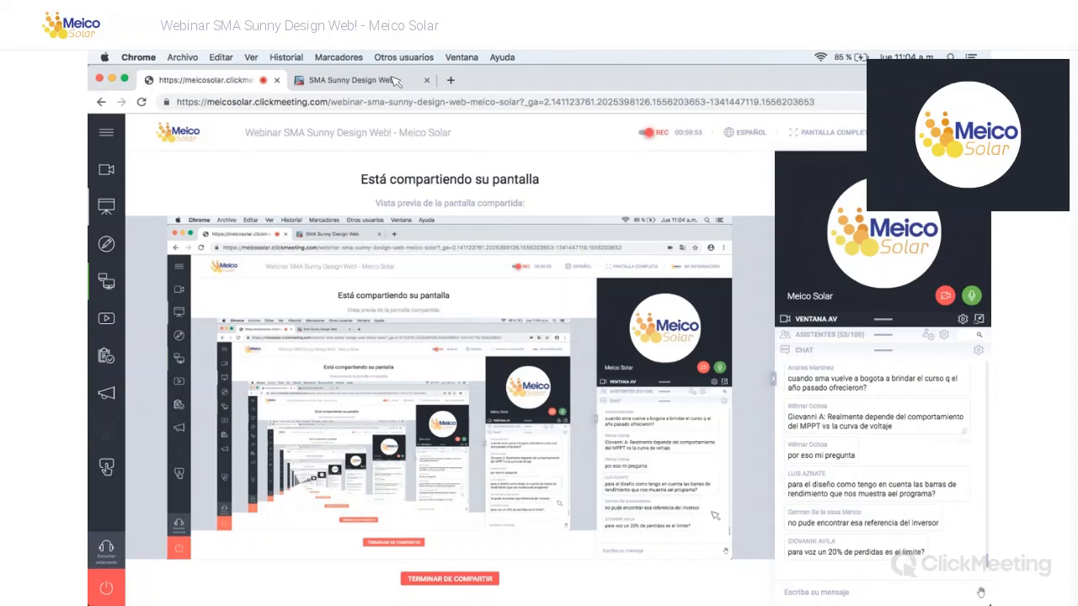
pyautogui.click(360, 81)
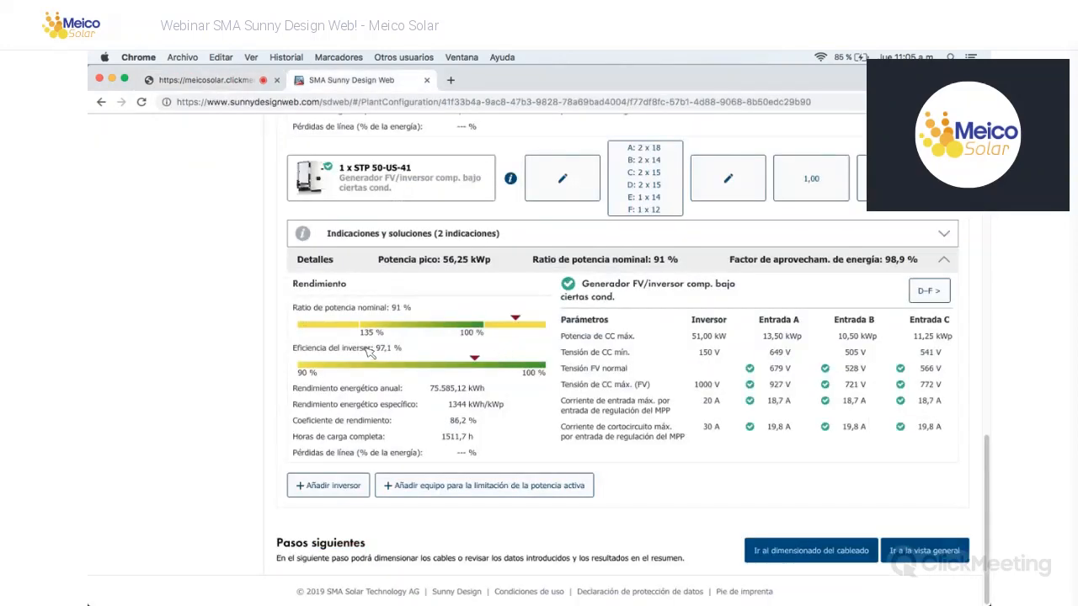
# Step: Highlight the second inverter's yield figures, 1344 kWh/kWp through line losses, then switch to ClickMeeting
pyautogui.scroll(2, 472, 415)
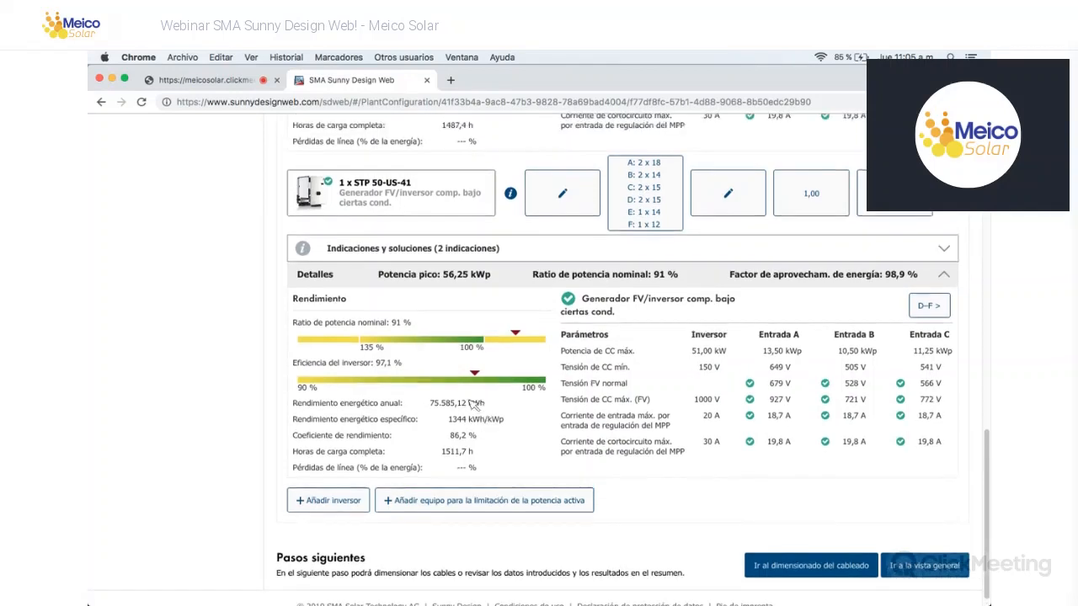
pyautogui.scroll(2, 480, 423)
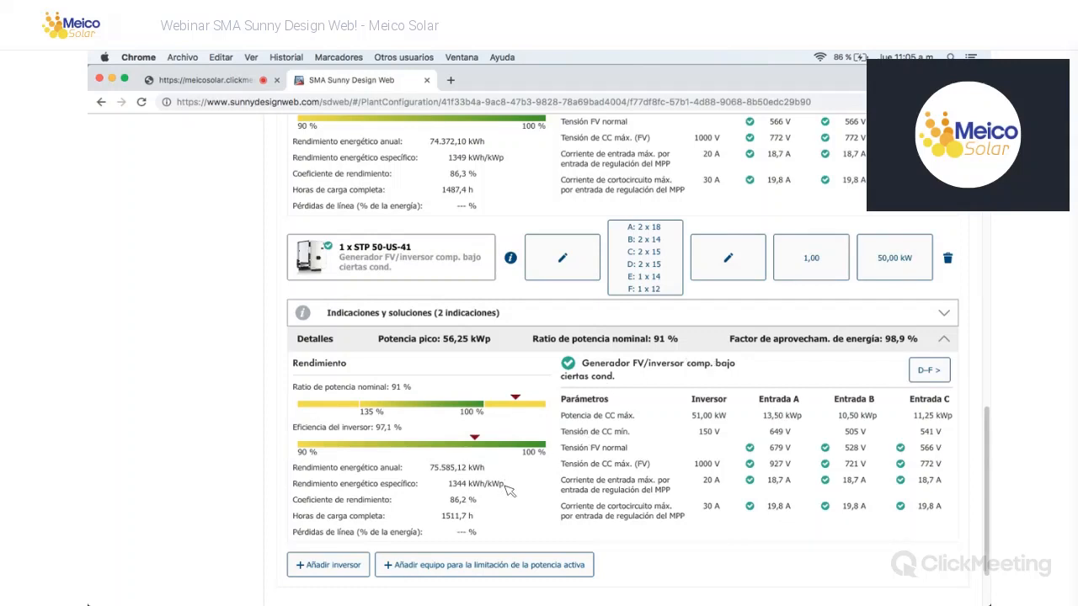
pyautogui.moveTo(452, 486); pyautogui.dragTo(506, 484)
pyautogui.click(506, 484)
pyautogui.moveTo(529, 488); pyautogui.dragTo(448, 485)
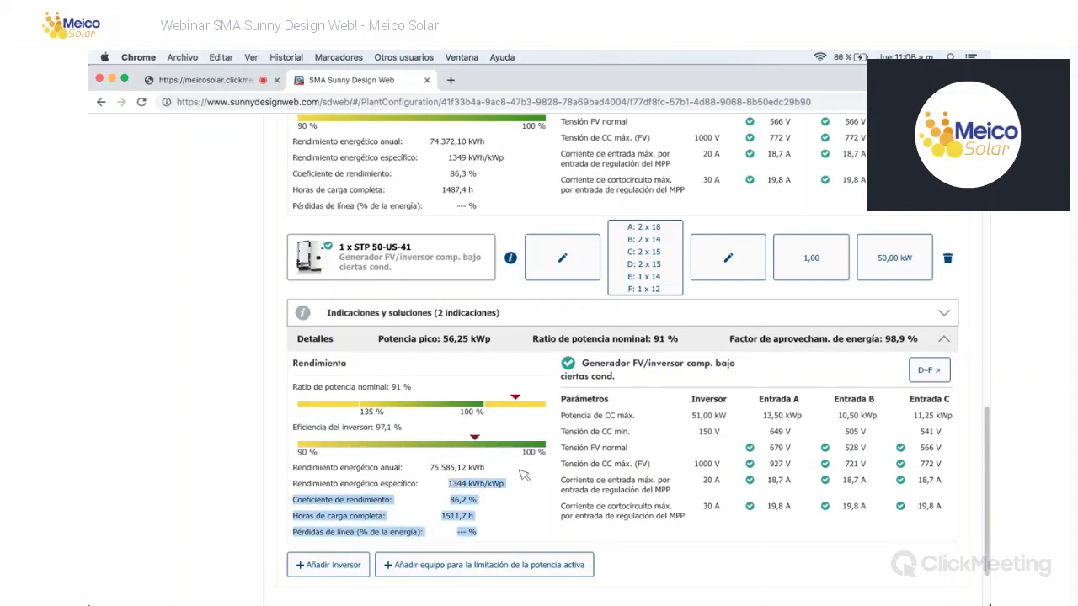
pyautogui.click(463, 477)
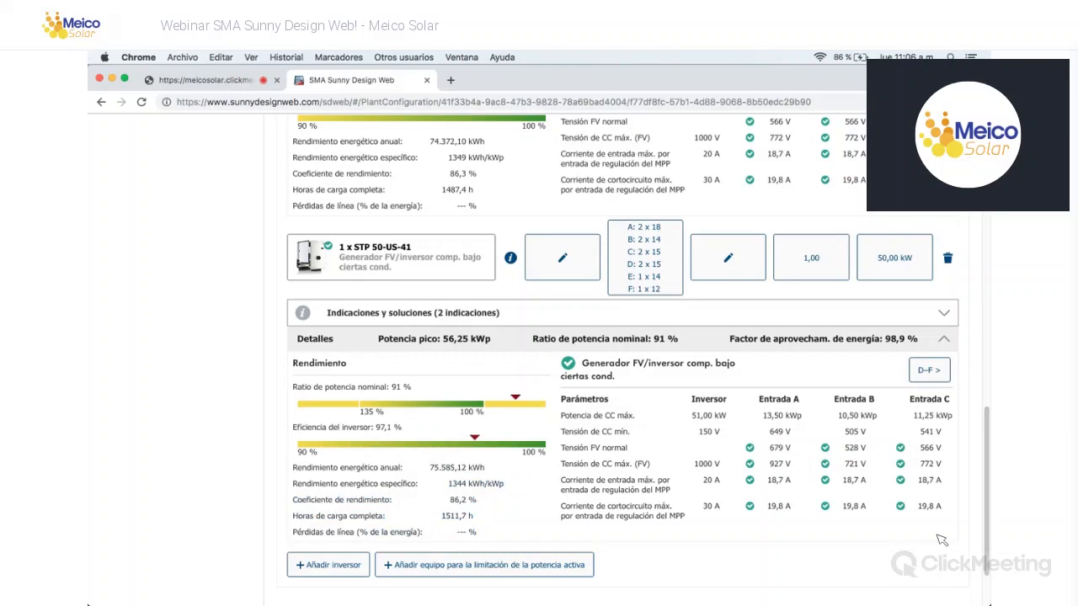
pyautogui.hotkey('ctrl', 'Tab')
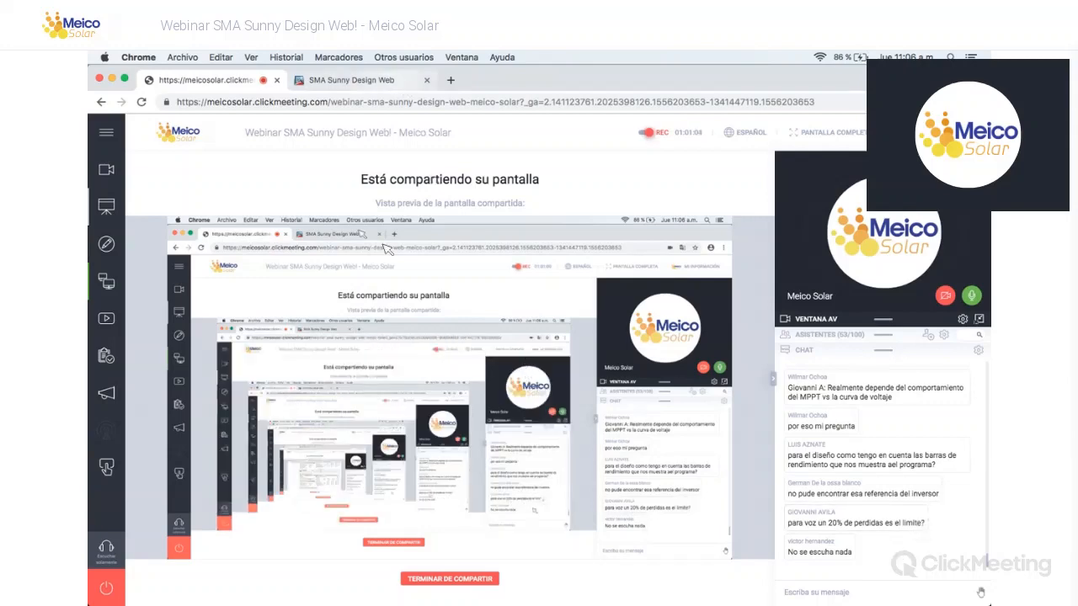
# Step: Return to the Sunny Design Web tab showing the 55,13 kWp and 56,25 kWp inverter results
pyautogui.click(352, 80)
pyautogui.scroll(1, 403, 192)
pyautogui.scroll(3, 402, 192)
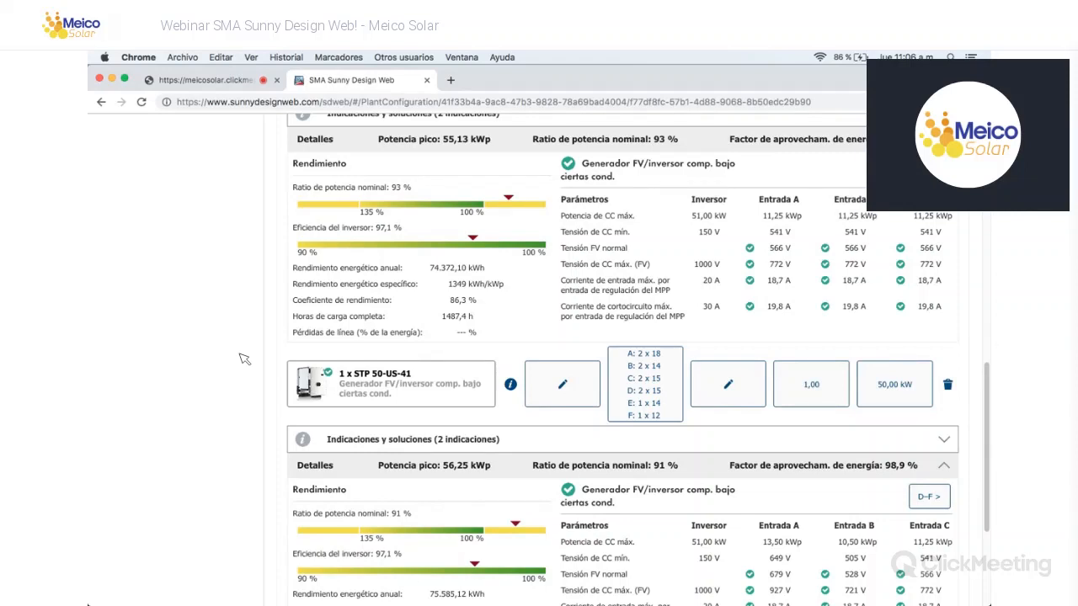
pyautogui.click(386, 381)
pyautogui.scroll(1, 751, 335)
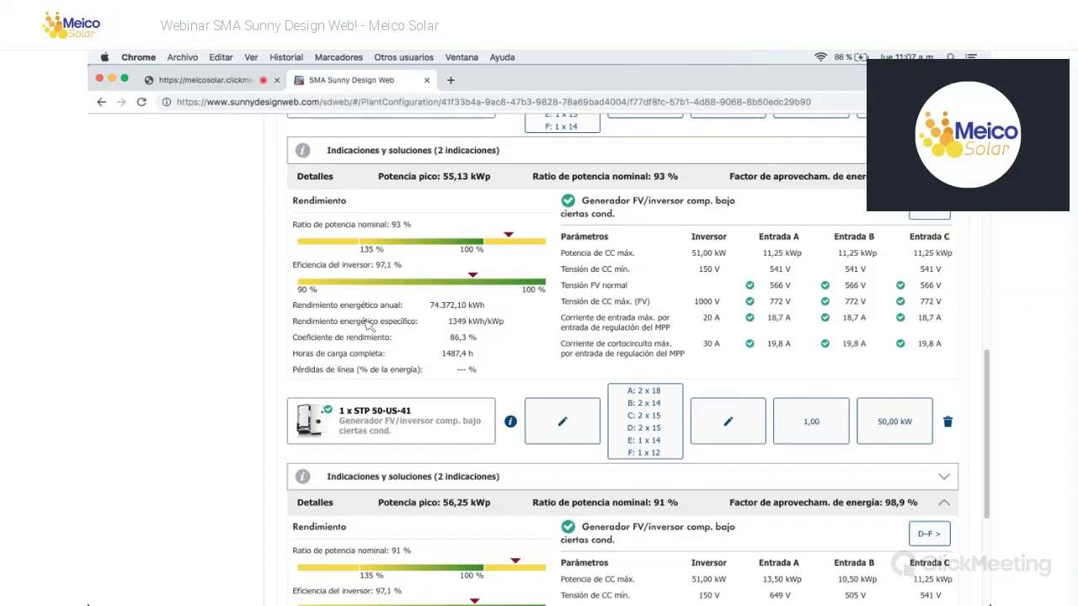
pyautogui.moveTo(352, 330)
pyautogui.scroll(-1, 492, 320)
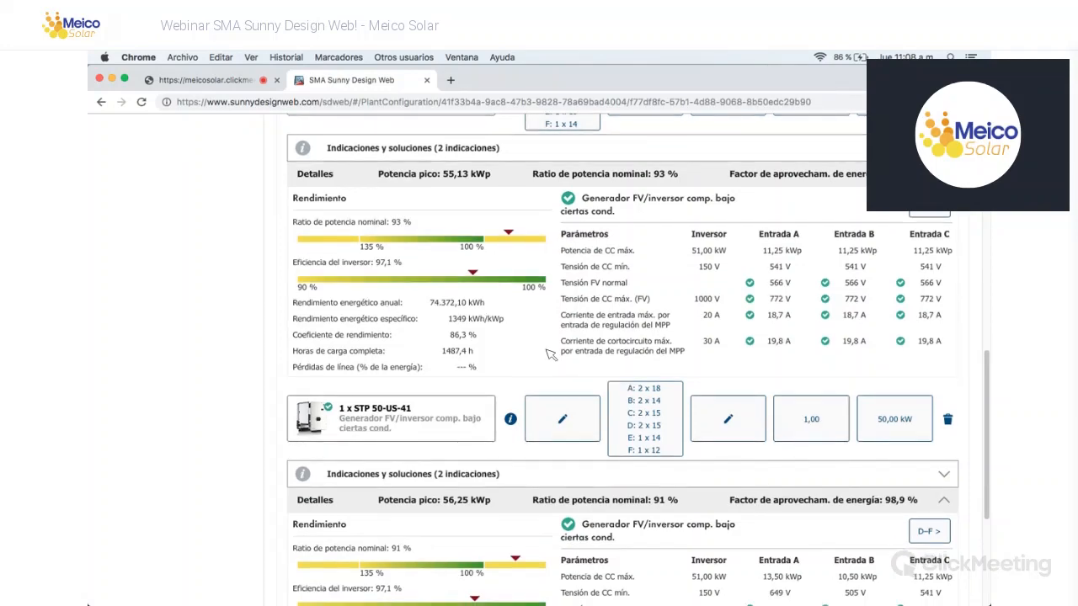
pyautogui.scroll(-3, 633, 386)
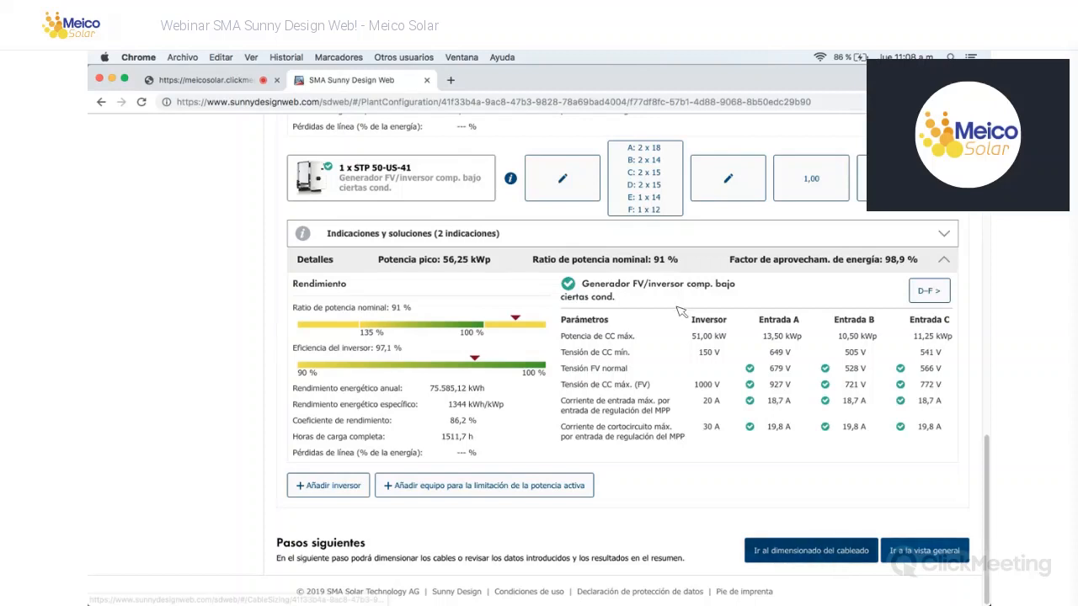
# Step: Find the Cables de CC table and open string A's DC cable settings (copper, 10,00 m, 1,5 mm²)
pyautogui.scroll(1, 791, 549)
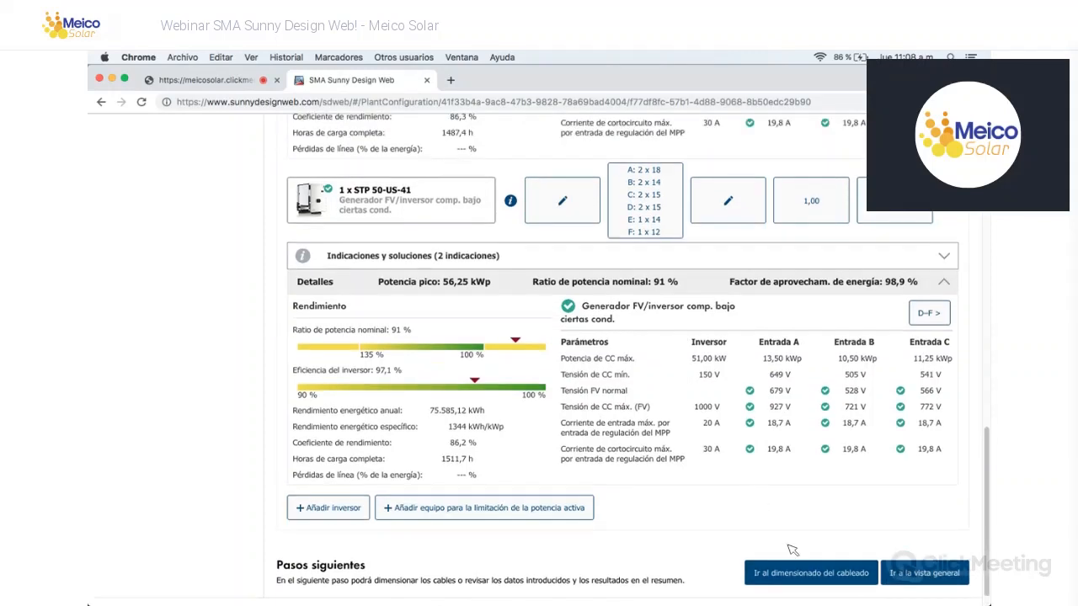
pyautogui.scroll(5, 791, 549)
pyautogui.scroll(-5, 656, 419)
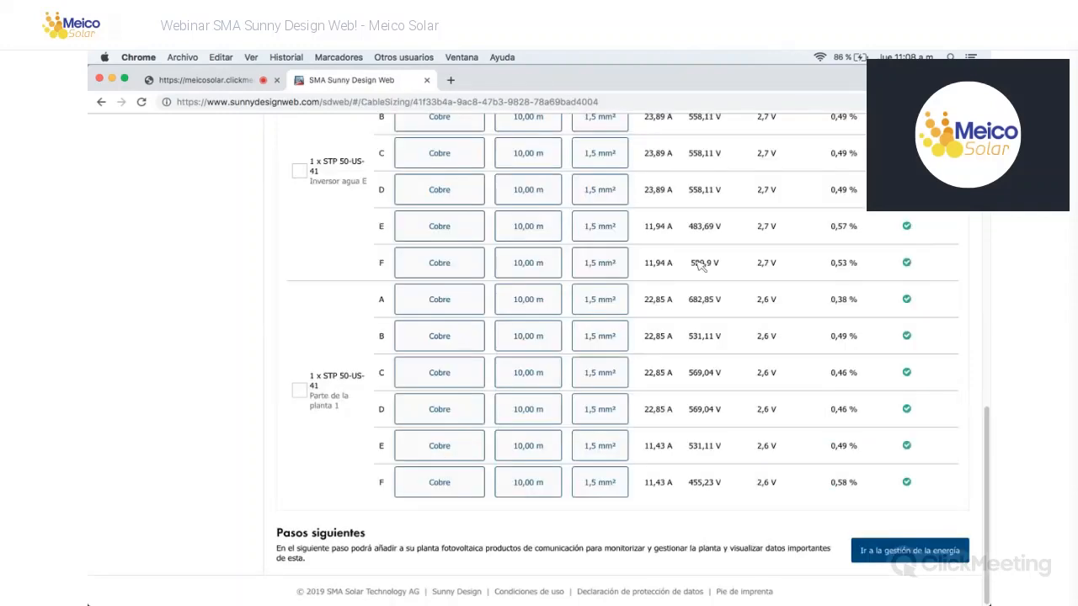
pyautogui.scroll(3, 395, 224)
pyautogui.scroll(5, 396, 227)
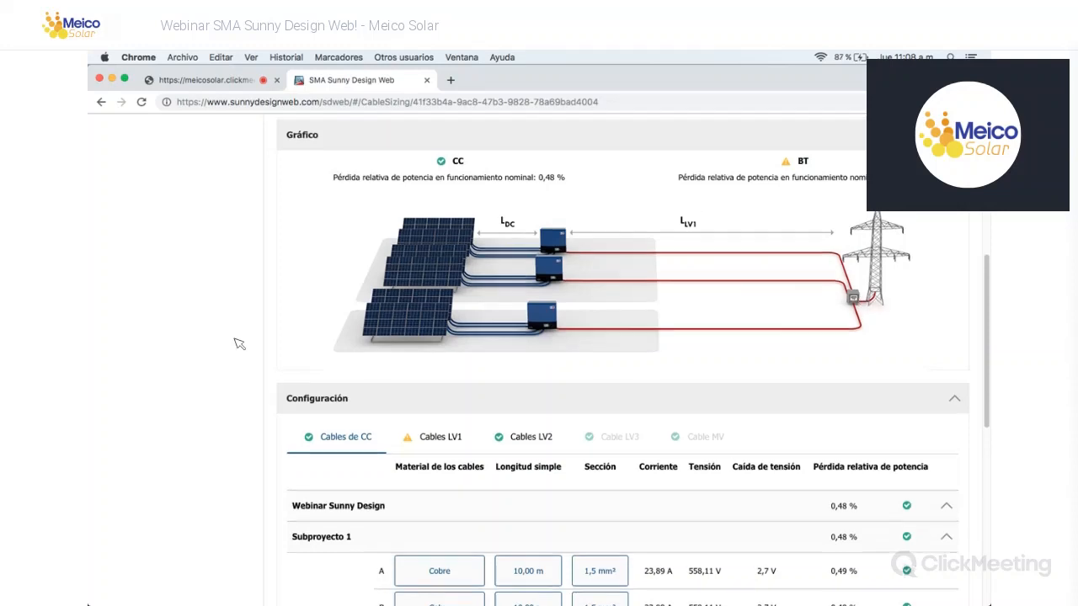
pyautogui.scroll(1, 389, 297)
pyautogui.scroll(-6, 444, 301)
pyautogui.scroll(2, 444, 297)
pyautogui.scroll(1, 447, 298)
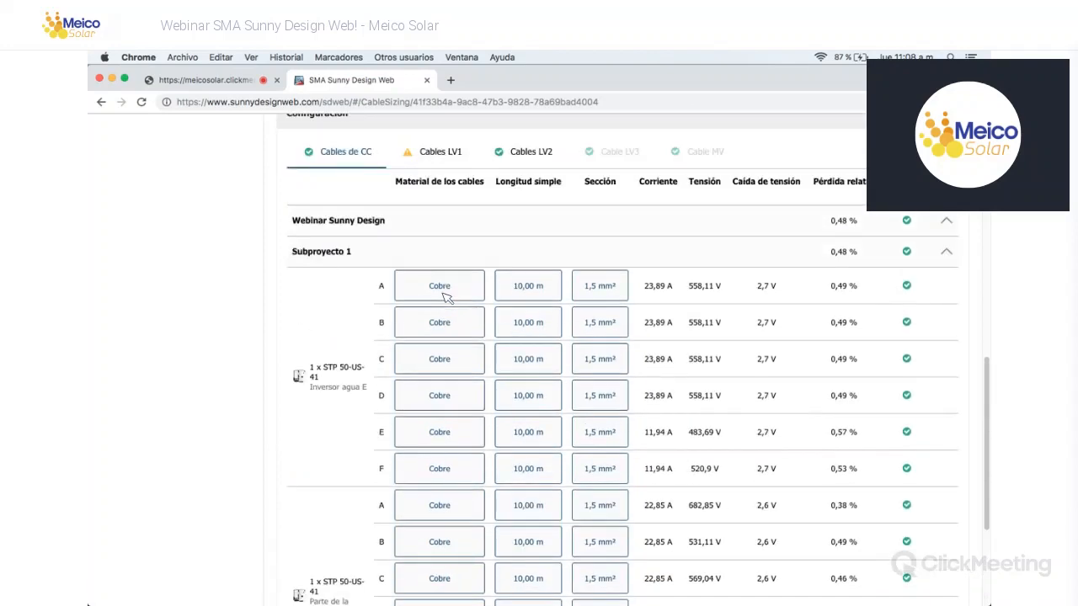
pyautogui.click(445, 294)
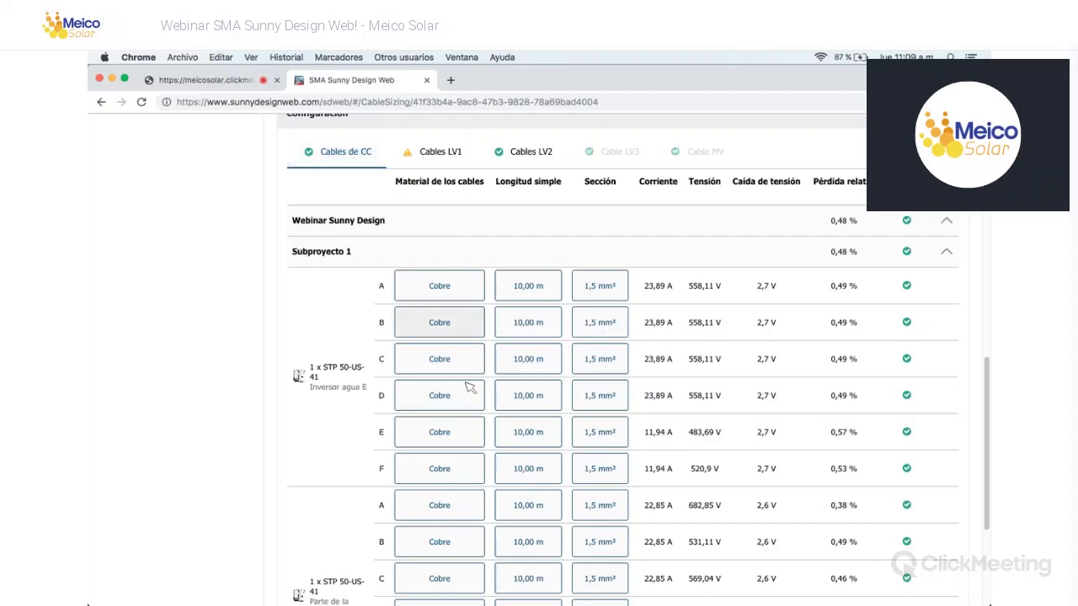
pyautogui.click(611, 393)
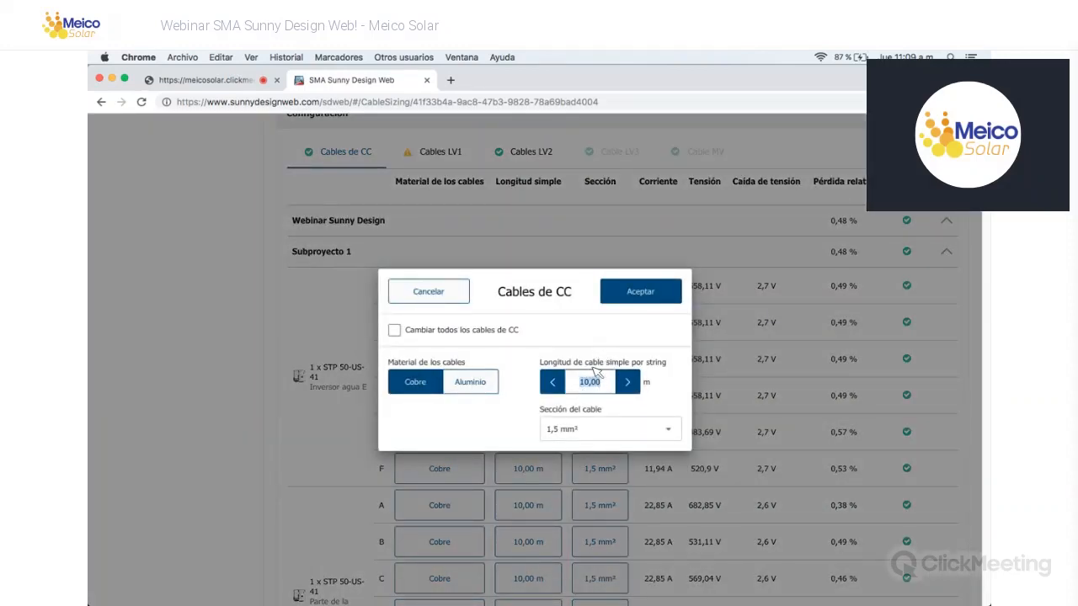
# Step: Change string A's DC cable cross-section to 6 mm²
pyautogui.click(663, 365)
pyautogui.click(601, 429)
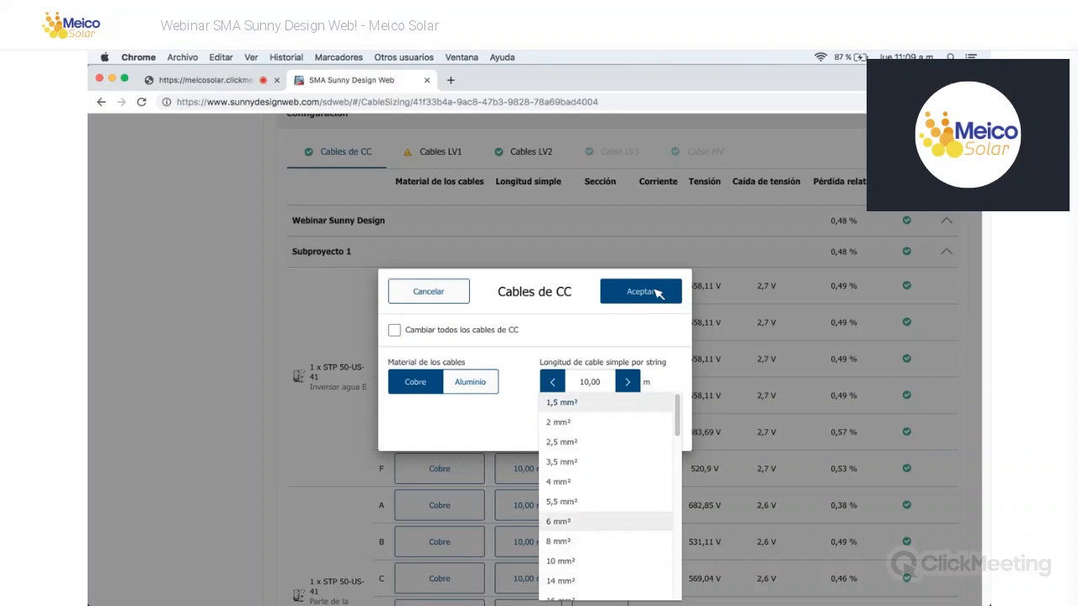
pyautogui.click(557, 521)
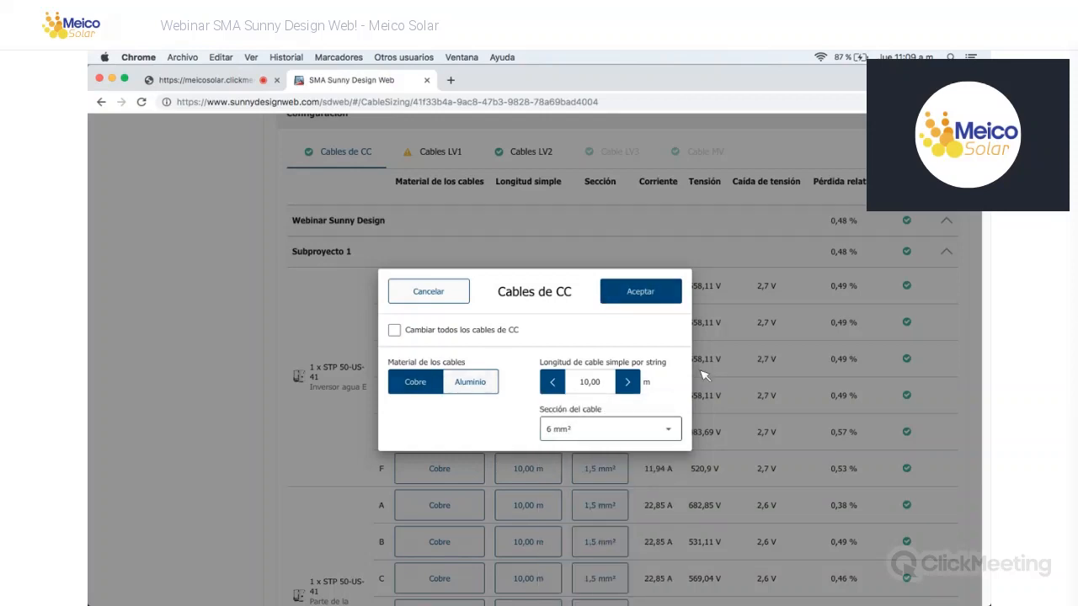
pyautogui.click(640, 291)
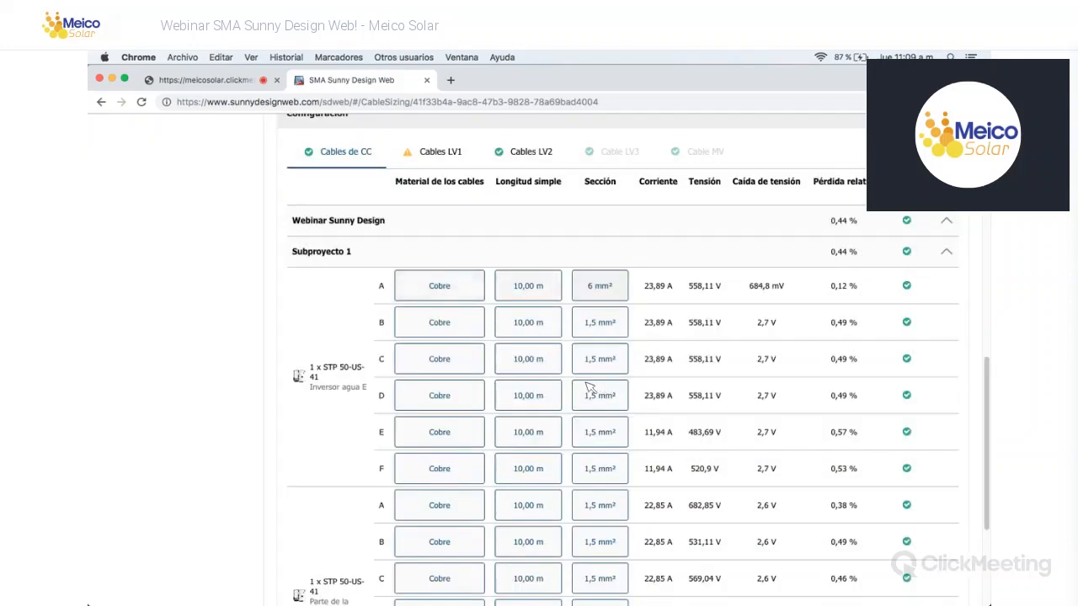
# Step: Set string A's DC cable length to 30 m
pyautogui.click(588, 387)
pyautogui.doubleClick(589, 383)
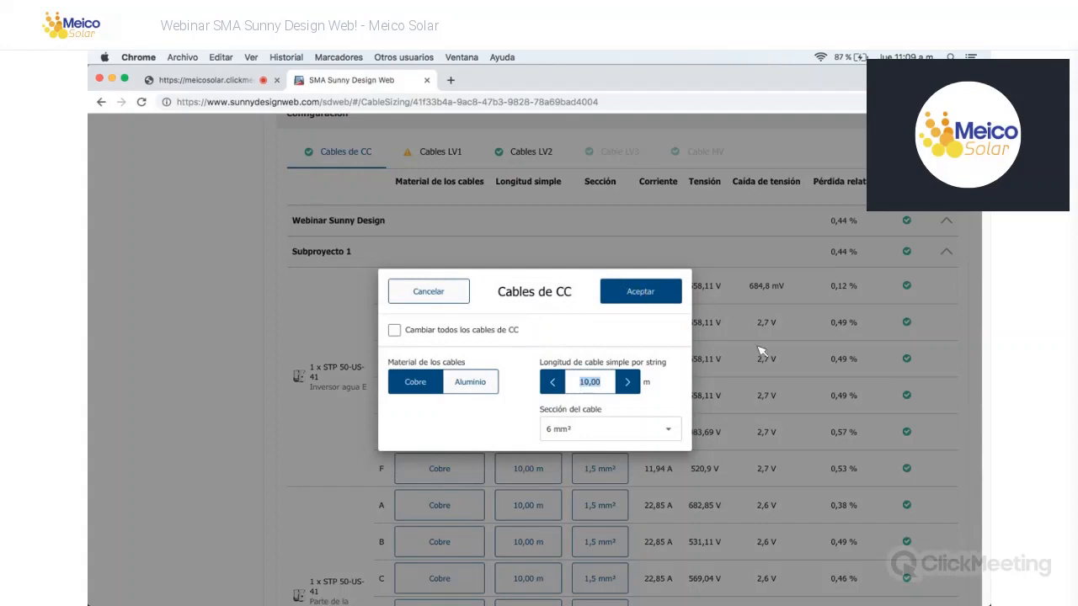
pyautogui.write('30')
pyautogui.press('Return')
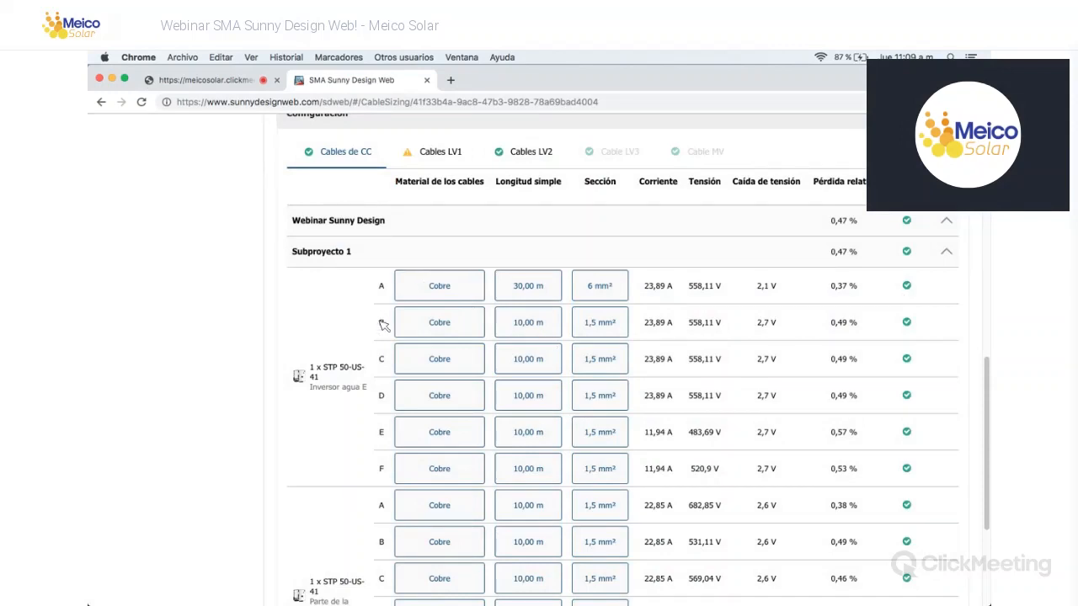
pyautogui.scroll(-1, 385, 391)
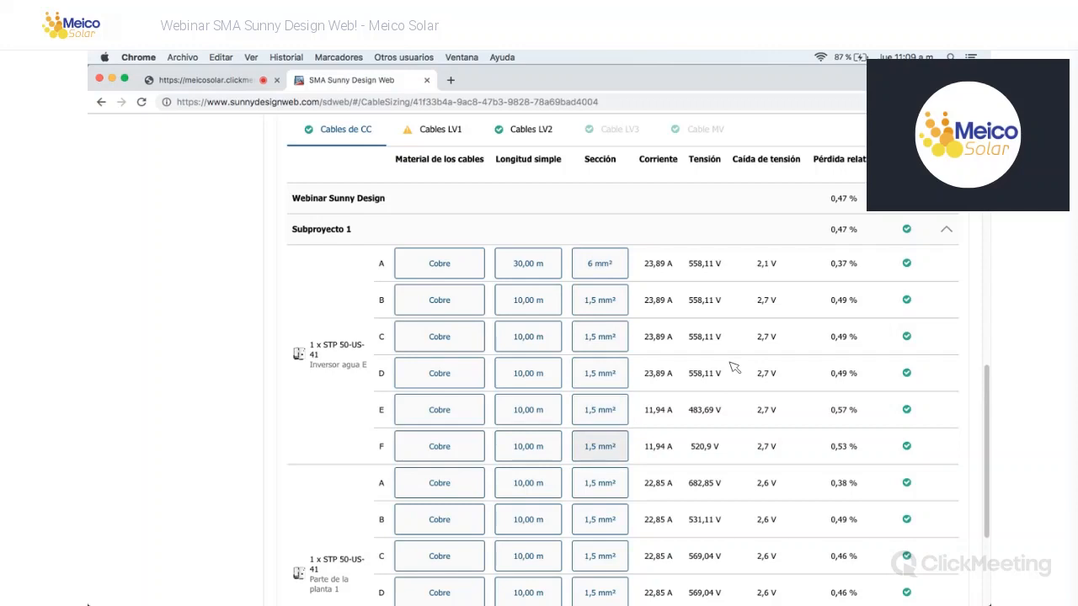
pyautogui.scroll(-2, 577, 214)
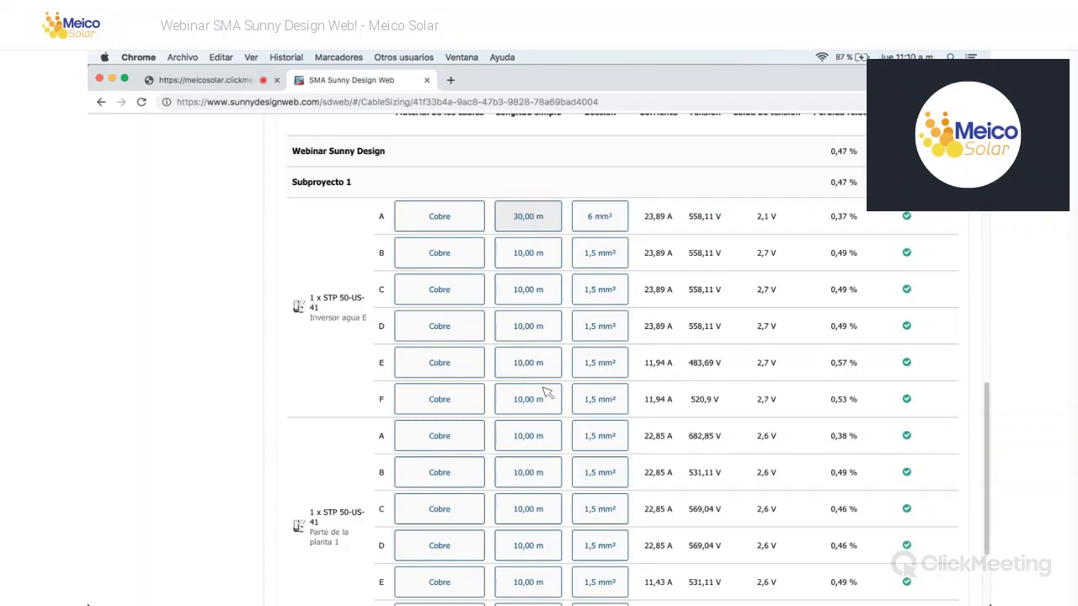
# Step: Try a 1,5 mm² cross-section for string A's DC cable
pyautogui.click(613, 426)
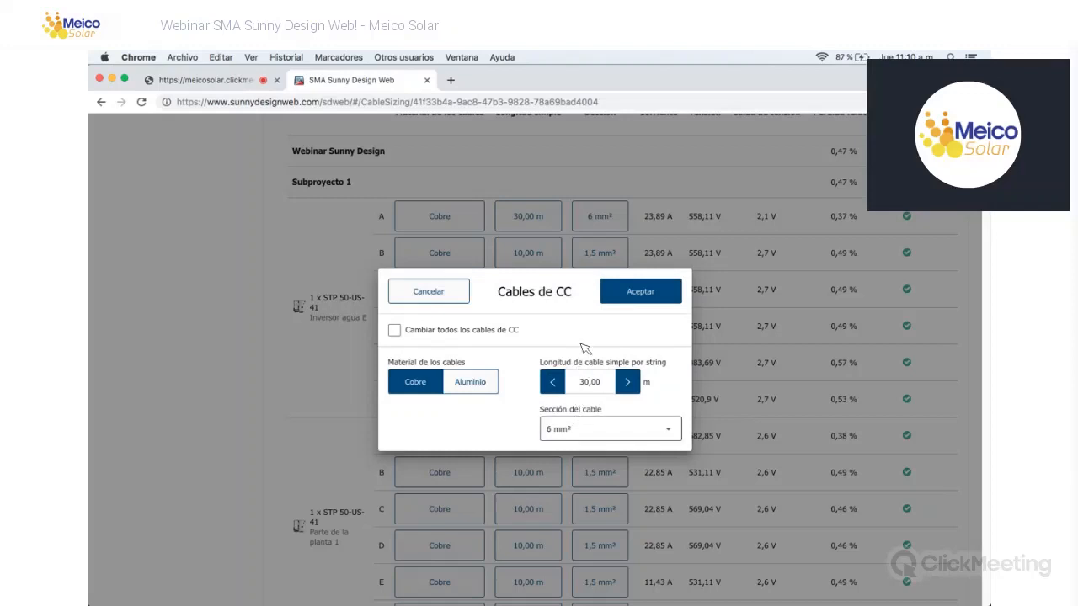
pyautogui.click(610, 430)
pyautogui.scroll(-5, 630, 392)
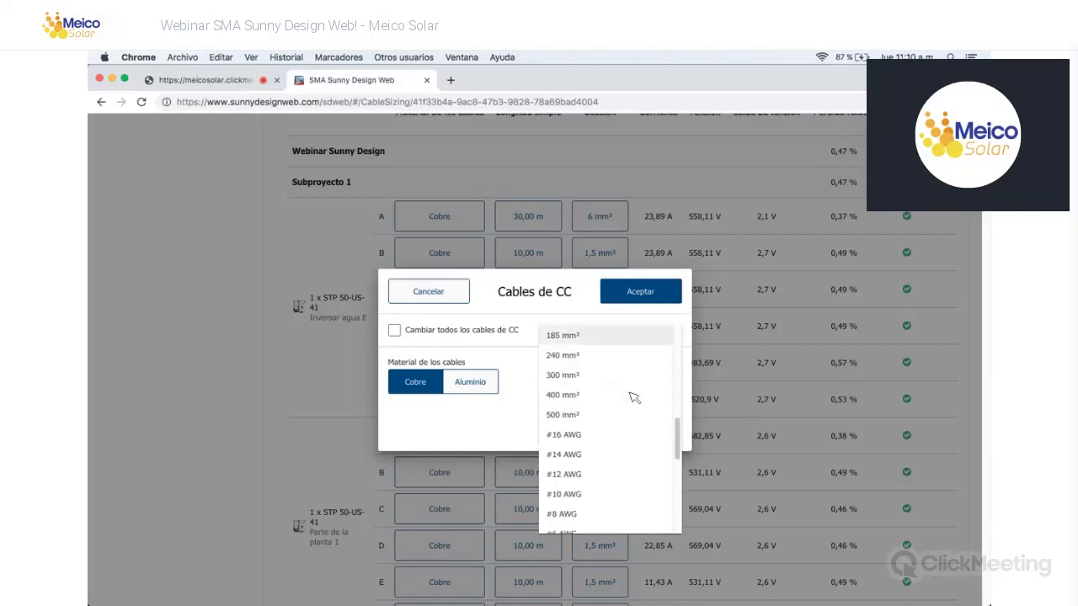
pyautogui.scroll(5, 630, 392)
pyautogui.click(757, 347)
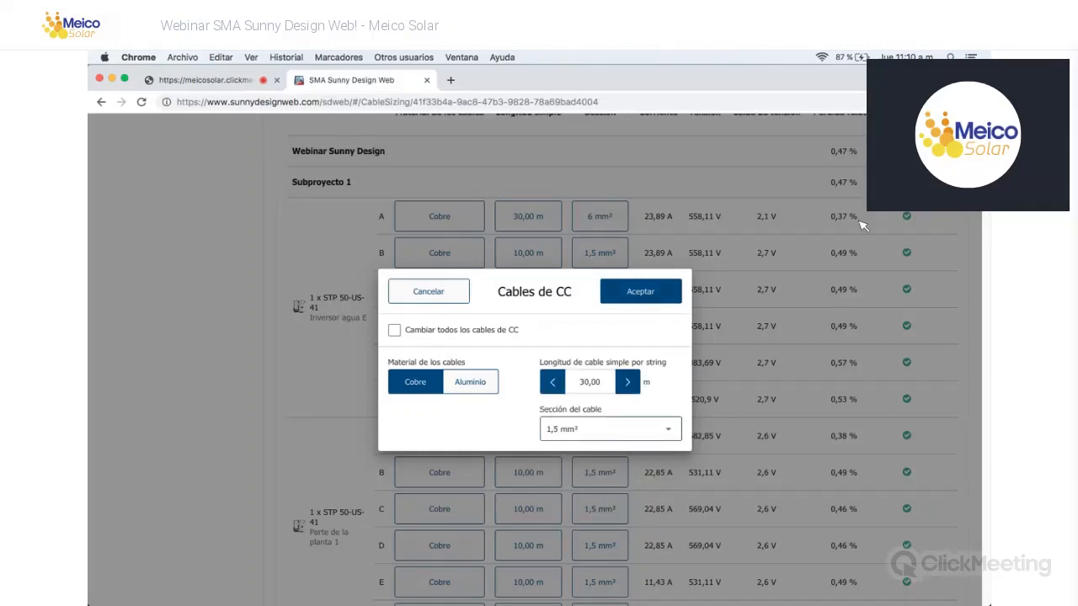
pyautogui.click(640, 292)
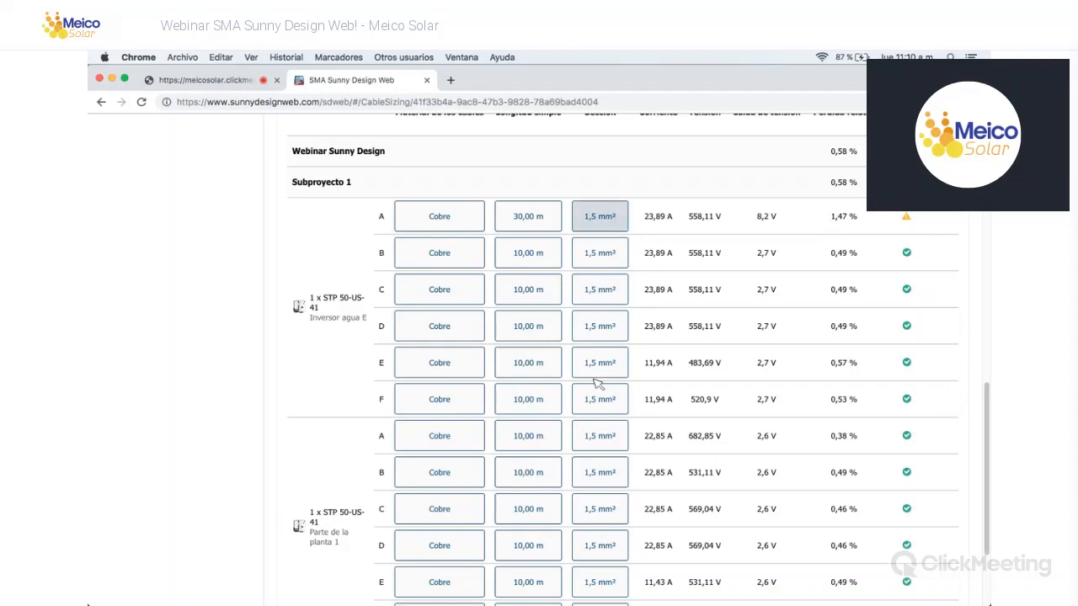
# Step: Settle on a 4 mm² cross-section for string A, giving 0,55 % loss
pyautogui.click(612, 217)
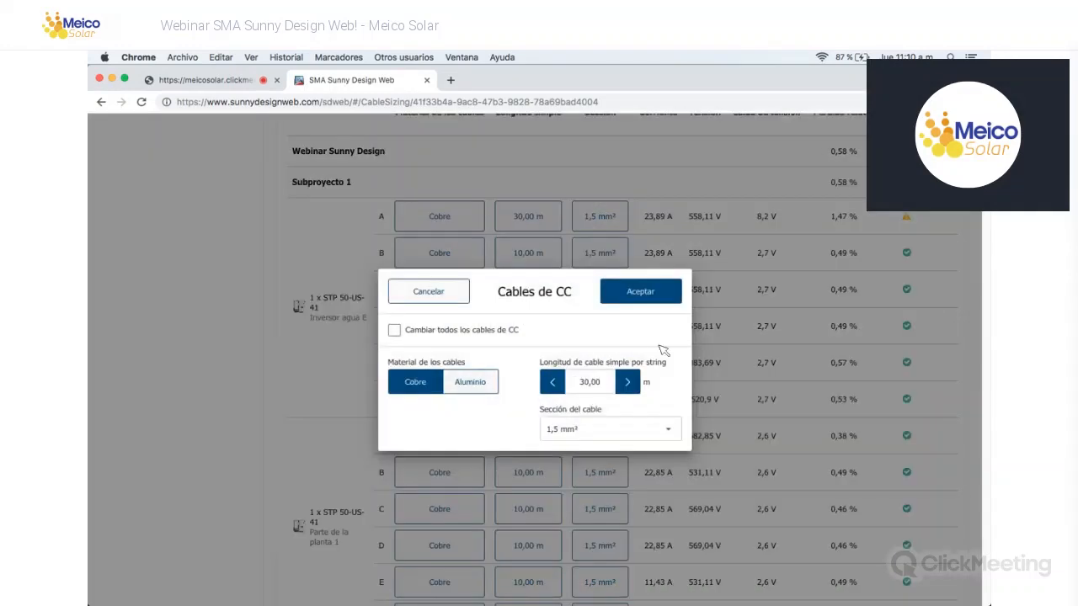
pyautogui.click(610, 430)
pyautogui.click(564, 480)
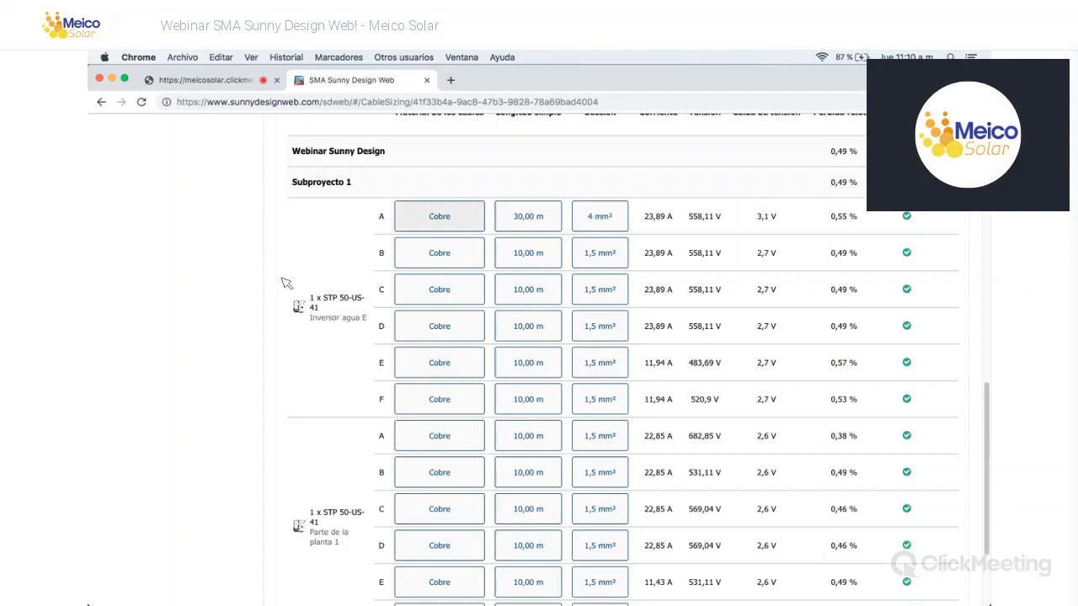
pyautogui.scroll(1, 287, 283)
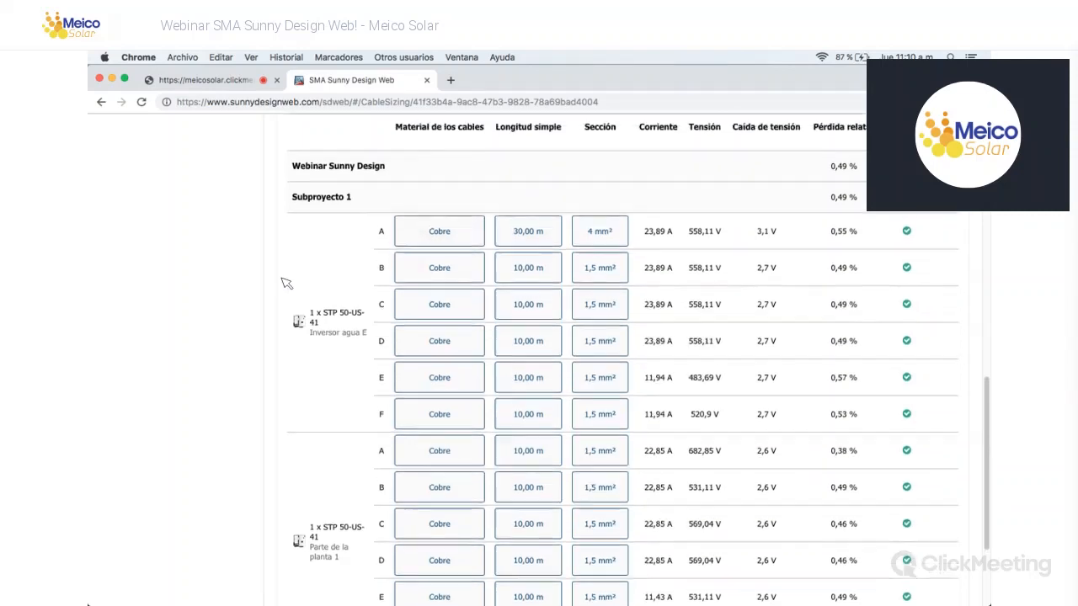
pyautogui.scroll(3, 286, 283)
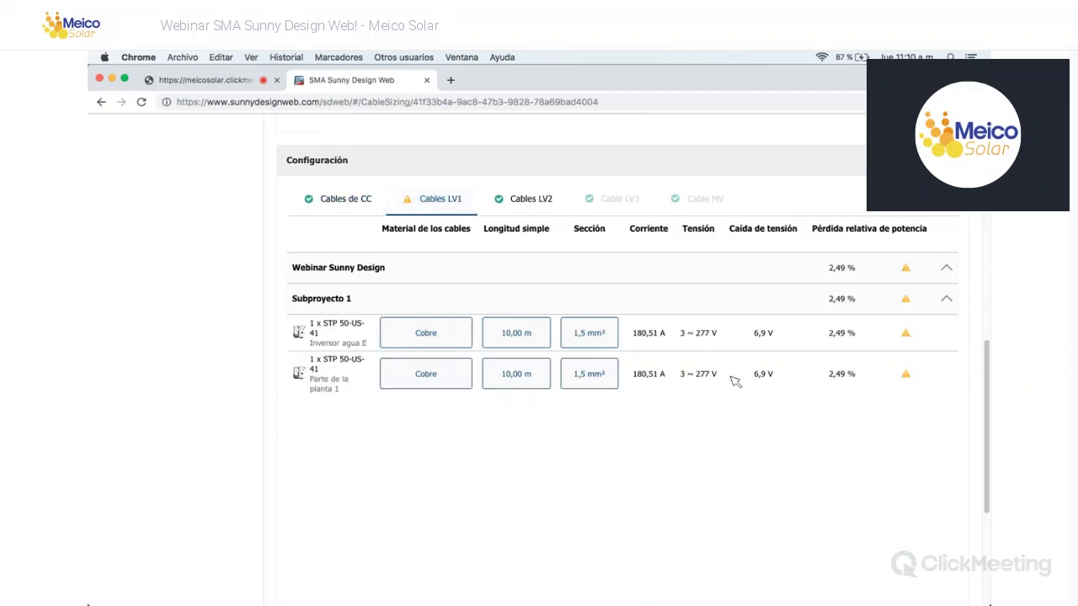
# Step: Open the first inverter's LV1 cable settings and enter a 70 m length
pyautogui.scroll(1, 404, 352)
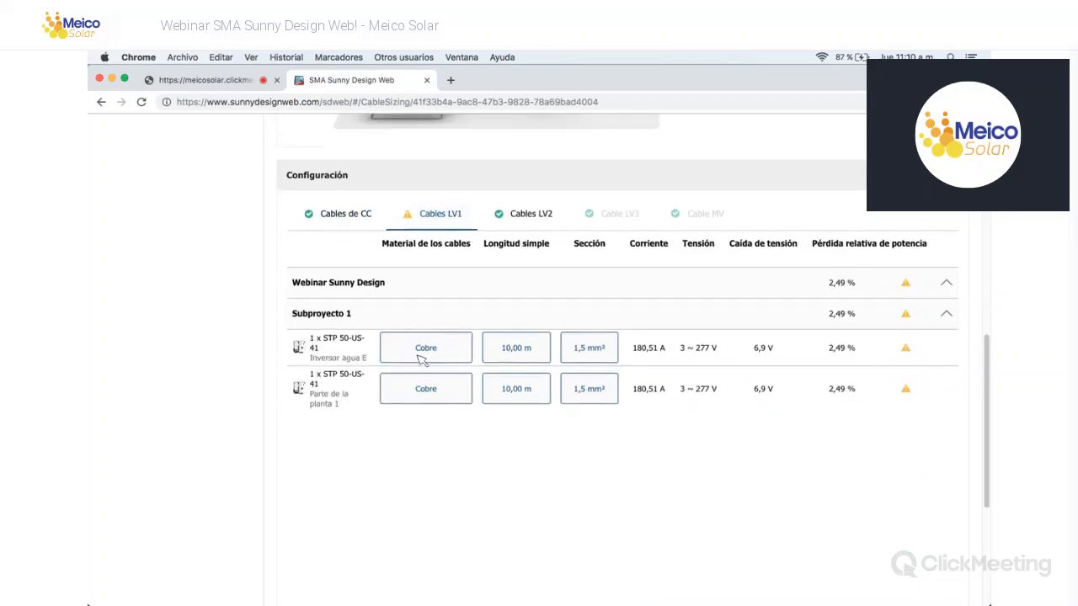
pyautogui.click(434, 355)
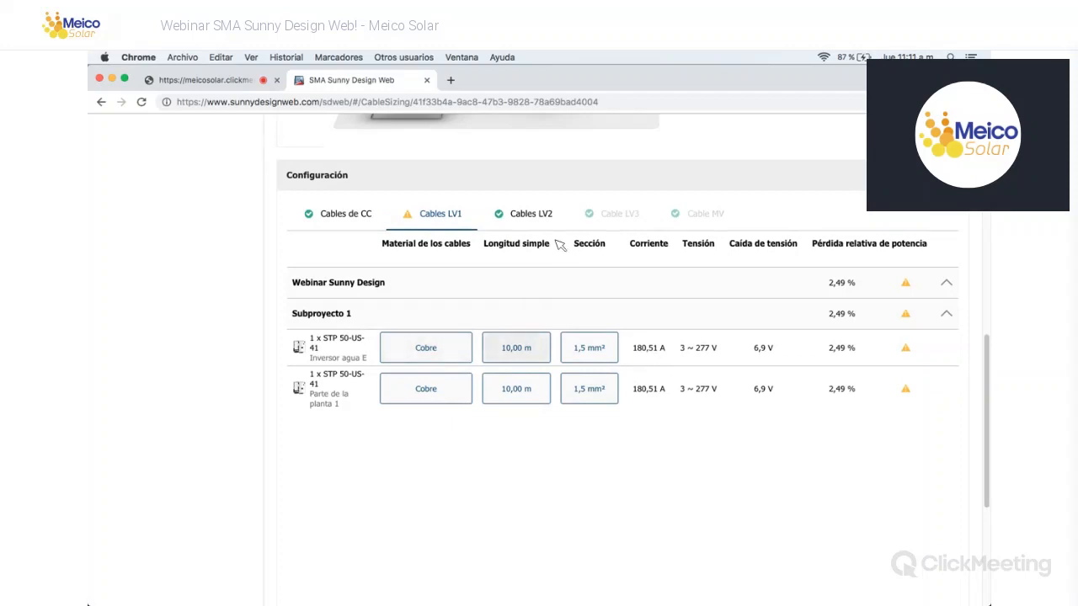
pyautogui.scroll(10, 855, 281)
pyautogui.scroll(-5, 857, 296)
pyautogui.scroll(-3, 857, 295)
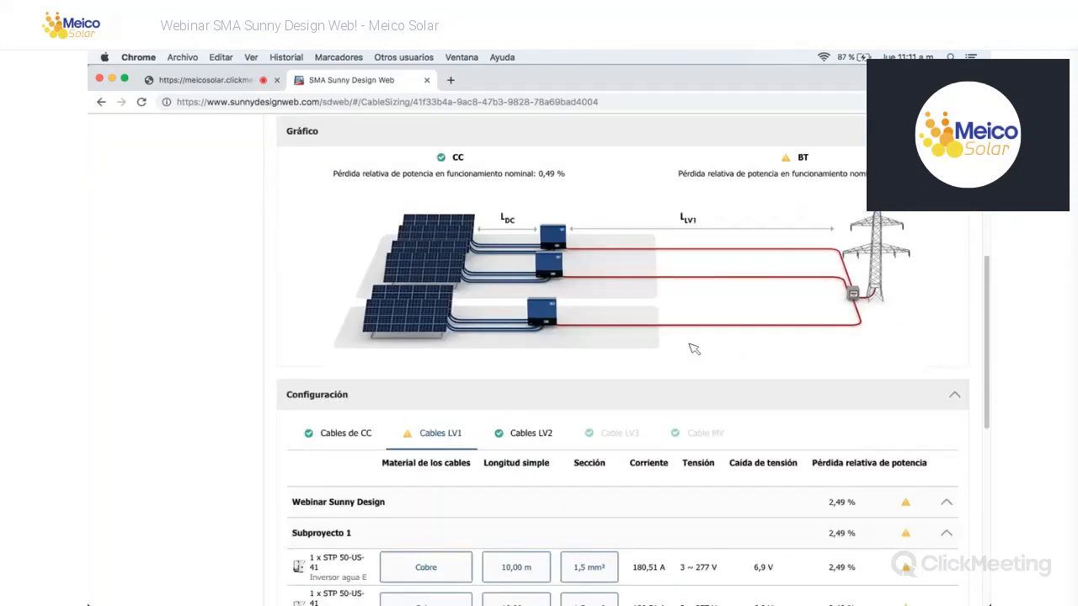
pyautogui.scroll(-2, 598, 400)
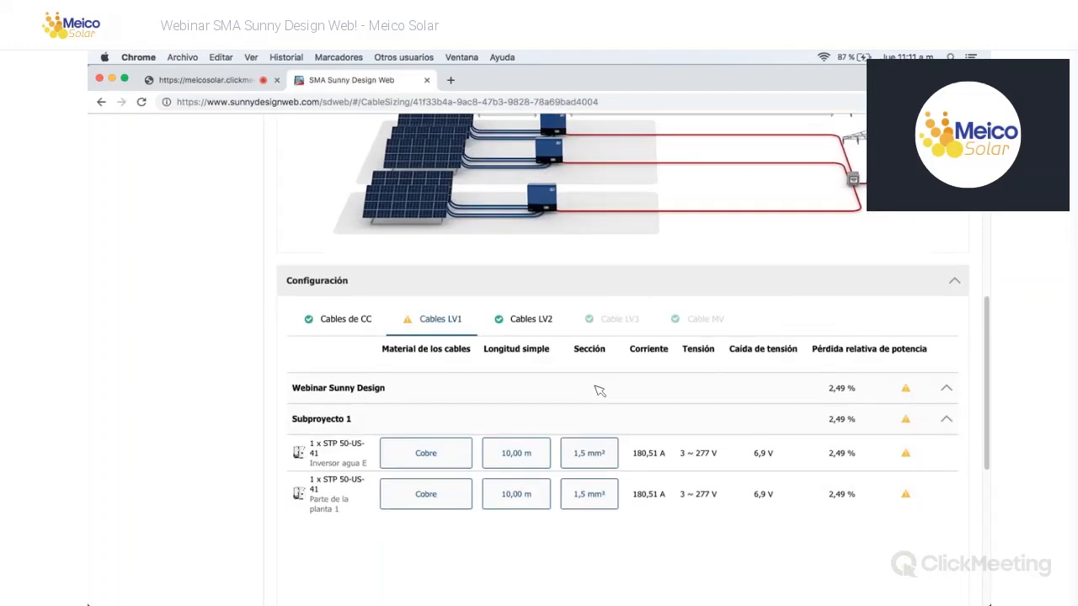
pyautogui.scroll(-1, 598, 391)
pyautogui.click(539, 401)
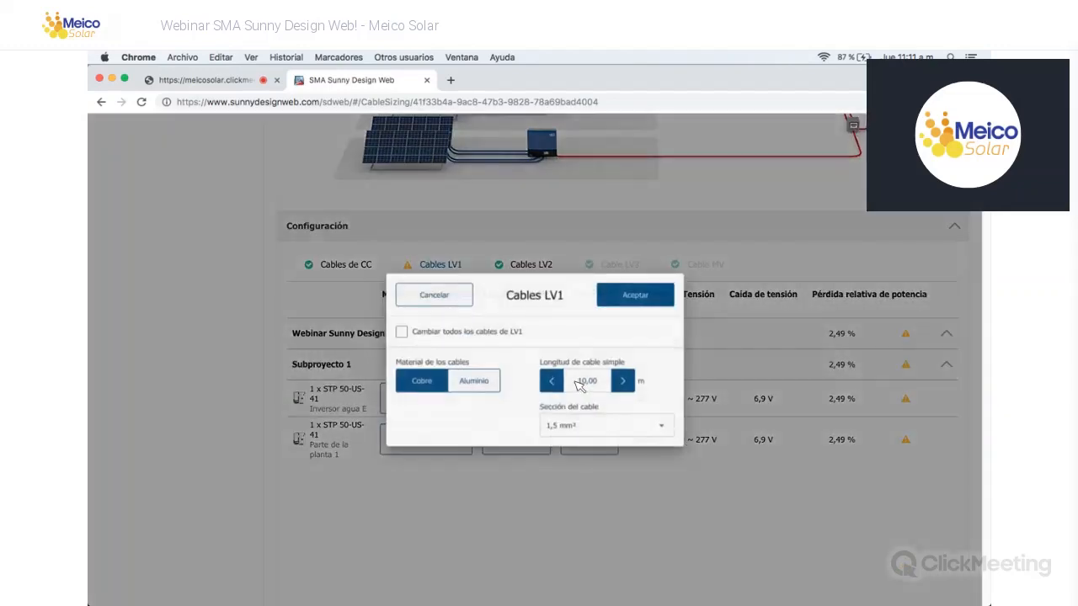
pyautogui.write('70')
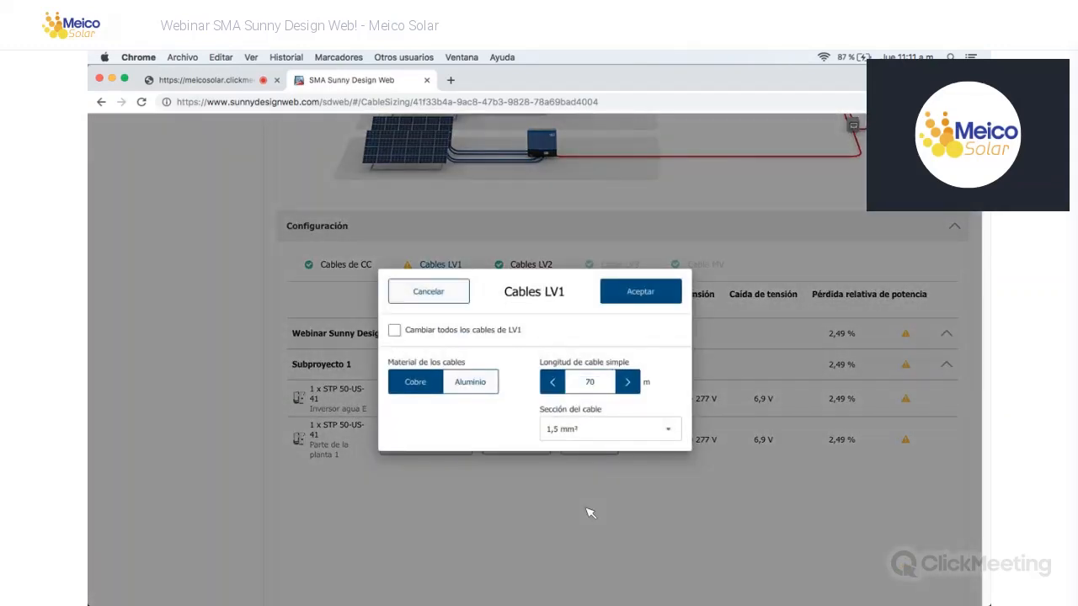
# Step: Set the LV1 cable cross-section, trying 6 mm² and then choosing 14 mm²
pyautogui.click(606, 428)
pyautogui.scroll(-3, 581, 505)
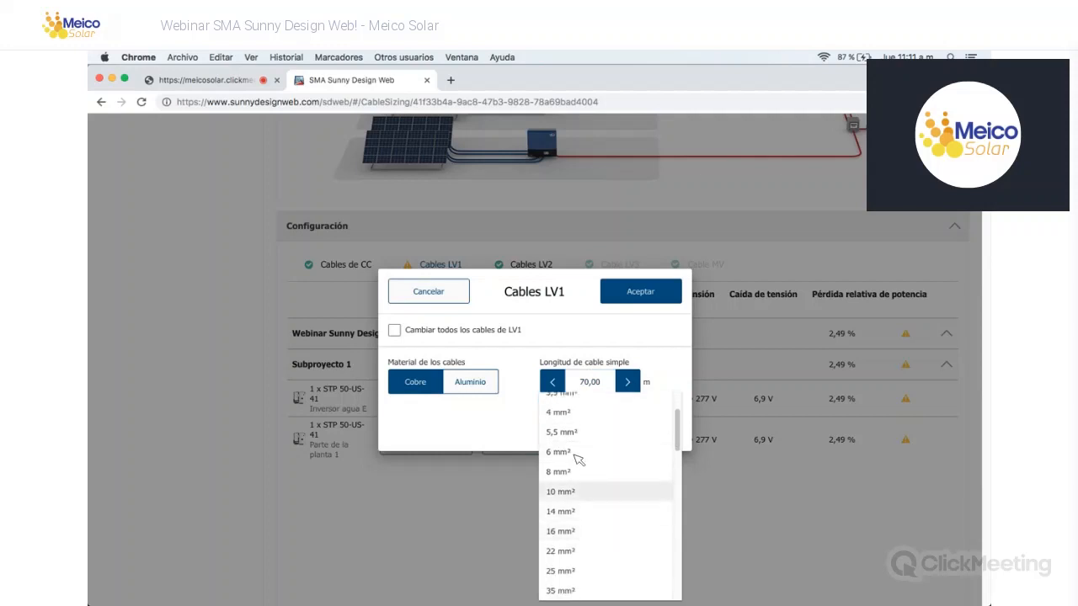
pyautogui.click(575, 454)
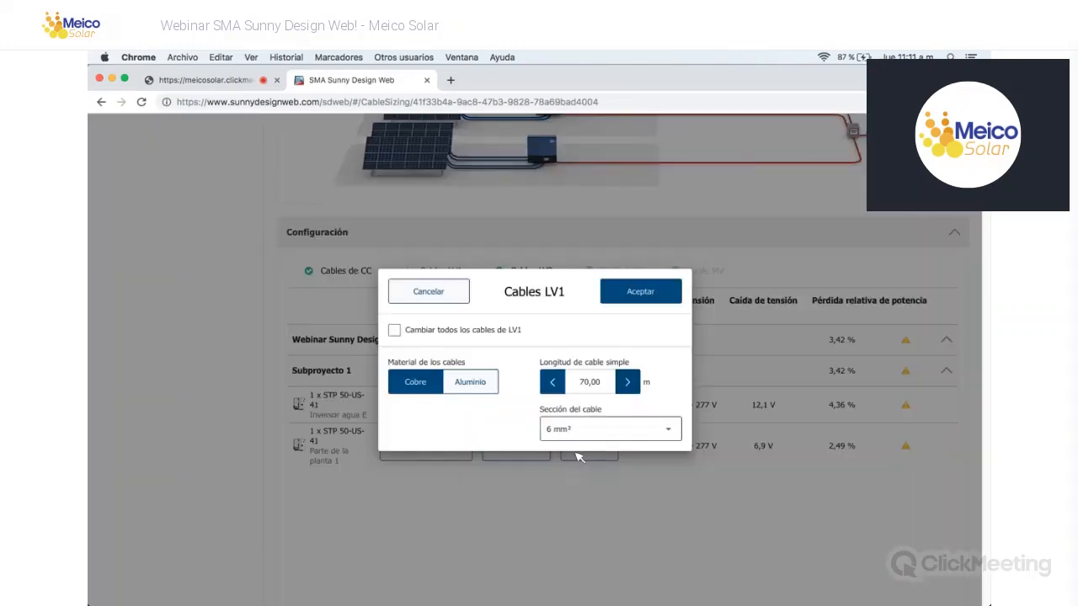
pyautogui.click(615, 434)
pyautogui.scroll(-2, 589, 463)
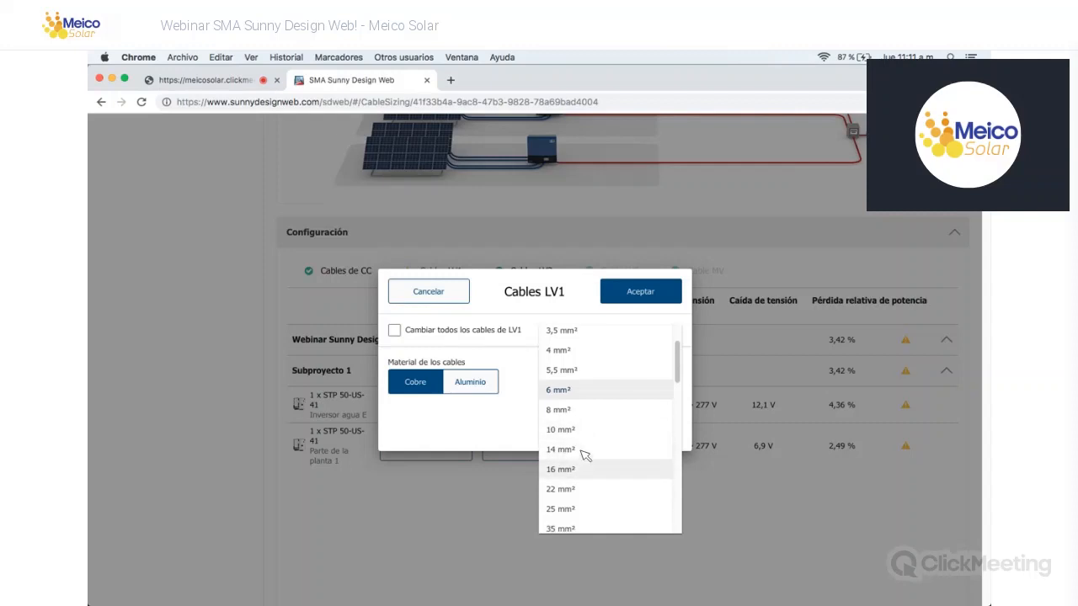
pyautogui.press('Up')
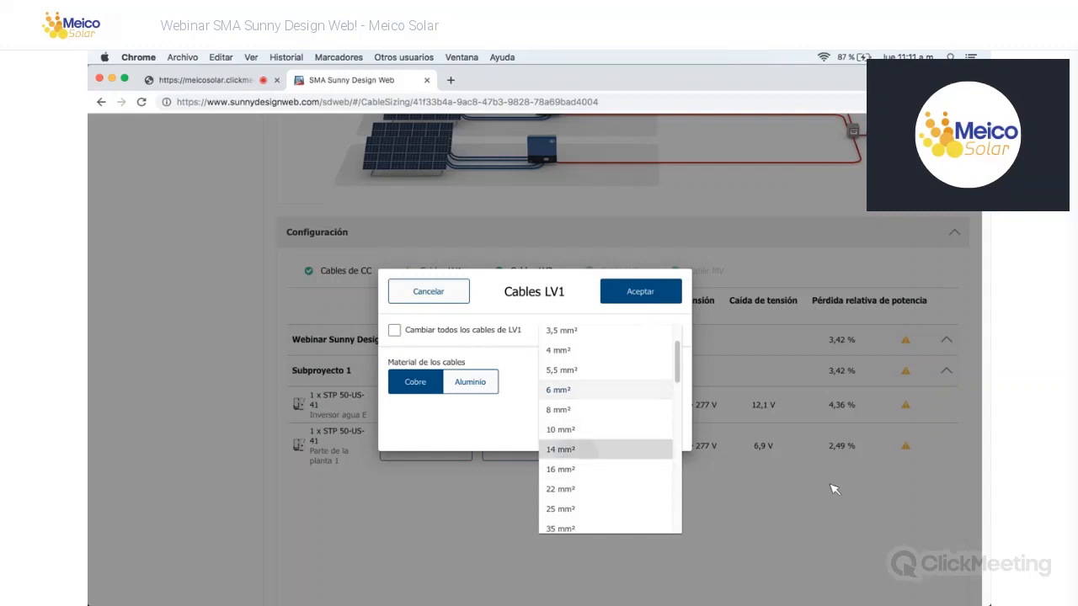
pyautogui.press('Return')
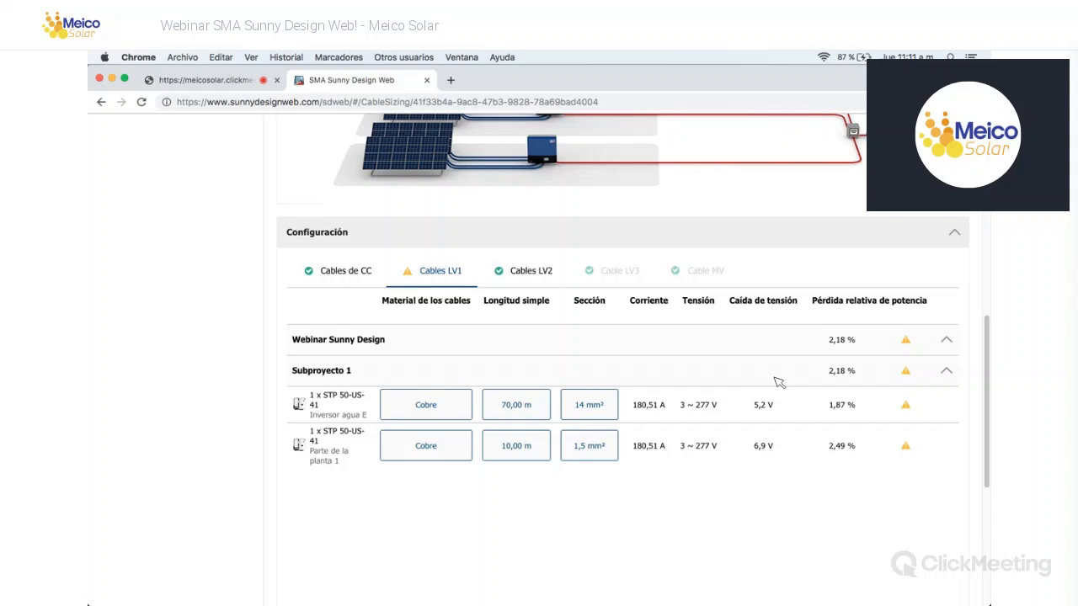
pyautogui.scroll(2, 778, 383)
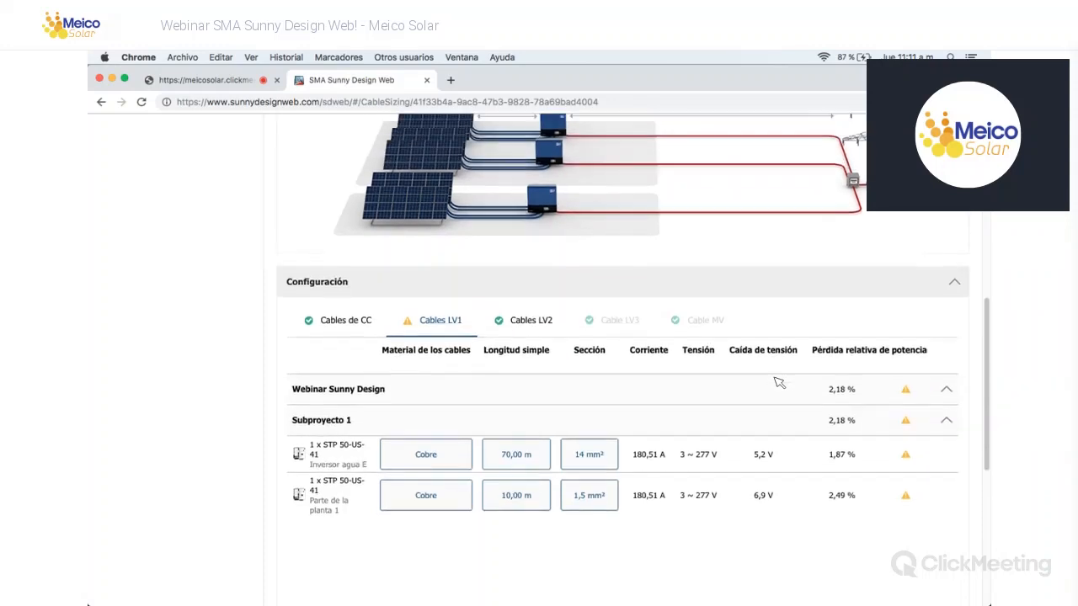
pyautogui.scroll(-5, 778, 383)
pyautogui.scroll(7, 778, 382)
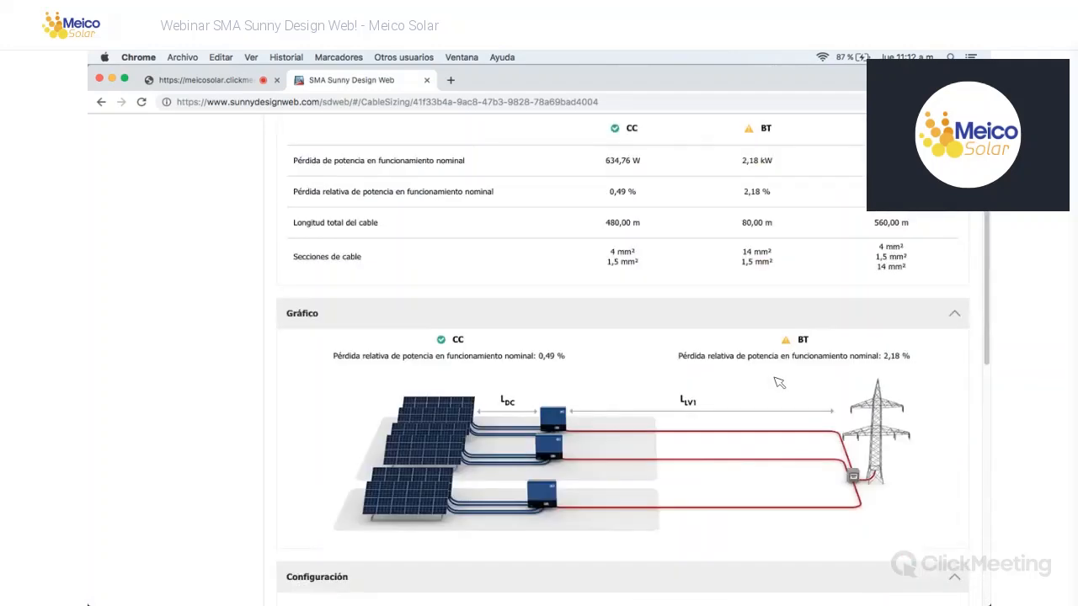
pyautogui.scroll(-5, 778, 382)
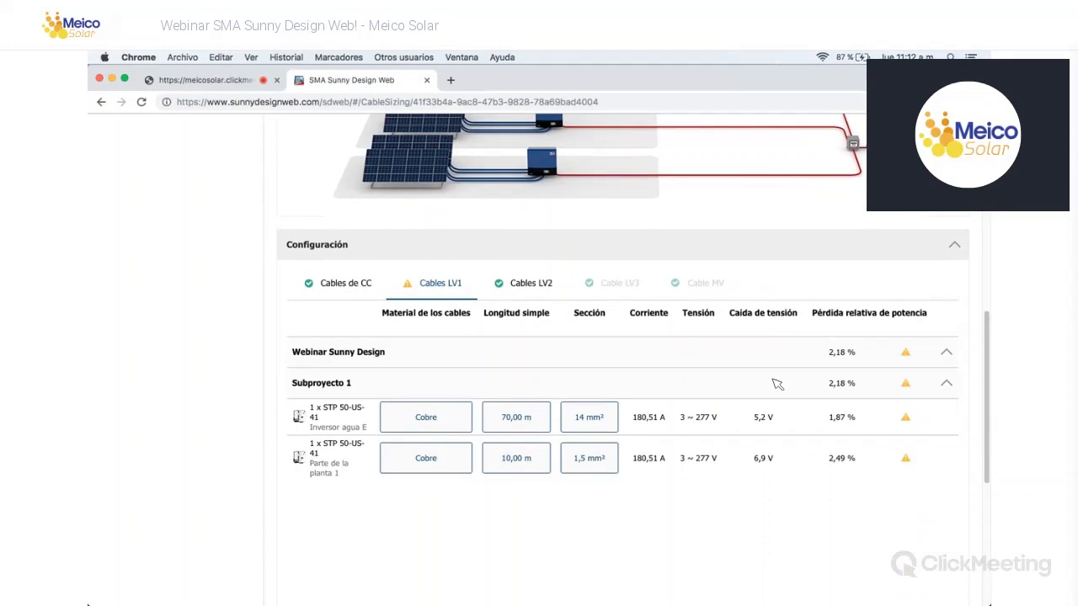
pyautogui.scroll(1, 777, 384)
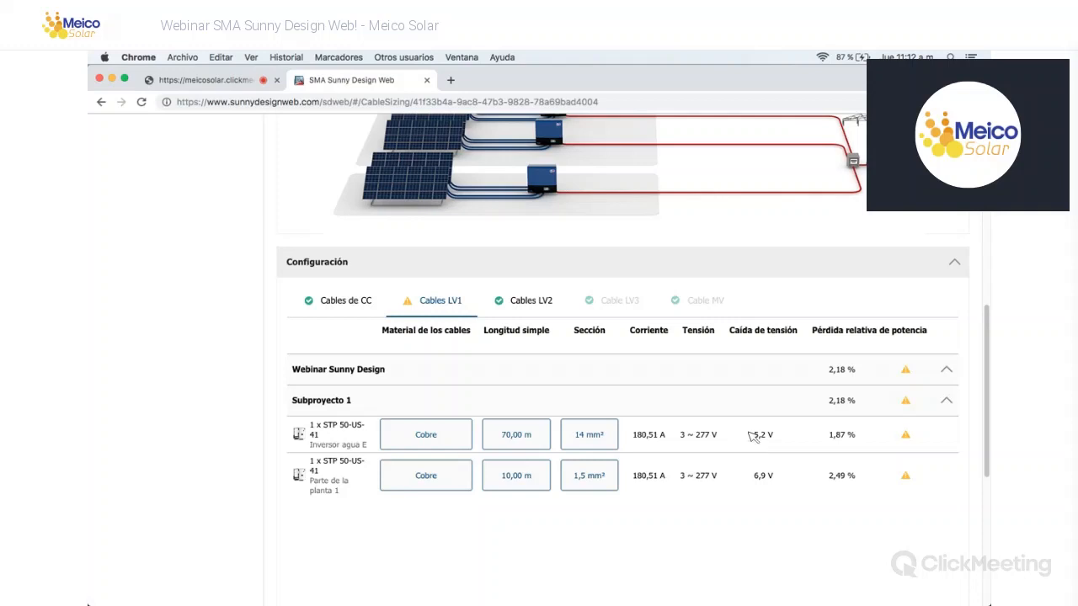
pyautogui.scroll(-5, 842, 455)
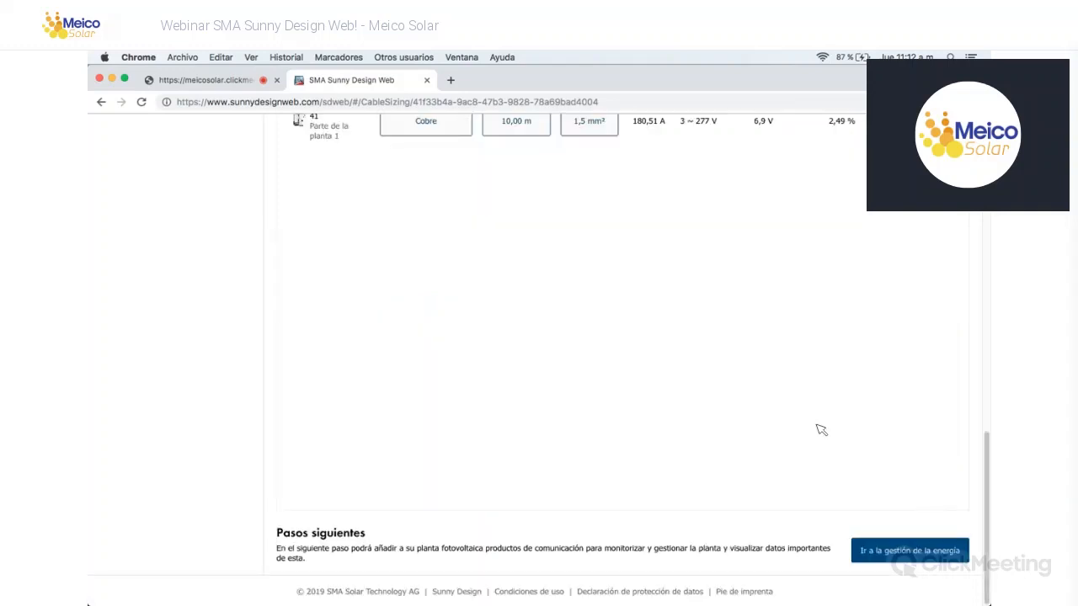
pyautogui.scroll(3, 820, 429)
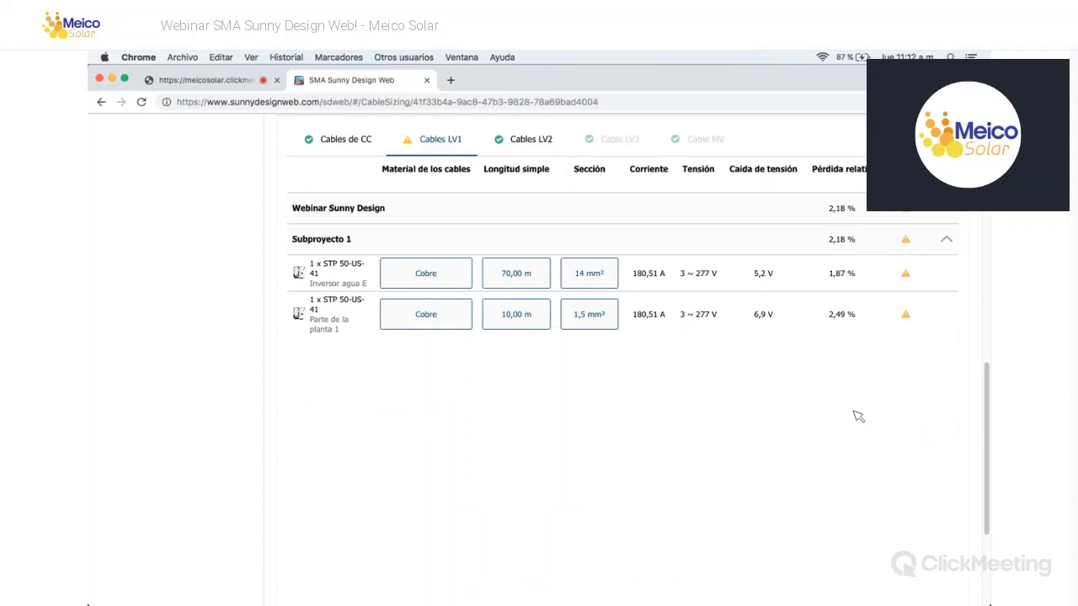
pyautogui.scroll(-3, 924, 539)
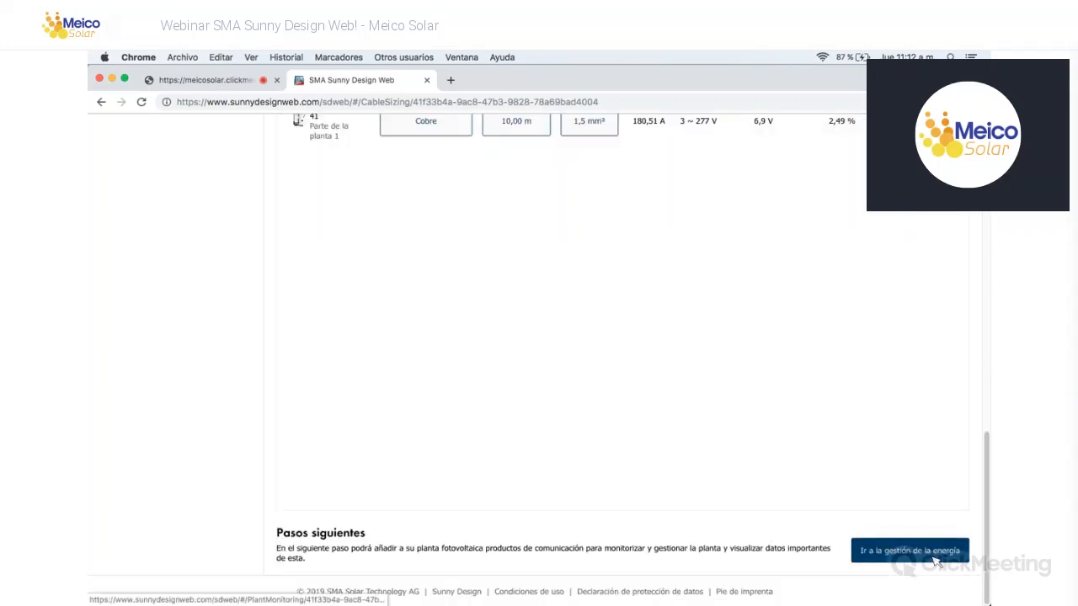
pyautogui.click(935, 560)
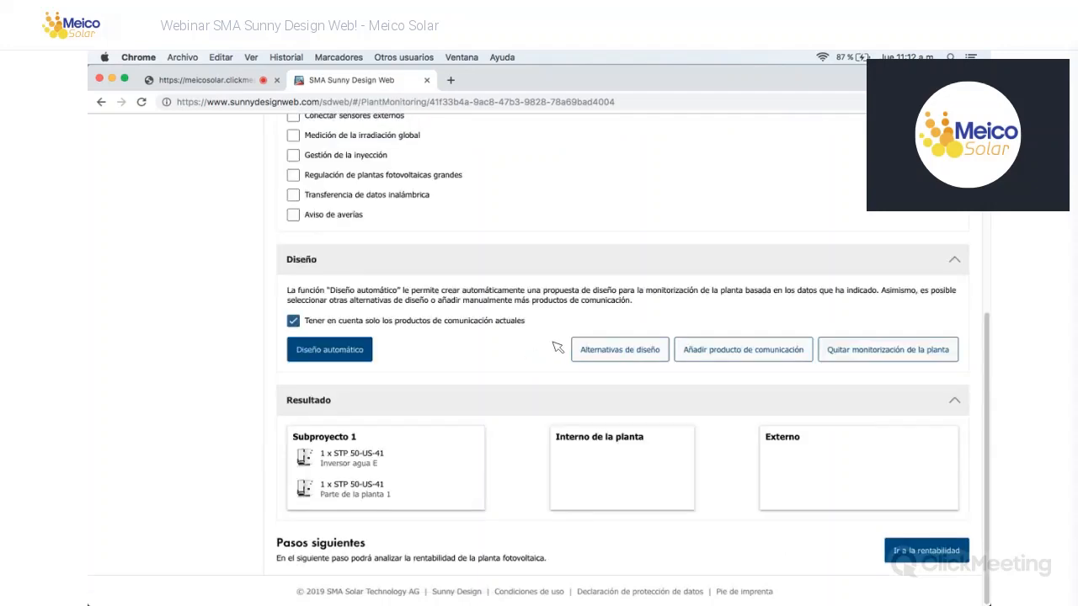
# Step: Review the energy-management Pautas, Diseño and Resultado, then move on to Rentabilidad
pyautogui.scroll(5, 548, 361)
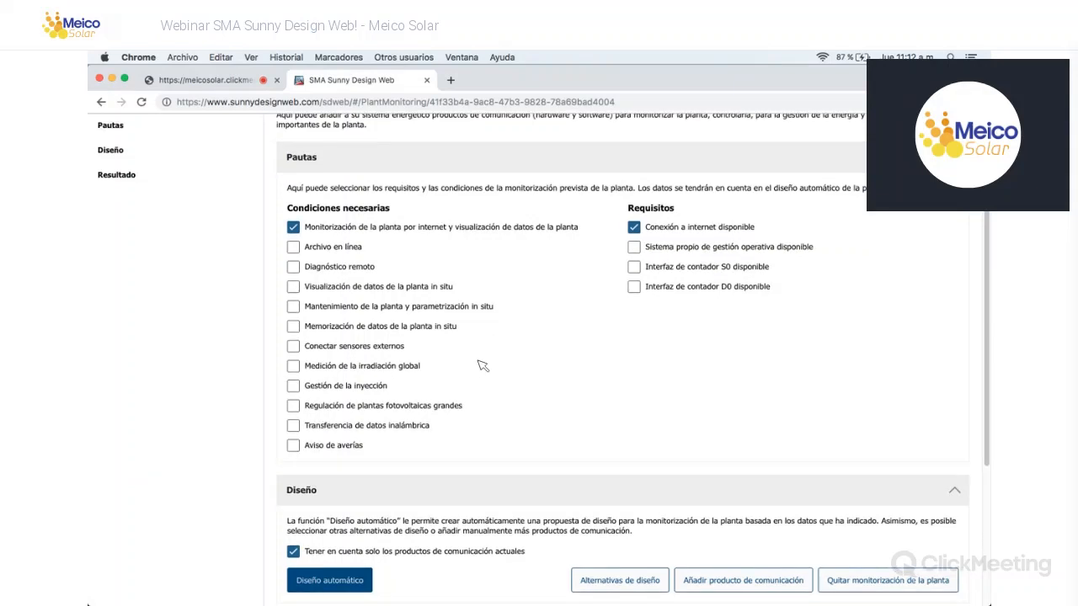
pyautogui.scroll(1, 572, 452)
pyautogui.scroll(-4, 614, 468)
pyautogui.scroll(-2, 614, 468)
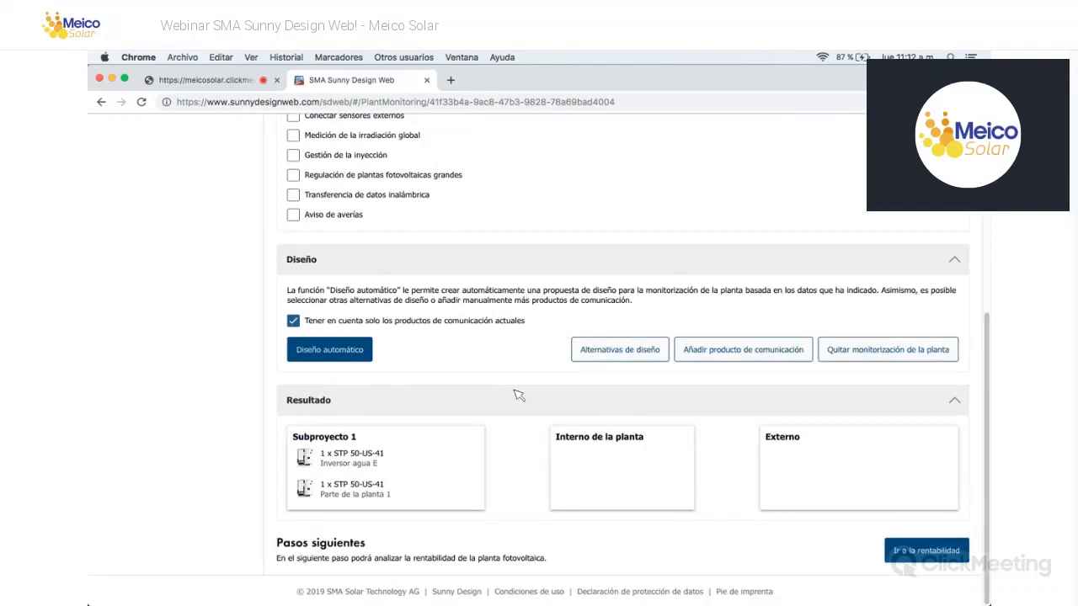
pyautogui.scroll(6, 409, 217)
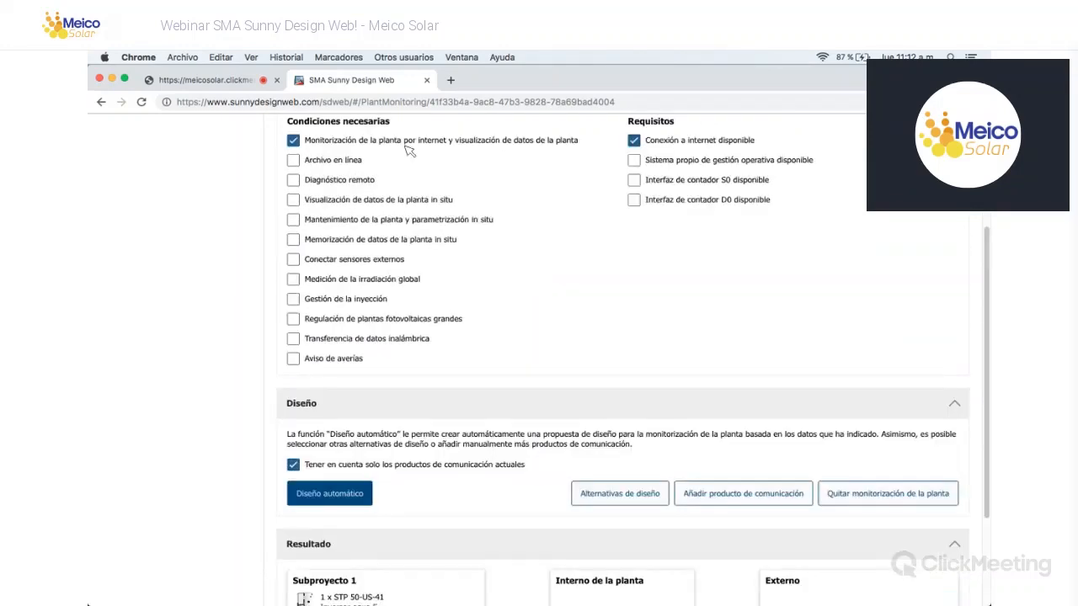
pyautogui.scroll(-5, 420, 166)
pyautogui.scroll(5, 421, 166)
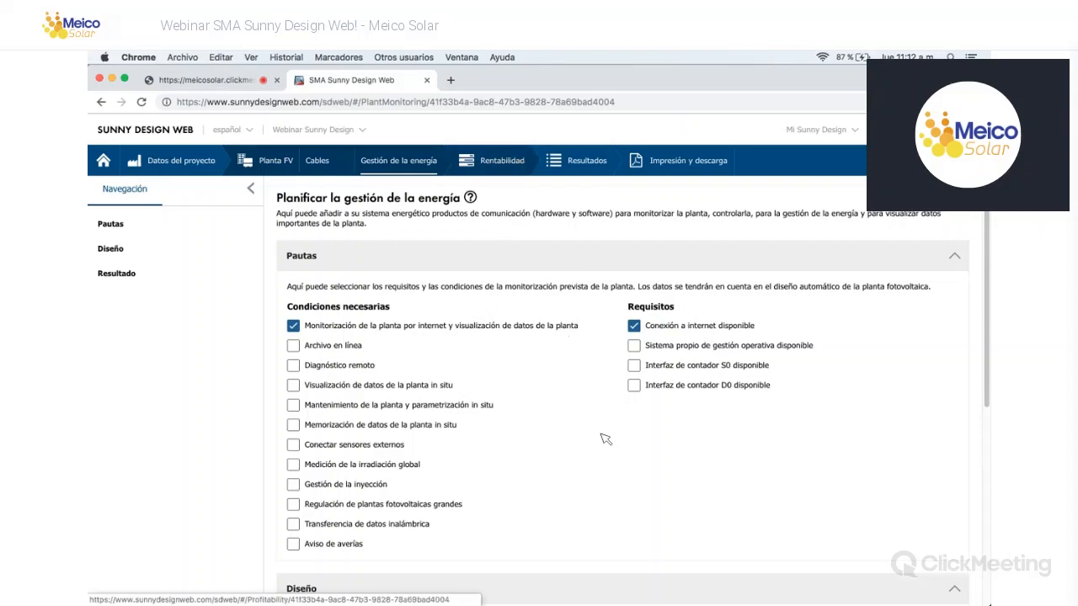
pyautogui.scroll(-5, 390, 452)
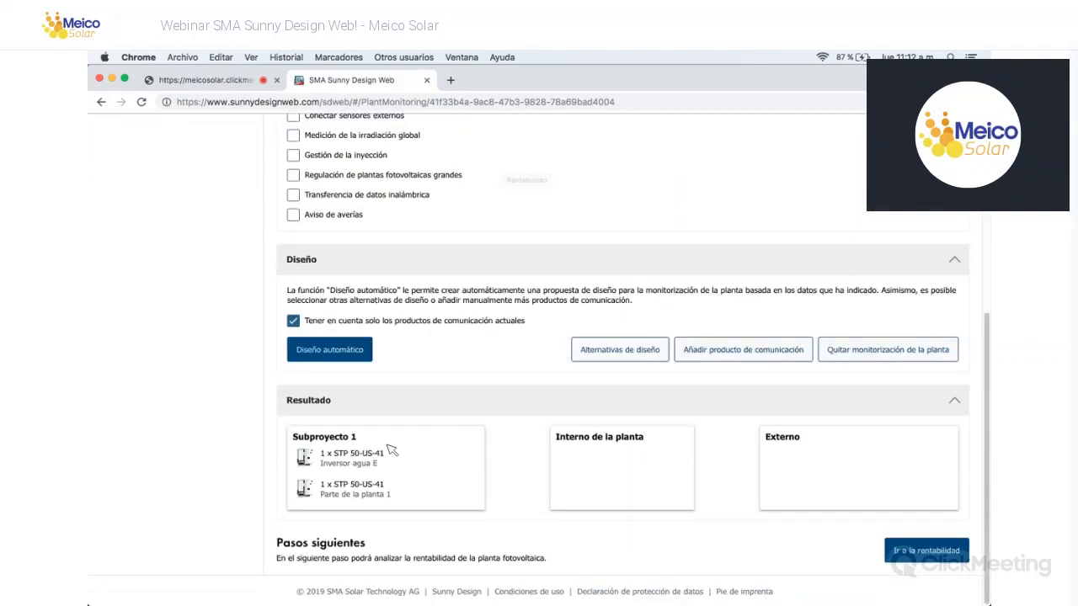
pyautogui.scroll(5, 391, 451)
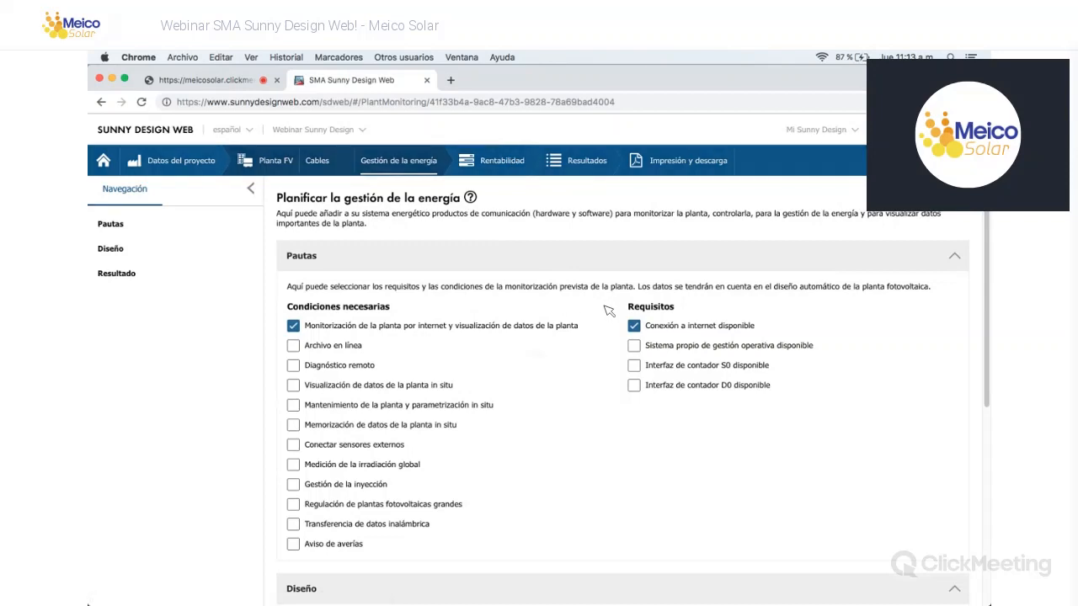
pyautogui.click(499, 167)
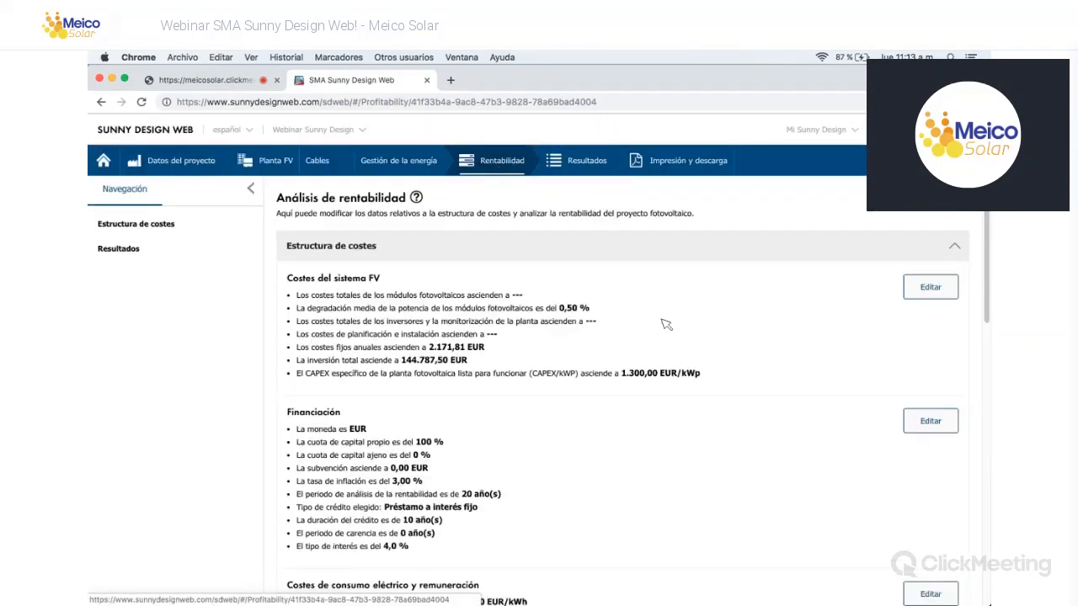
# Step: Scroll through the Análisis de rentabilidad page to review the profitability results
pyautogui.scroll(-3, 665, 324)
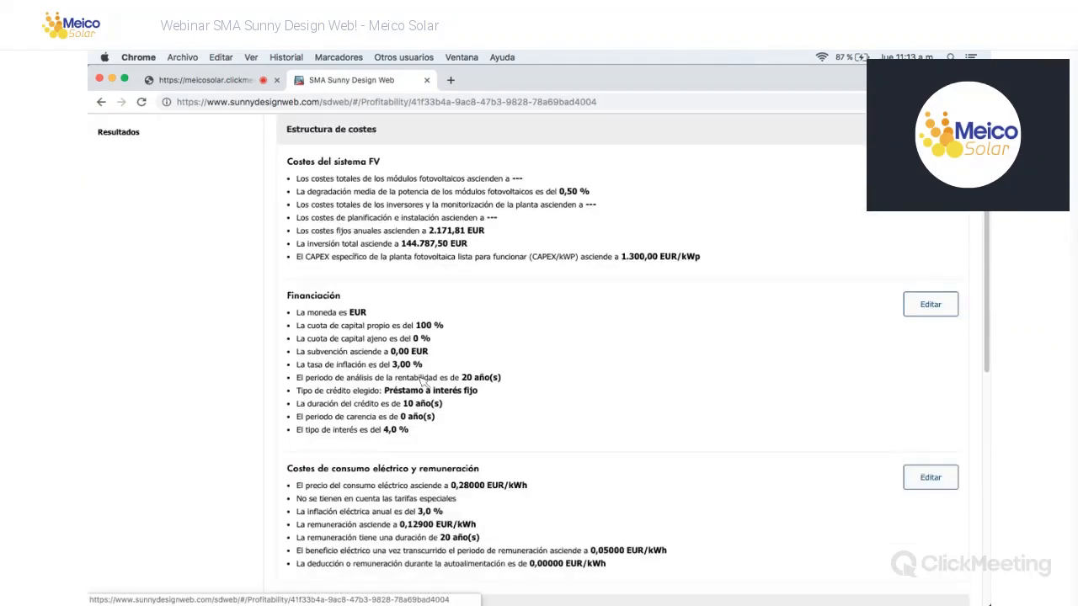
pyautogui.scroll(-6, 406, 368)
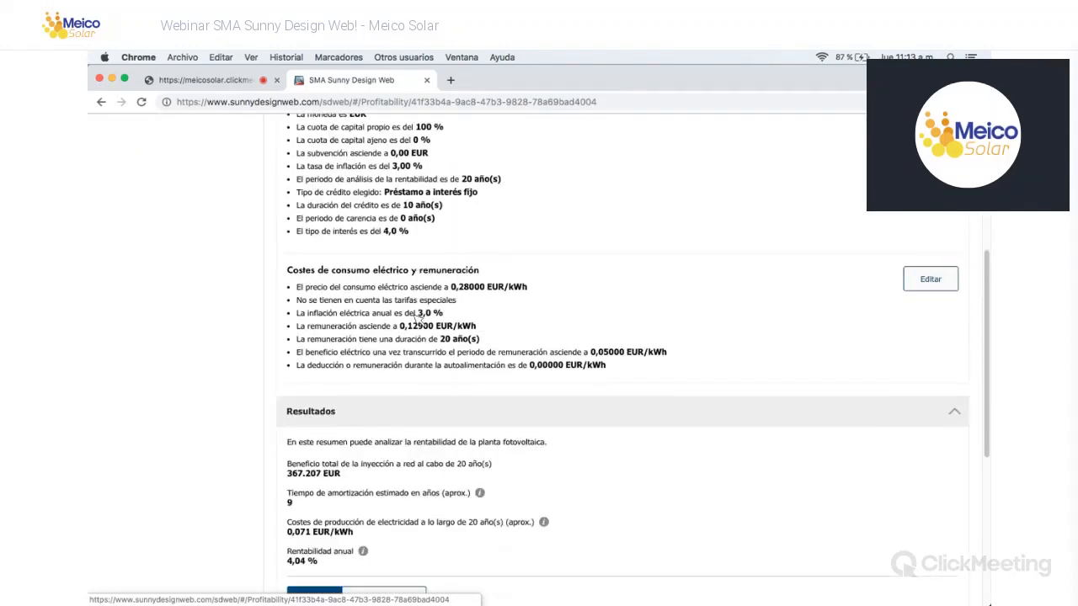
pyautogui.scroll(10, 586, 374)
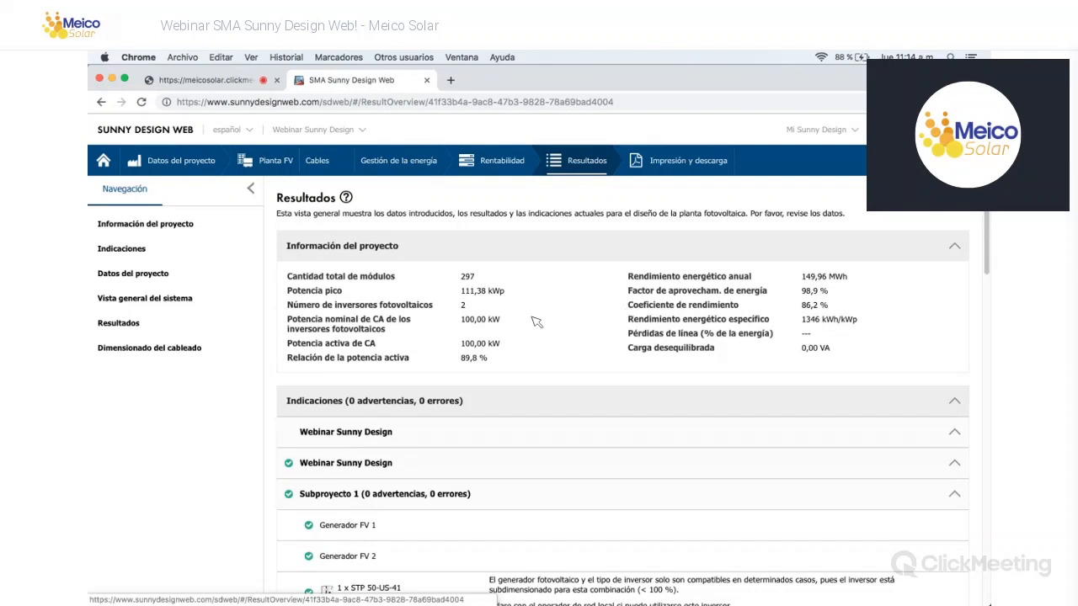
# Step: Scroll through the Resultados page, including the cabling section
pyautogui.scroll(-1, 536, 324)
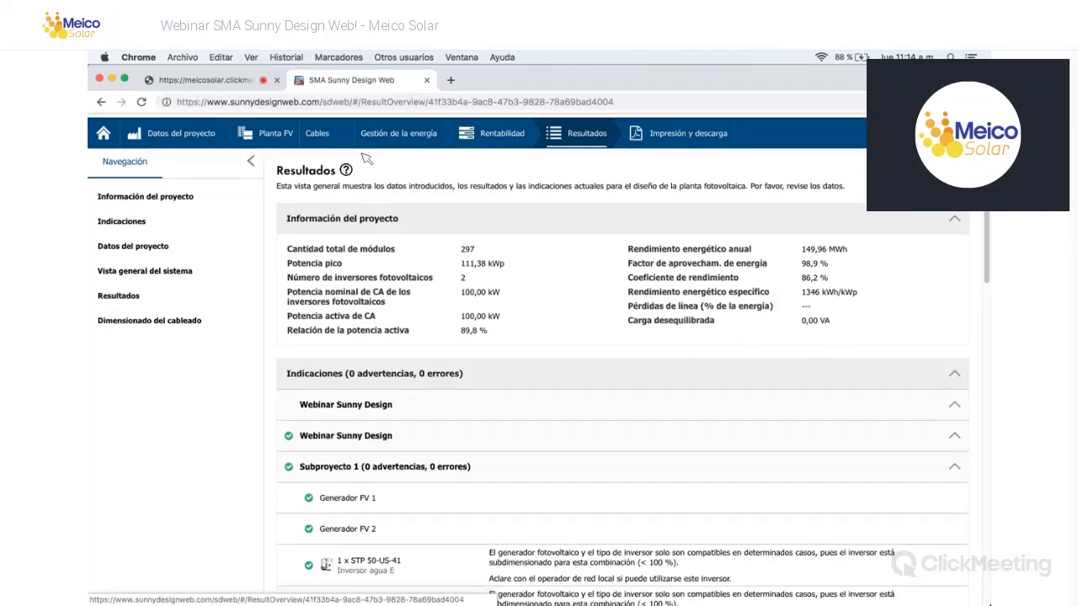
pyautogui.scroll(-2, 421, 253)
pyautogui.scroll(-5, 498, 434)
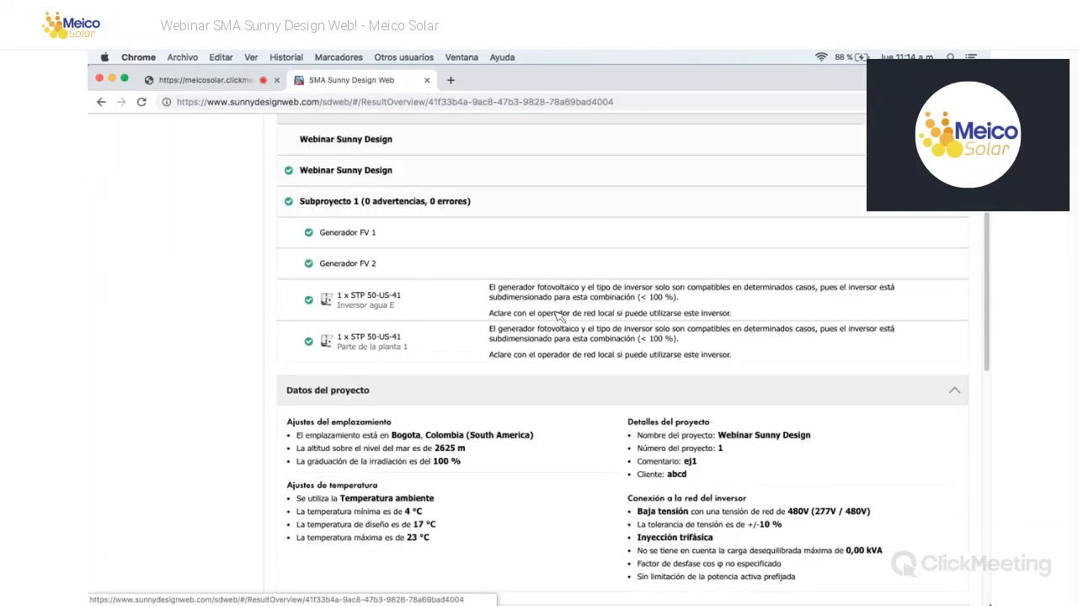
pyautogui.scroll(-10, 556, 315)
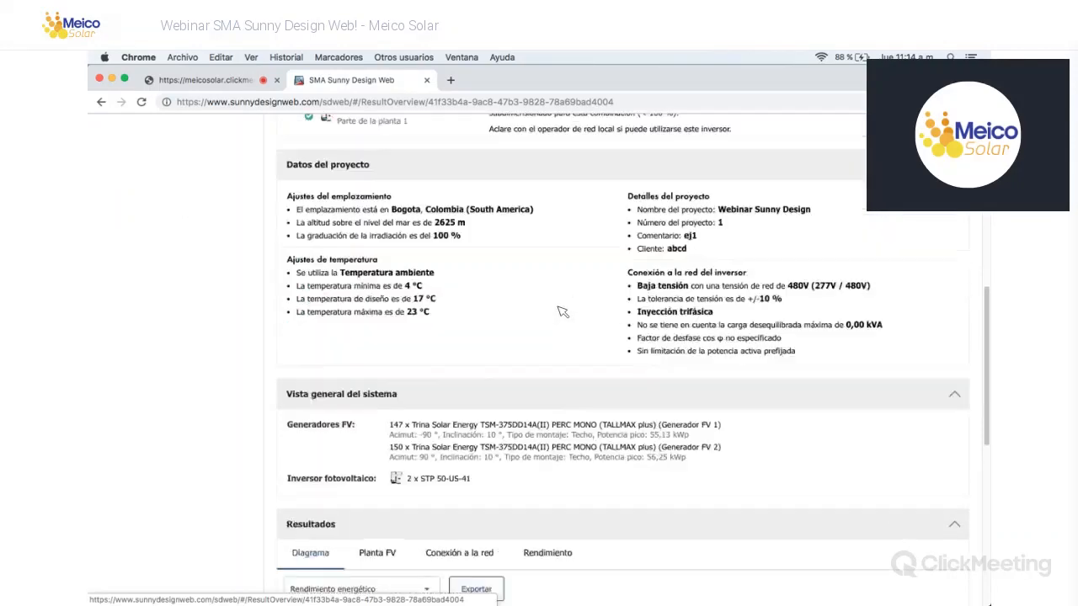
pyautogui.scroll(-10, 560, 312)
pyautogui.scroll(4, 648, 253)
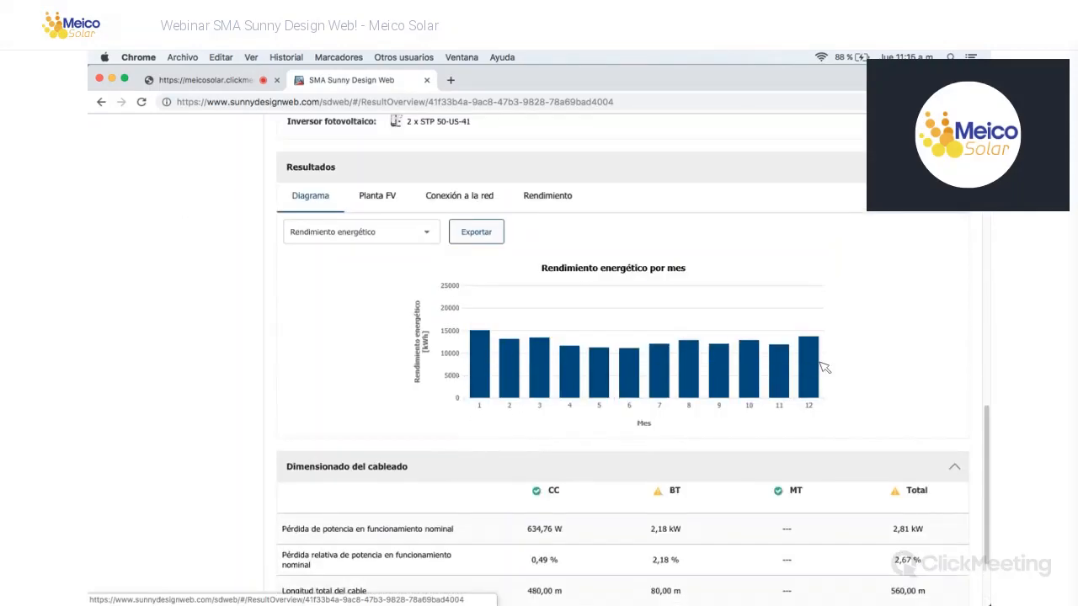
pyautogui.scroll(1, 463, 353)
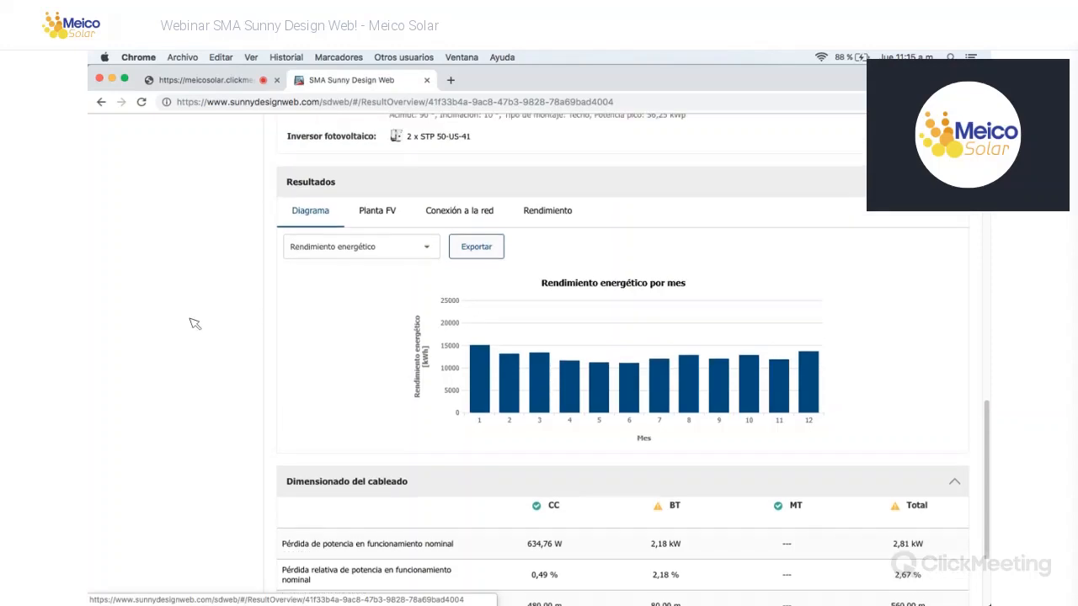
pyautogui.scroll(5, 368, 326)
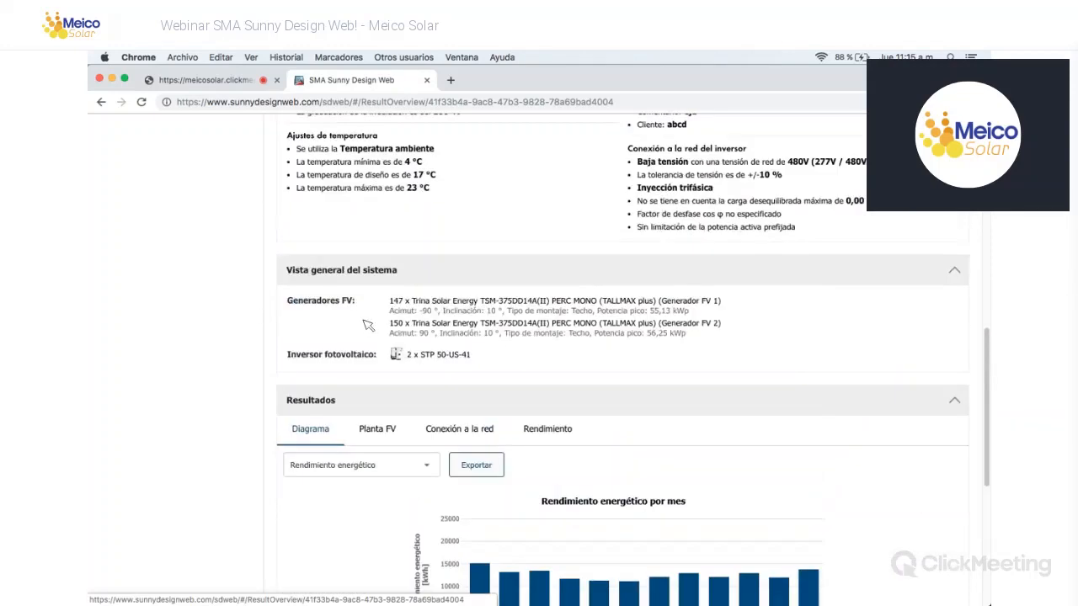
pyautogui.scroll(-3, 368, 326)
# Step: View the PV plant, grid phase, yield and monthly energy yield chart results, then return to the top
pyautogui.click(372, 320)
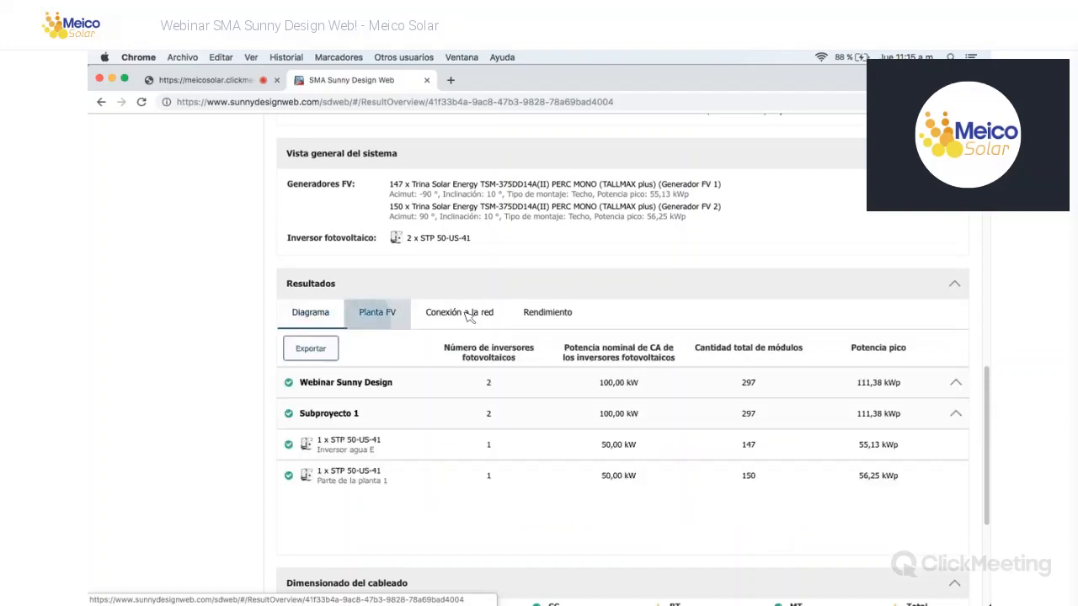
pyautogui.click(459, 314)
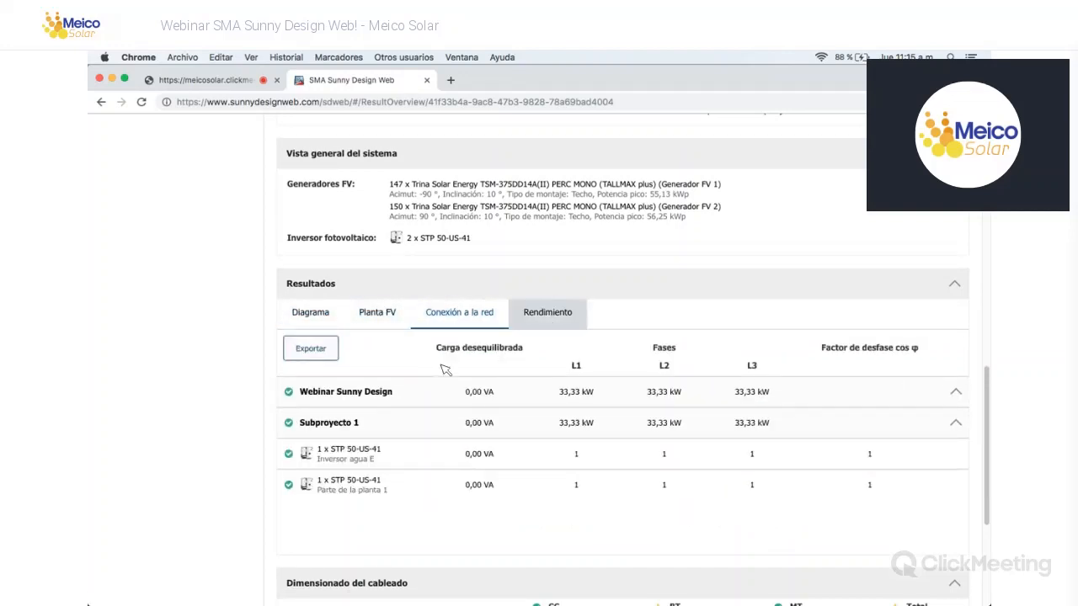
pyautogui.click(543, 313)
pyautogui.click(310, 313)
pyautogui.scroll(-3, 180, 362)
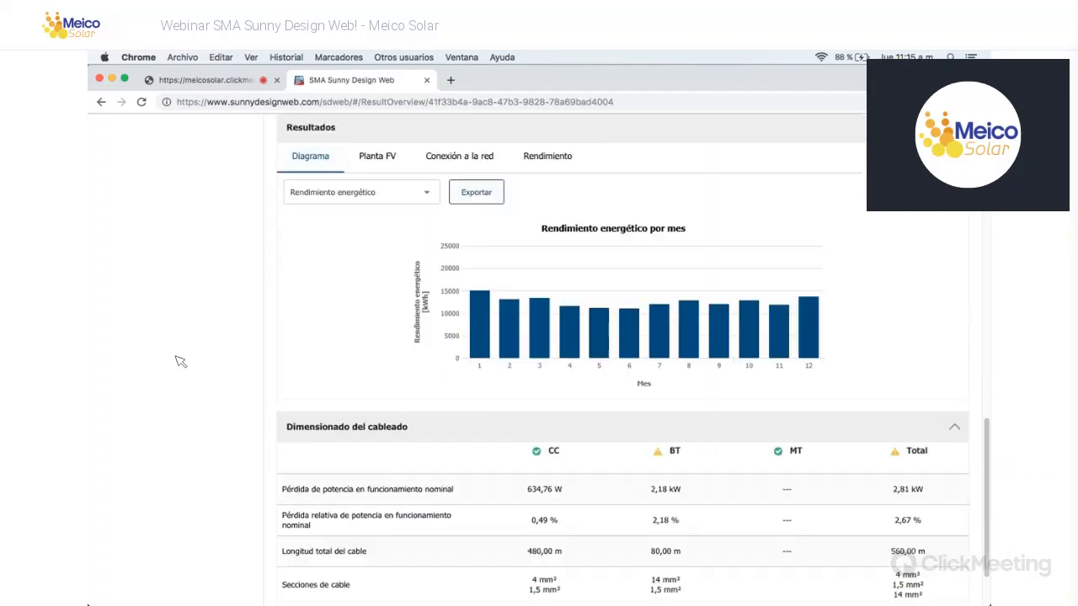
pyautogui.scroll(1, 193, 371)
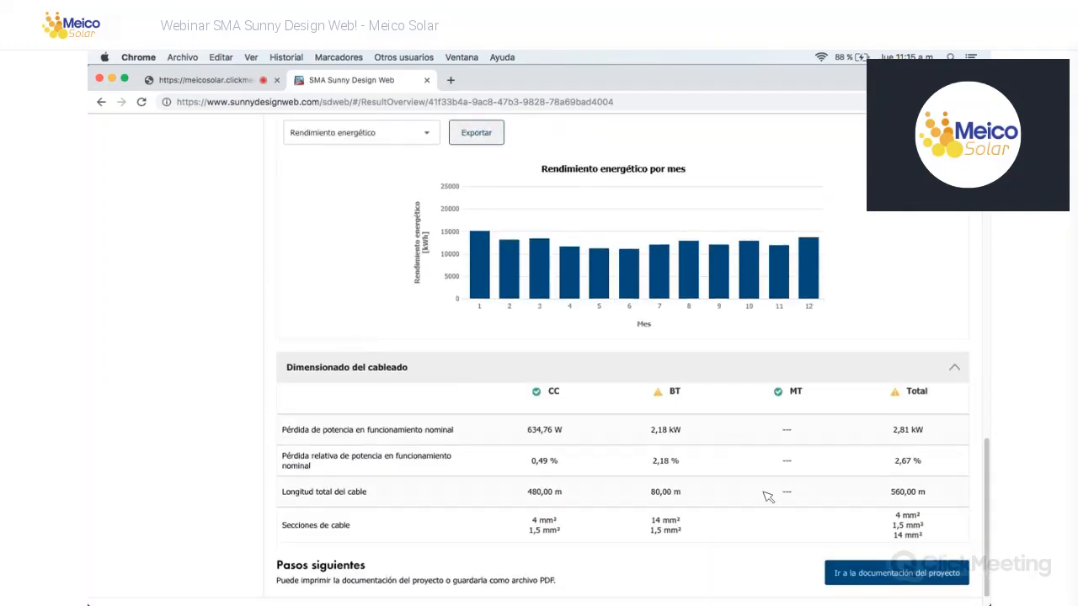
pyautogui.scroll(-1, 258, 455)
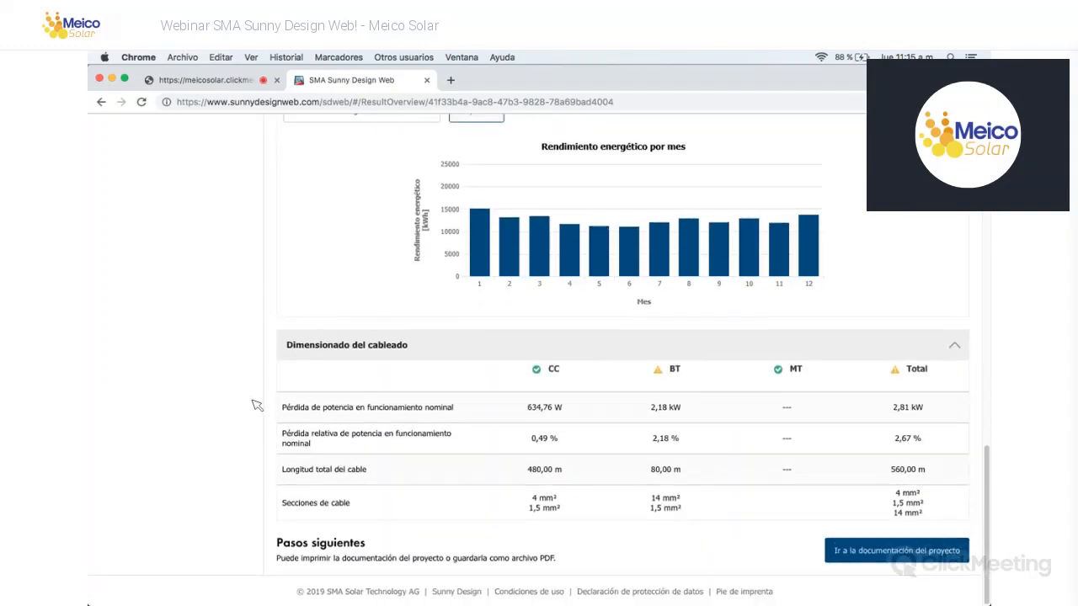
pyautogui.scroll(10, 661, 168)
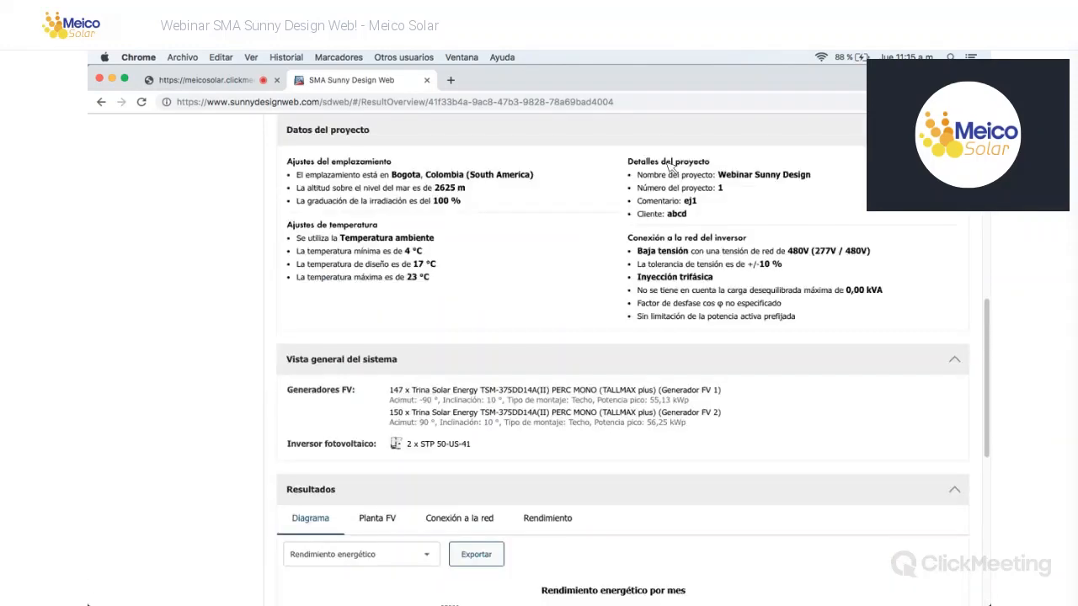
pyautogui.scroll(3, 670, 167)
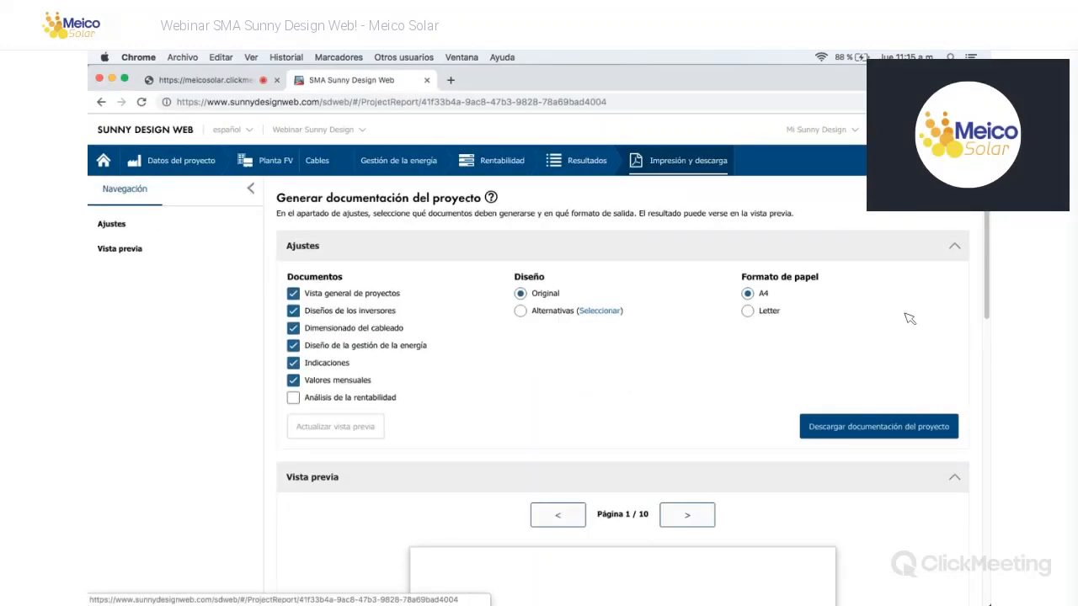
# Step: Scroll through the 10-page documentation preview and back up to the Ajustes panel
pyautogui.scroll(-5, 910, 318)
pyautogui.scroll(-2, 909, 319)
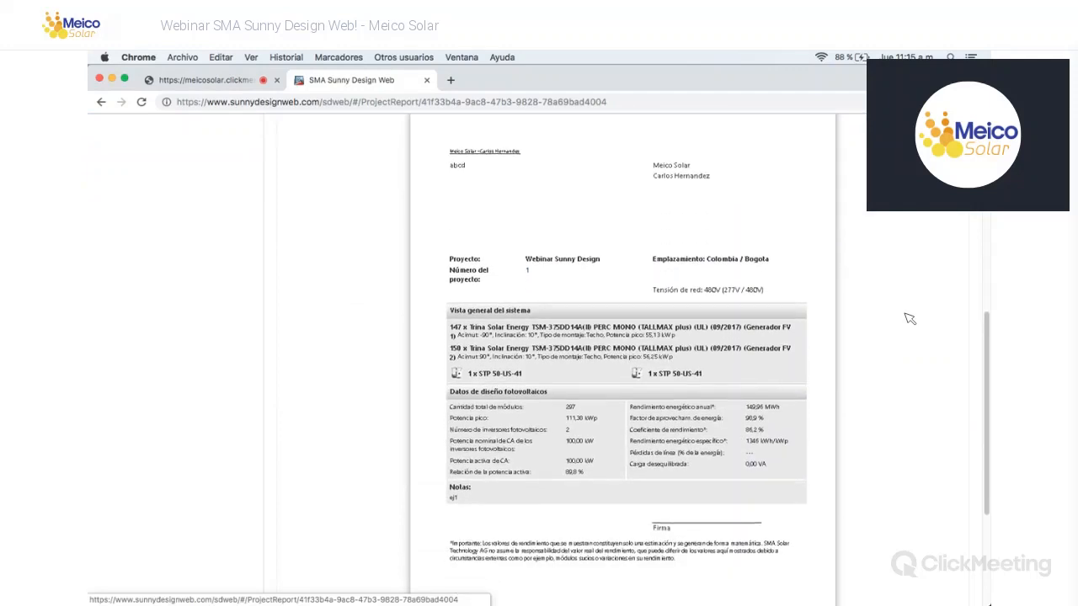
pyautogui.scroll(7, 334, 336)
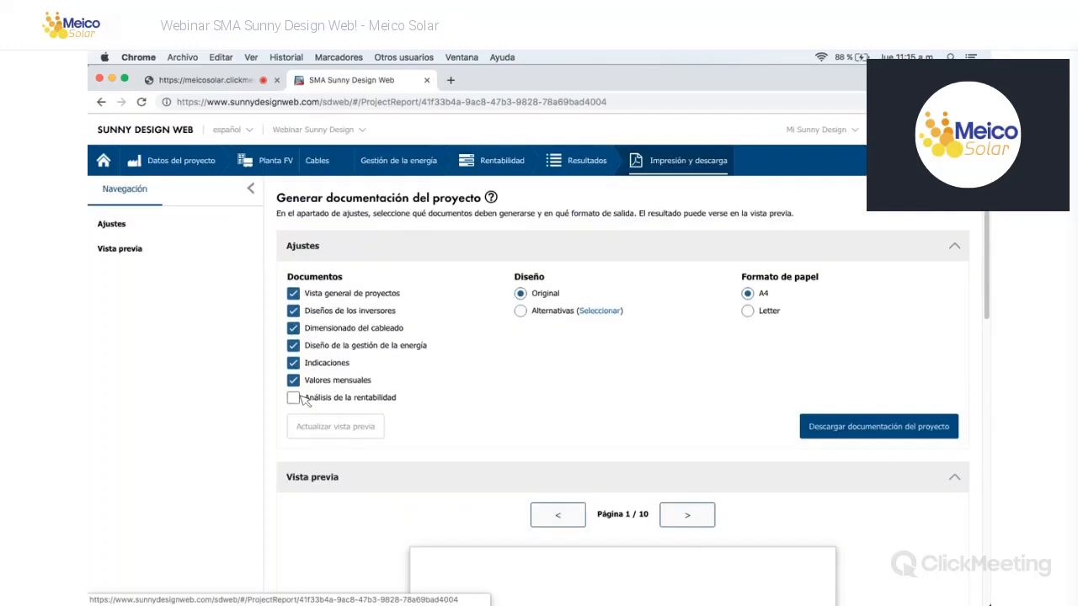
# Step: Exclude energy management design and Indicaciones from the report and use Letter paper
pyautogui.click(293, 345)
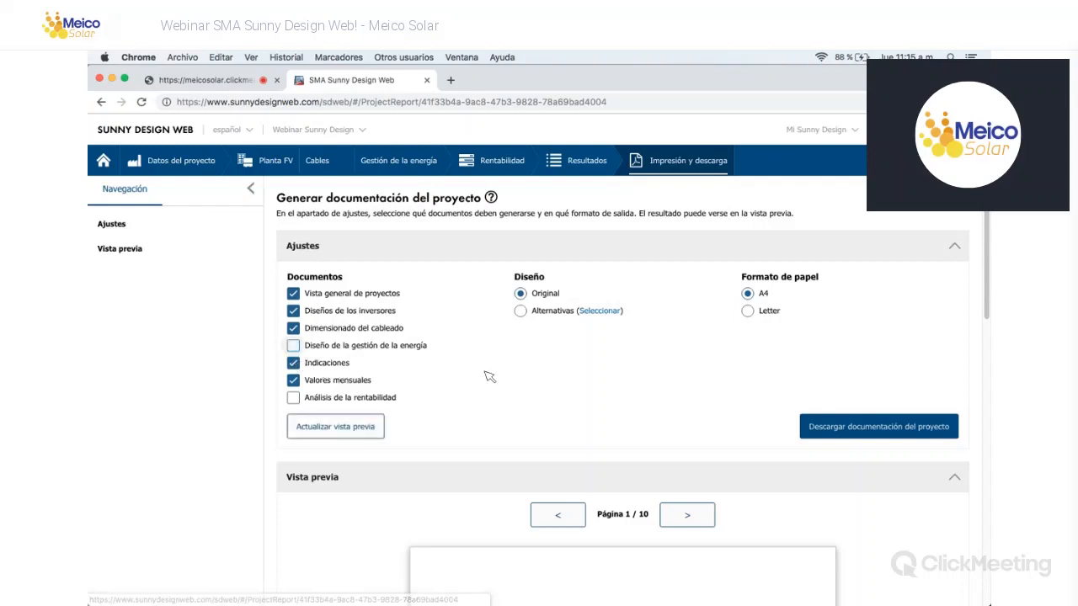
pyautogui.click(294, 363)
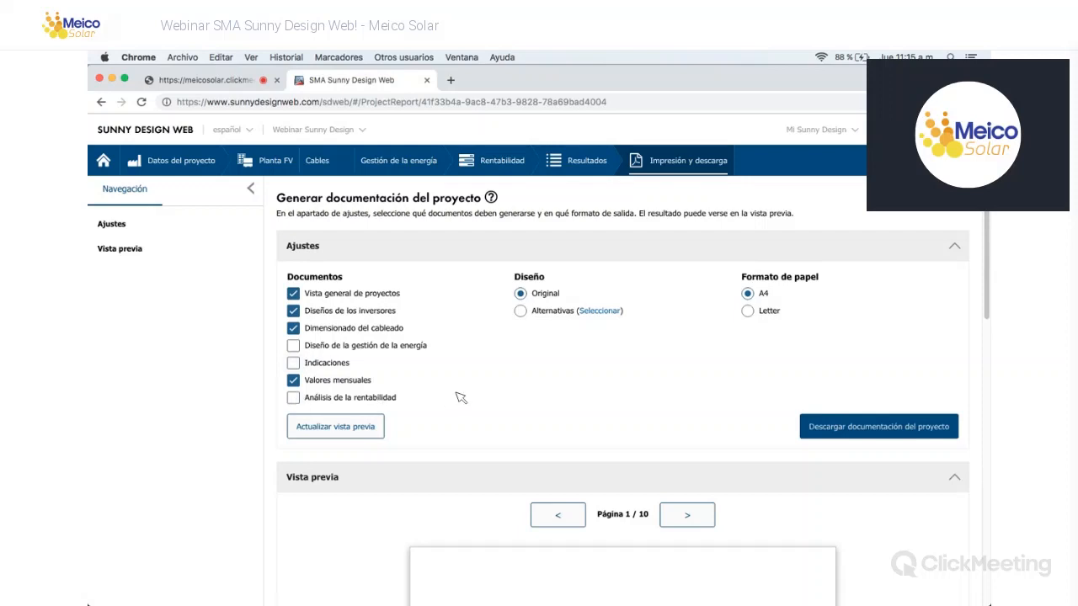
pyautogui.click(747, 311)
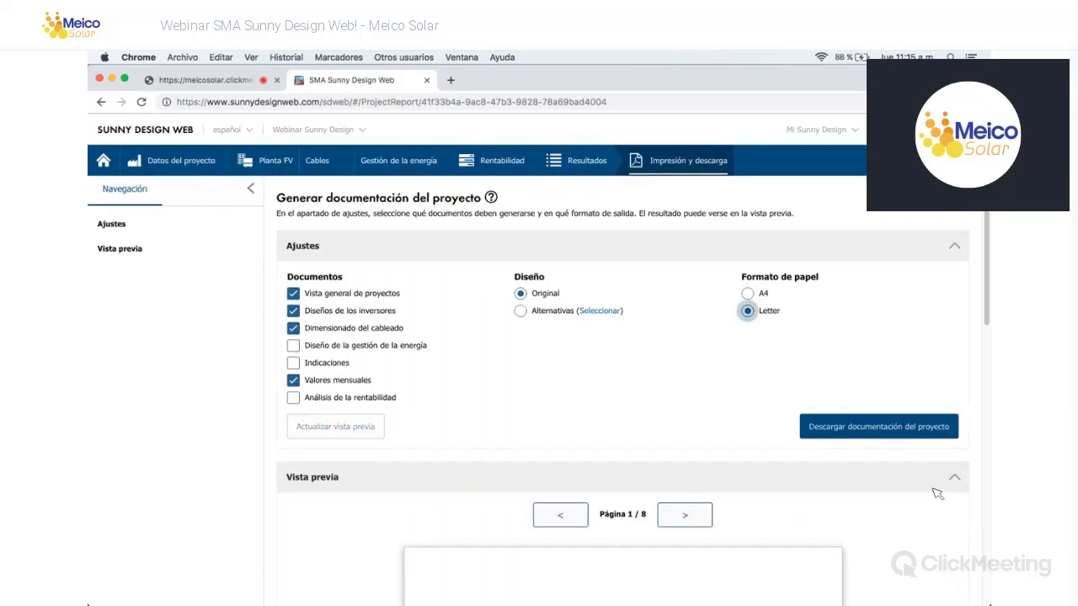
pyautogui.scroll(-5, 758, 264)
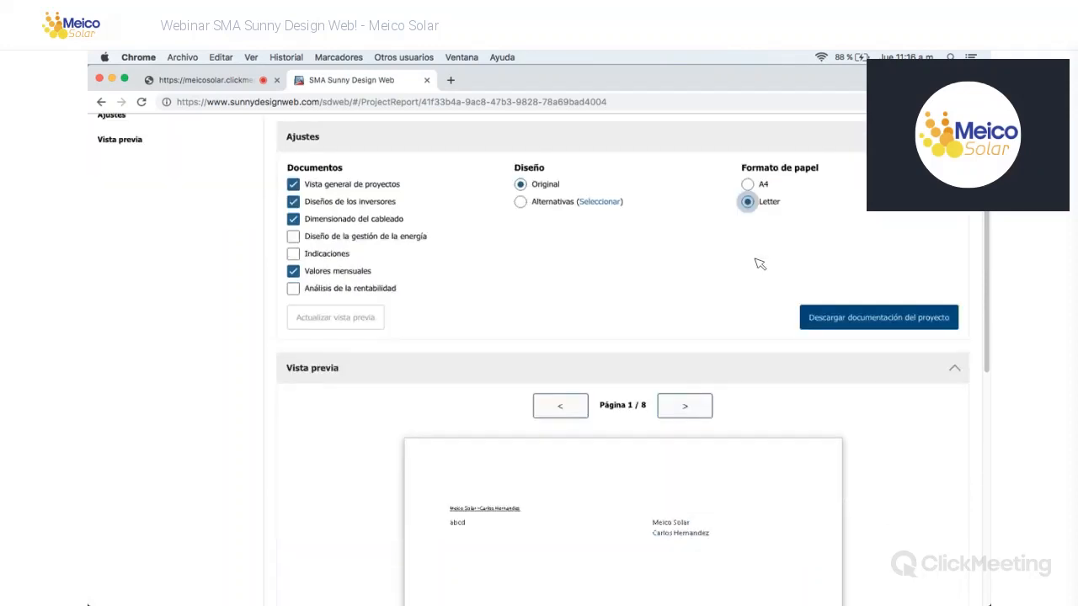
# Step: Page through the report preview to the Dimensionado del cableado section listing DC cable losses
pyautogui.scroll(2, 758, 210)
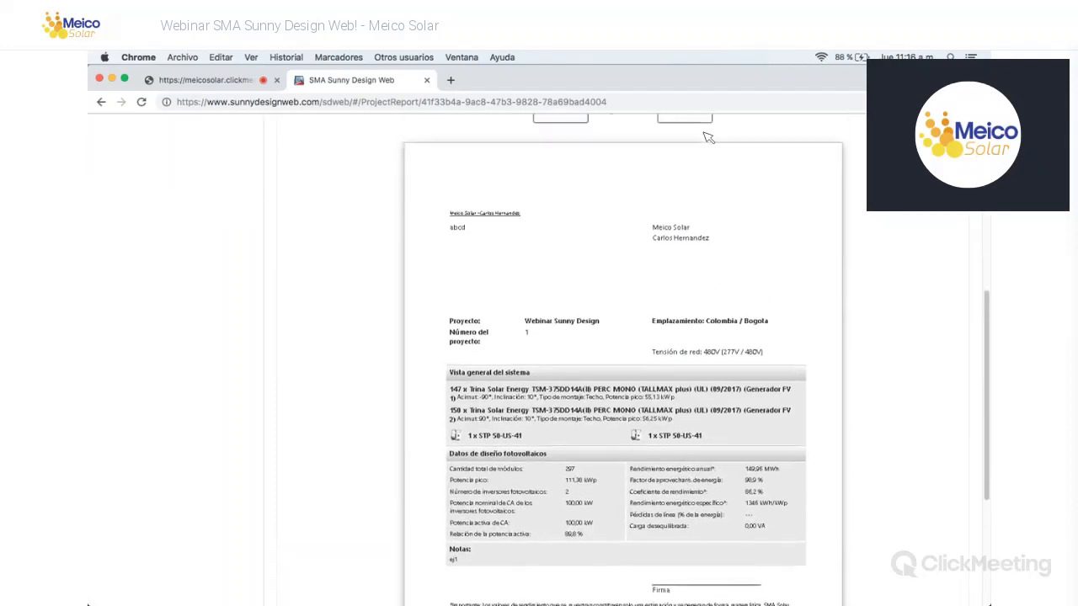
pyautogui.click(684, 133)
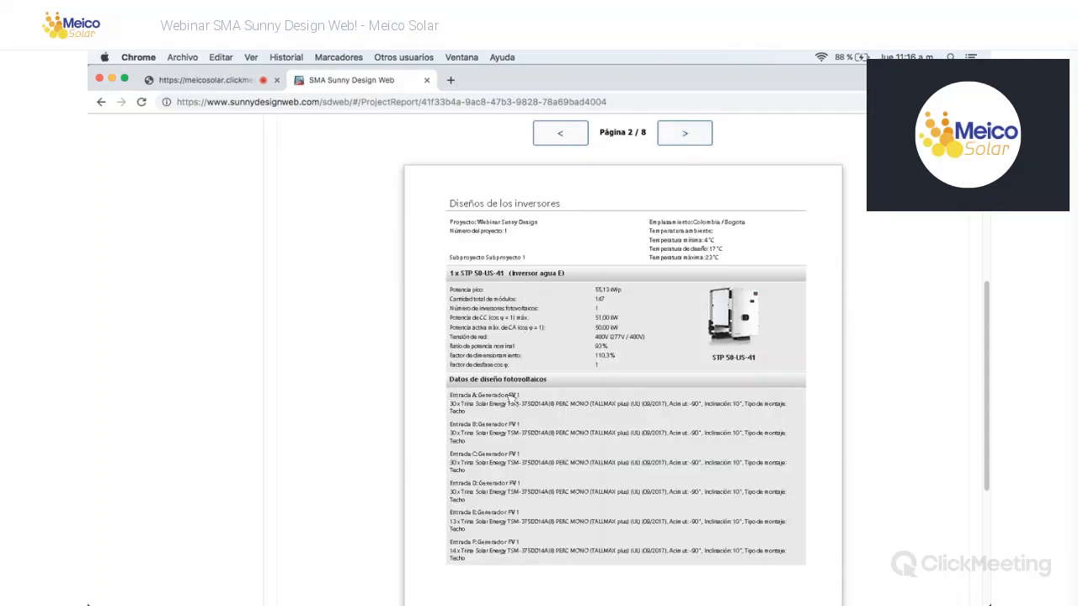
pyautogui.scroll(-1, 476, 391)
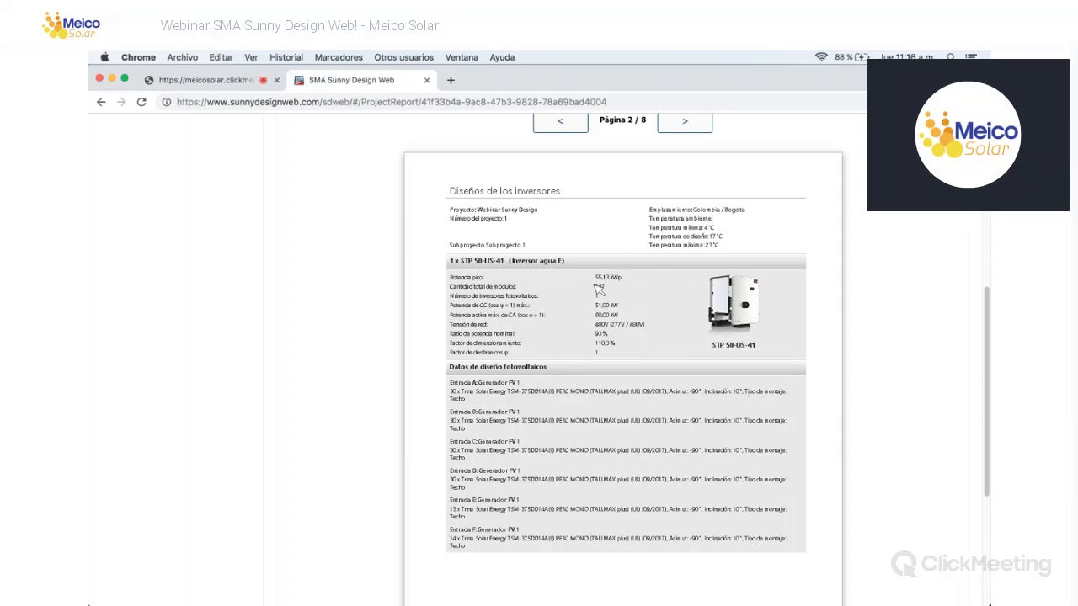
pyautogui.click(667, 128)
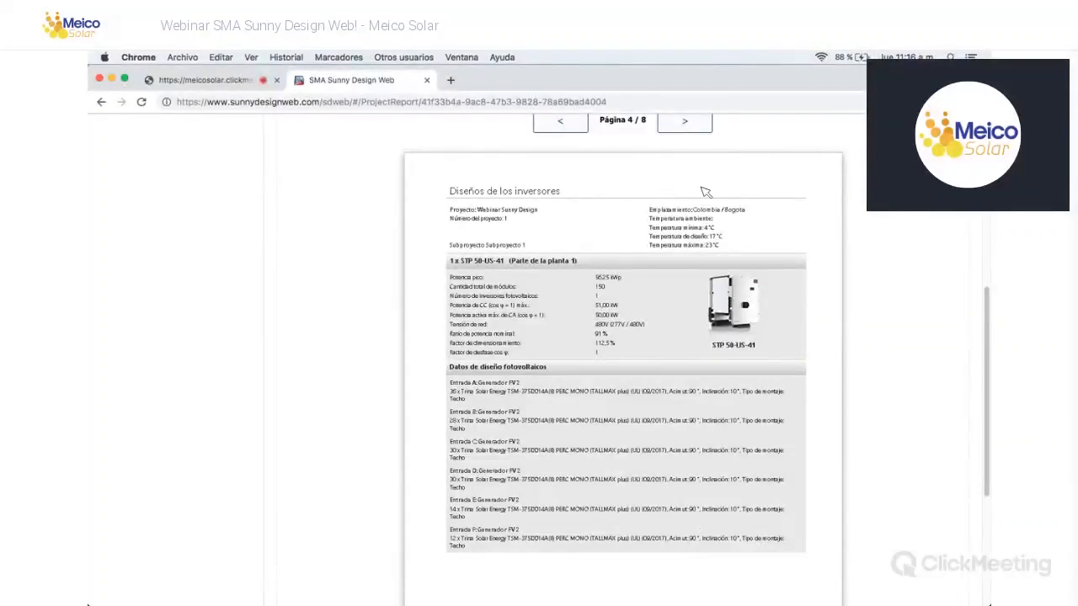
pyautogui.click(686, 123)
pyautogui.click(686, 123)
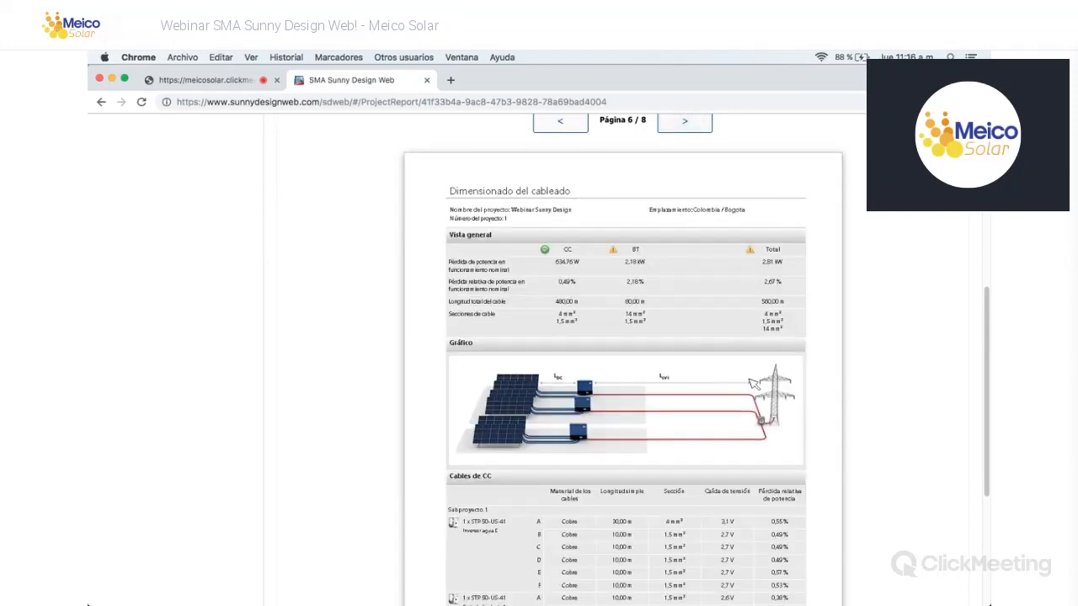
pyautogui.scroll(-3, 674, 336)
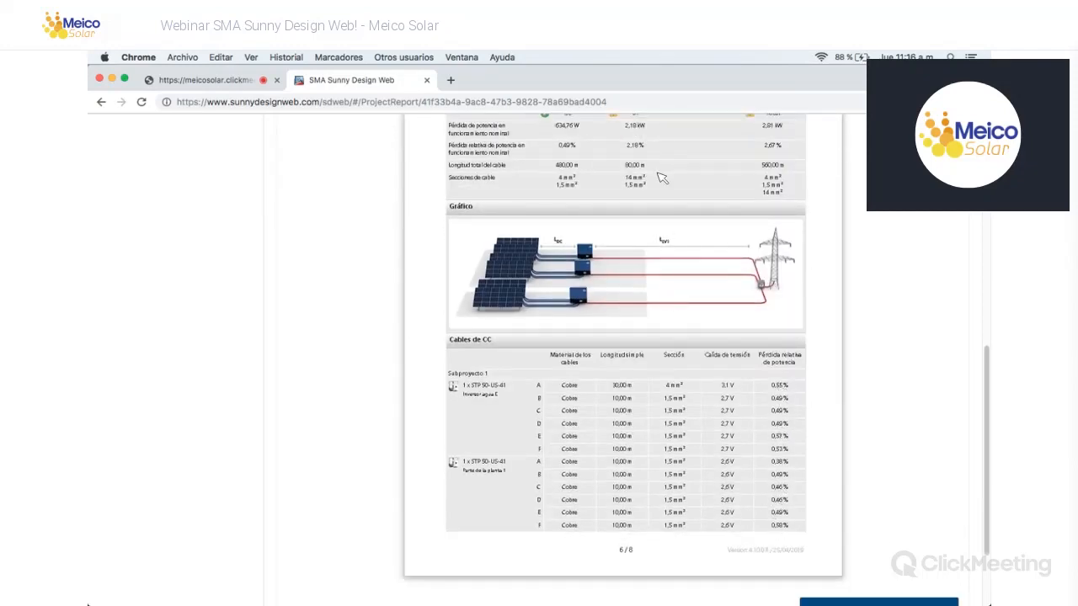
pyautogui.scroll(-3, 686, 358)
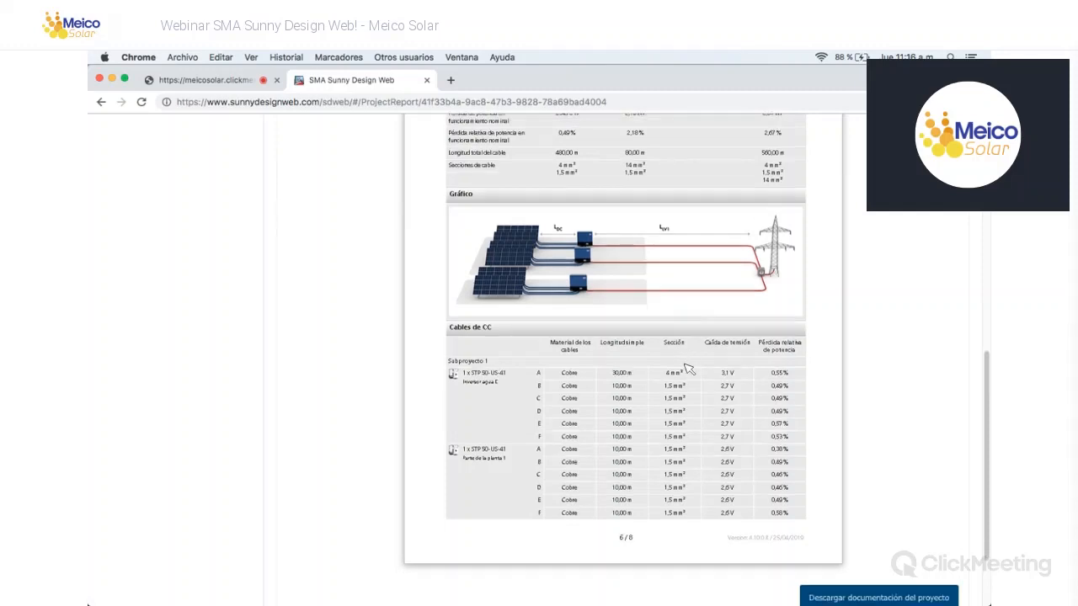
pyautogui.scroll(4, 846, 391)
pyautogui.scroll(-1, 846, 391)
pyautogui.click(686, 364)
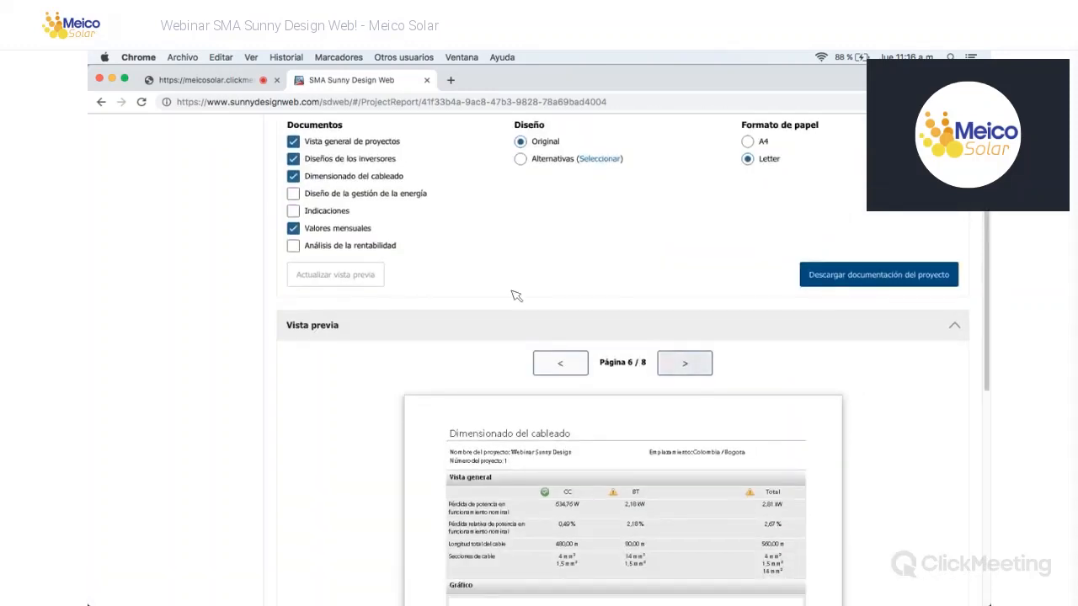
# Step: Review the monthly yields and 85–87 % performance ratios on page 8/8, then return to the ClickMeeting tab
pyautogui.scroll(-2, 745, 316)
pyautogui.scroll(-2, 749, 325)
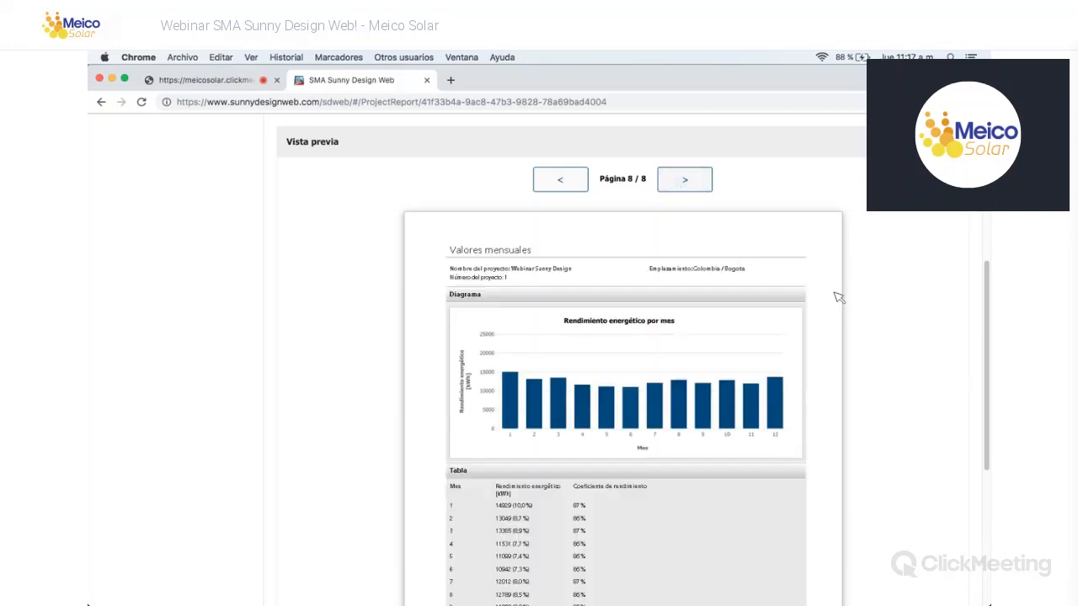
pyautogui.scroll(-3, 838, 296)
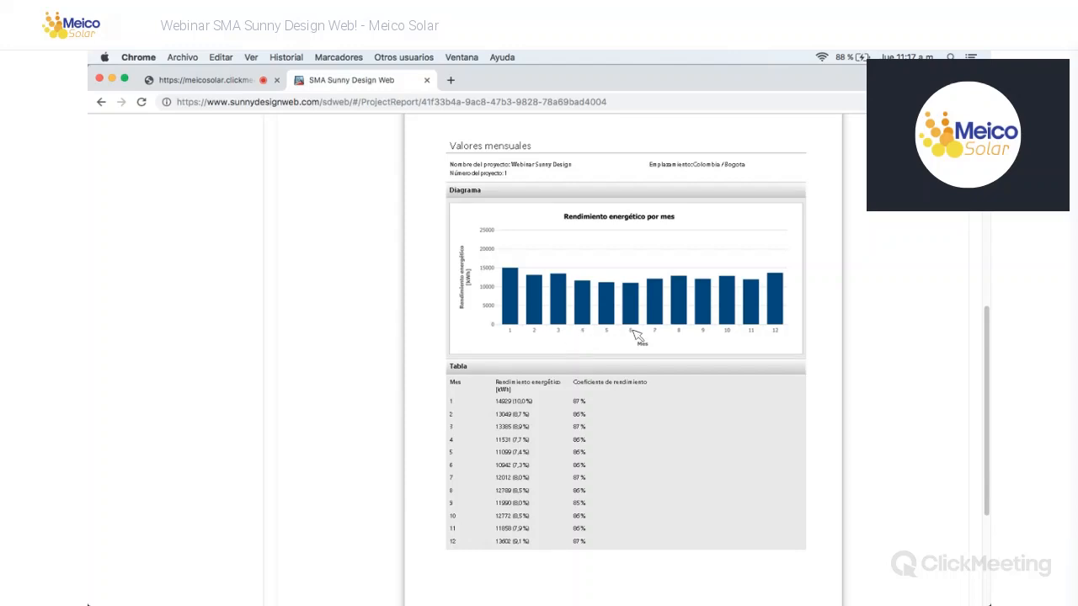
pyautogui.scroll(-1, 638, 335)
pyautogui.scroll(-1, 638, 335)
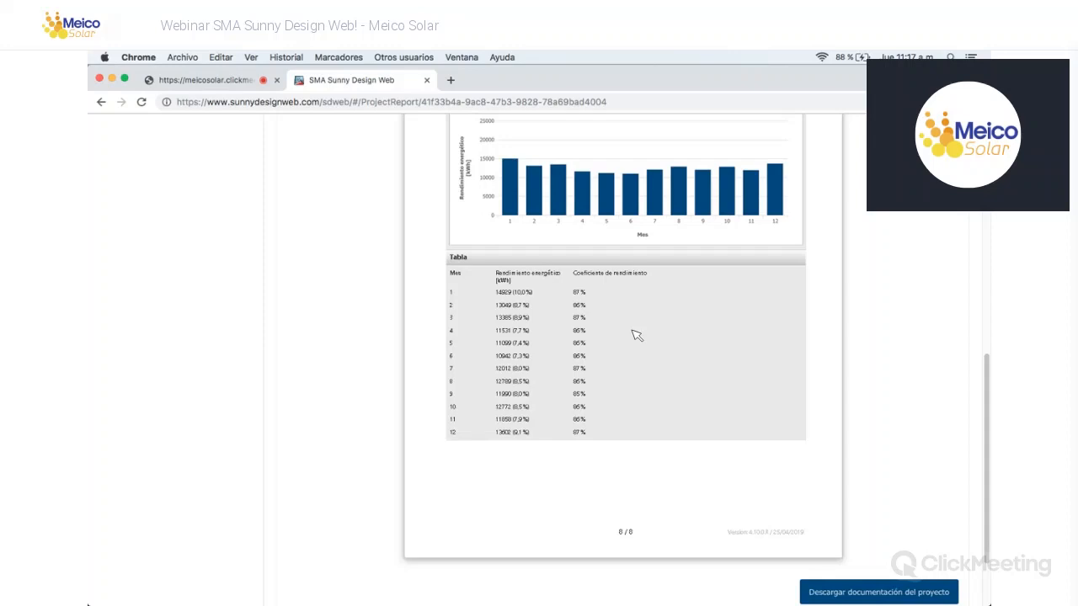
pyautogui.scroll(2, 645, 478)
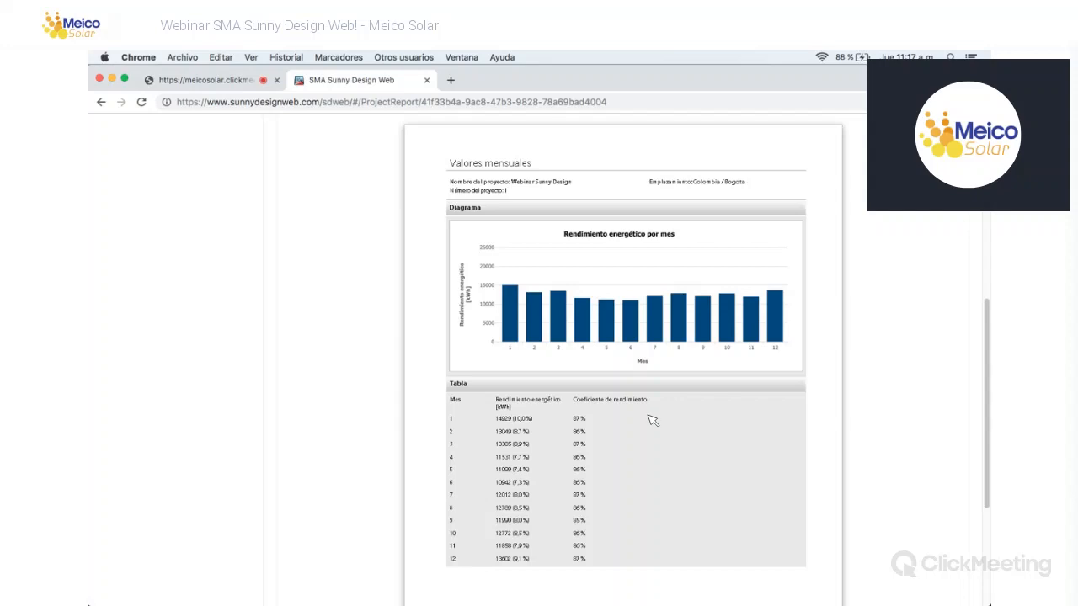
pyautogui.scroll(1, 651, 420)
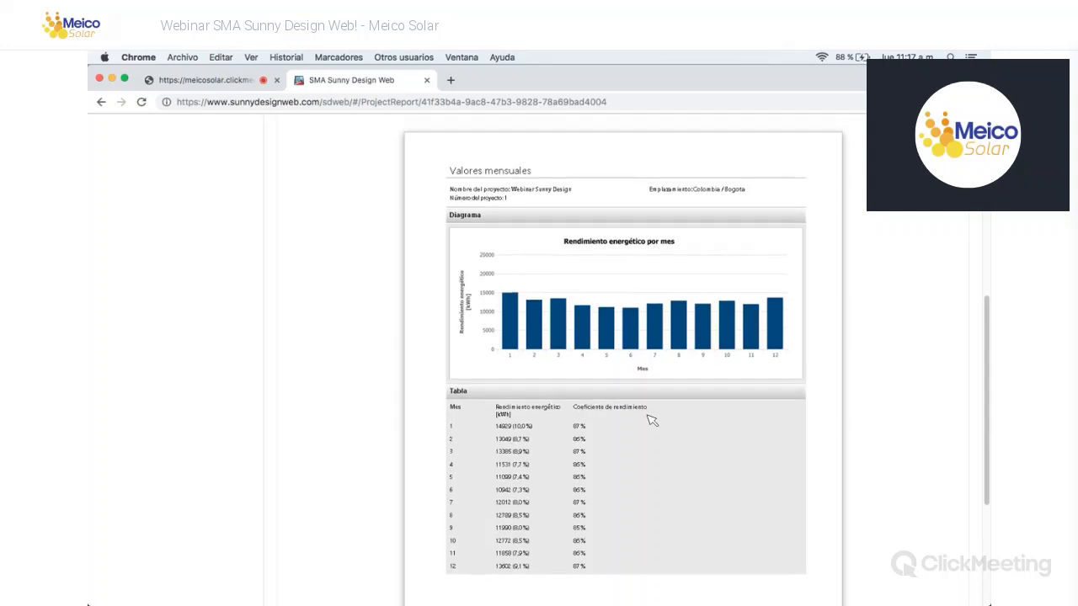
pyautogui.scroll(5, 652, 421)
pyautogui.scroll(-4, 652, 420)
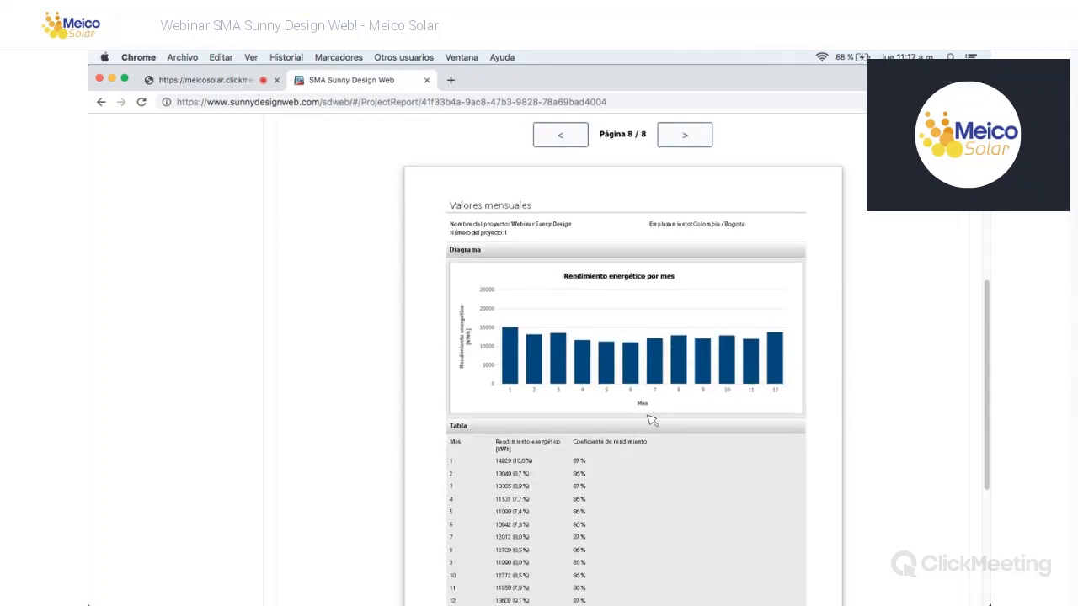
pyautogui.scroll(-2, 652, 420)
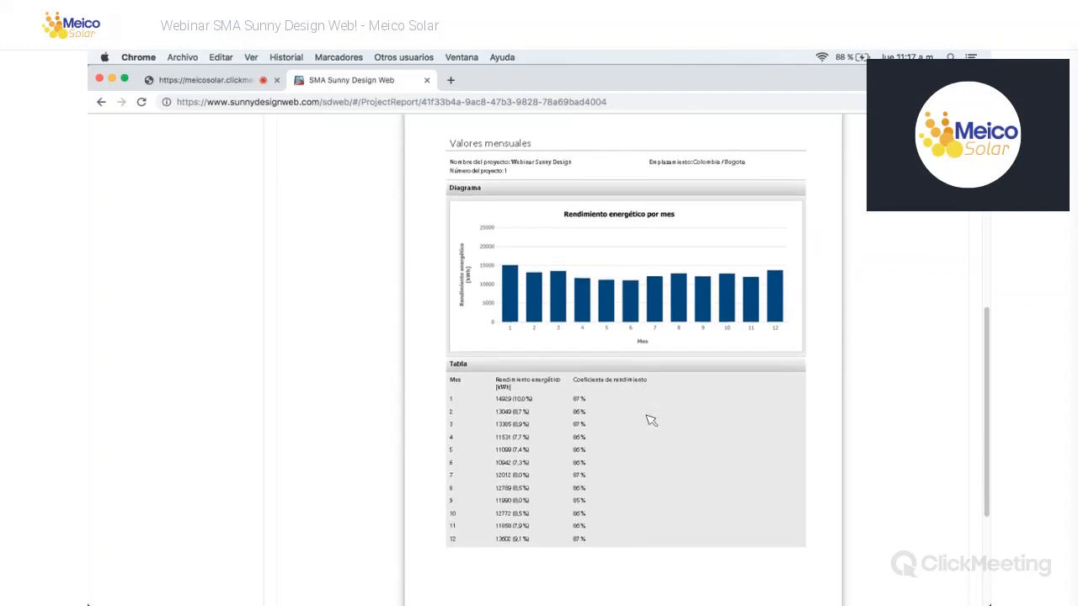
pyautogui.scroll(1, 652, 420)
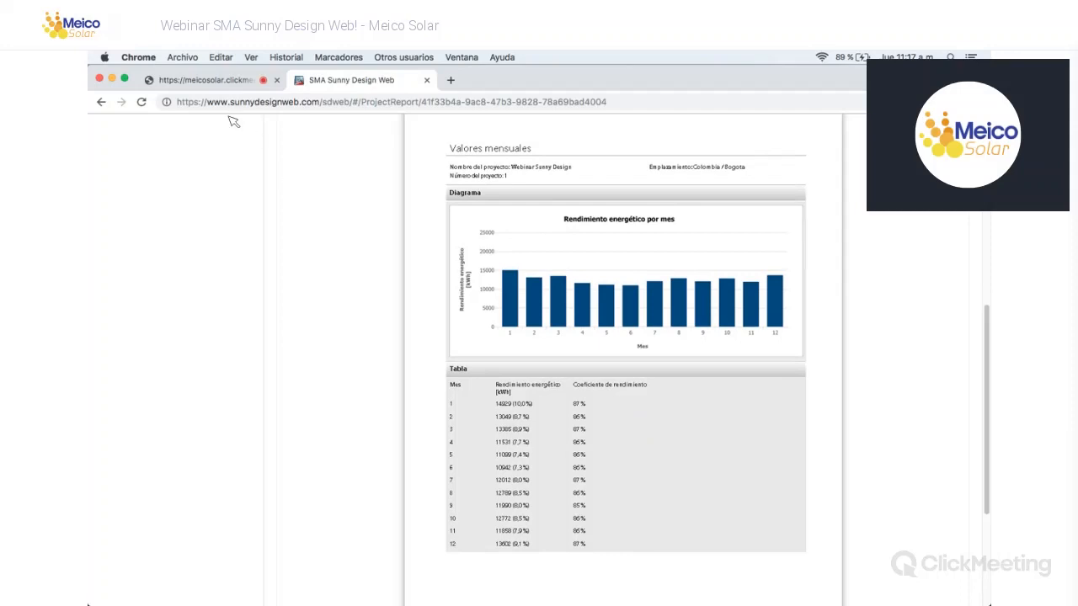
pyautogui.scroll(5, 233, 120)
pyautogui.click(236, 87)
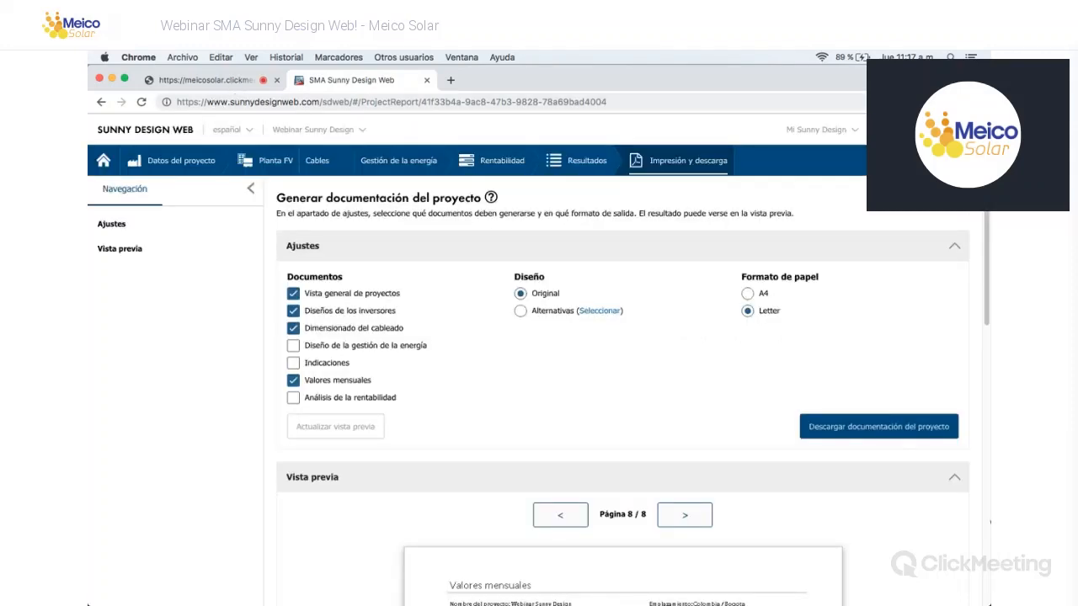
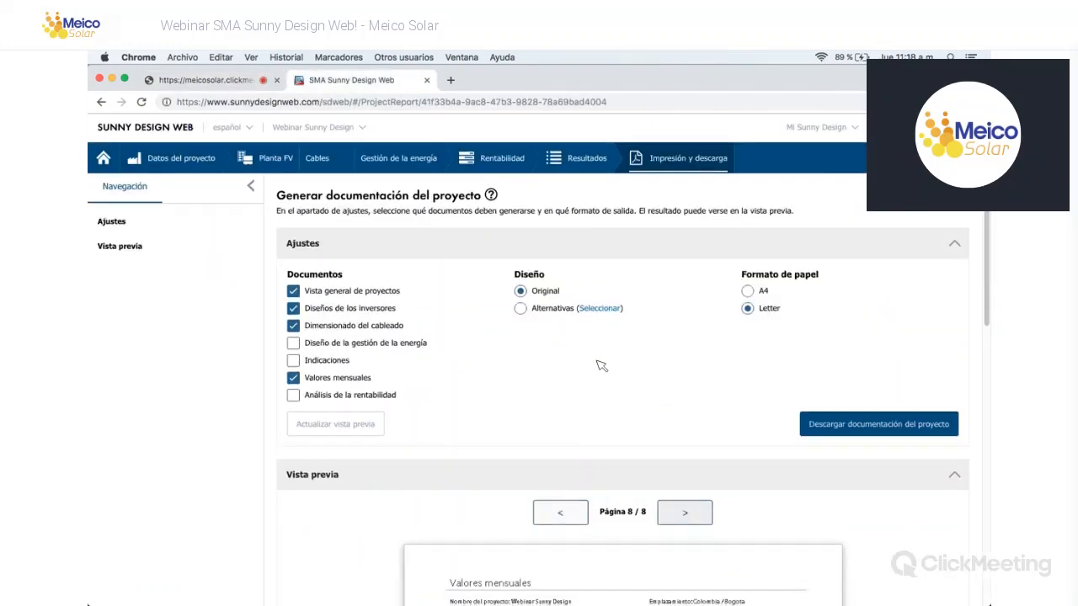
# Step: Delete the STP 50-US-41 inverters from the PV plant, leaving 0 / 147 and 0 / 150 modules assigned
pyautogui.scroll(-10, 602, 366)
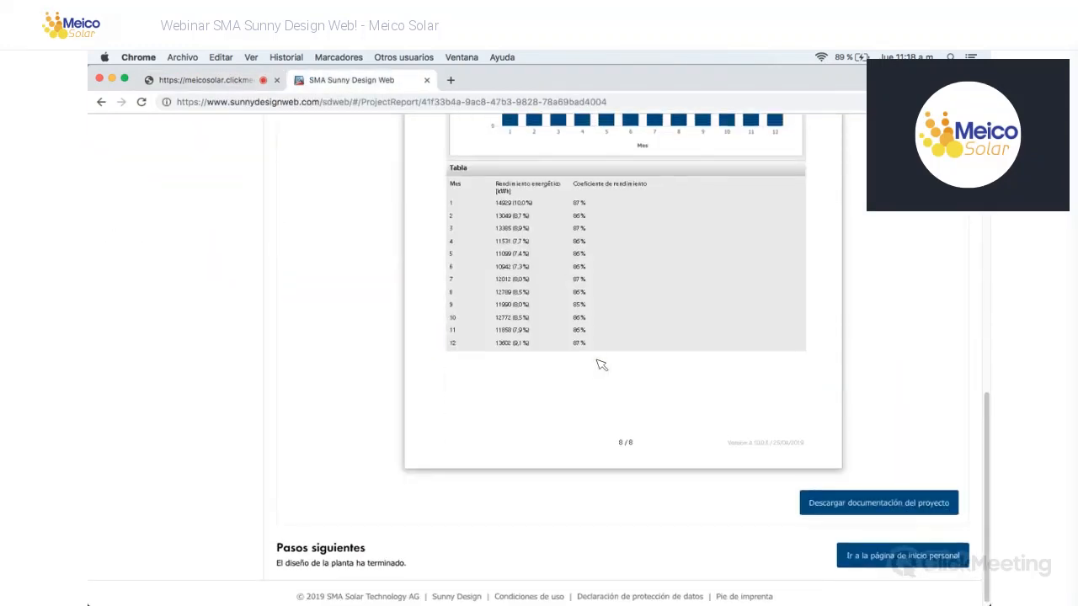
pyautogui.scroll(10, 602, 363)
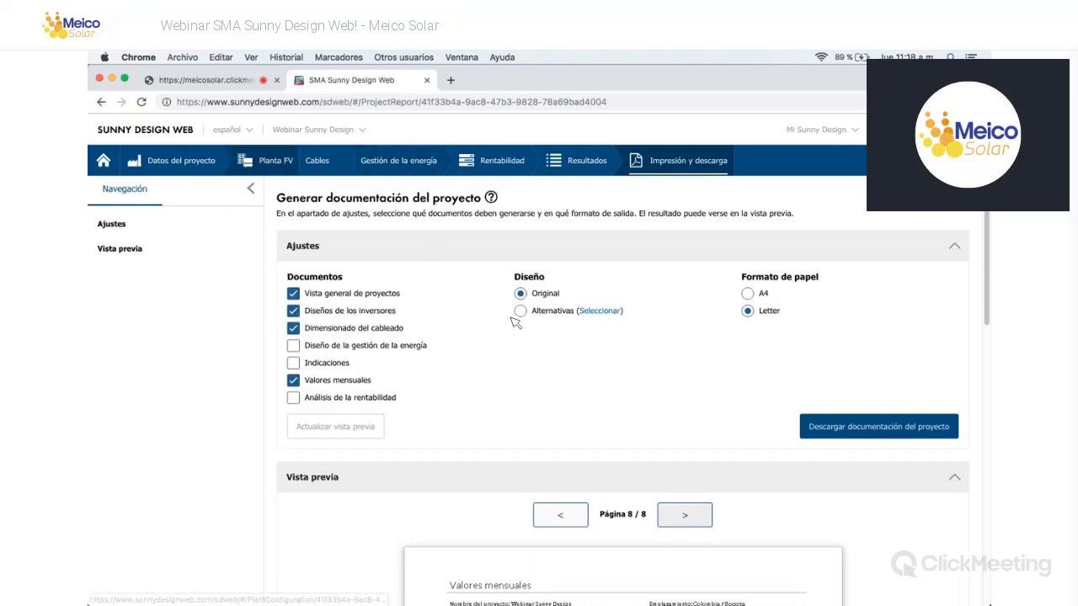
pyautogui.click(268, 160)
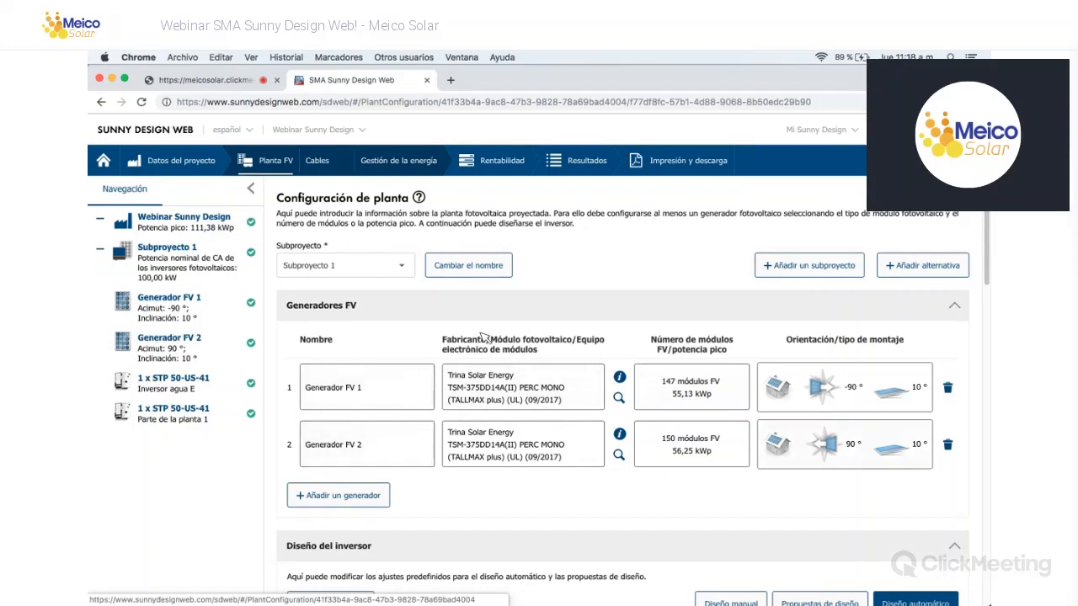
pyautogui.scroll(-2, 538, 333)
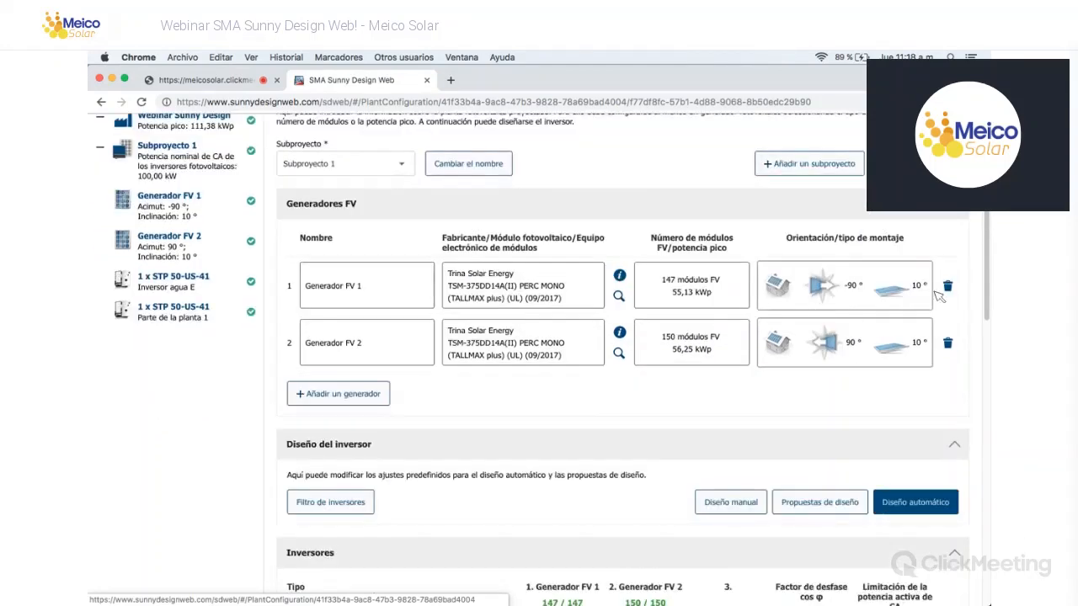
pyautogui.scroll(-5, 938, 295)
pyautogui.scroll(1, 956, 273)
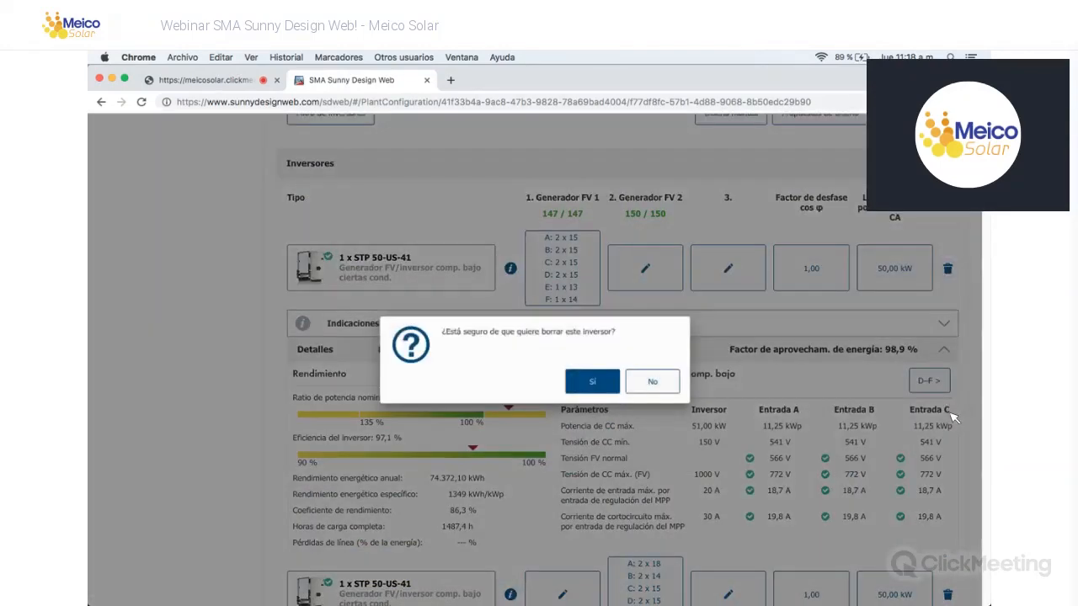
pyautogui.click(594, 384)
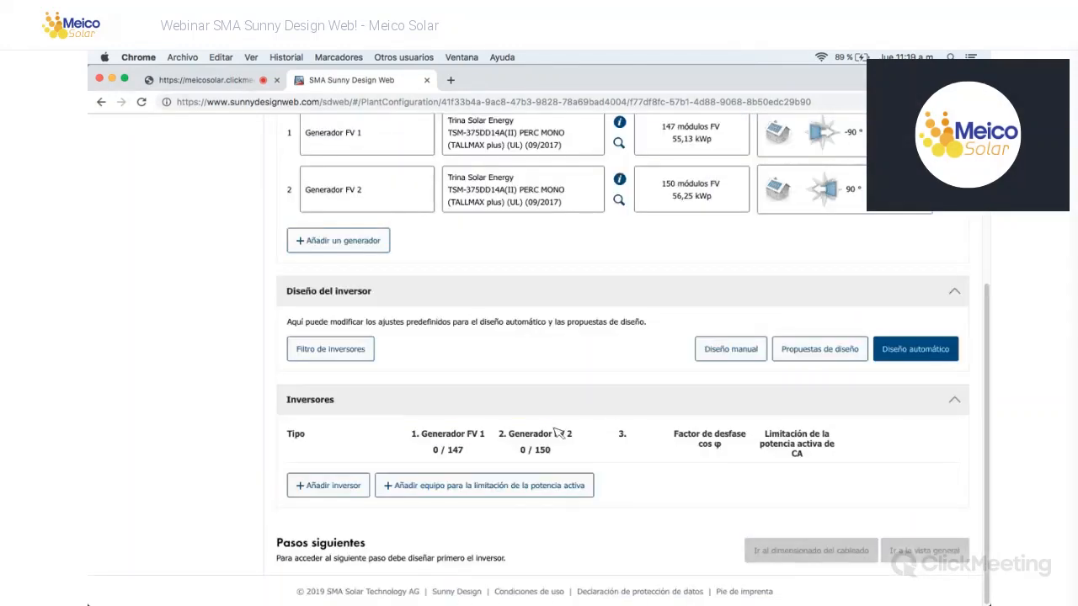
pyautogui.scroll(3, 700, 185)
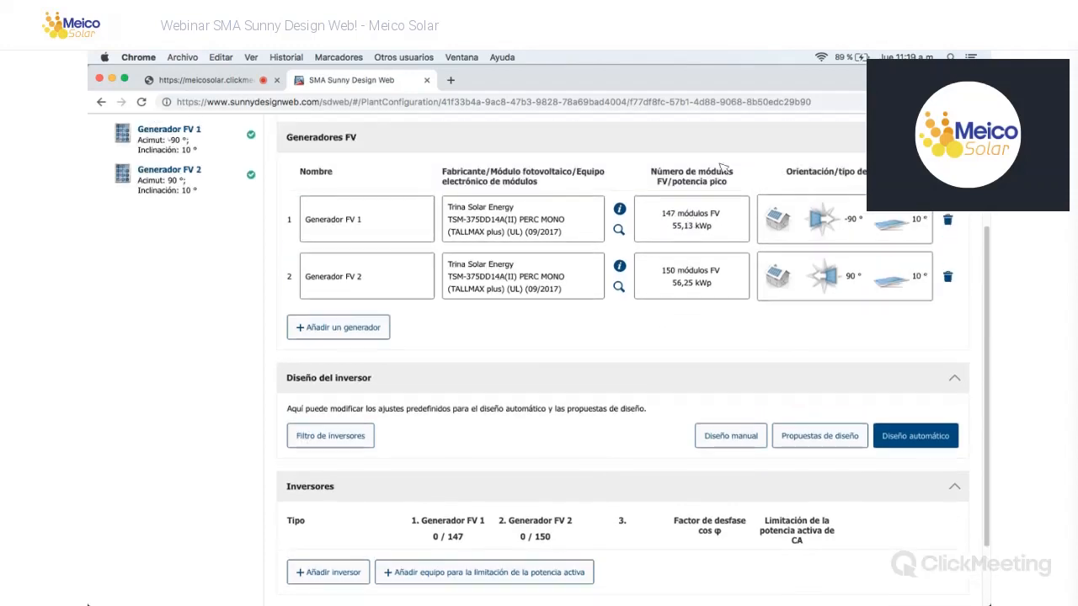
pyautogui.scroll(-3, 734, 233)
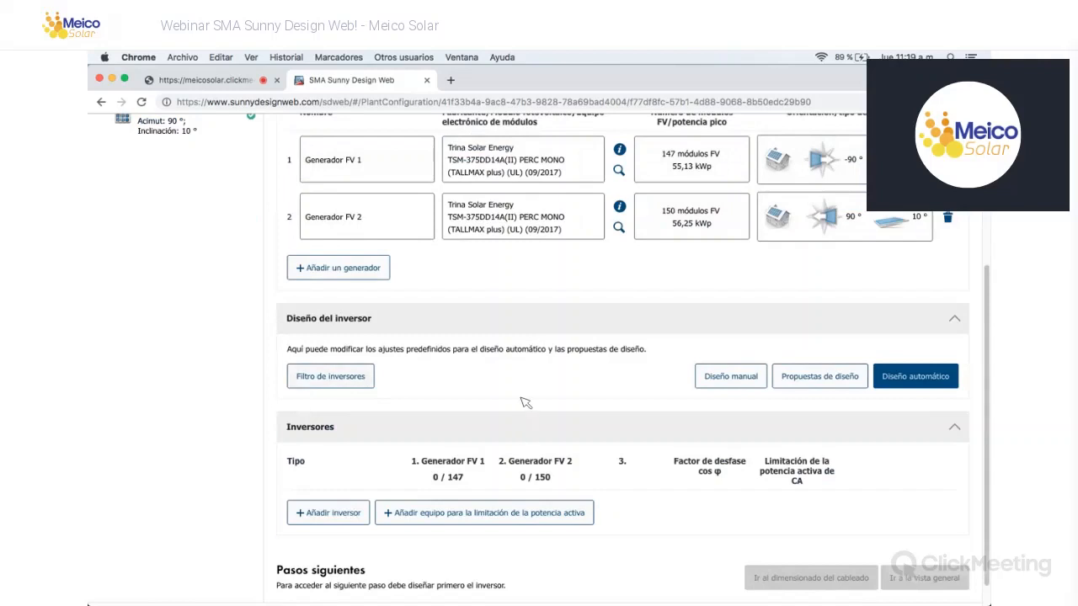
# Step: Filter the inverter choice to Sunny Tripower STP 24000TL-US-10 and add it to Generador FV 1
pyautogui.click(331, 377)
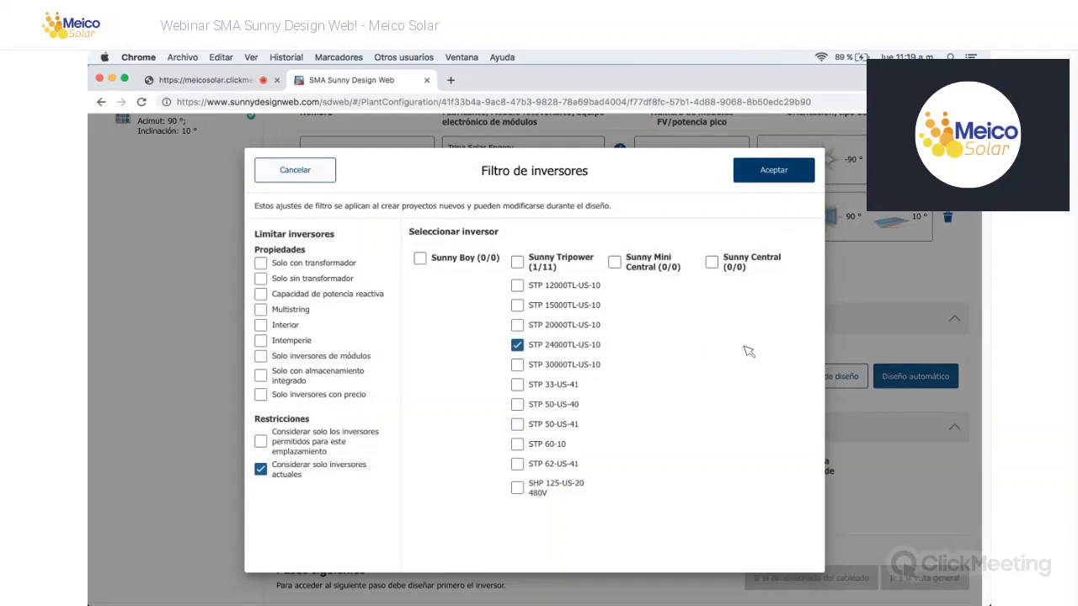
pyautogui.scroll(-1, 558, 377)
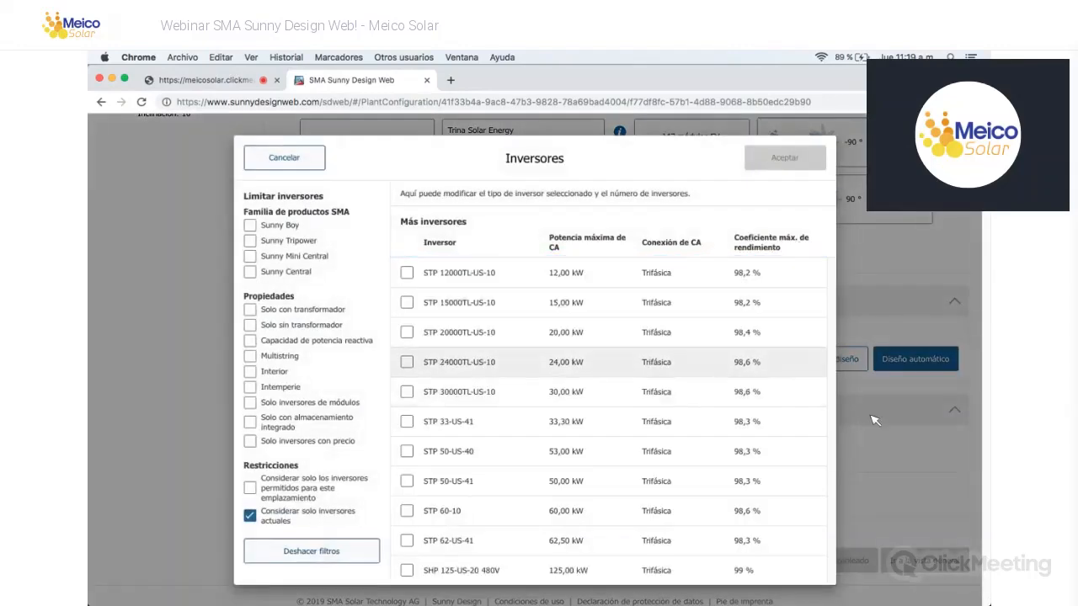
pyautogui.click(407, 362)
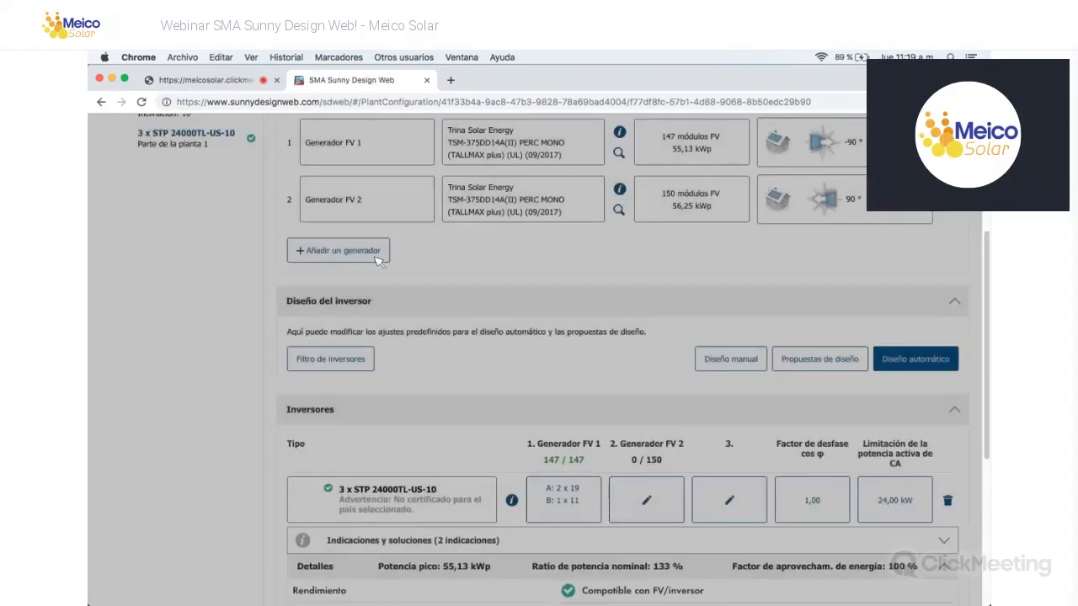
pyautogui.scroll(-5, 404, 261)
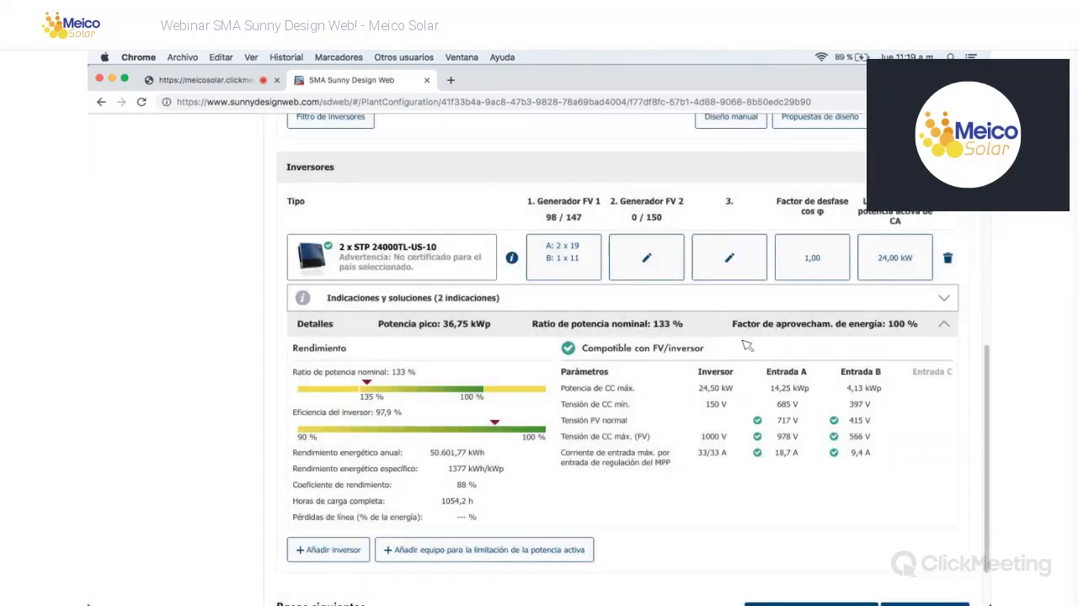
# Step: Configure each STP 24000TL-US-10 with input A at 2 x 18 and input B at 2 x 19 modules
pyautogui.click(570, 251)
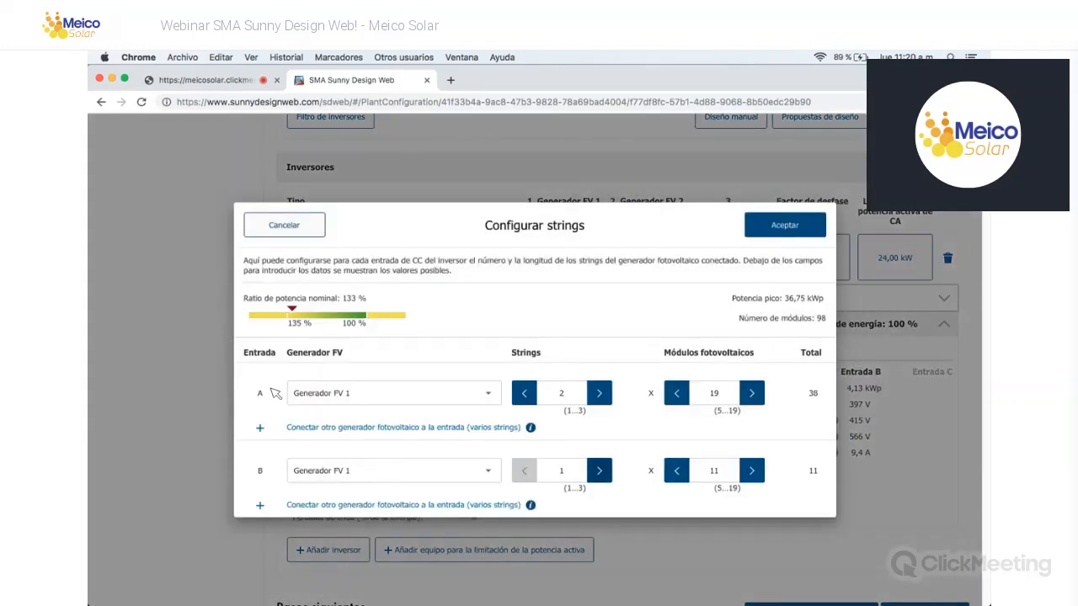
pyautogui.click(599, 471)
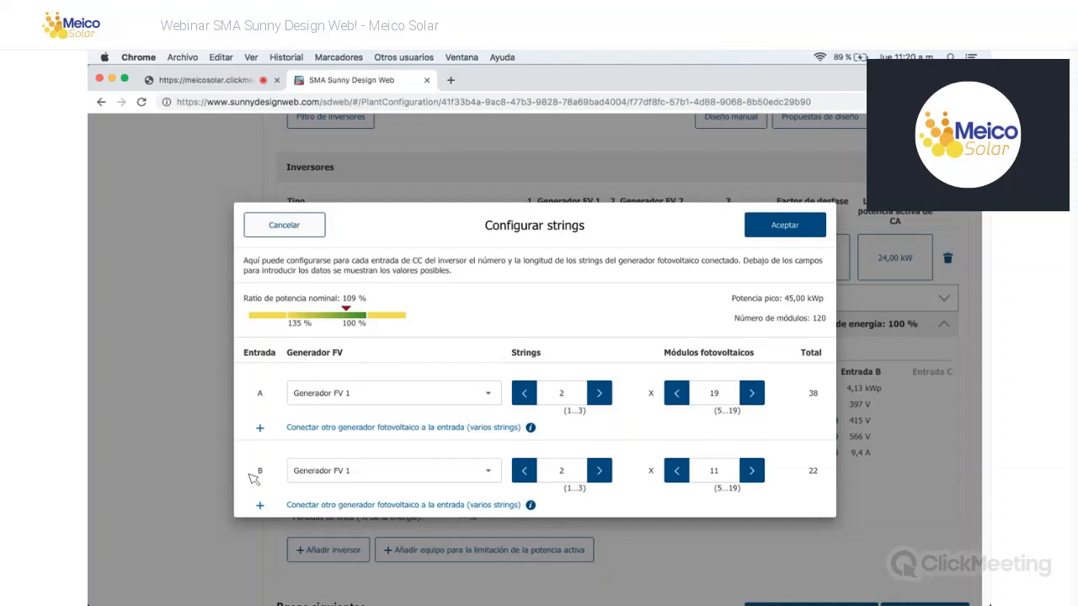
pyautogui.click(600, 393)
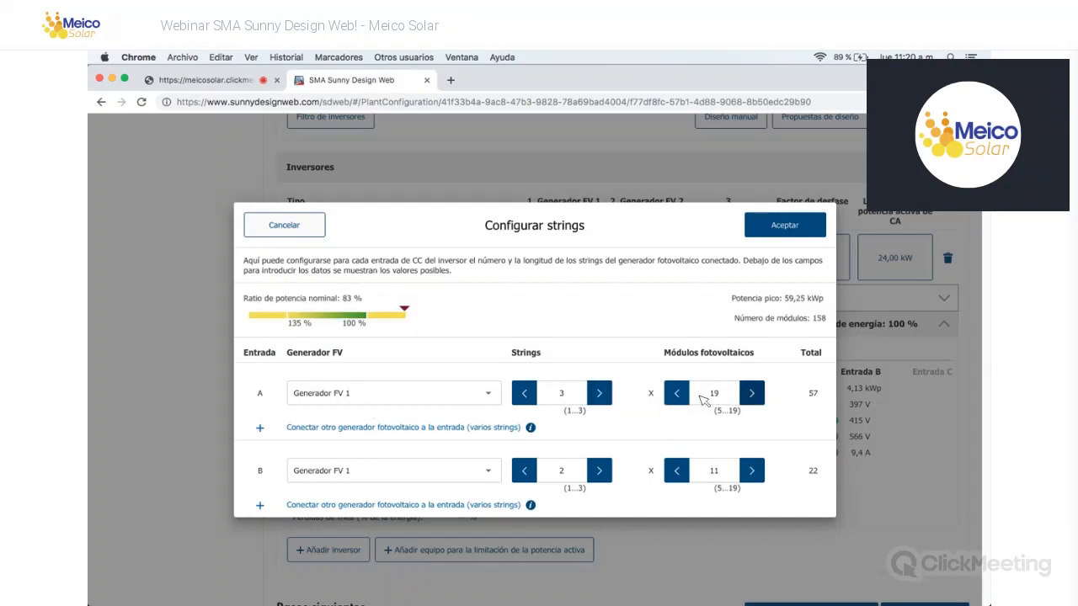
pyautogui.doubleClick(702, 397)
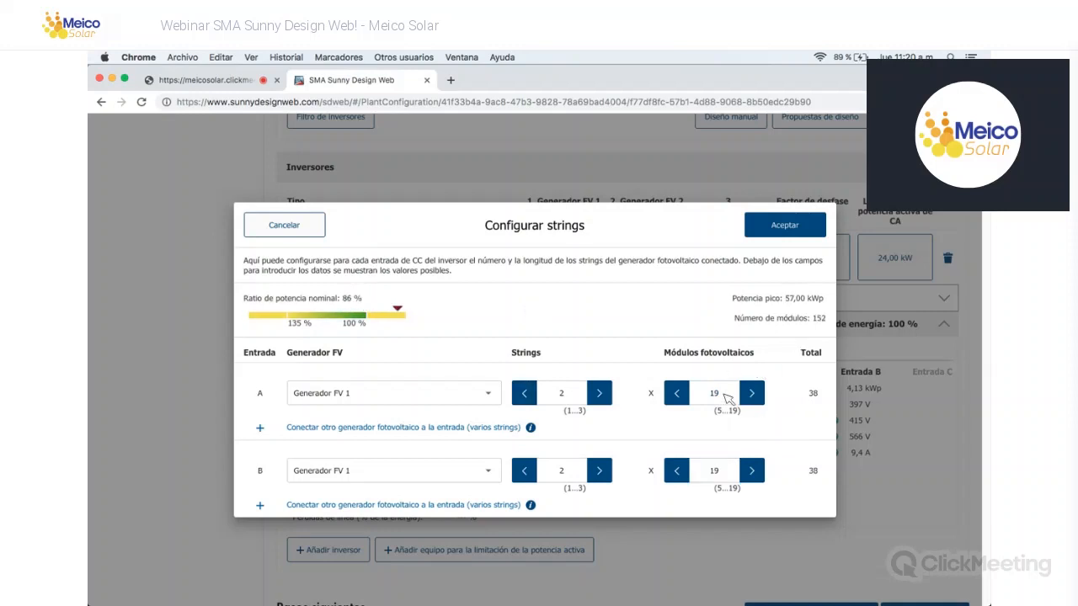
pyautogui.click(722, 476)
pyautogui.click(241, 393)
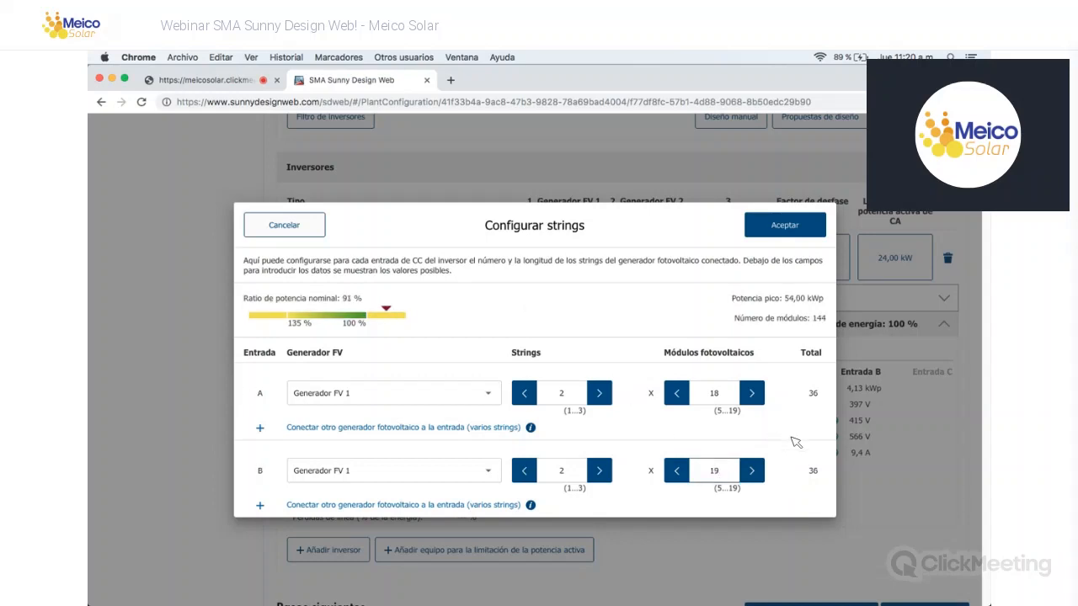
pyautogui.click(793, 454)
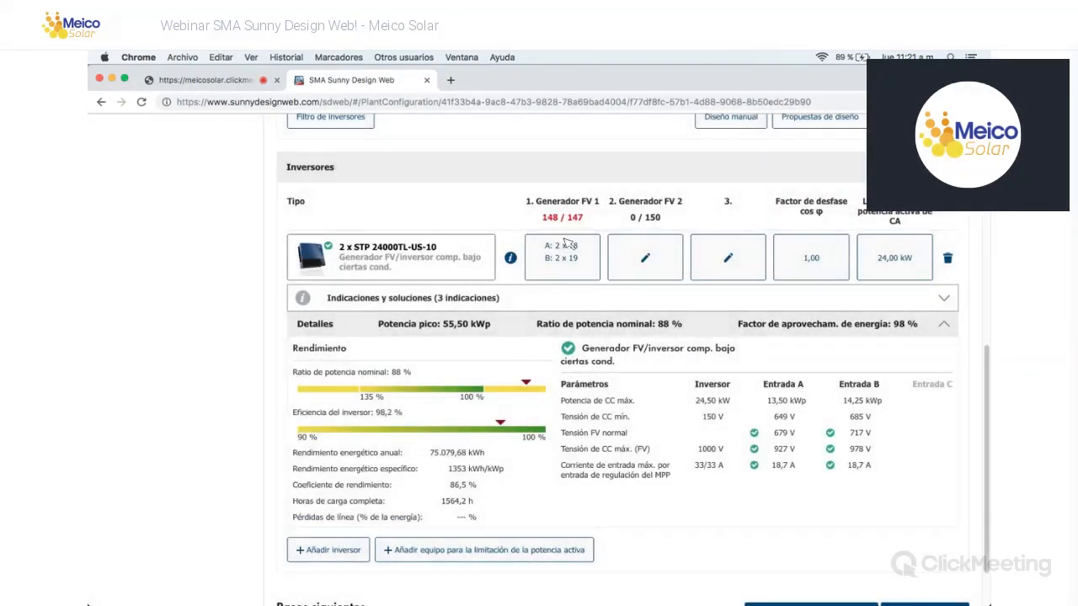
# Step: Keep 148 modules on Generador FV 1, giving 55,50 kWp and 148 / 148 modules assigned
pyautogui.scroll(1, 588, 251)
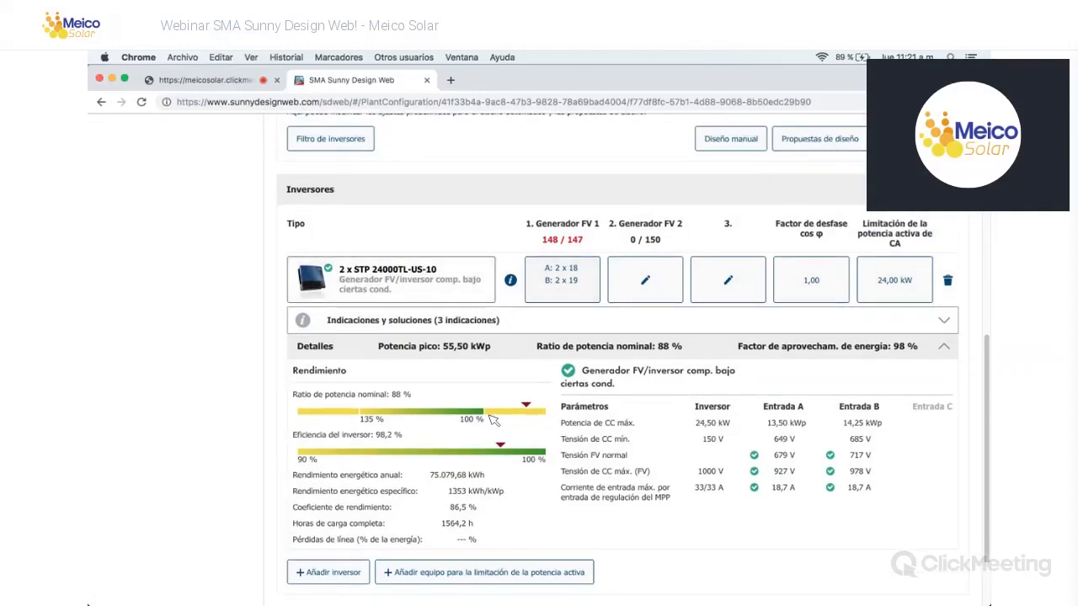
pyautogui.scroll(10, 623, 396)
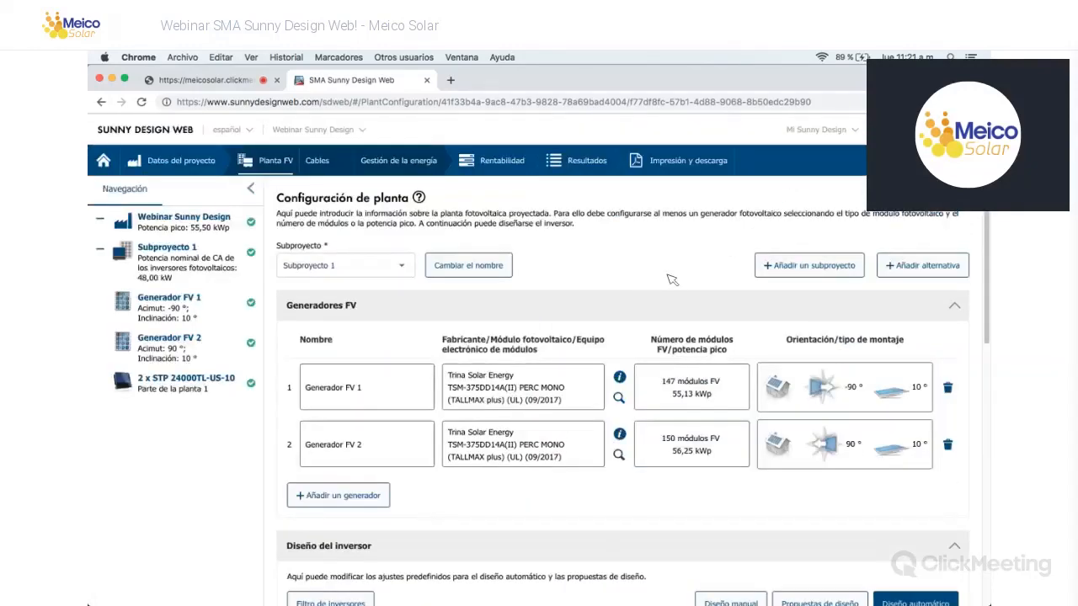
pyautogui.click(679, 463)
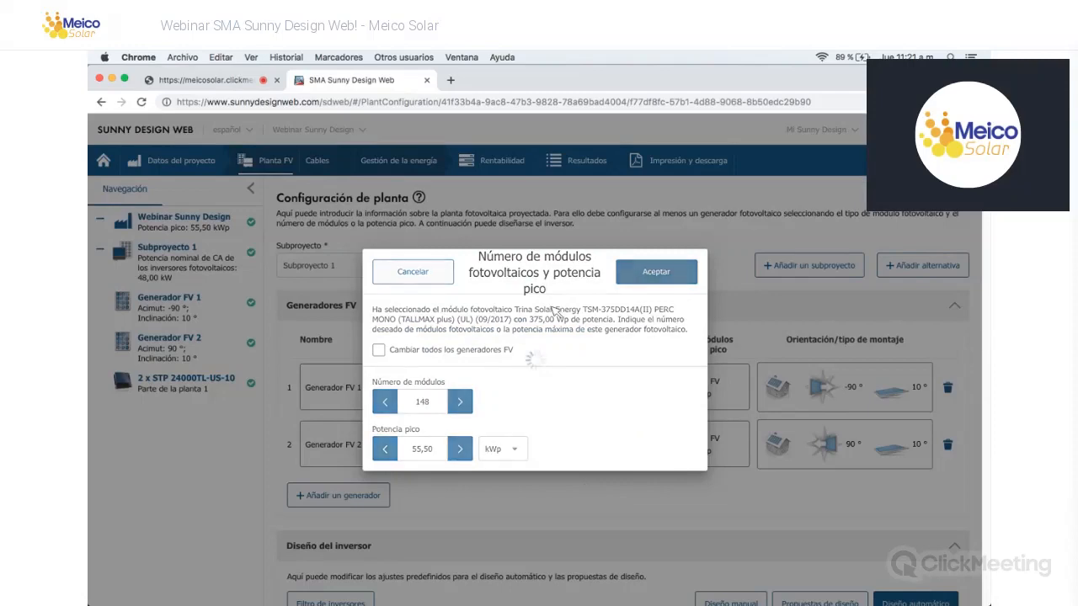
pyautogui.click(655, 271)
pyautogui.scroll(-8, 562, 203)
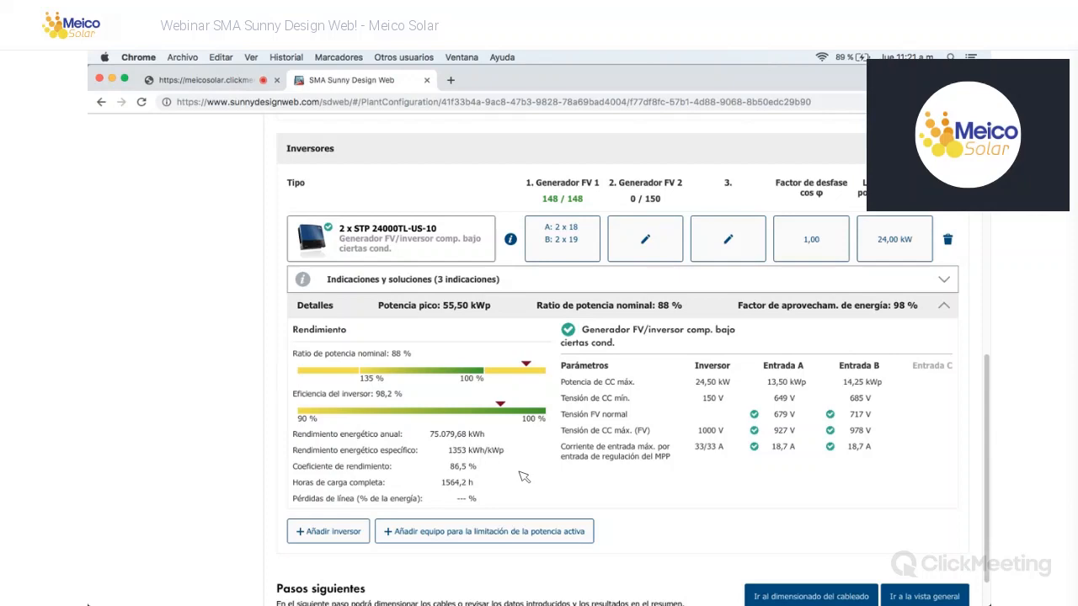
pyautogui.moveTo(448, 450); pyautogui.dragTo(504, 451)
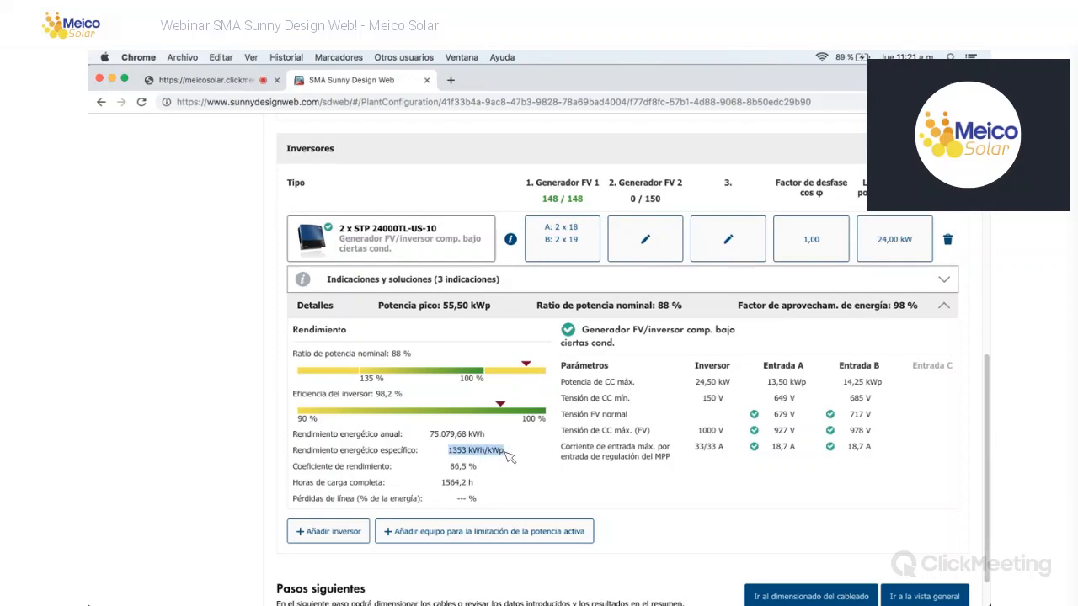
pyautogui.click(467, 456)
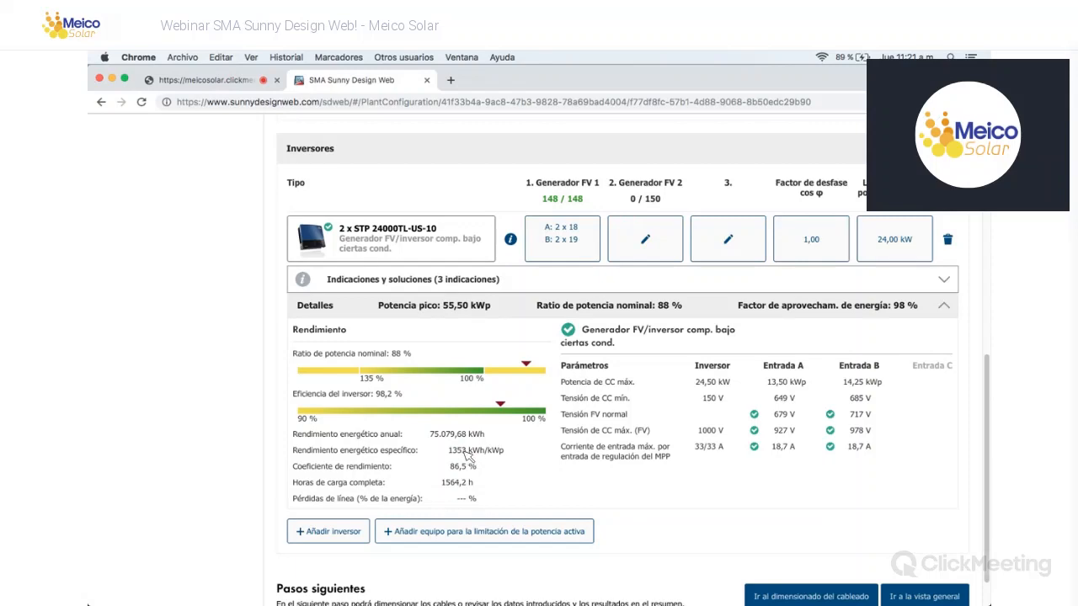
pyautogui.doubleClick(453, 455)
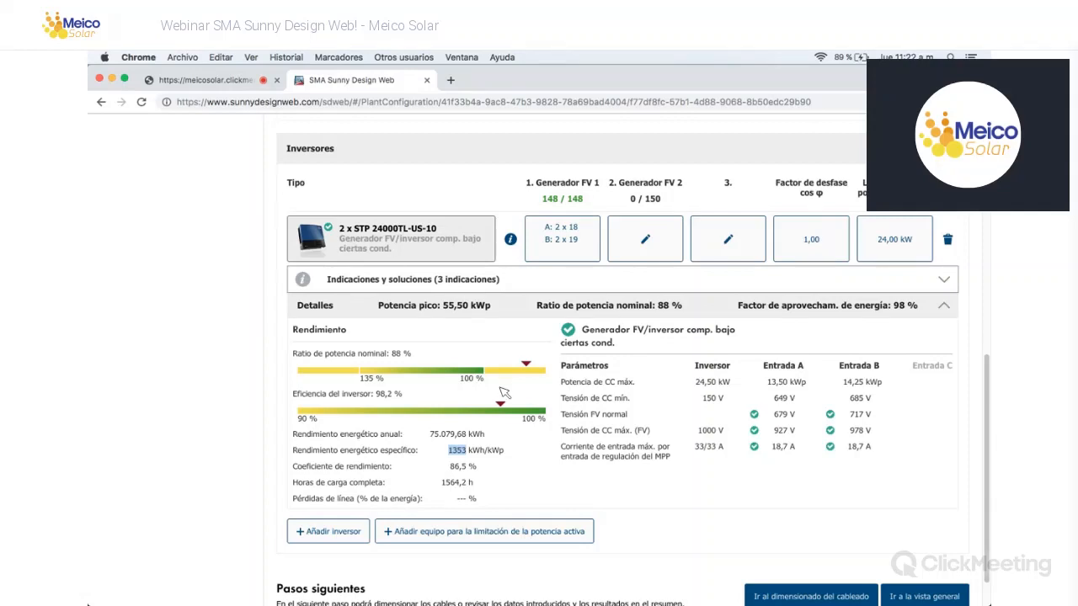
pyautogui.click(474, 455)
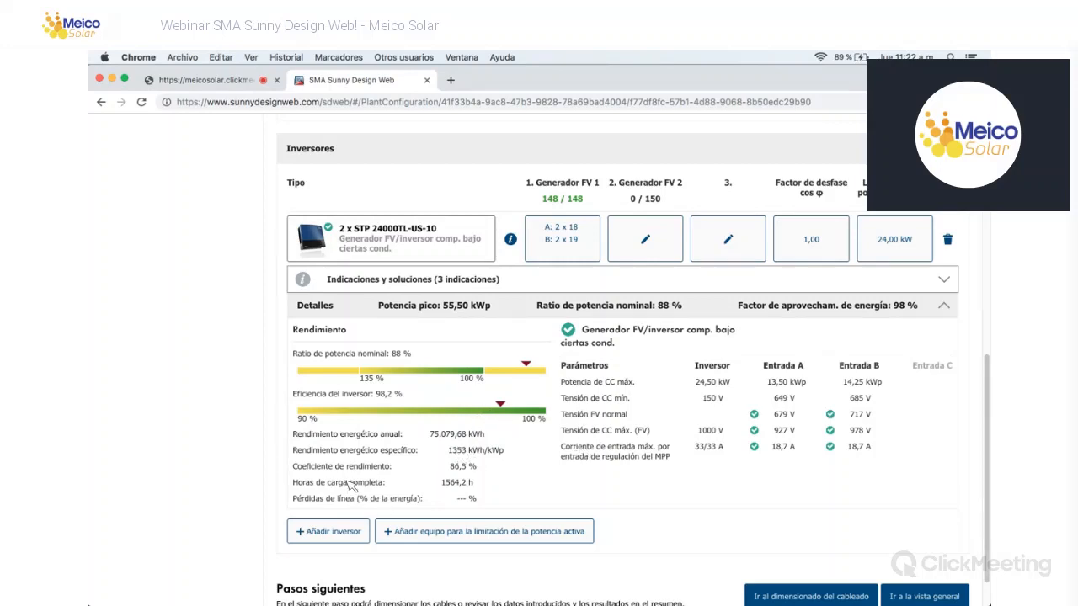
# Step: Add STP 24000TL-US-10 inverters for Generador FV 2 and give input B two strings of 19 modules
pyautogui.scroll(-2, 424, 482)
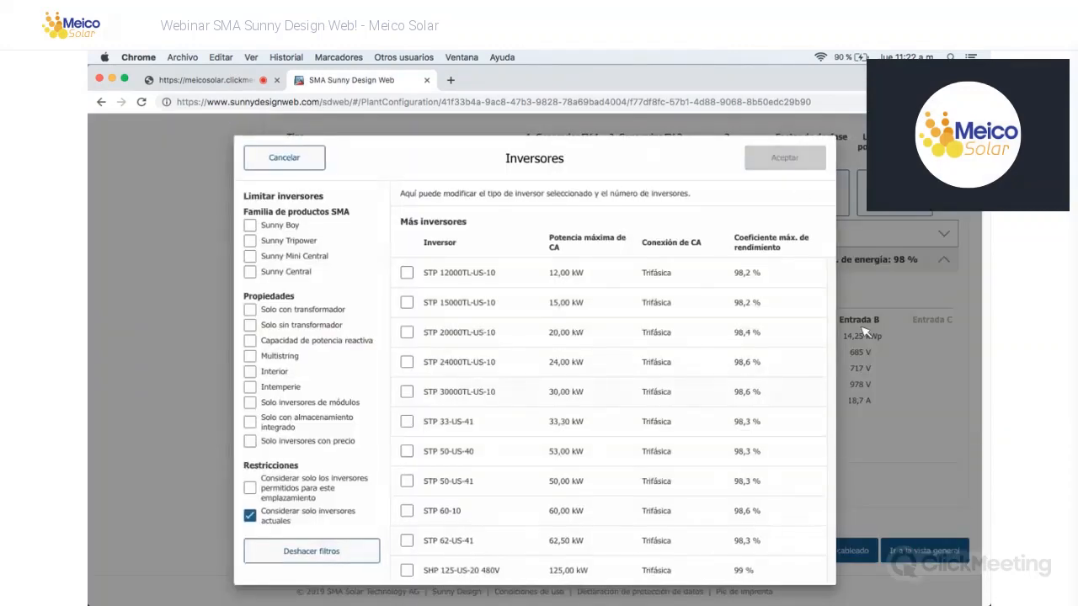
pyautogui.click(735, 364)
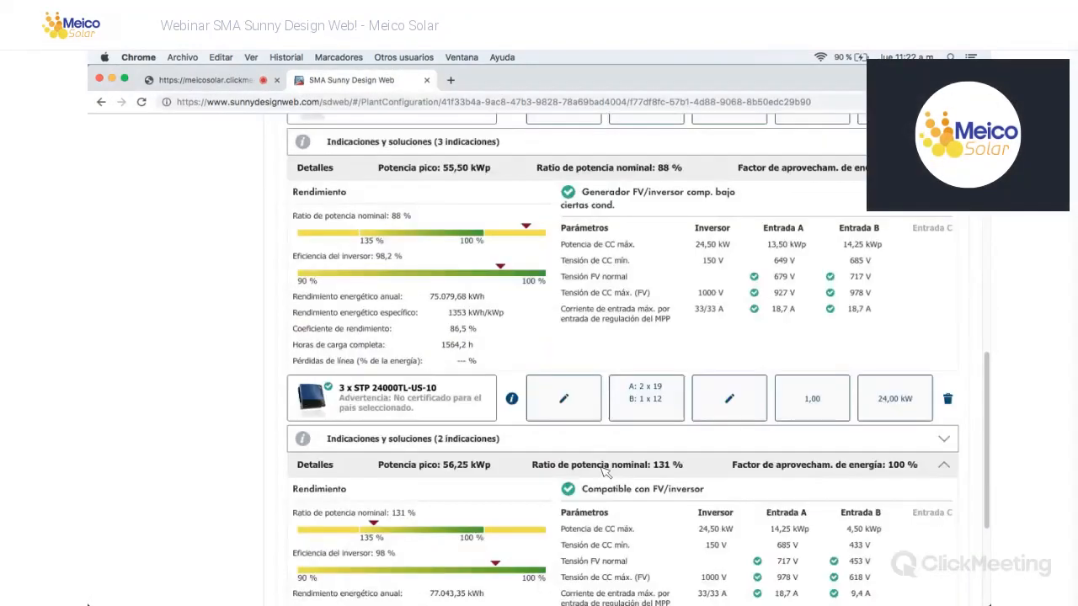
pyautogui.click(649, 395)
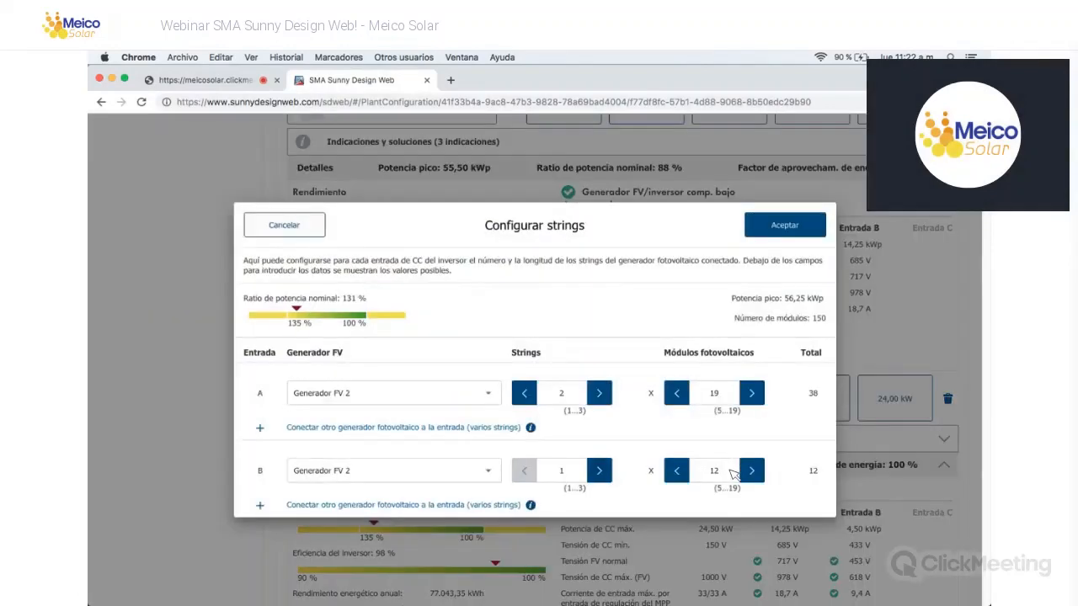
pyautogui.click(600, 470)
pyautogui.click(731, 471)
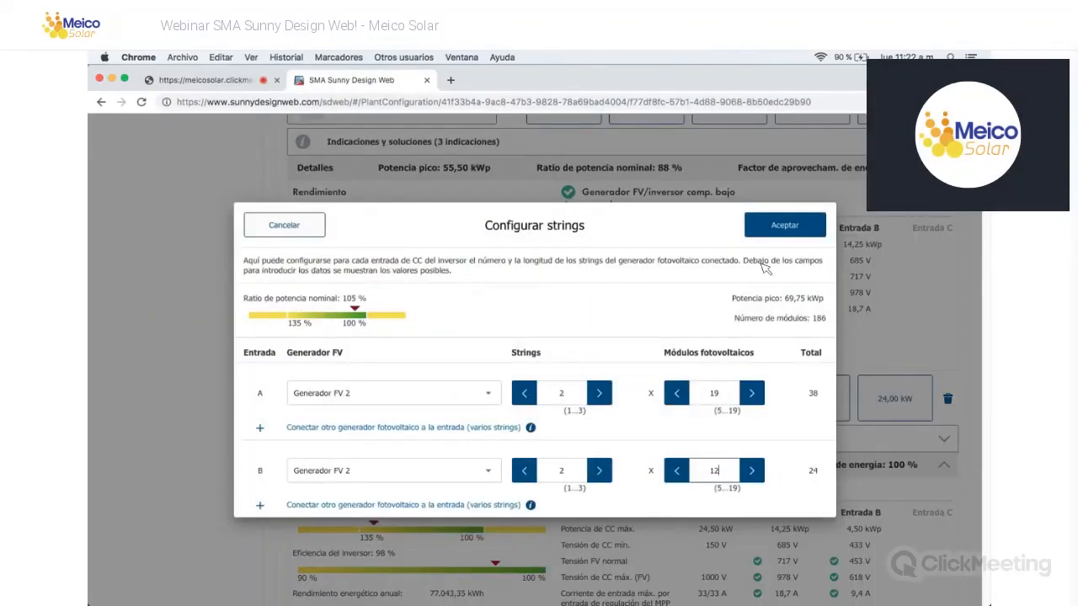
pyautogui.write('9')
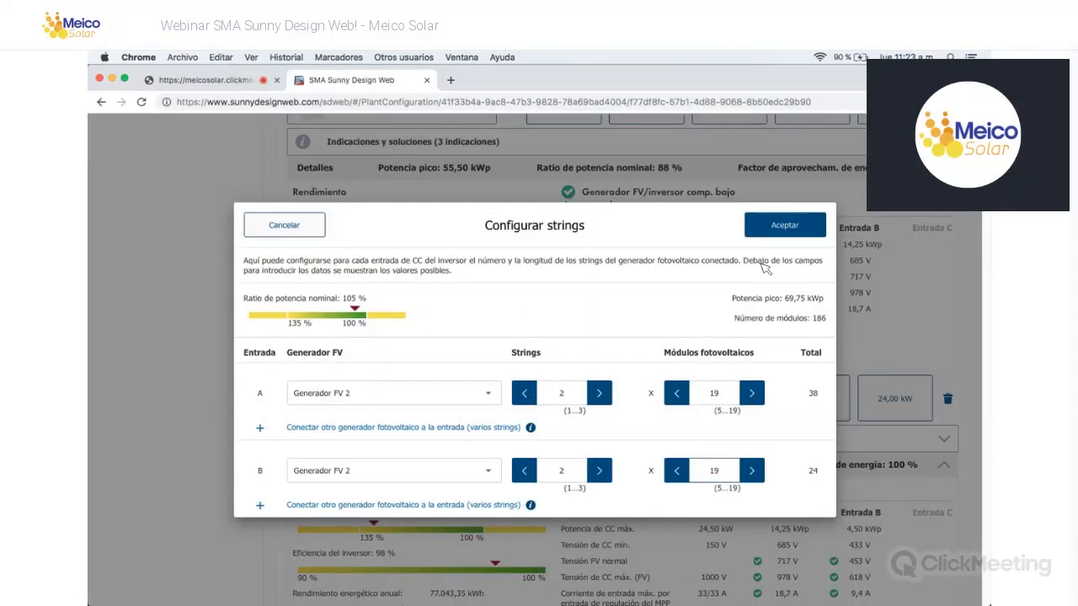
pyautogui.click(746, 335)
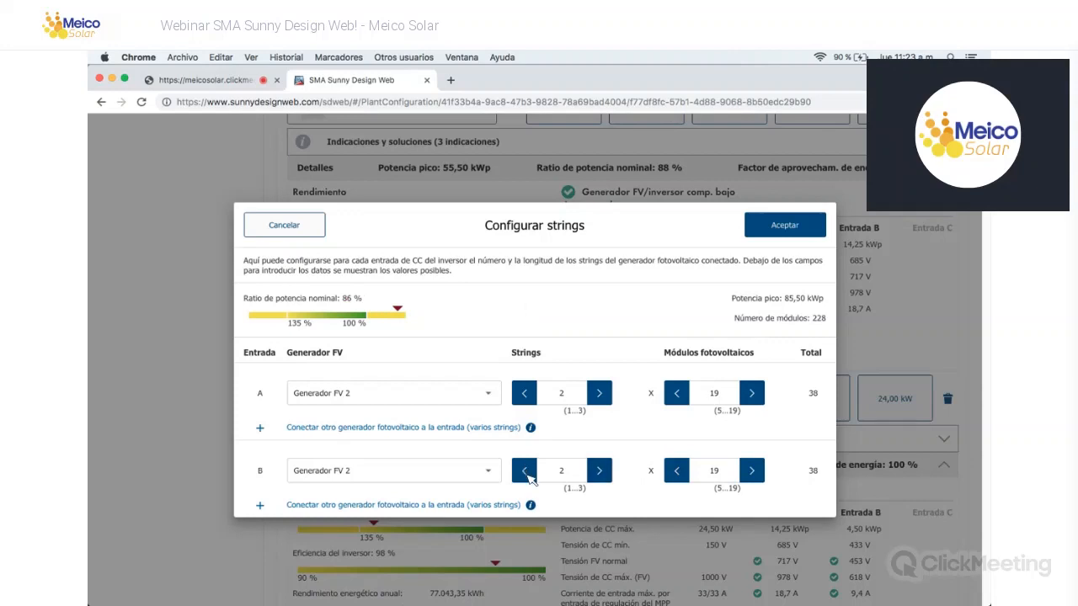
pyautogui.click(525, 473)
pyautogui.click(610, 474)
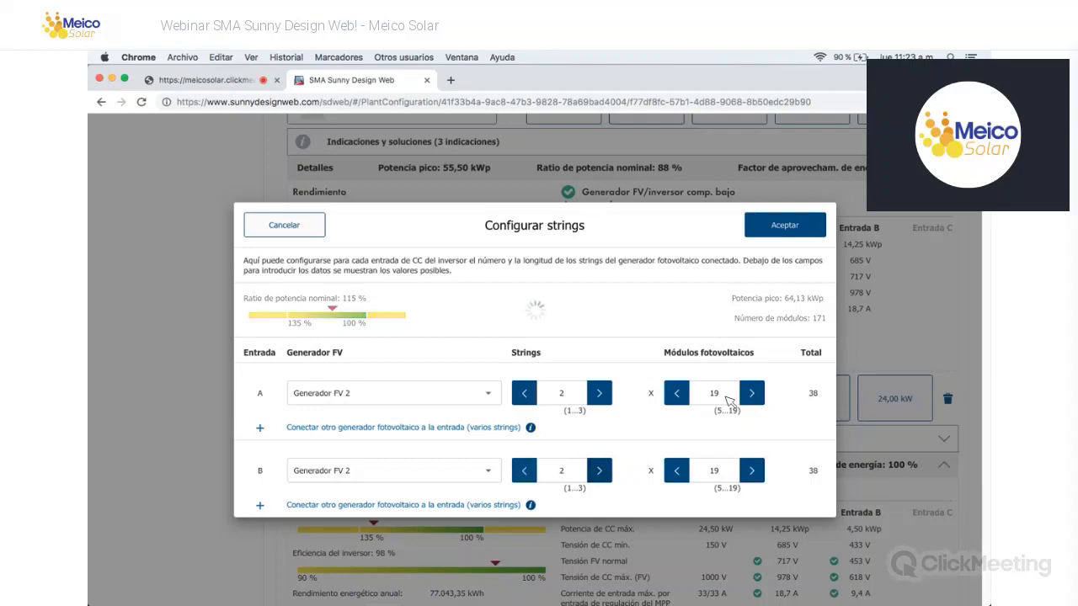
# Step: Adjust the modules per string on inputs A and B, then review the second group's string layout
pyautogui.click(727, 399)
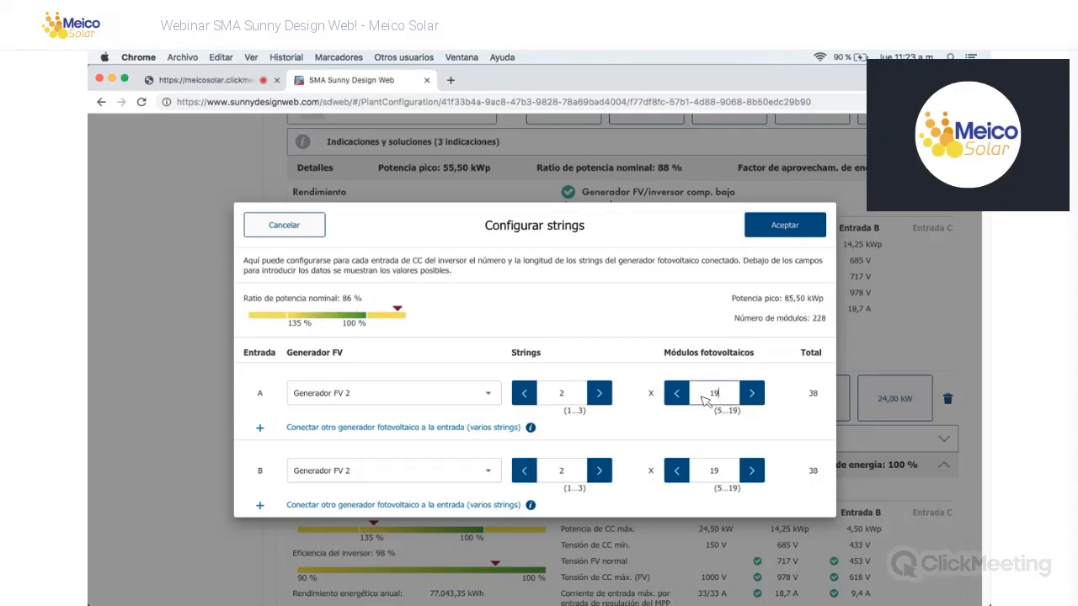
pyautogui.press('BackSpace')
pyautogui.write('5')
pyautogui.click(737, 470)
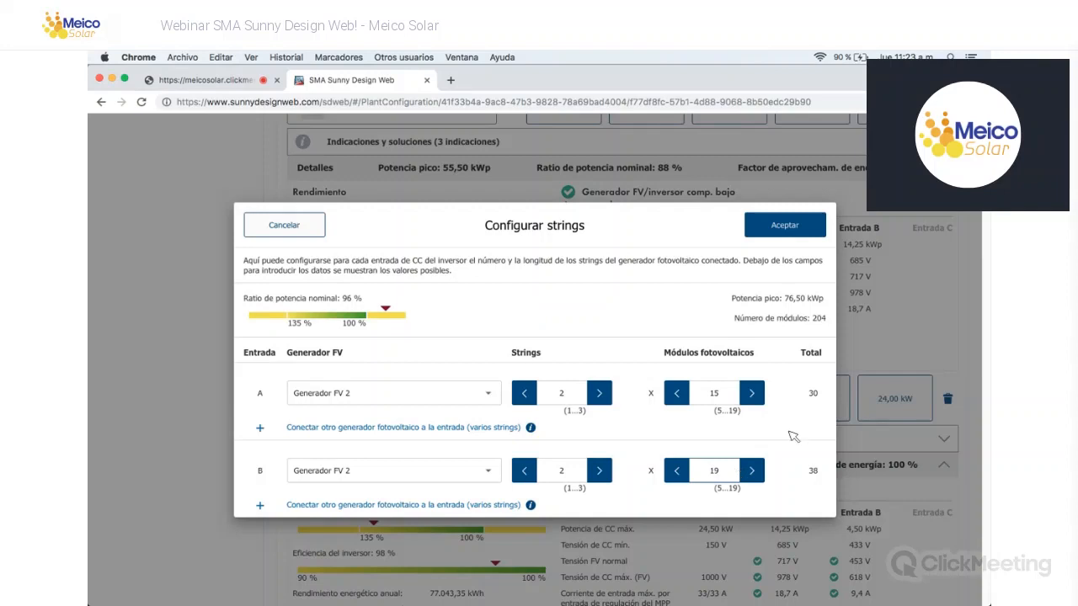
pyautogui.press('BackSpace')
pyautogui.write('15')
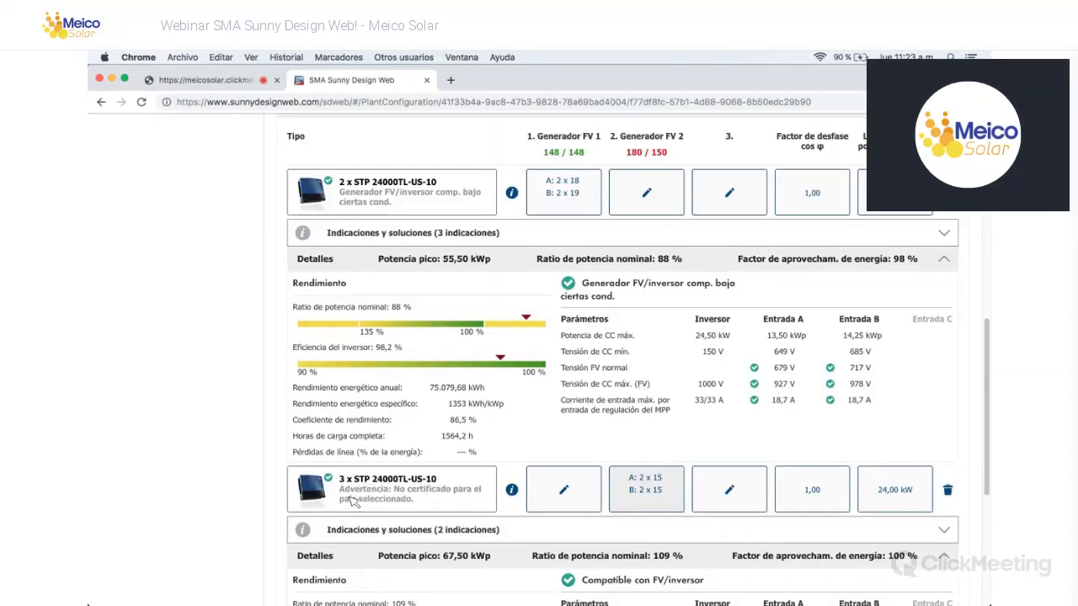
pyautogui.click(352, 500)
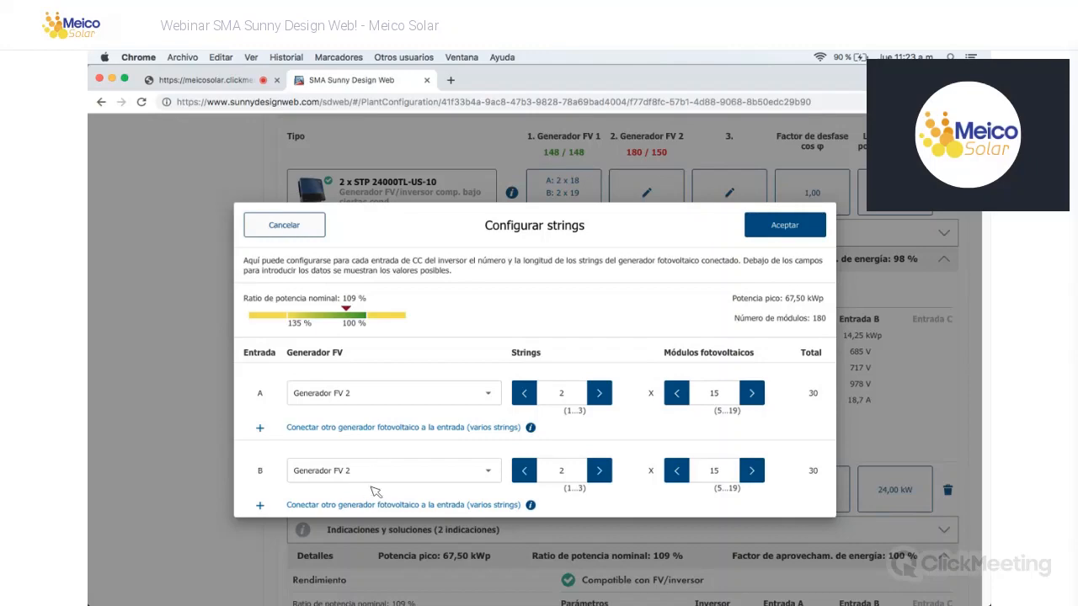
pyautogui.press('Escape')
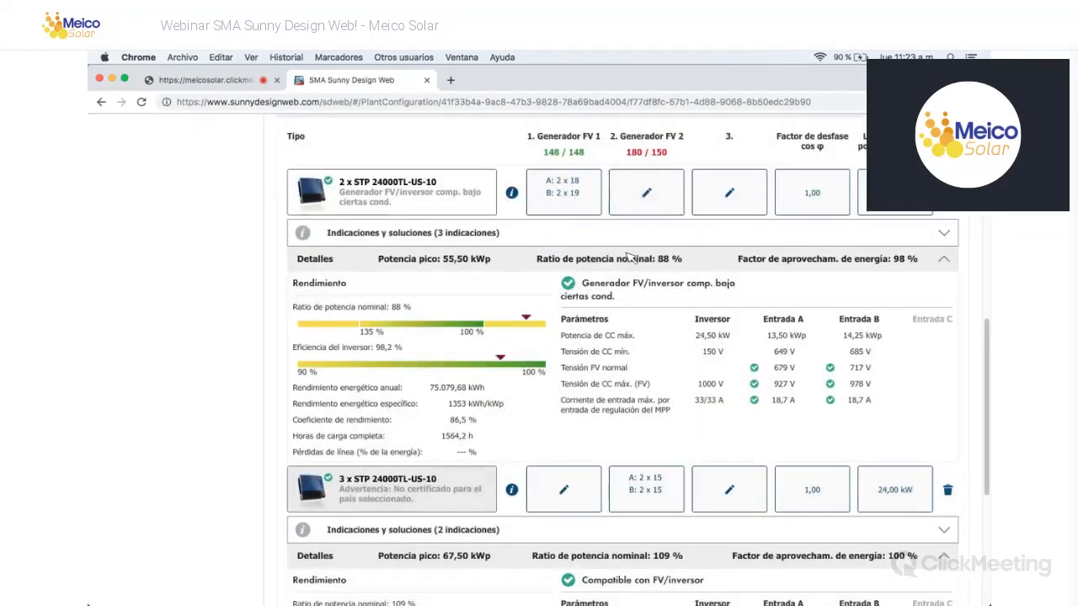
# Step: Reduce the second group to two inverters with input A at 2×19 and input B at 2×18
pyautogui.click(346, 487)
pyautogui.click(632, 251)
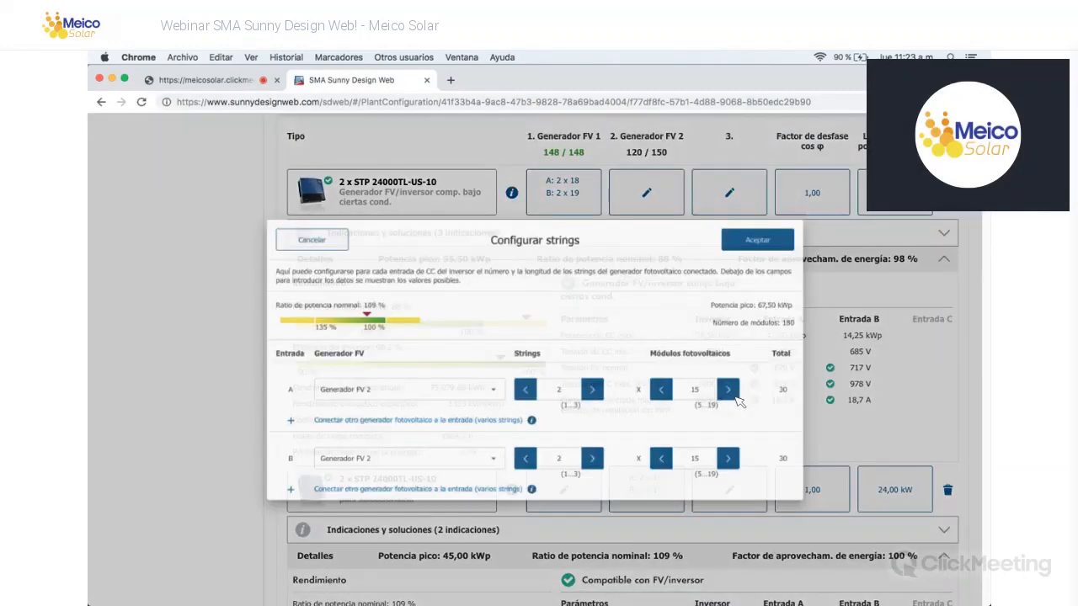
pyautogui.click(734, 397)
pyautogui.press('BackSpace')
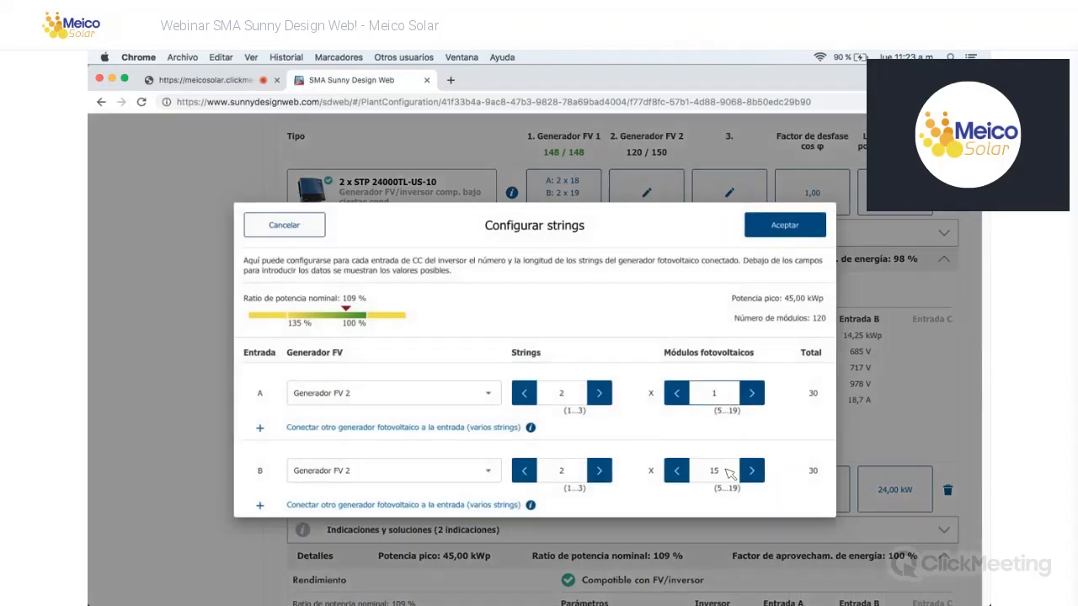
pyautogui.write('9')
pyautogui.press('Tab')
pyautogui.press('BackSpace')
pyautogui.write('8')
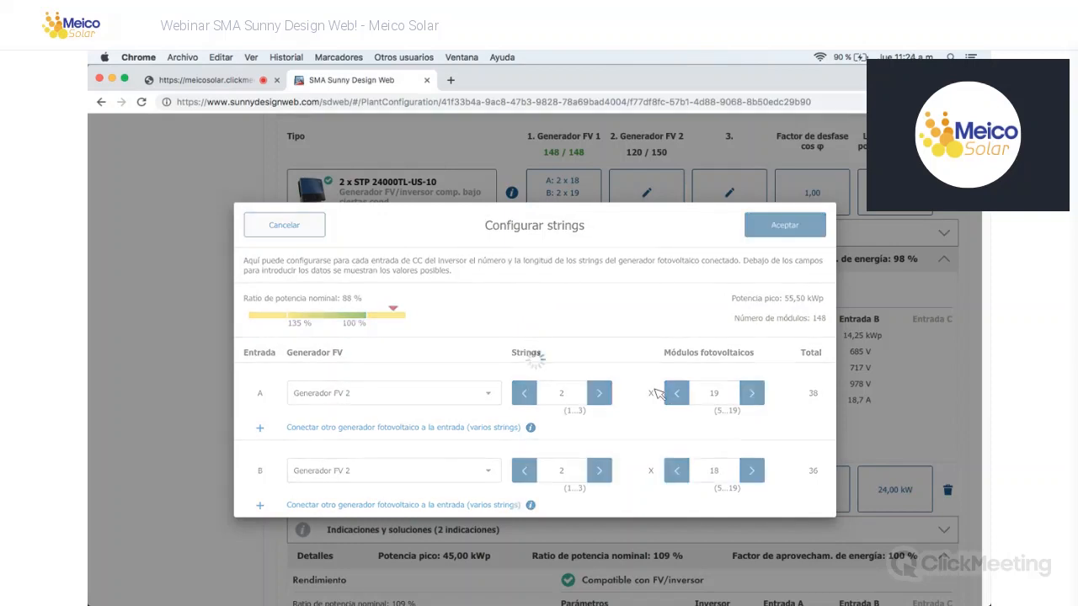
pyautogui.scroll(6, 702, 426)
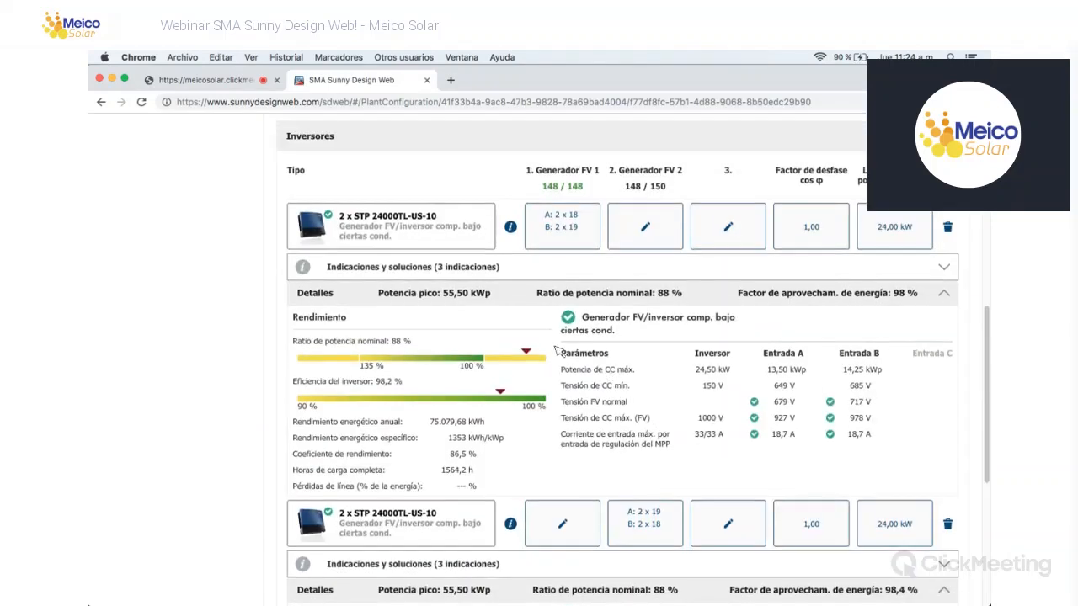
pyautogui.click(691, 369)
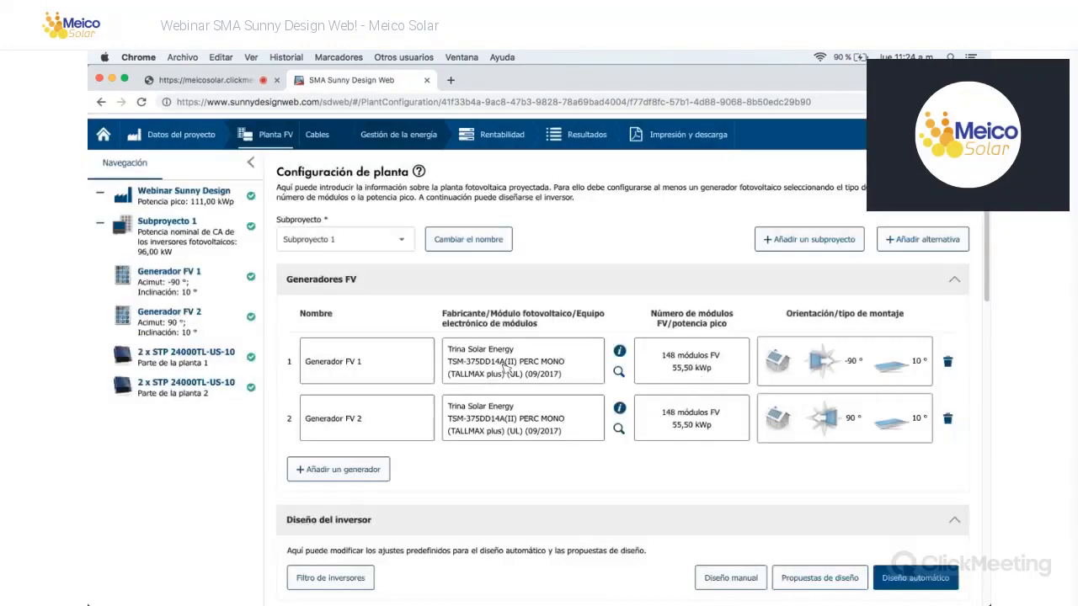
pyautogui.scroll(-10, 491, 436)
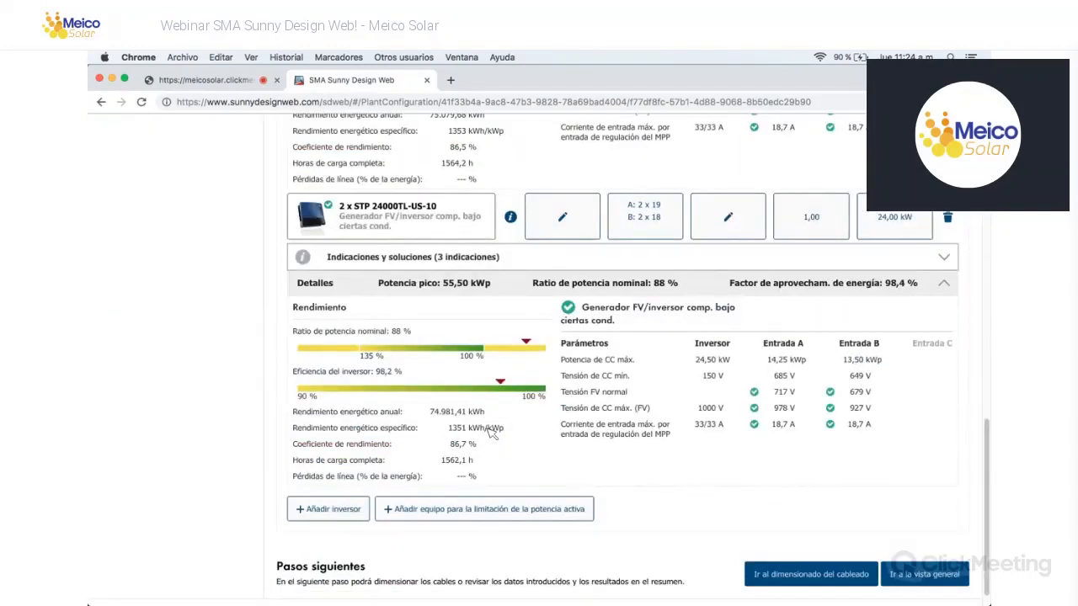
pyautogui.scroll(3, 491, 431)
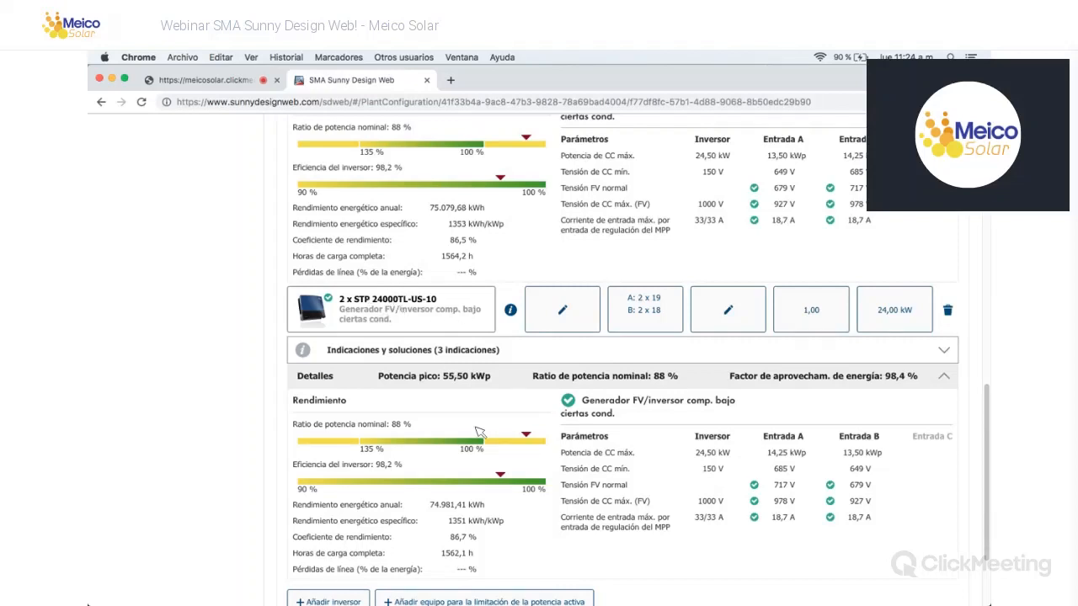
pyautogui.scroll(2, 612, 145)
pyautogui.scroll(5, 612, 145)
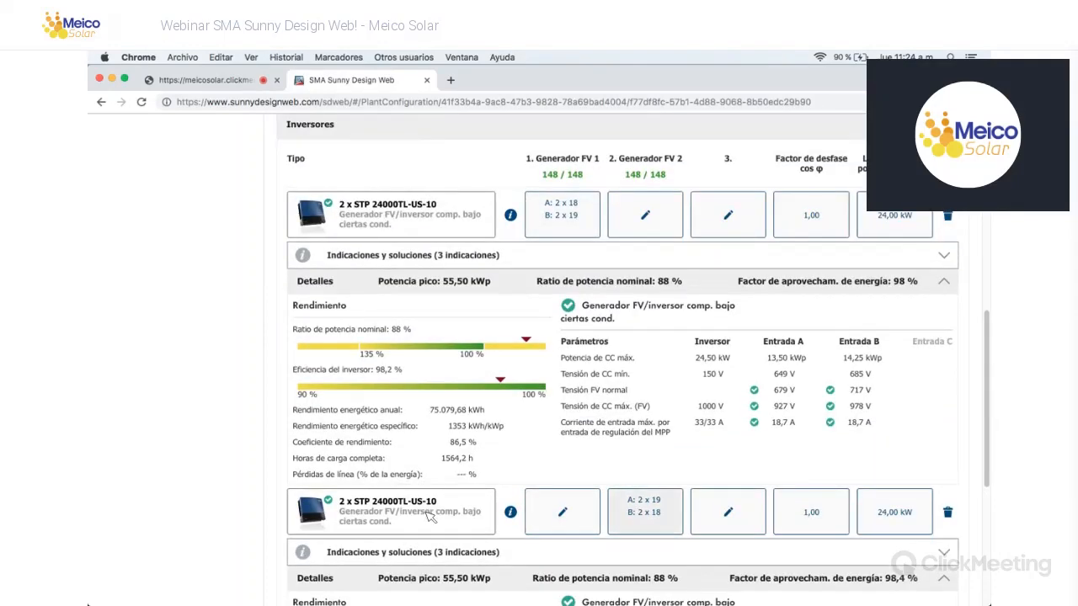
pyautogui.scroll(-1, 425, 384)
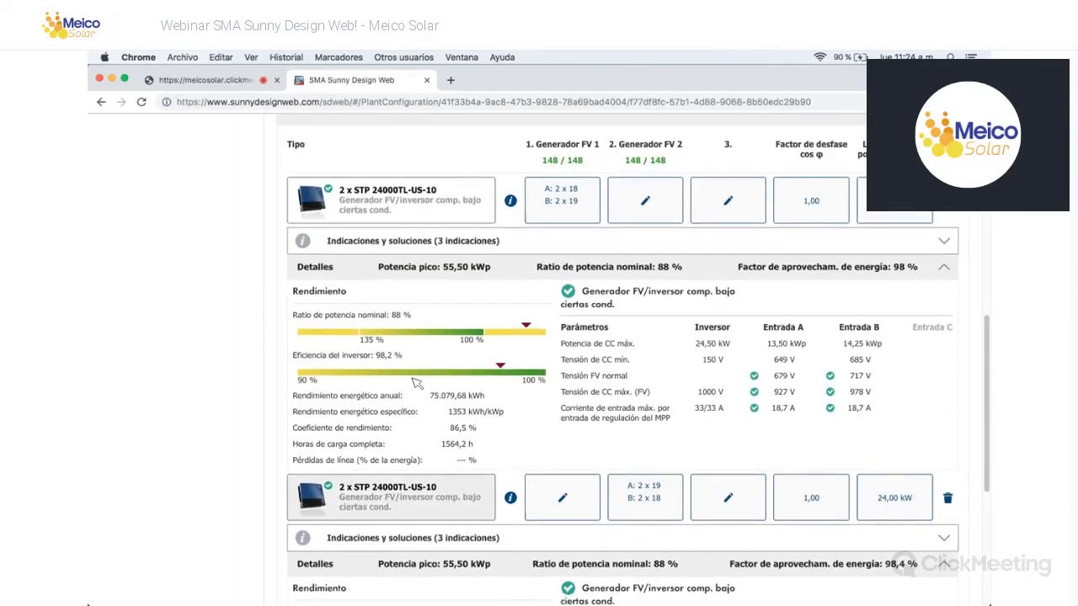
pyautogui.scroll(-4, 421, 378)
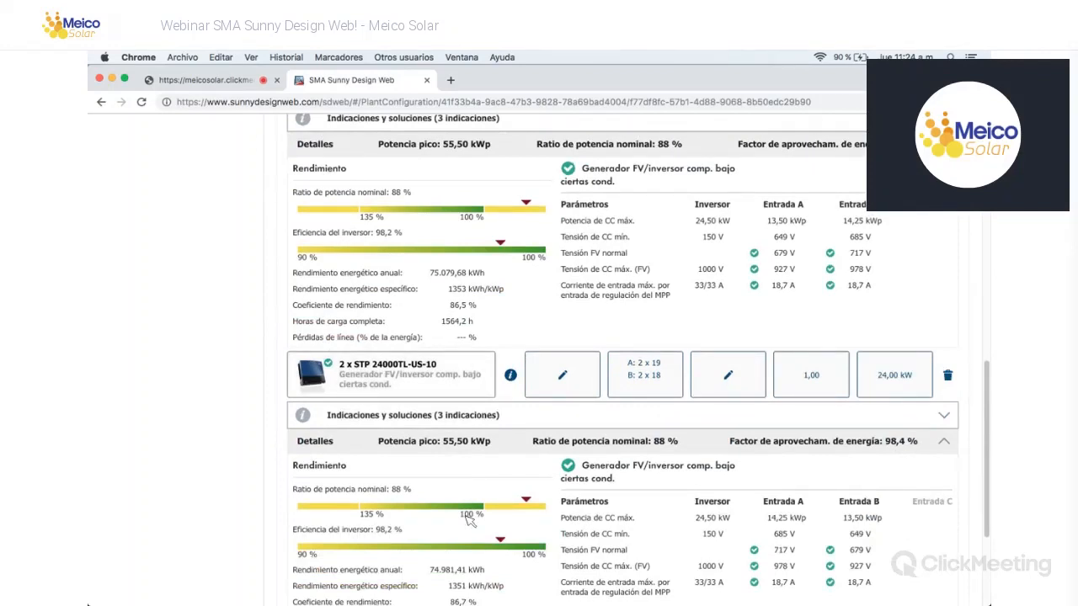
pyautogui.scroll(-2, 471, 438)
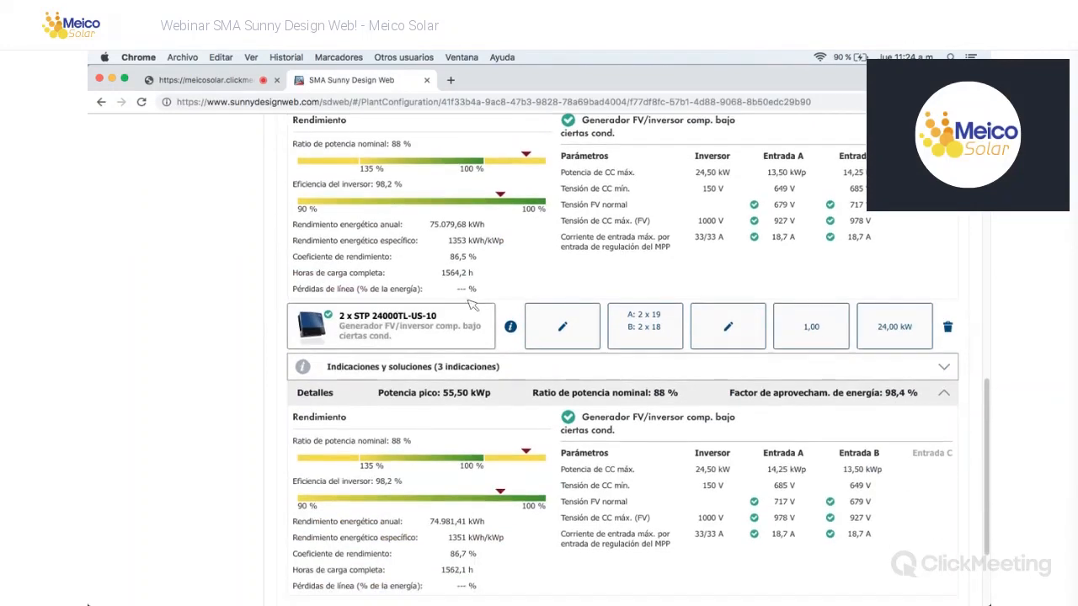
pyautogui.scroll(2, 484, 321)
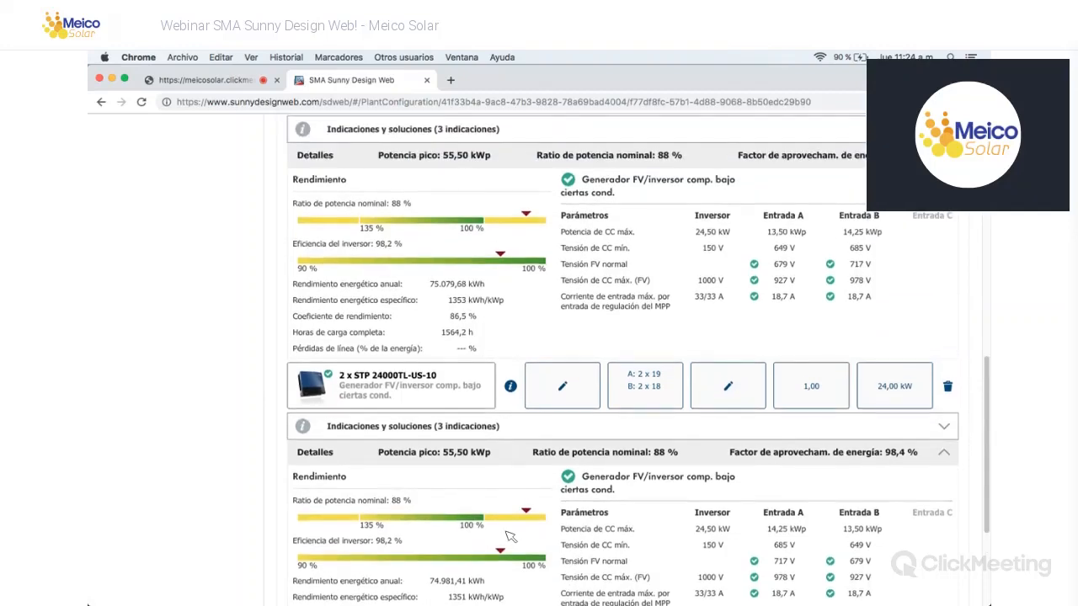
pyautogui.scroll(-3, 529, 497)
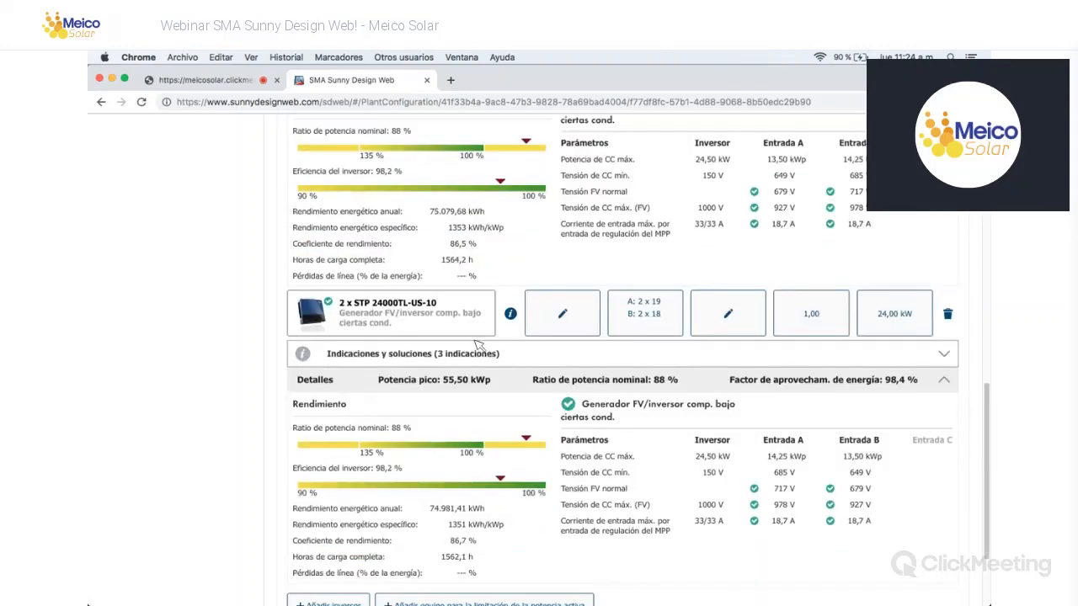
pyautogui.scroll(-5, 477, 345)
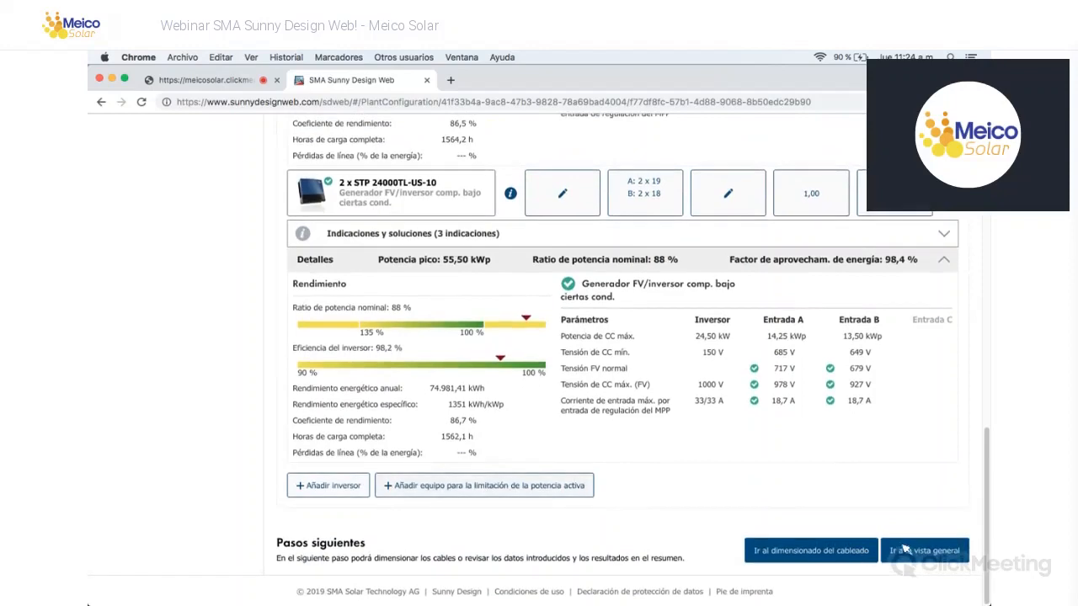
pyautogui.scroll(5, 771, 407)
pyautogui.scroll(-5, 770, 407)
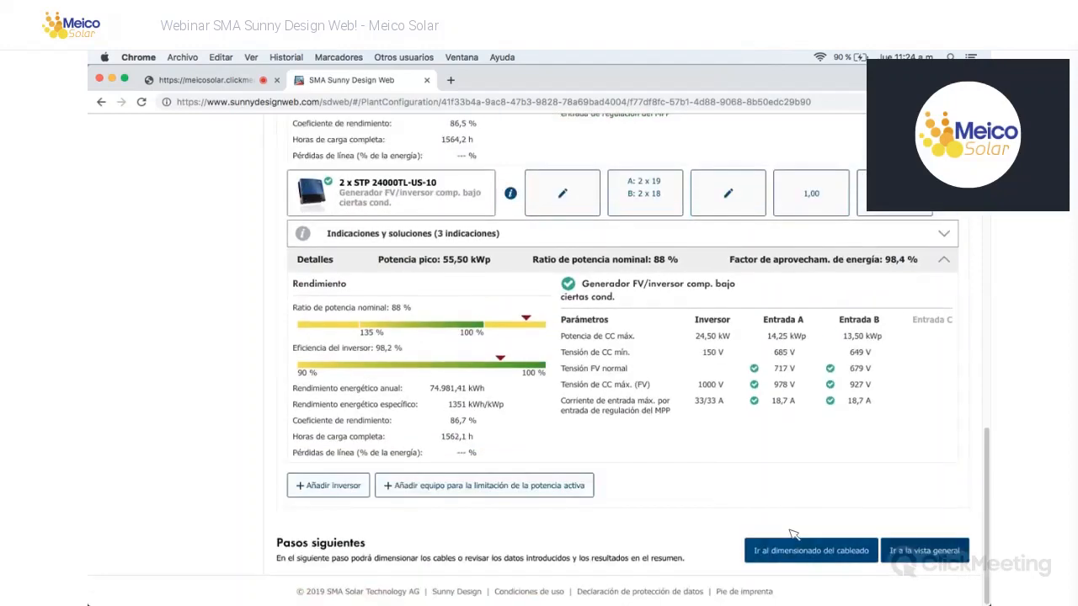
pyautogui.scroll(4, 808, 552)
pyautogui.scroll(-4, 764, 371)
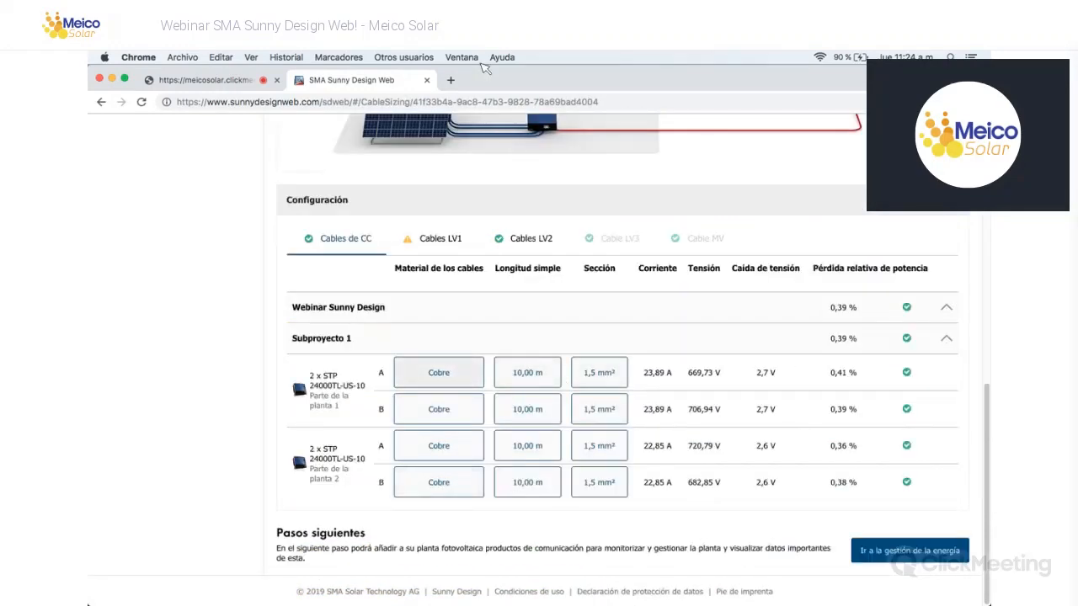
# Step: Scroll back up through the cable sizing results: DC 0,39 % over 320,00 m, LV1 1,20 % over 40,00 m
pyautogui.scroll(5, 640, 169)
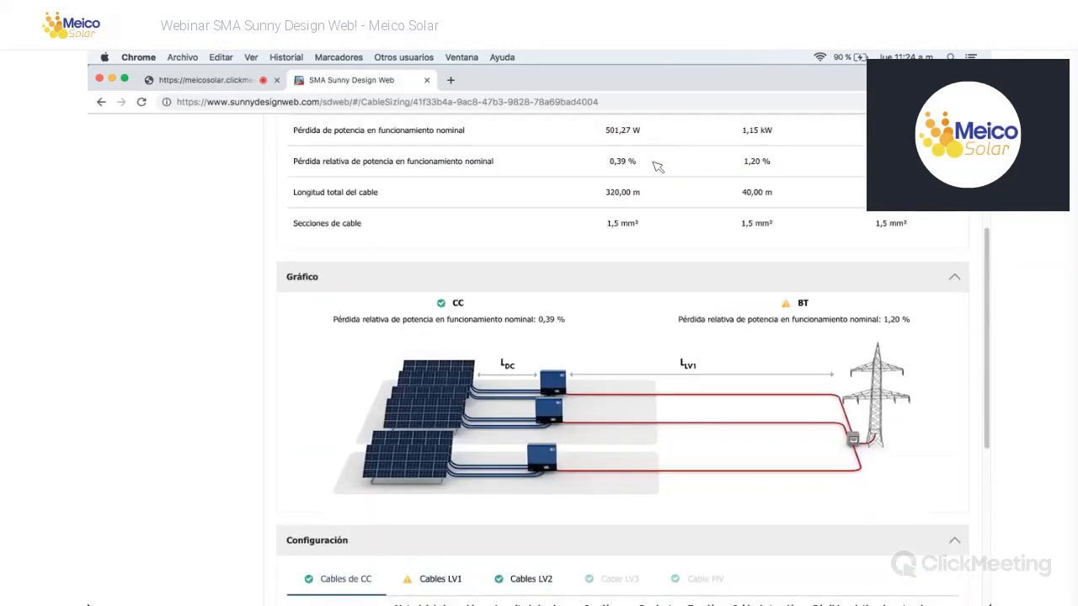
pyautogui.scroll(4, 643, 295)
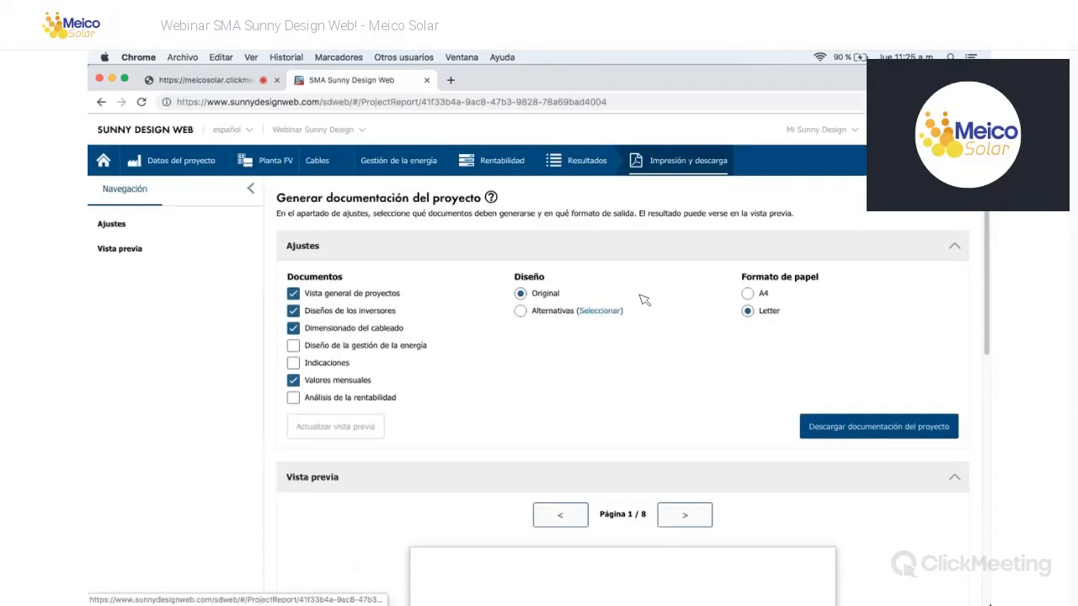
pyautogui.scroll(-4, 691, 148)
pyautogui.scroll(-2, 690, 148)
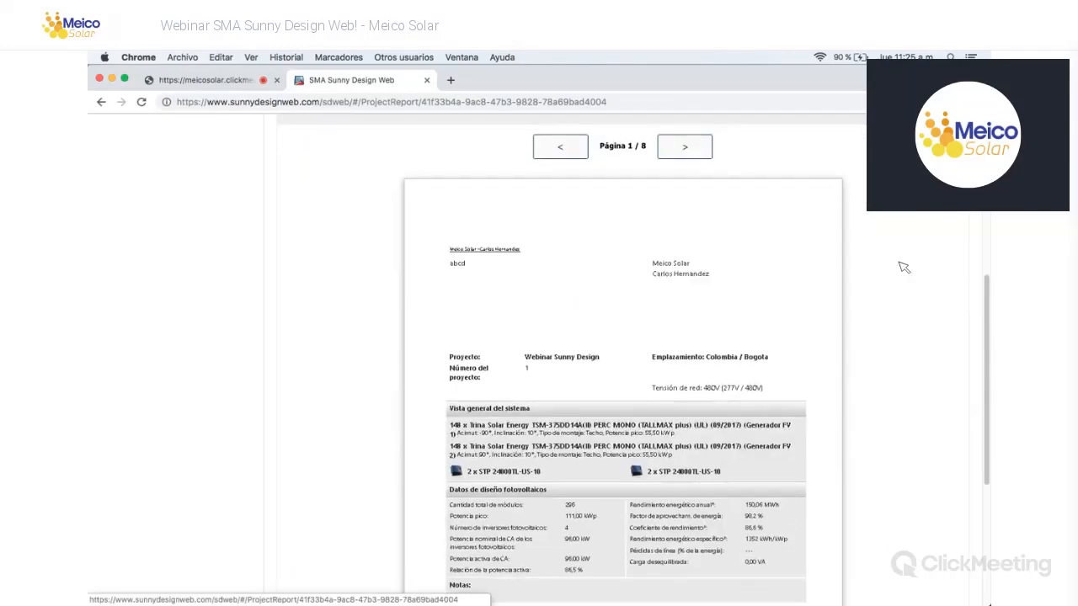
pyautogui.click(685, 139)
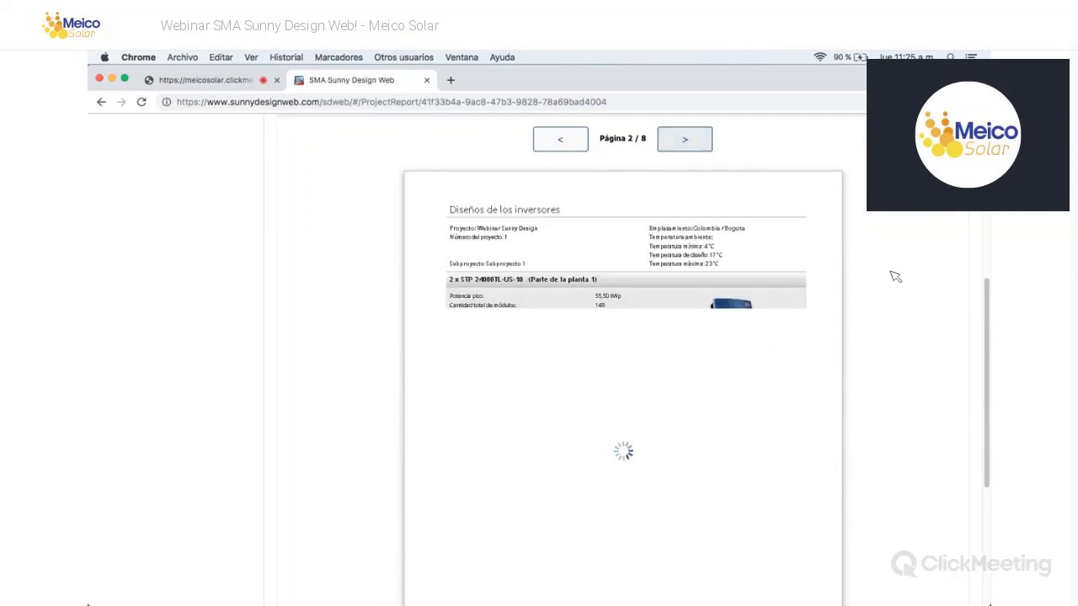
pyautogui.scroll(-1, 696, 166)
pyautogui.scroll(1, 688, 126)
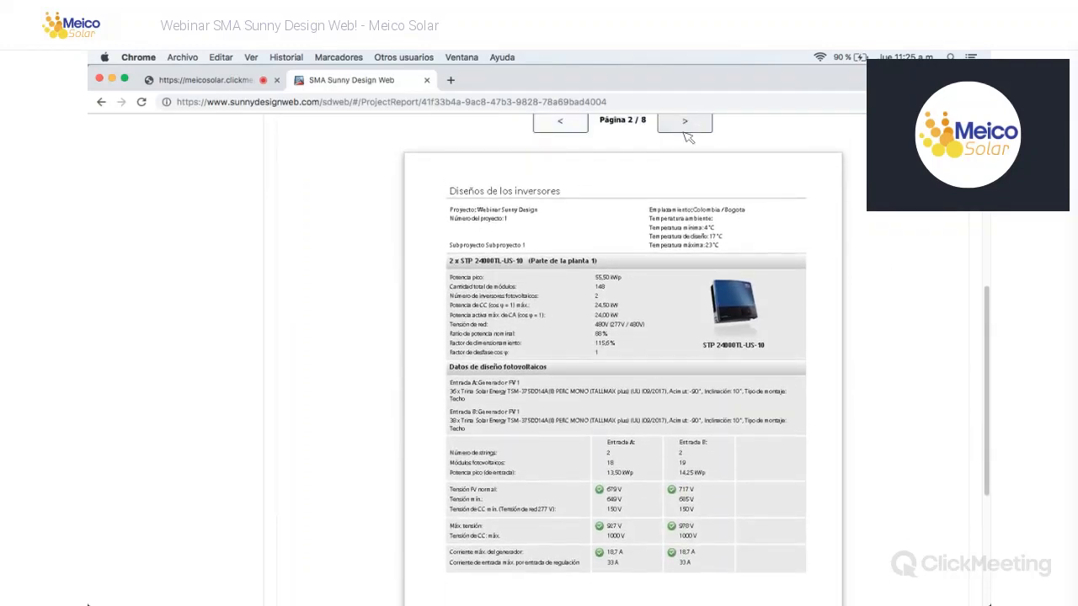
pyautogui.click(686, 122)
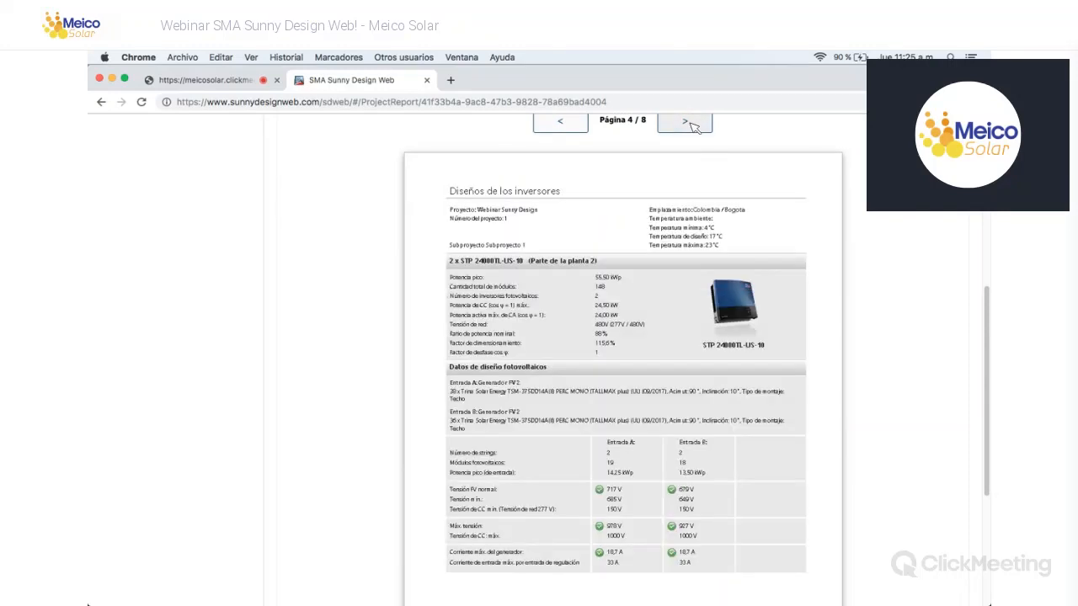
pyautogui.click(688, 124)
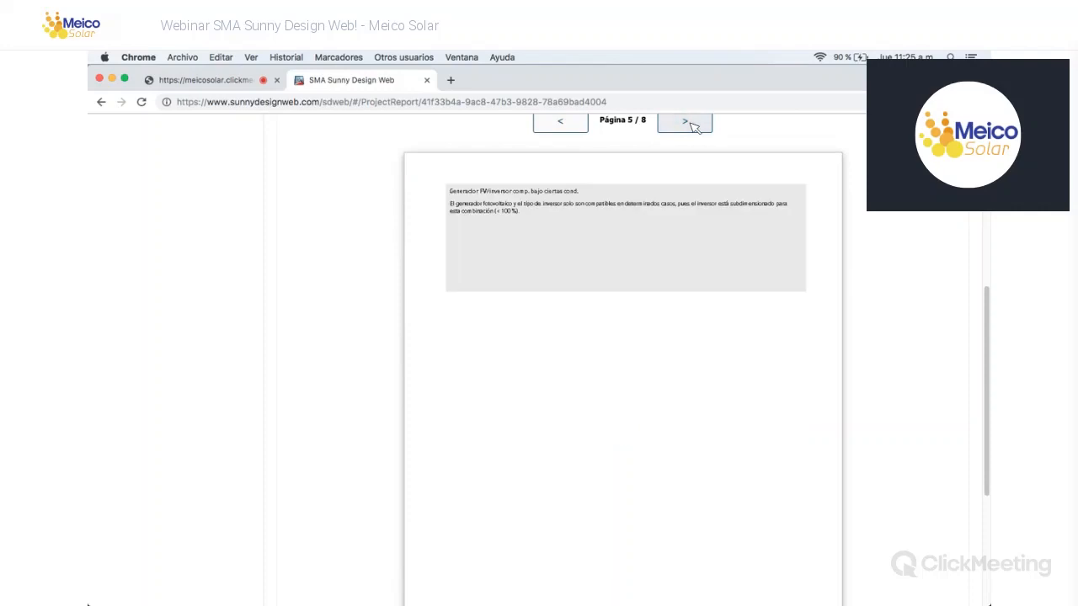
pyautogui.click(688, 122)
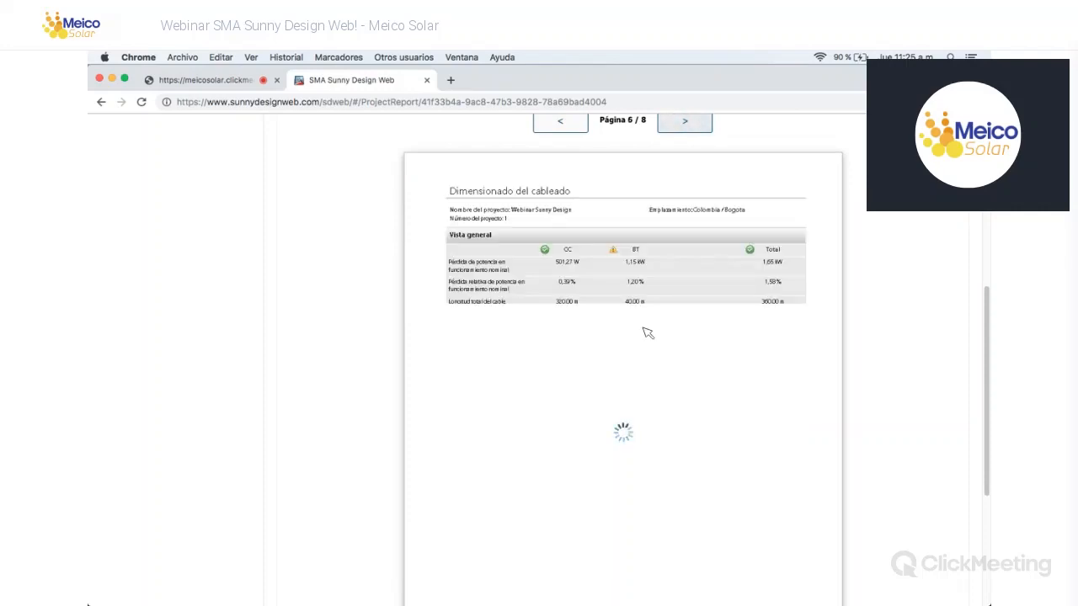
pyautogui.scroll(-3, 647, 332)
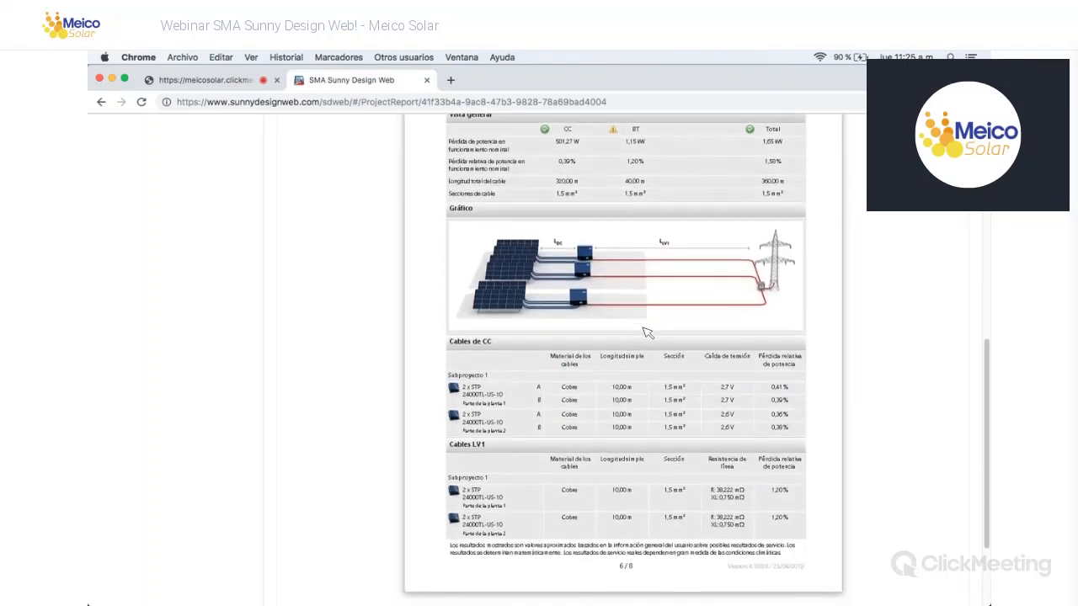
pyautogui.scroll(1, 647, 332)
pyautogui.scroll(10, 647, 333)
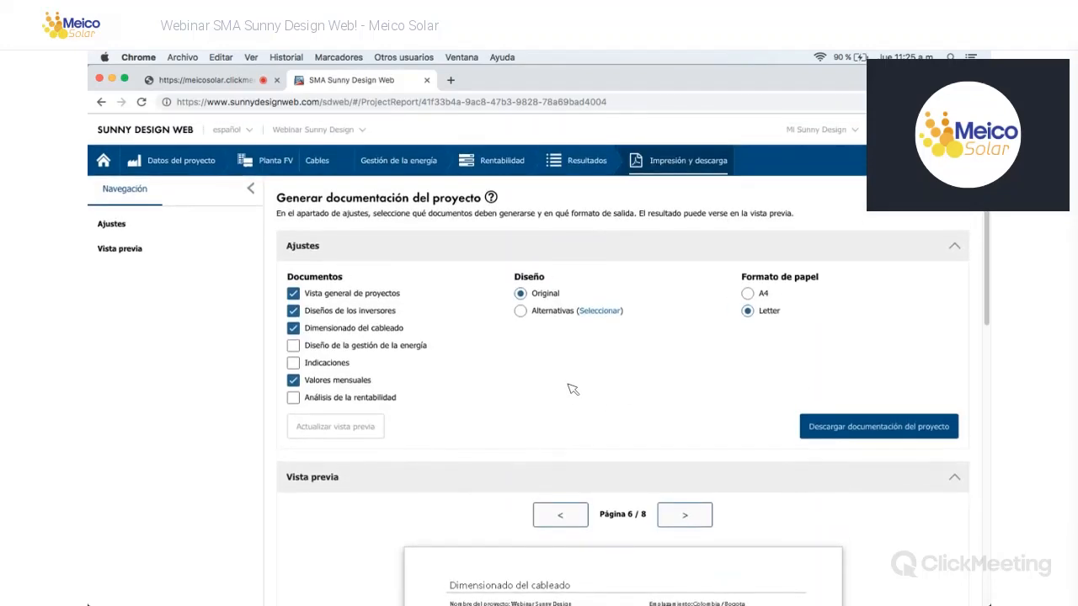
pyautogui.scroll(-3, 566, 383)
pyautogui.click(560, 381)
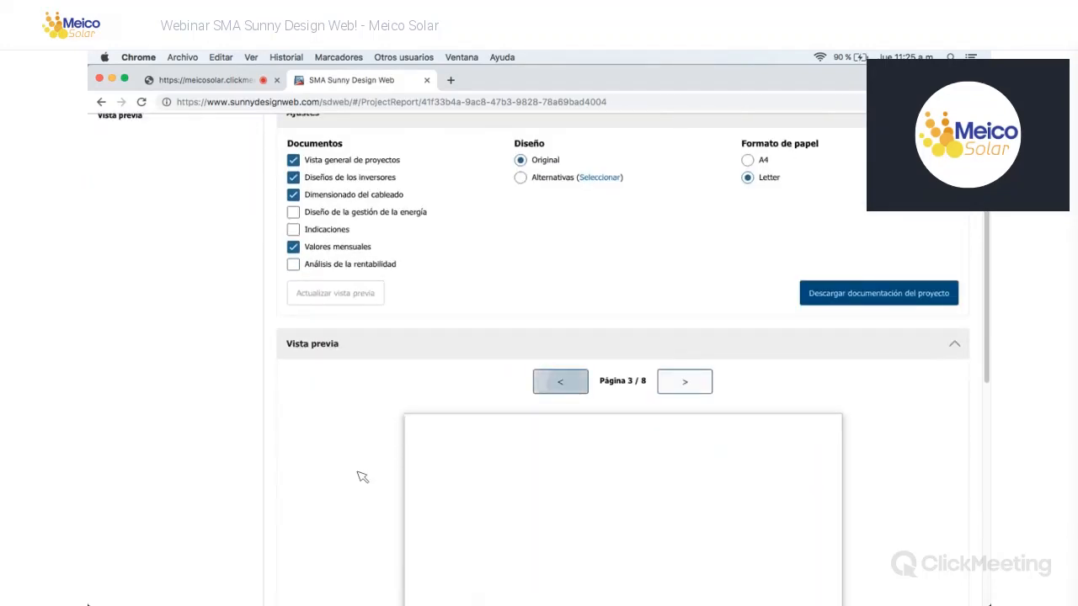
pyautogui.scroll(-5, 621, 389)
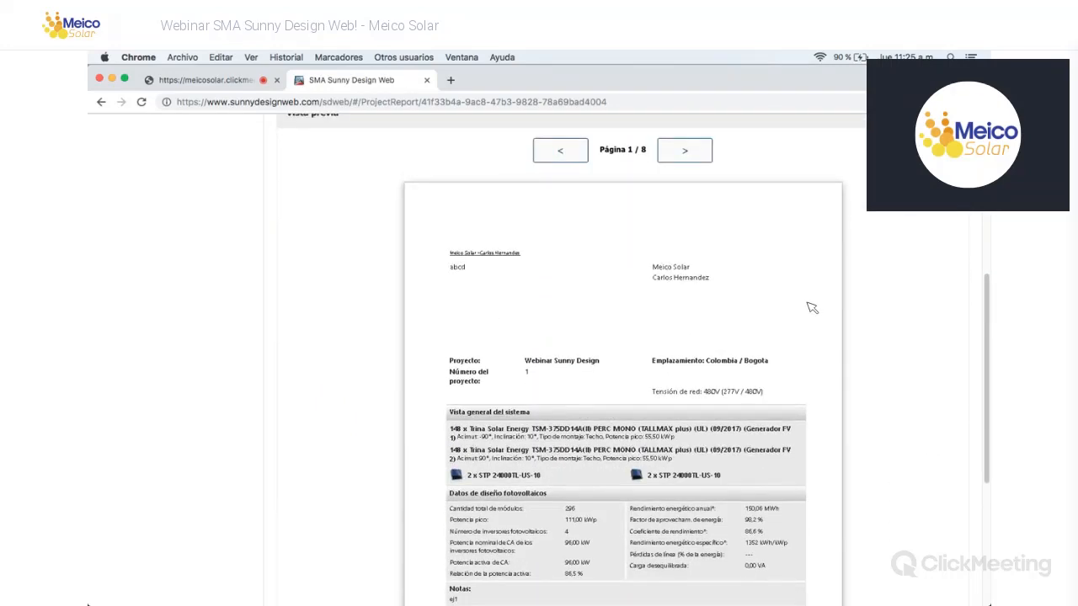
pyautogui.scroll(-1, 454, 281)
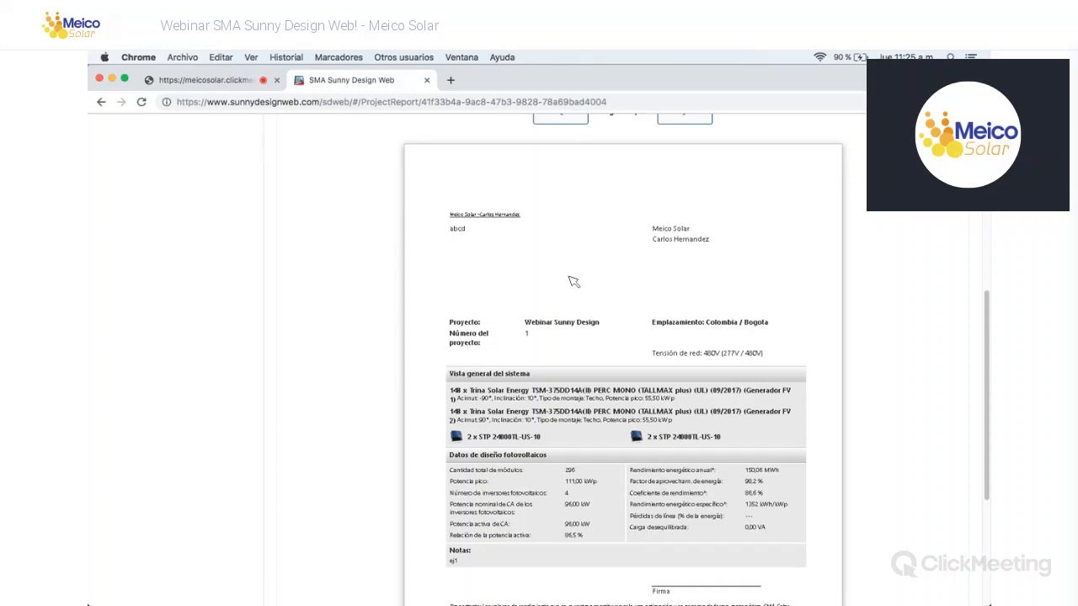
pyautogui.scroll(2, 574, 281)
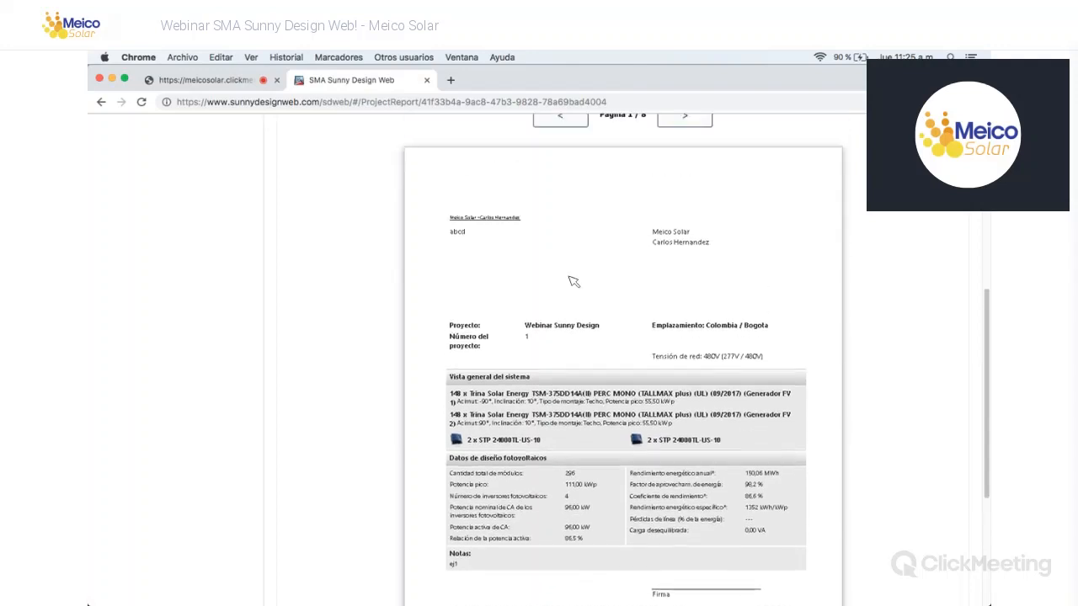
pyautogui.scroll(10, 574, 281)
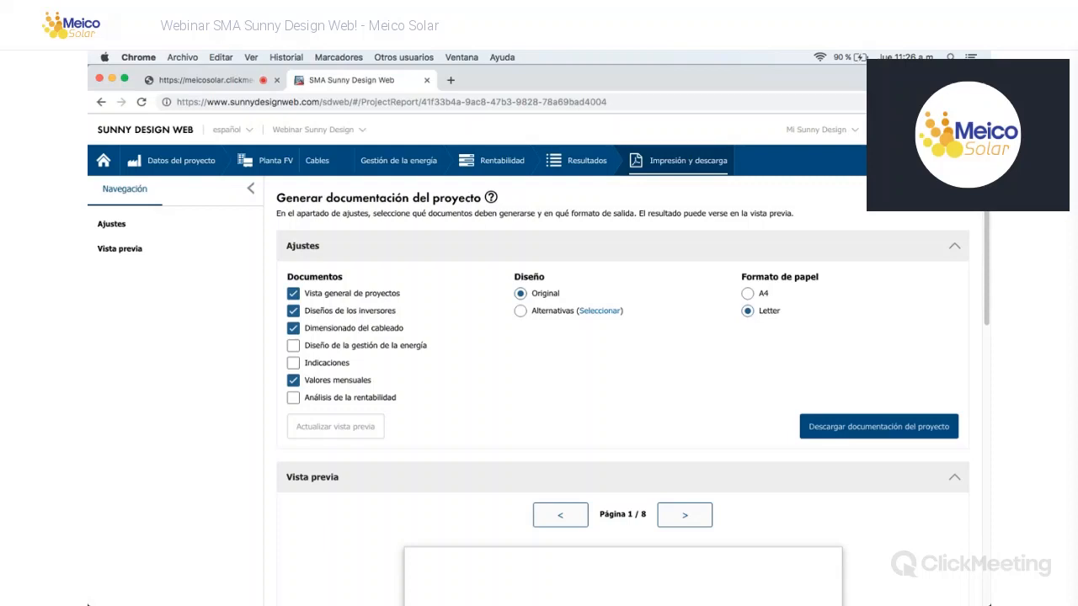
# Step: Save the project as a file and open the saved-projects list showing Webinar Sunny Design
pyautogui.click(936, 160)
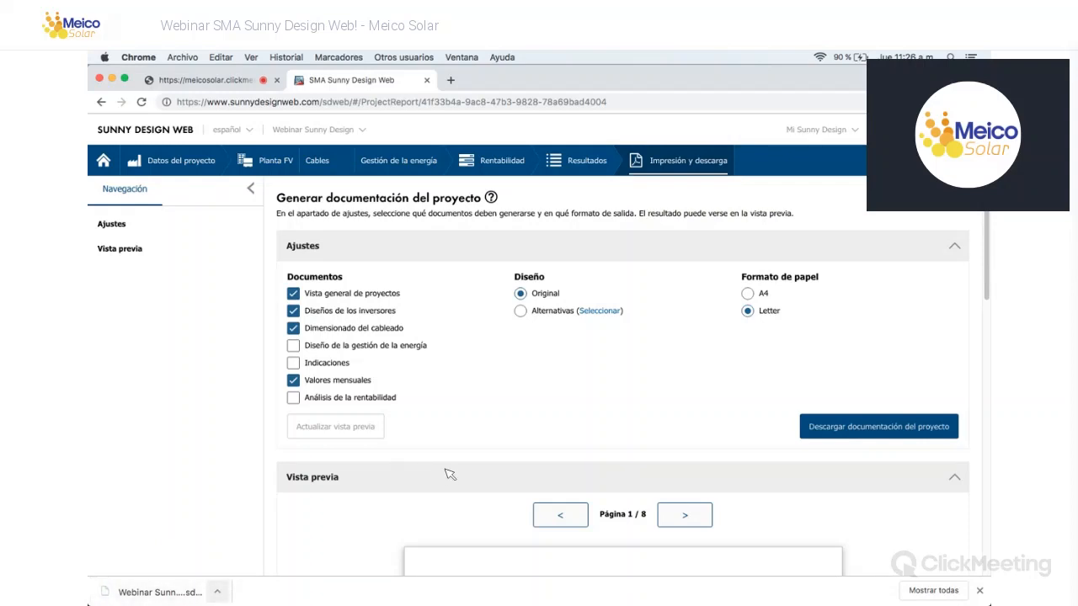
pyautogui.scroll(-2, 448, 395)
pyautogui.scroll(2, 488, 312)
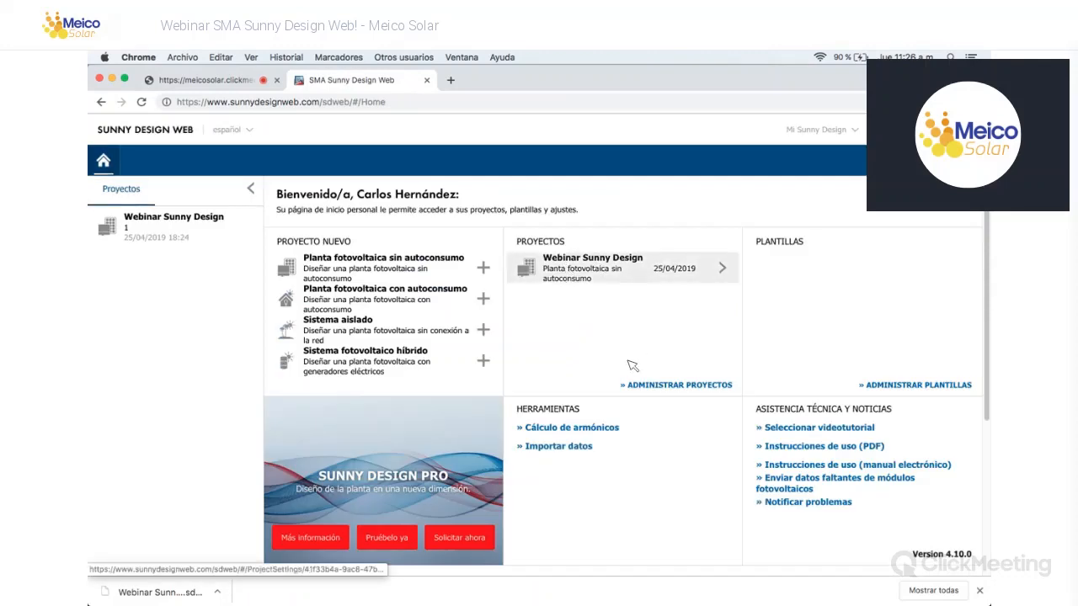
pyautogui.click(683, 385)
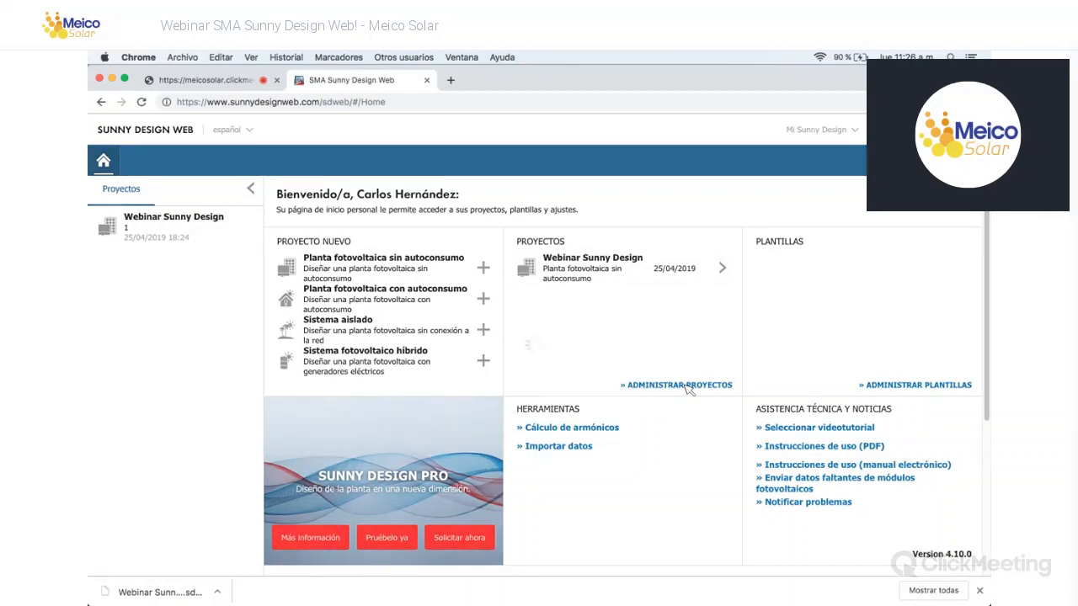